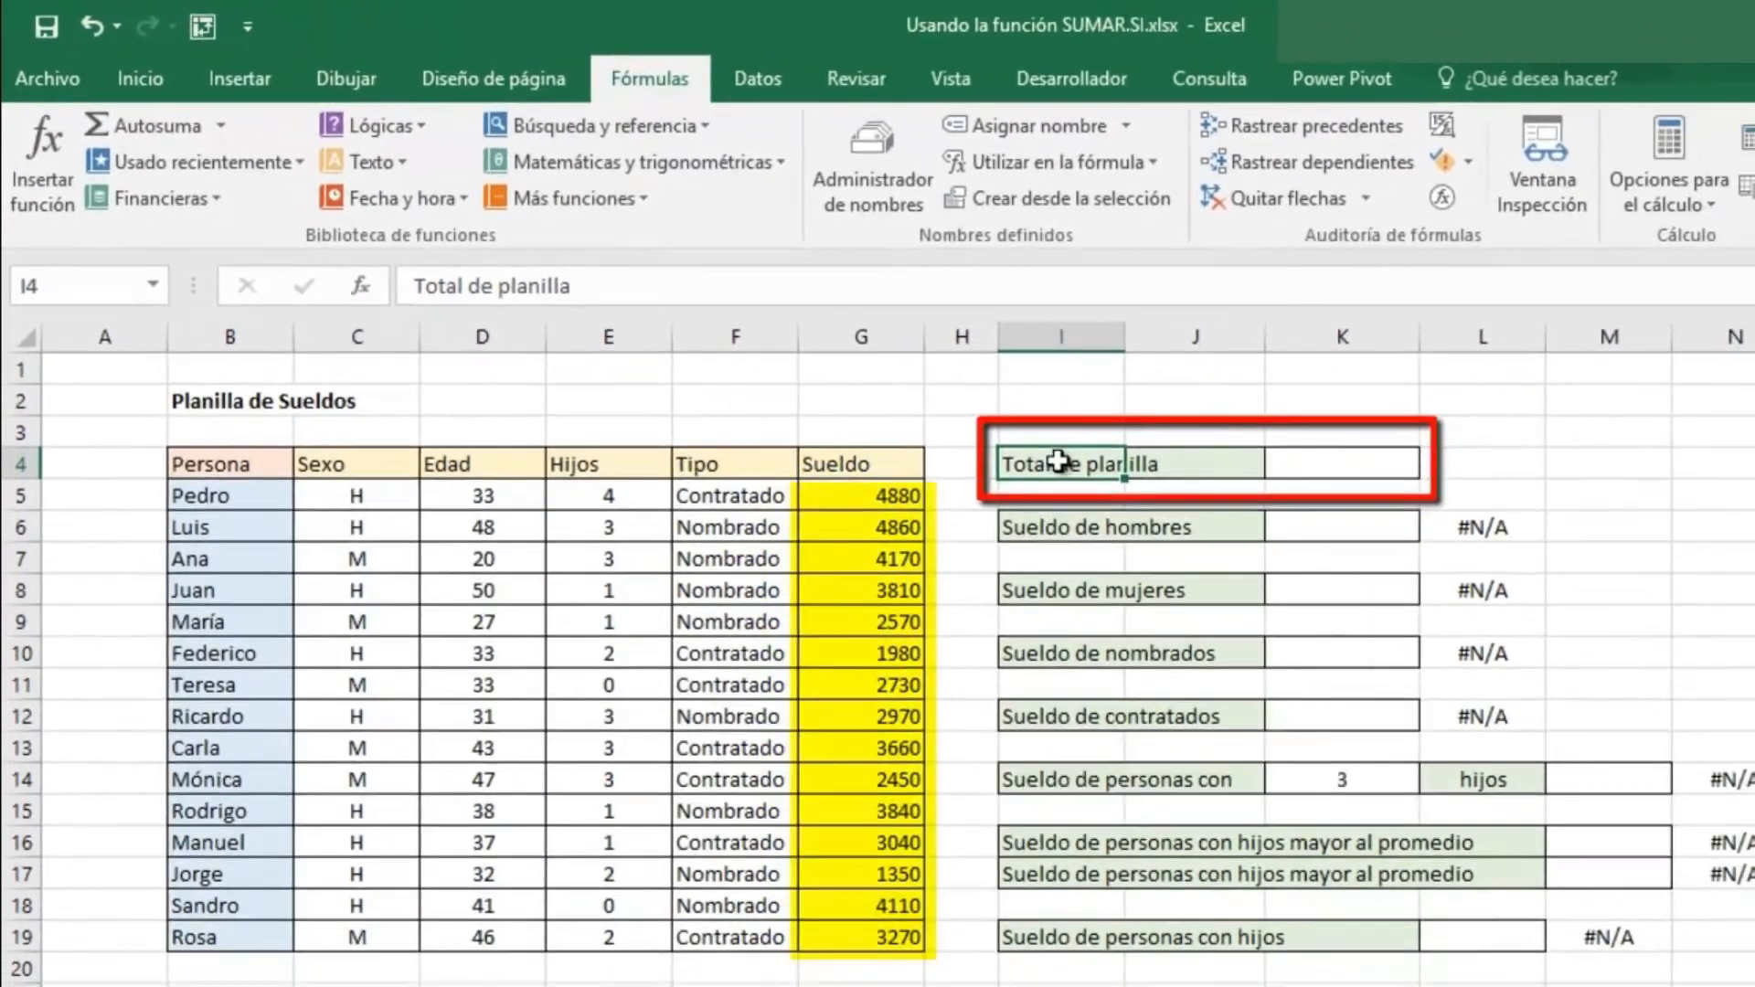
- Calculate the Total de planilla in cell K4 with SUMA over the salaries in G5:G19 (Sueldo)
{"action": "left_click", "coordinate": [1495, 508]}
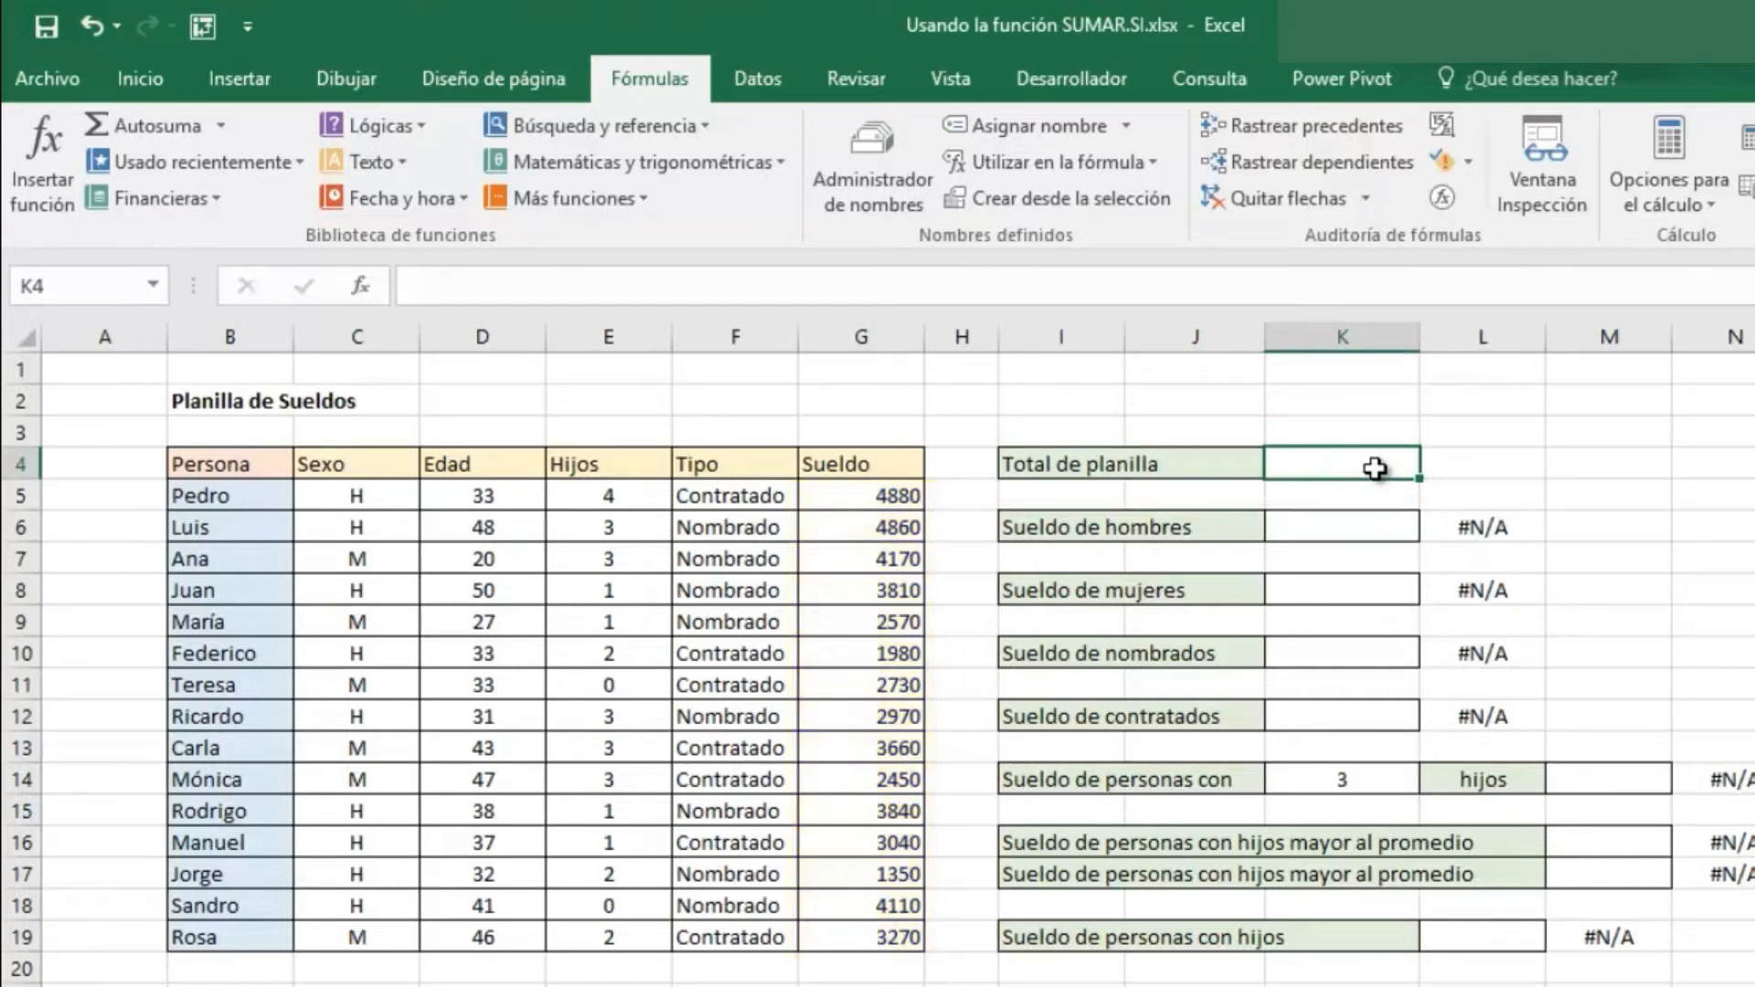
{"action": "type", "text": "=SUMA("}
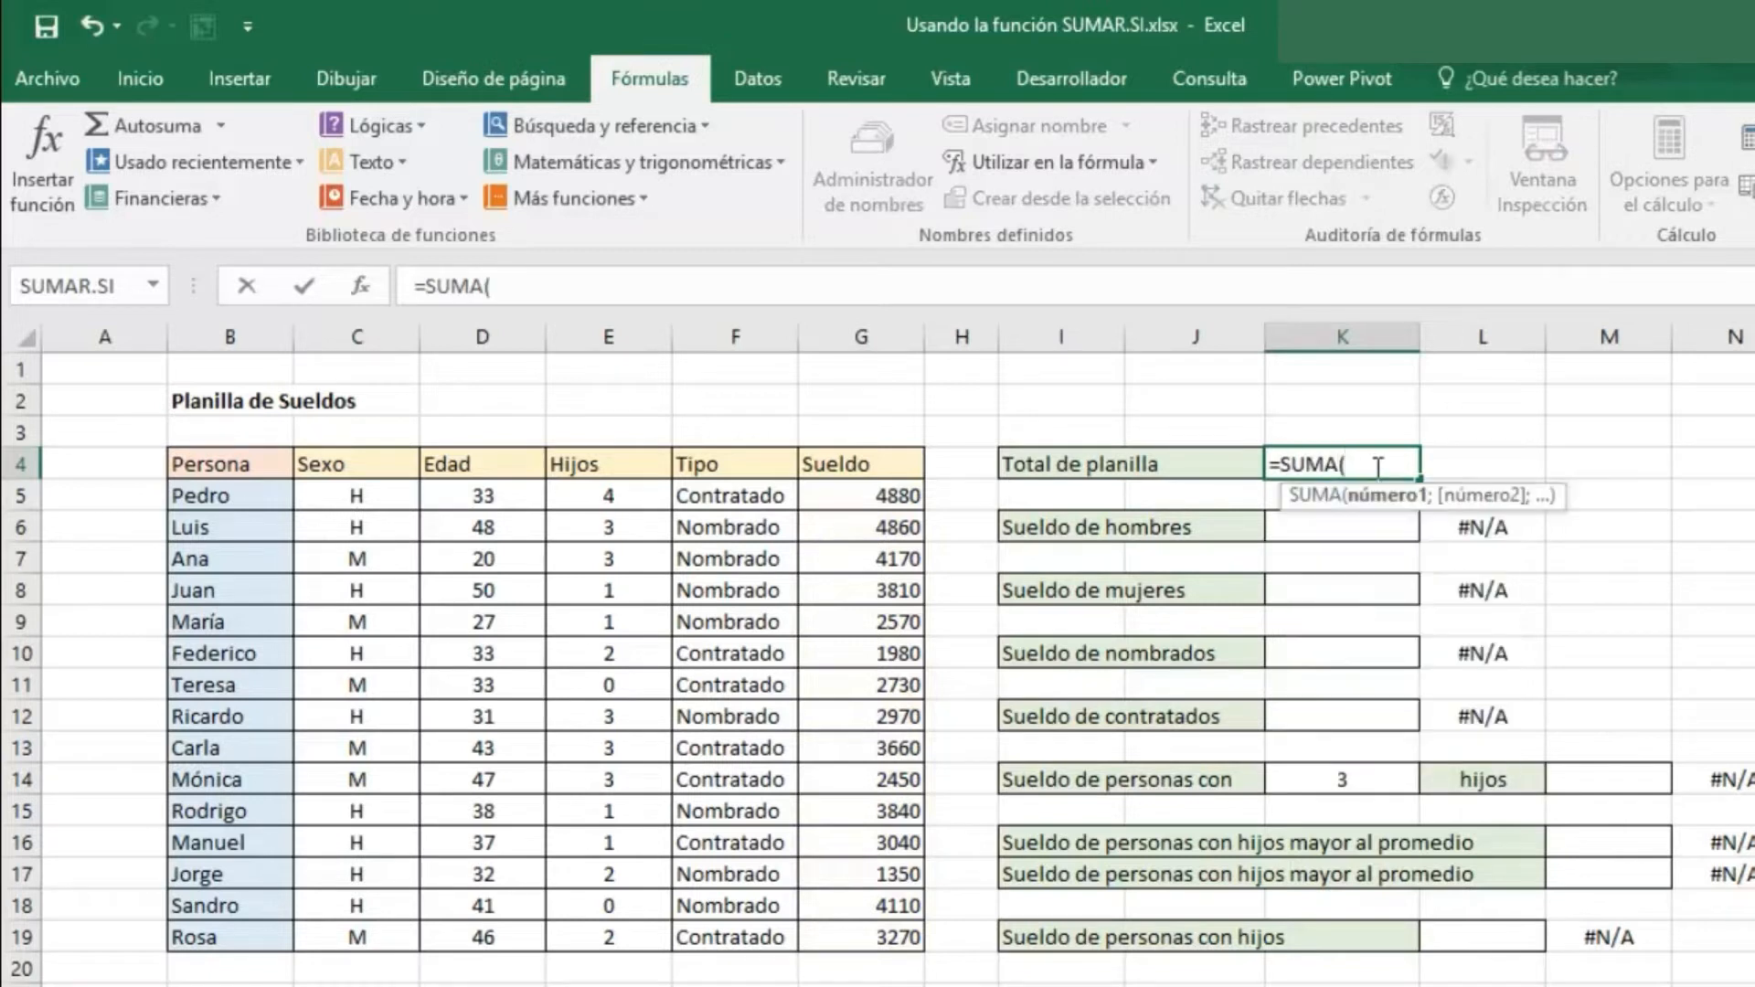
{"action": "left_click_drag", "start_coordinate": [855, 491], "coordinate": [874, 938]}
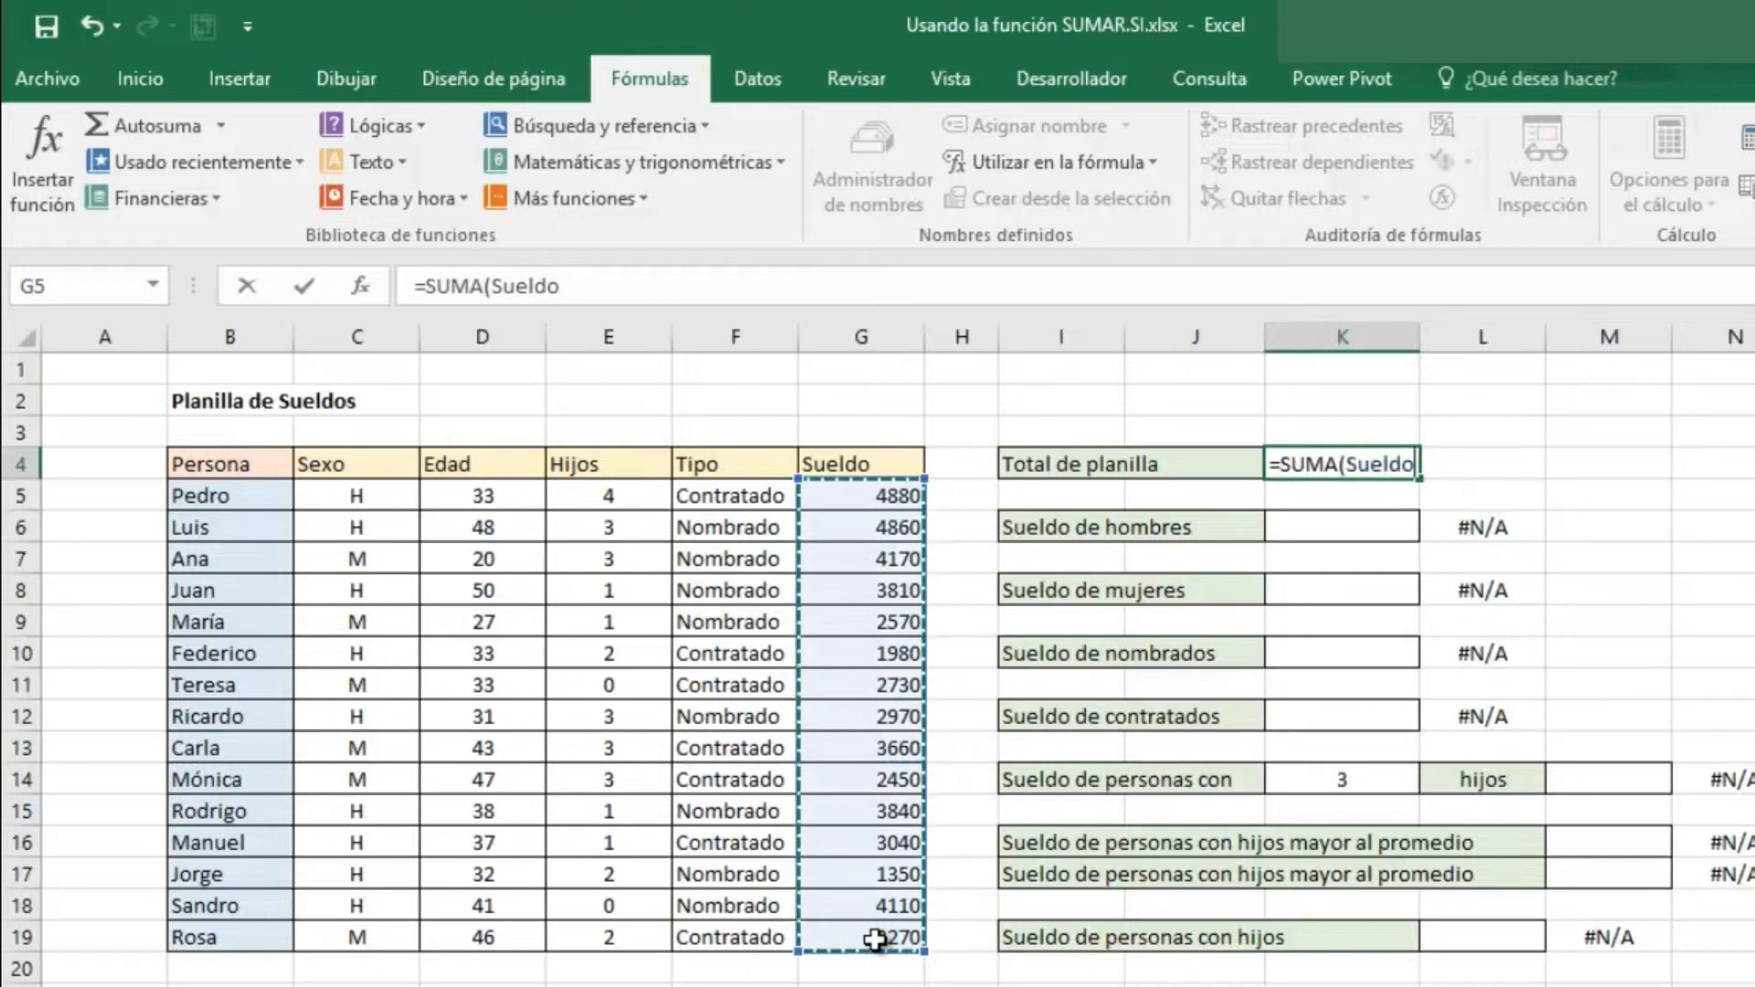
{"action": "key", "text": "Return"}
{"action": "key", "text": "Up"}
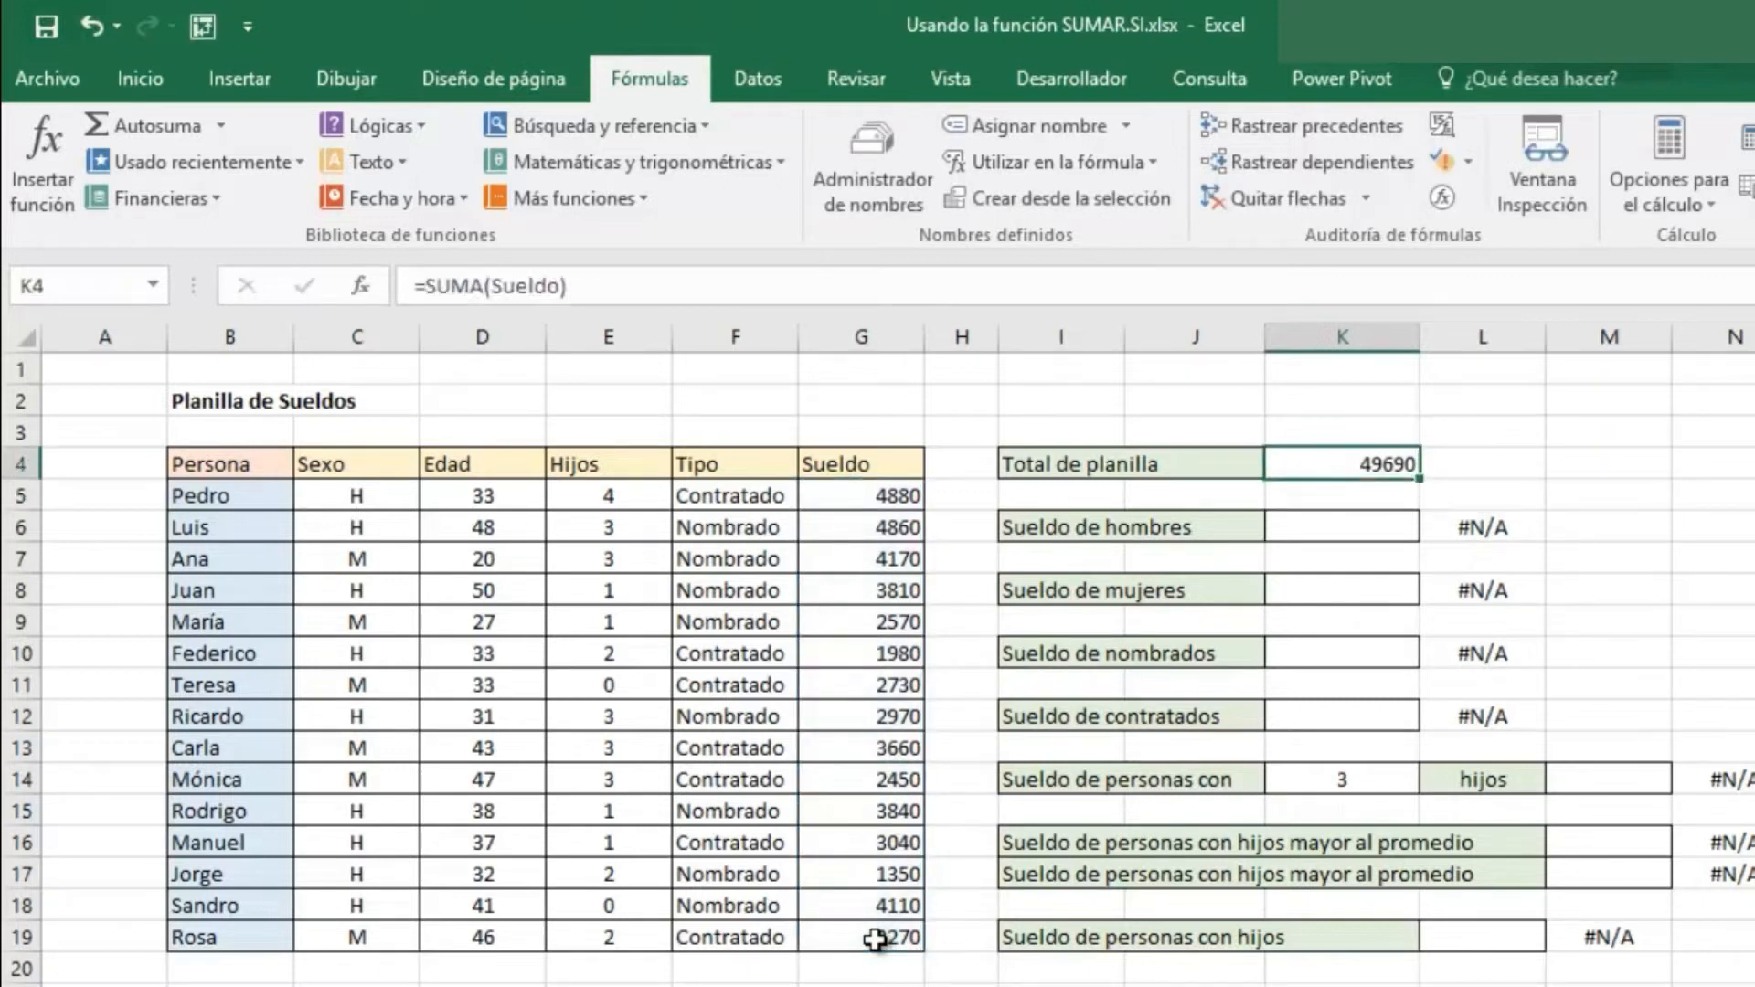
- Calculate Sueldo de hombres in cell K6 with the formula =SUMAR.SI(Sexo;"H";Sueldo)
{"action": "key", "text": "Down"}
{"action": "key", "text": "Down"}
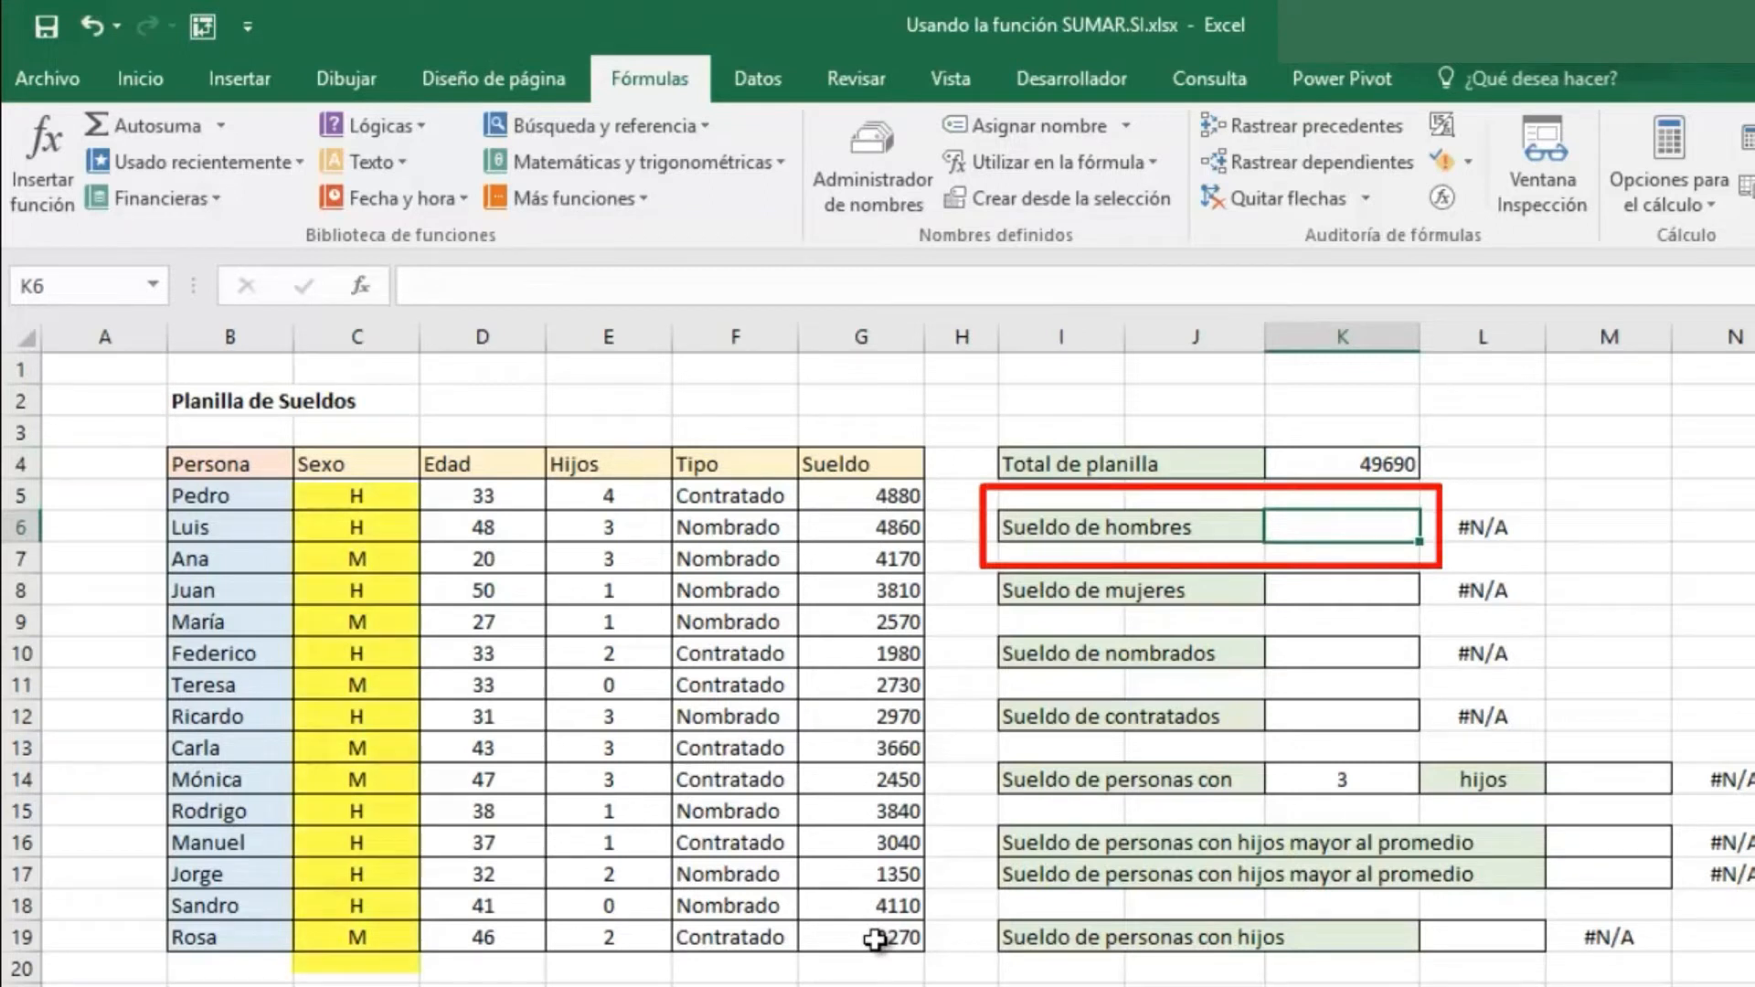
{"action": "type", "text": "=SUMA"}
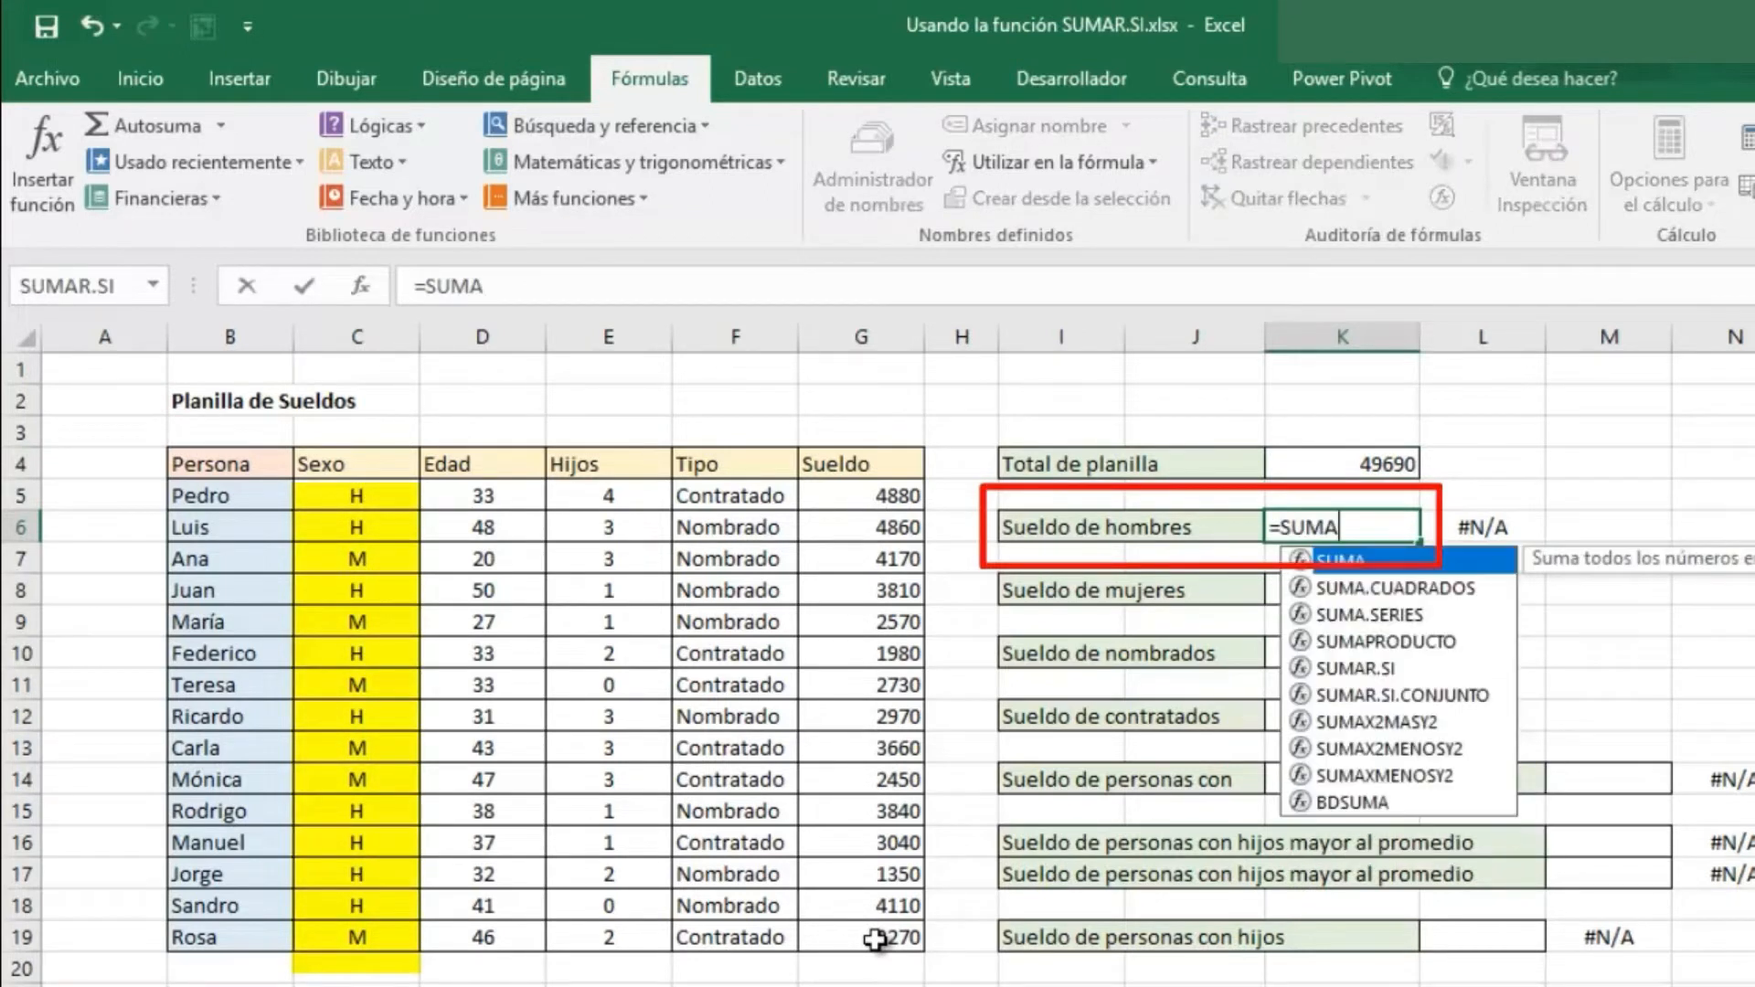
{"action": "key", "text": "Down"}
{"action": "key", "text": "Down"}
{"action": "key", "text": "Down"}
{"action": "key", "text": "Down"}
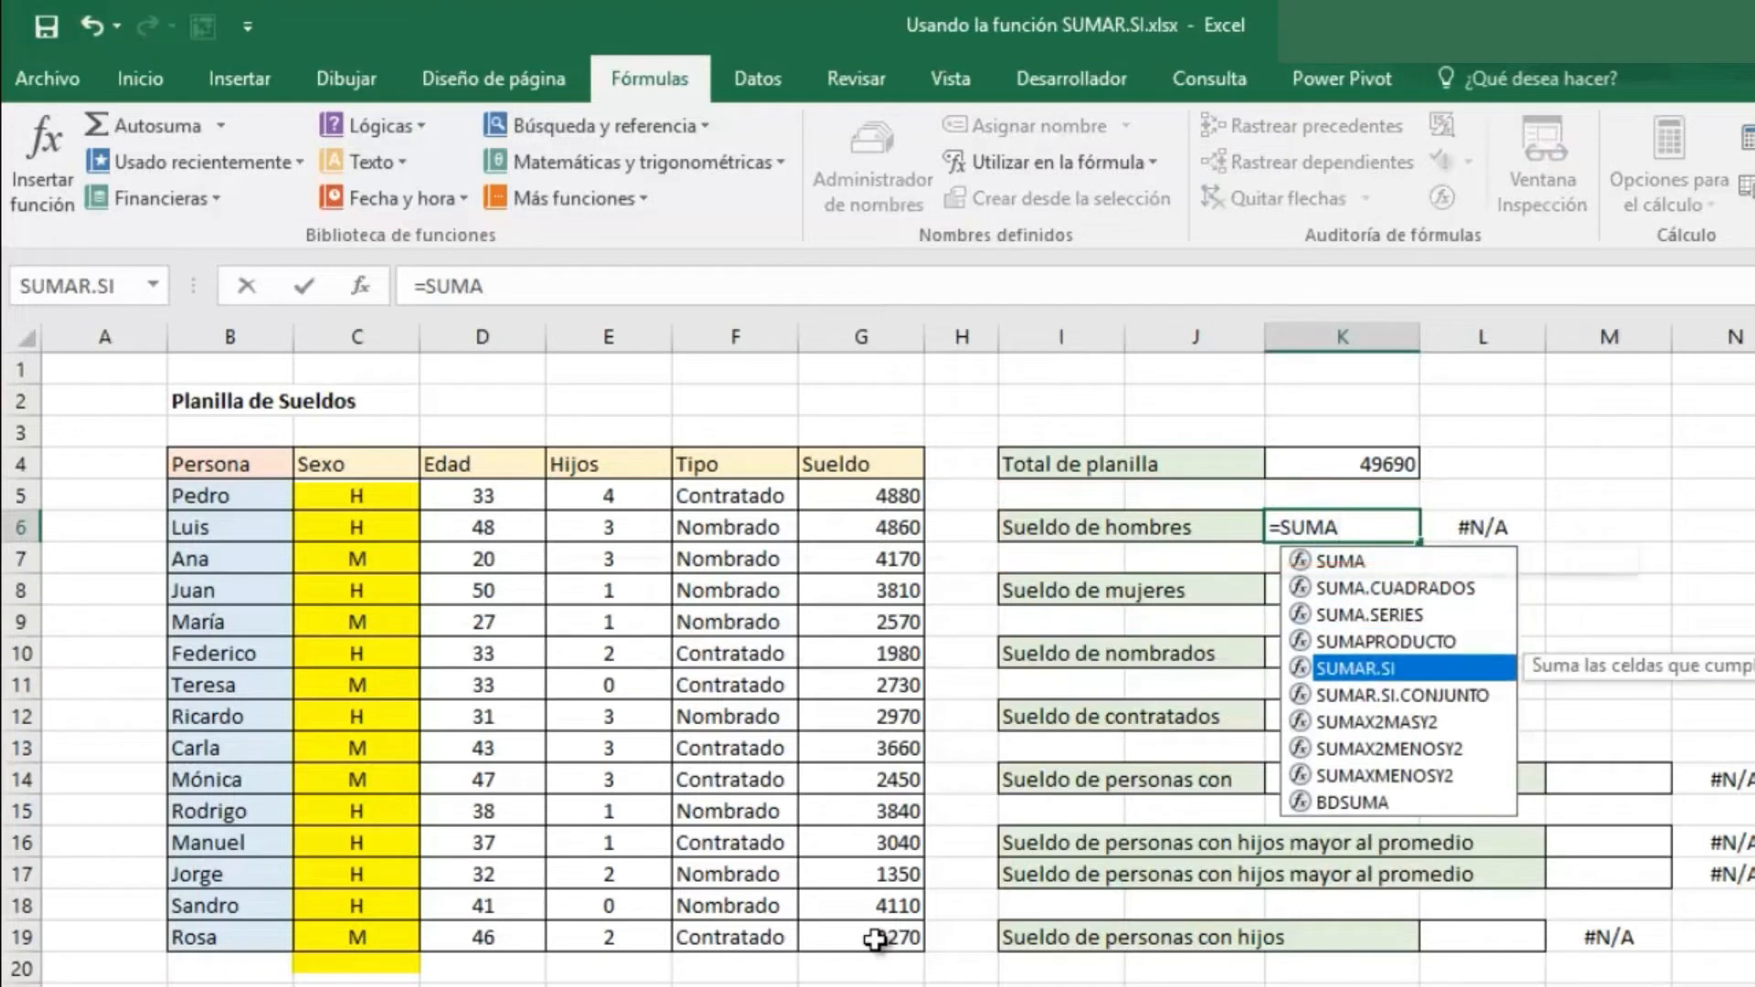
{"action": "key", "text": "Tab"}
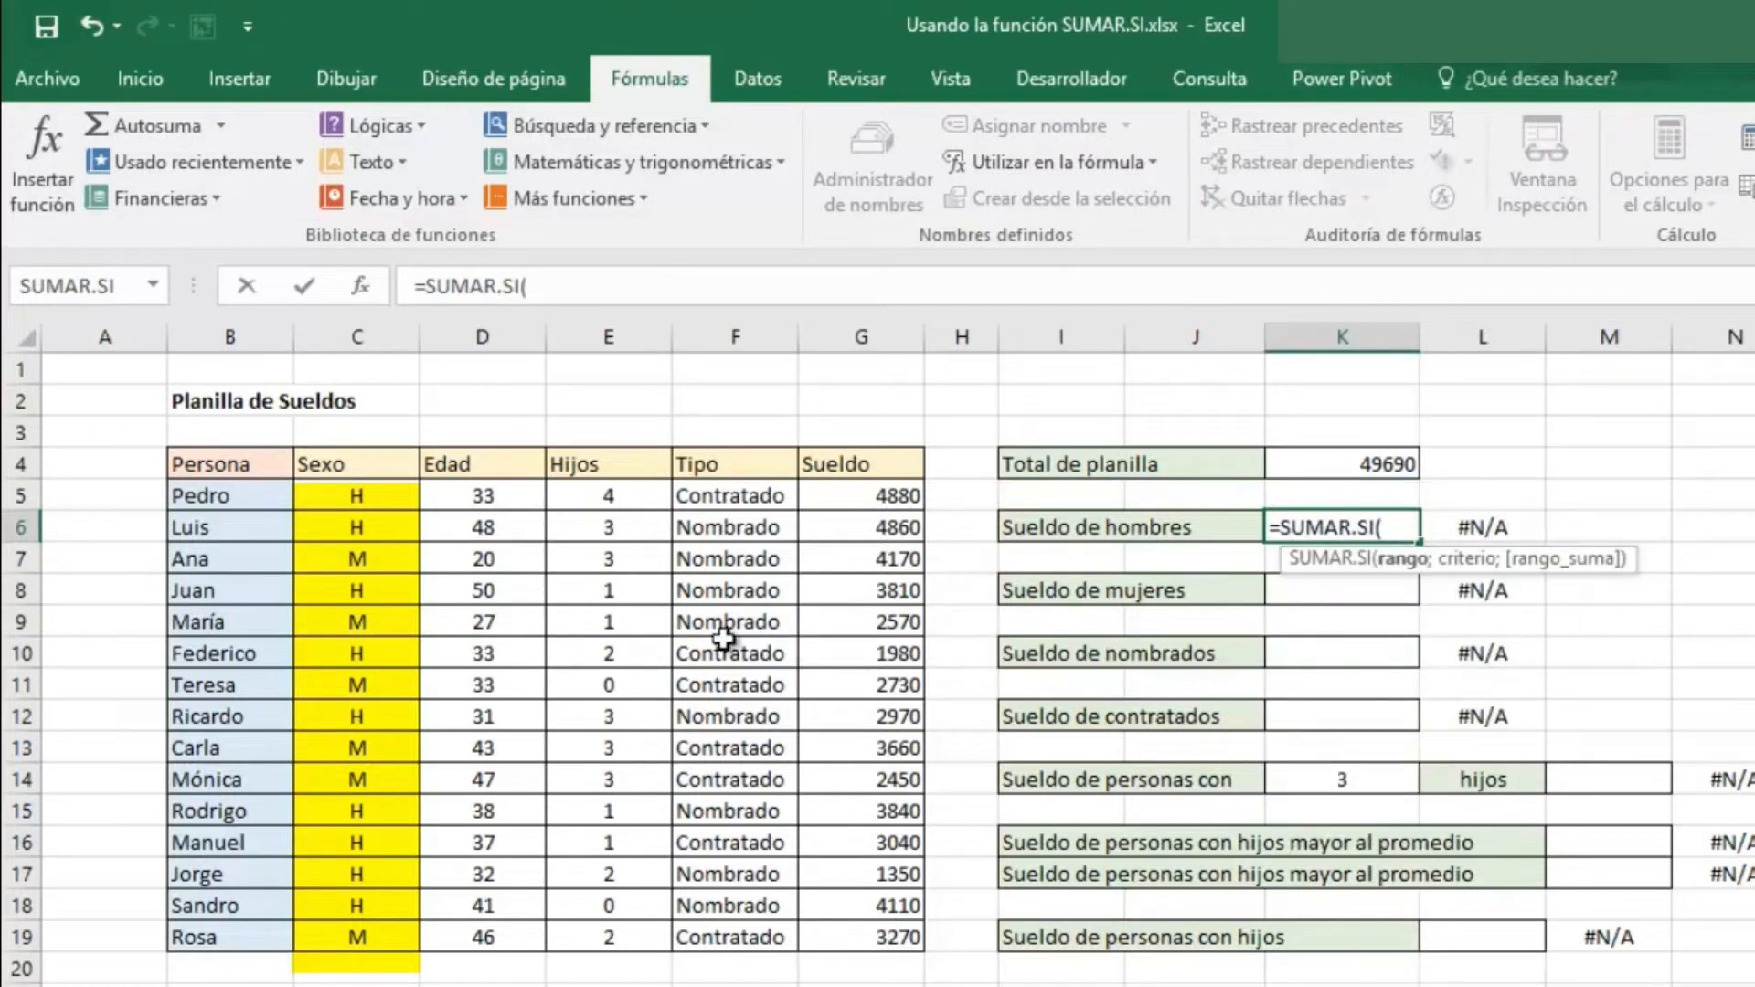
{"action": "left_click_drag", "start_coordinate": [365, 500], "coordinate": [362, 928]}
{"action": "type", "text": ";\"H"}
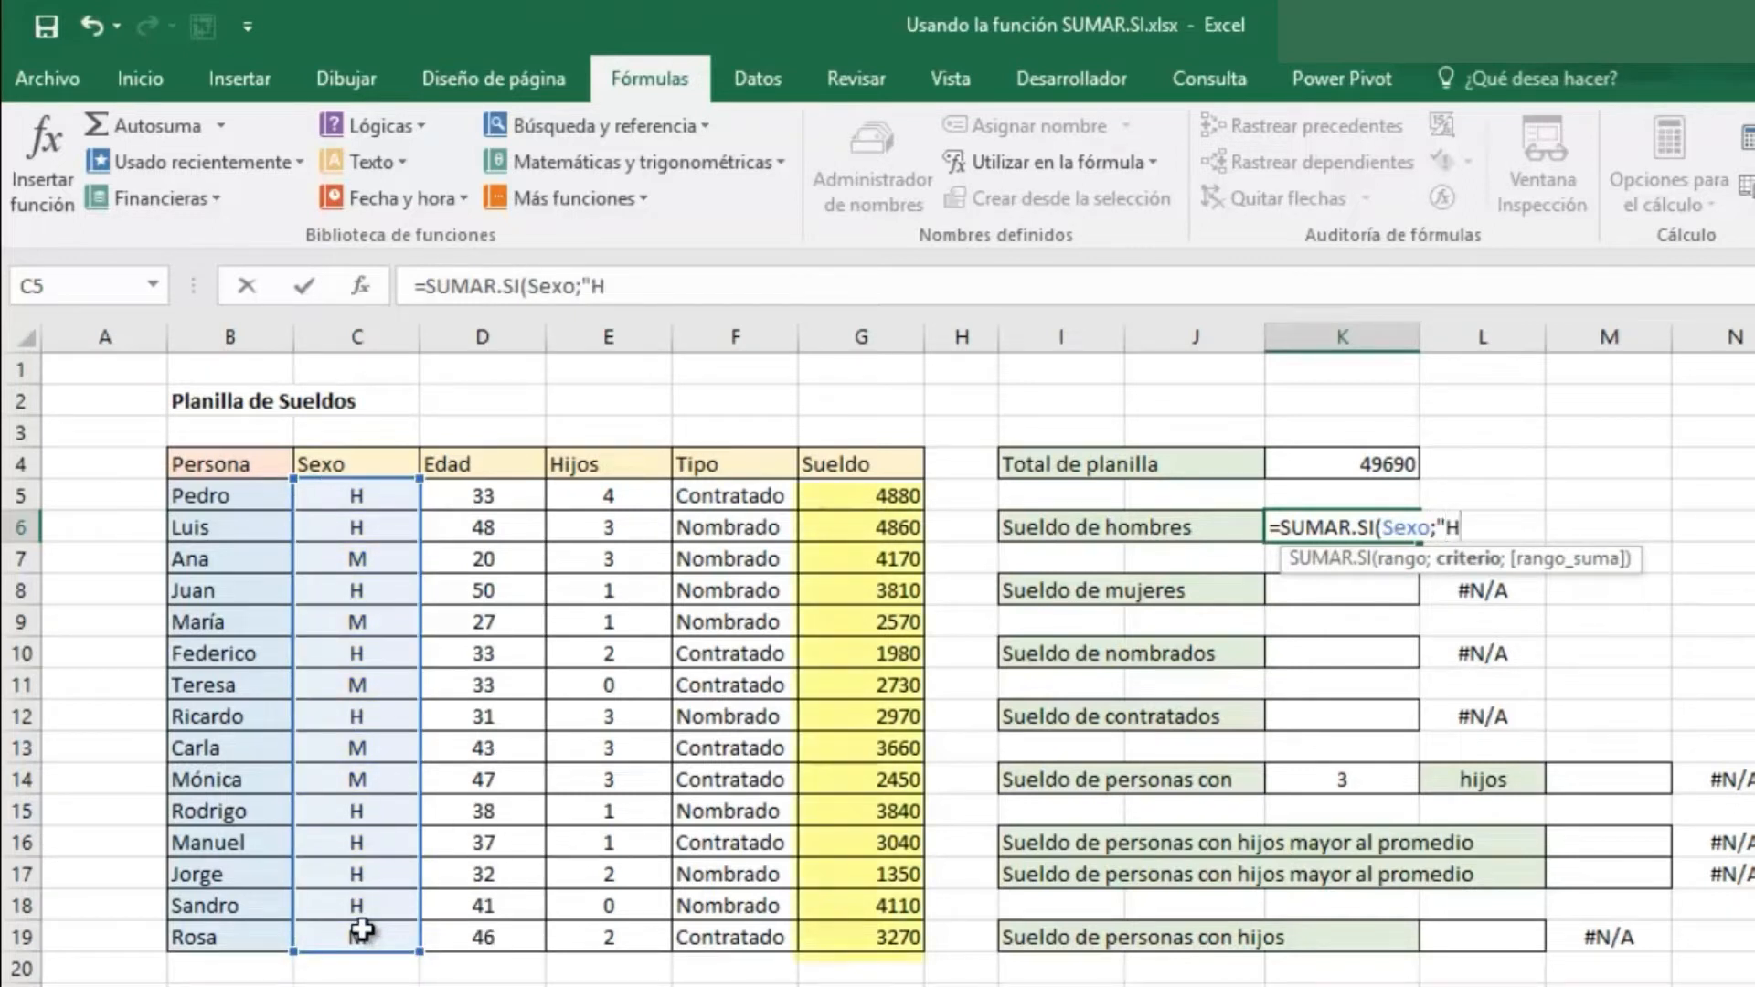
{"action": "type", "text": "\";"}
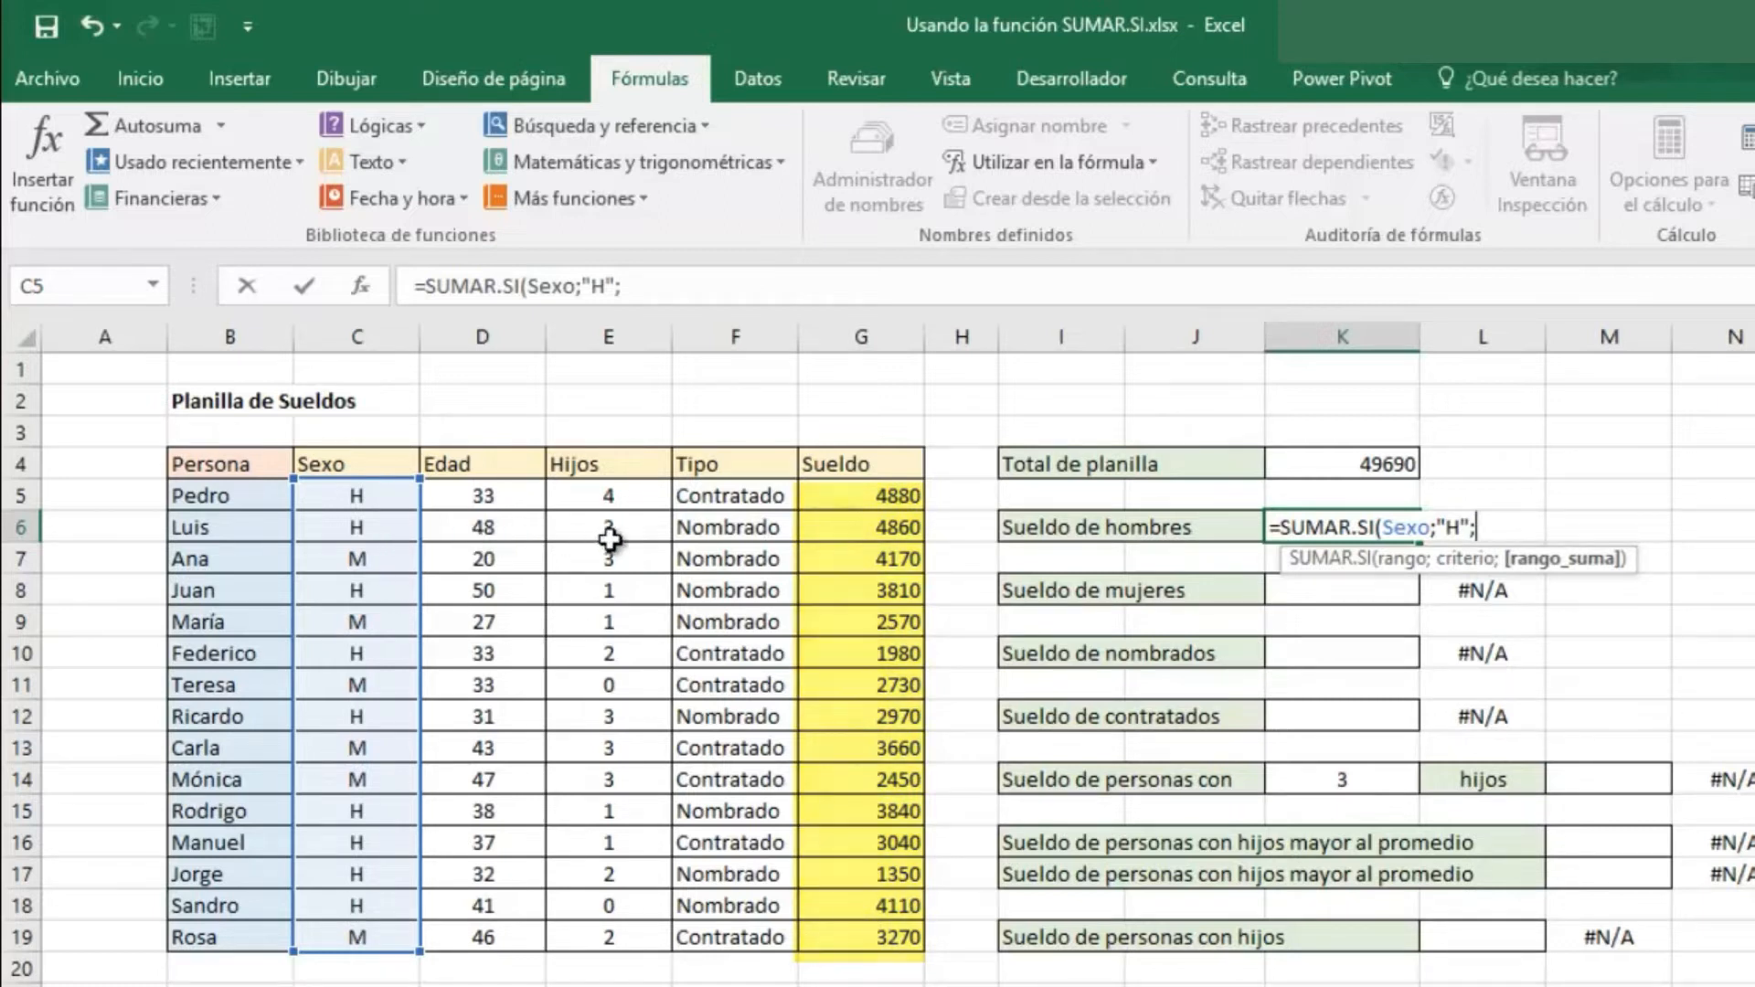
{"action": "left_click_drag", "start_coordinate": [838, 493], "coordinate": [872, 931]}
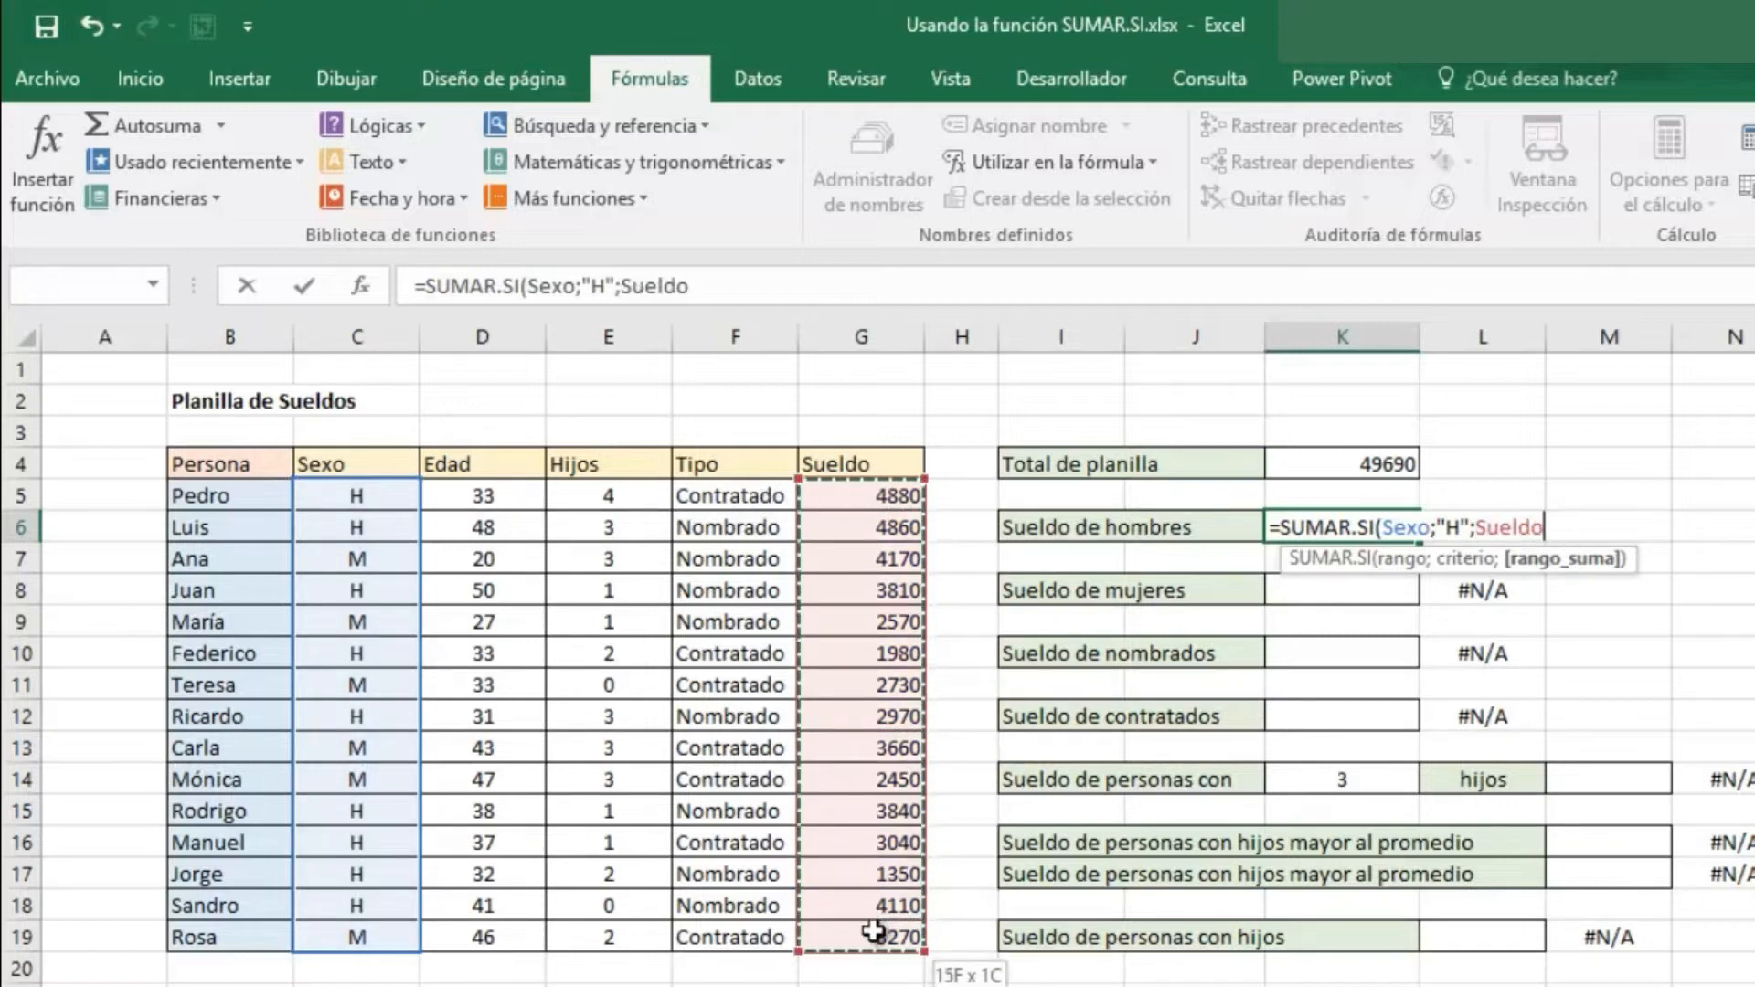
{"action": "key", "text": "Return"}
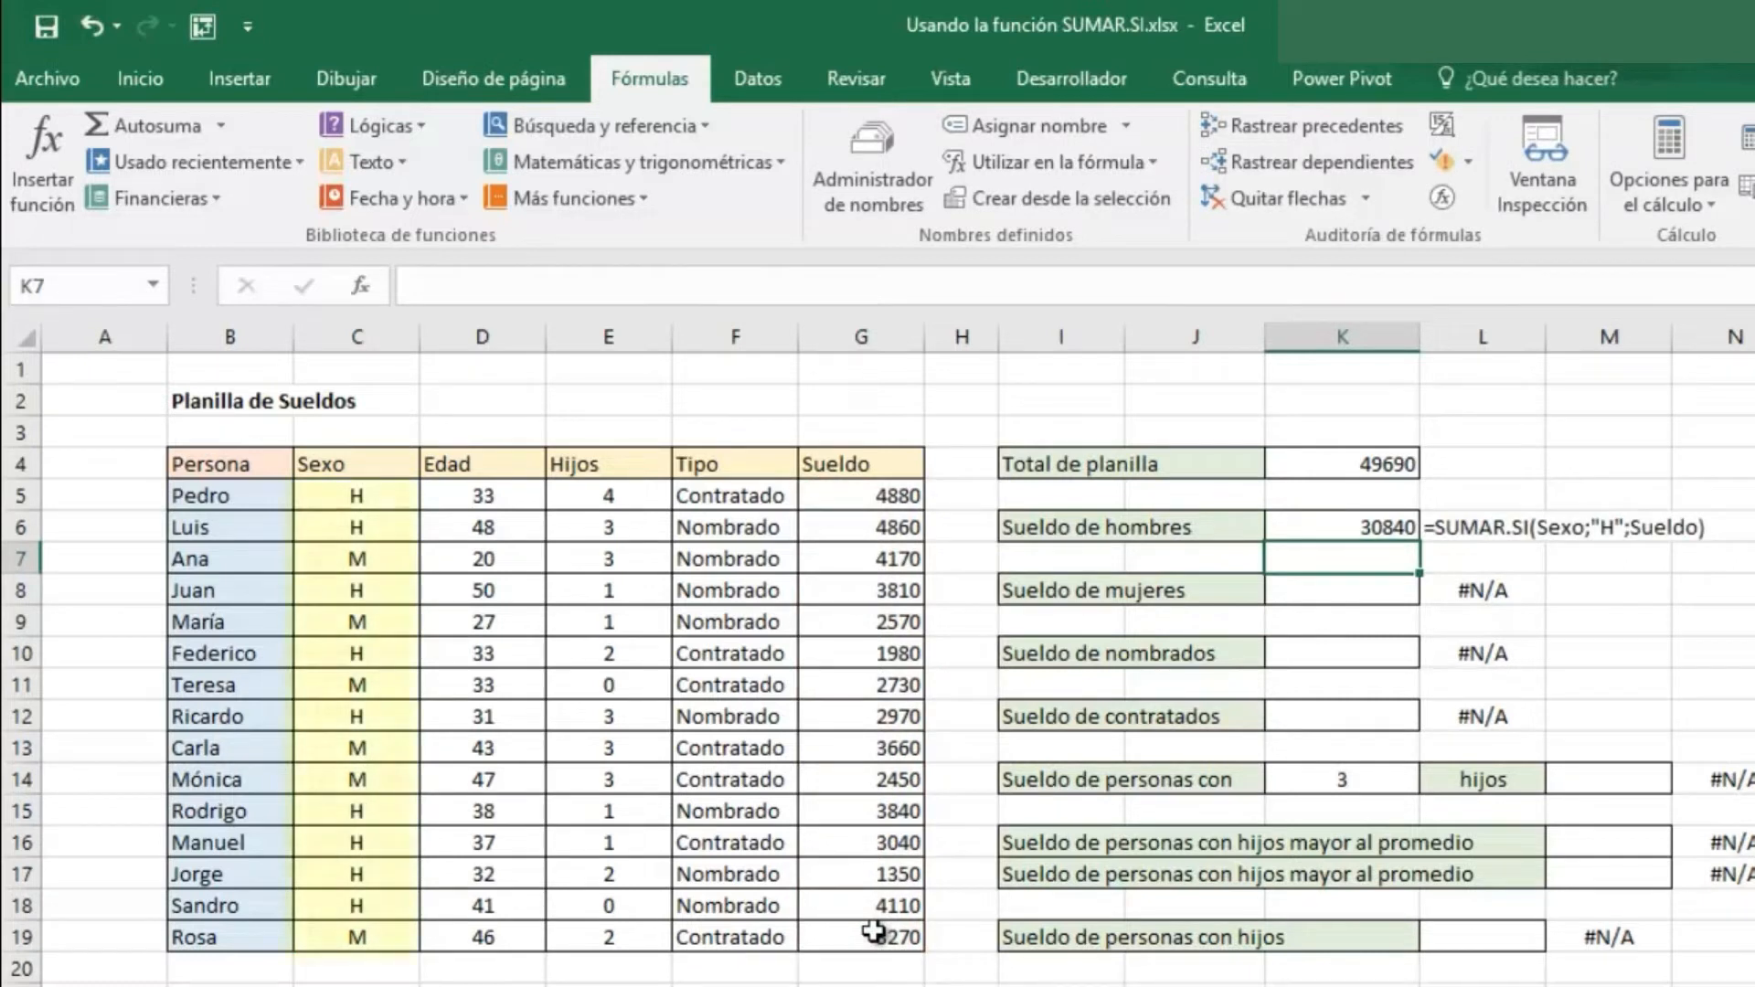
- Try to calculate Sueldo de mujeres in cell K8 with the formula =SUMAR.SI.CONJUNTO(Sexo;"M";Sueldo)
{"action": "key", "text": "Down"}
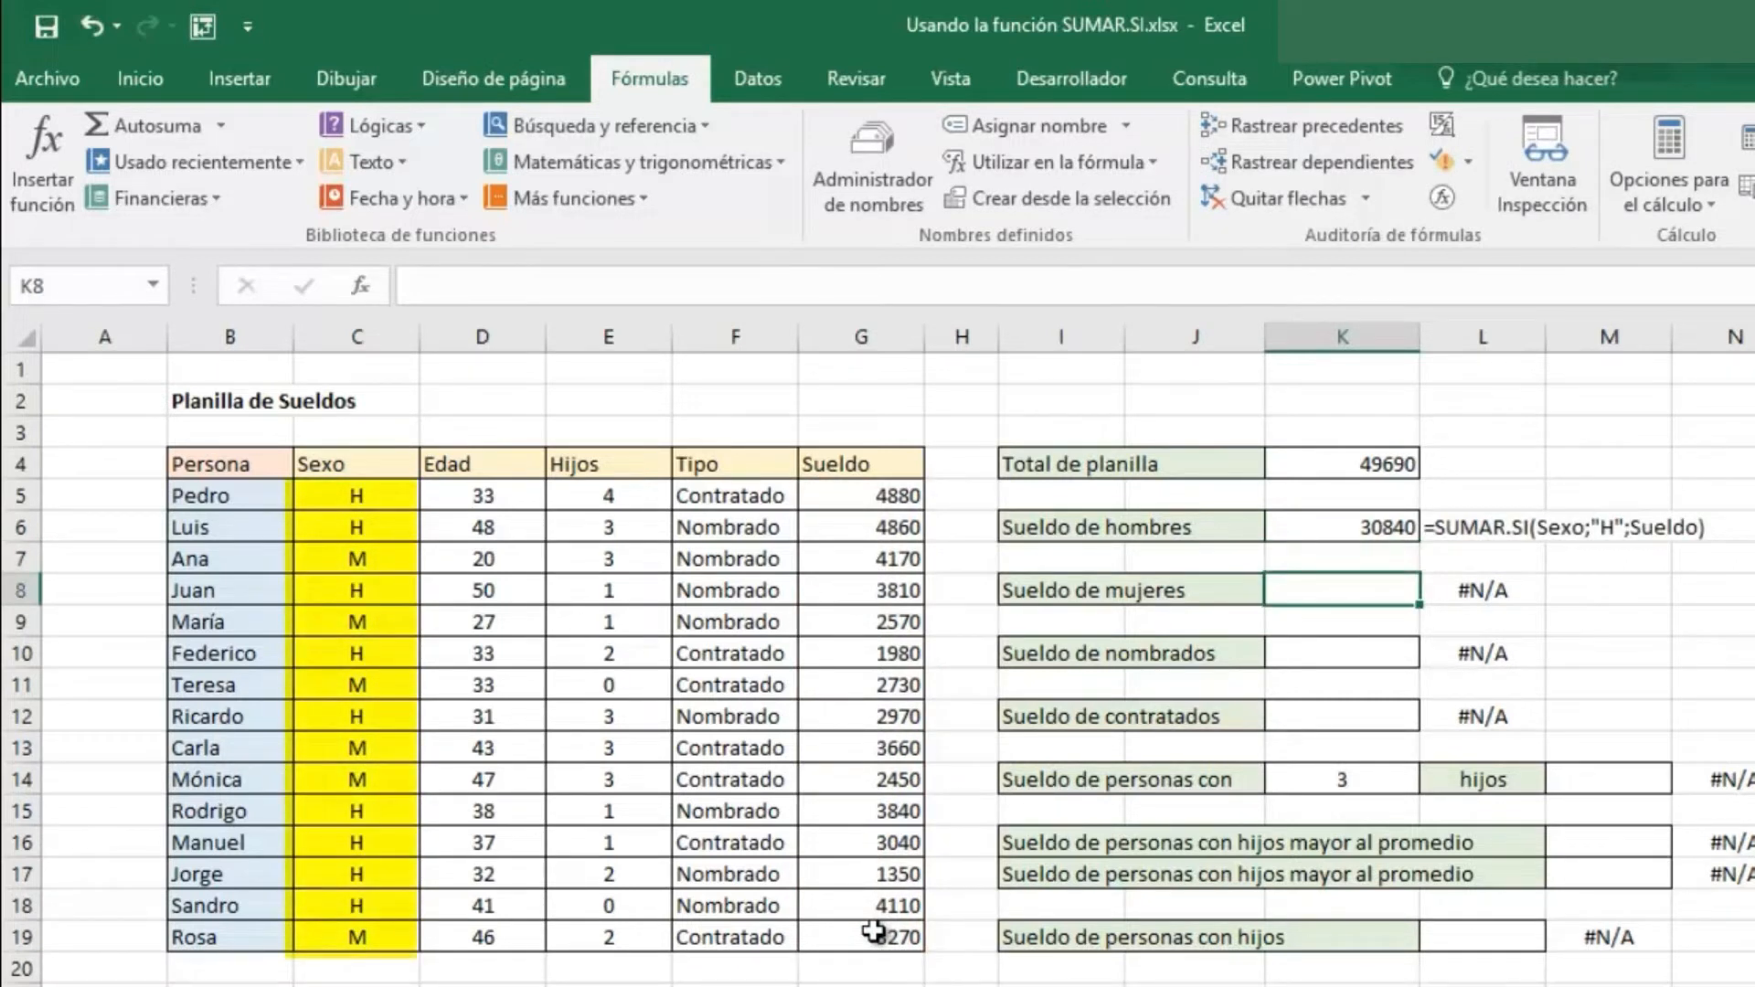
{"action": "type", "text": "=SUMA"}
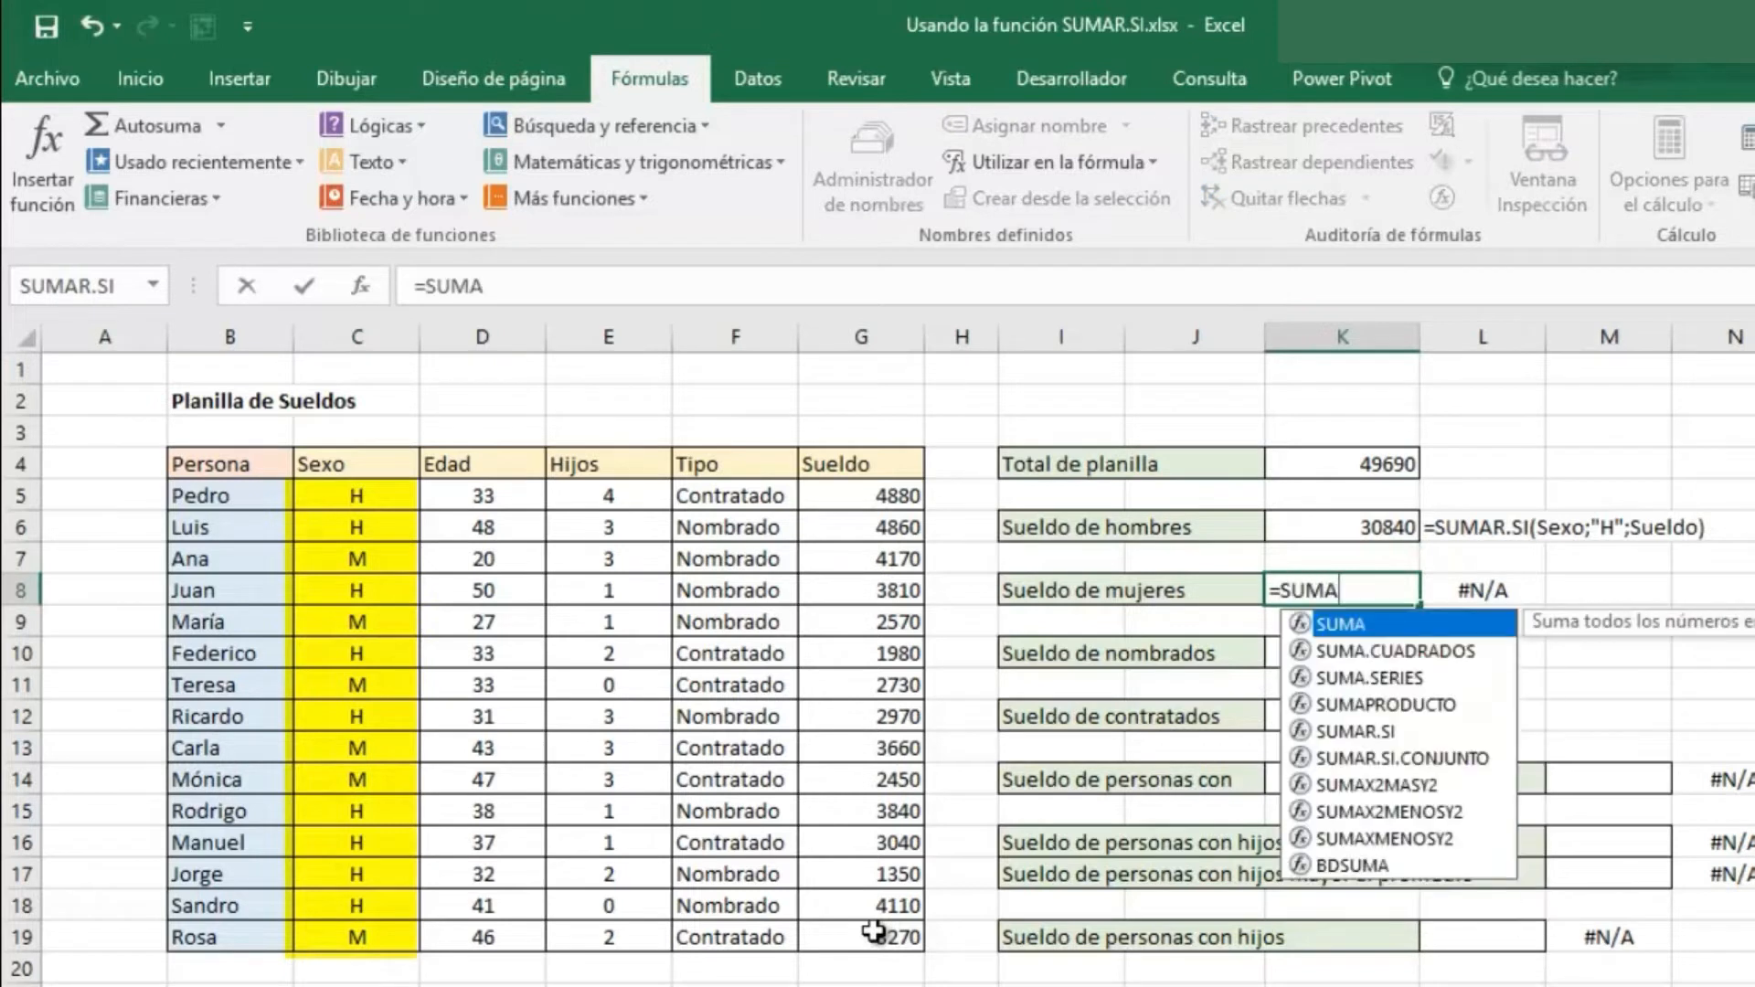
{"action": "key", "text": "Down"}
{"action": "key", "text": "Down"}
{"action": "key", "text": "Down"}
{"action": "key", "text": "Down"}
{"action": "key", "text": "Down"}
{"action": "key", "text": "Tab"}
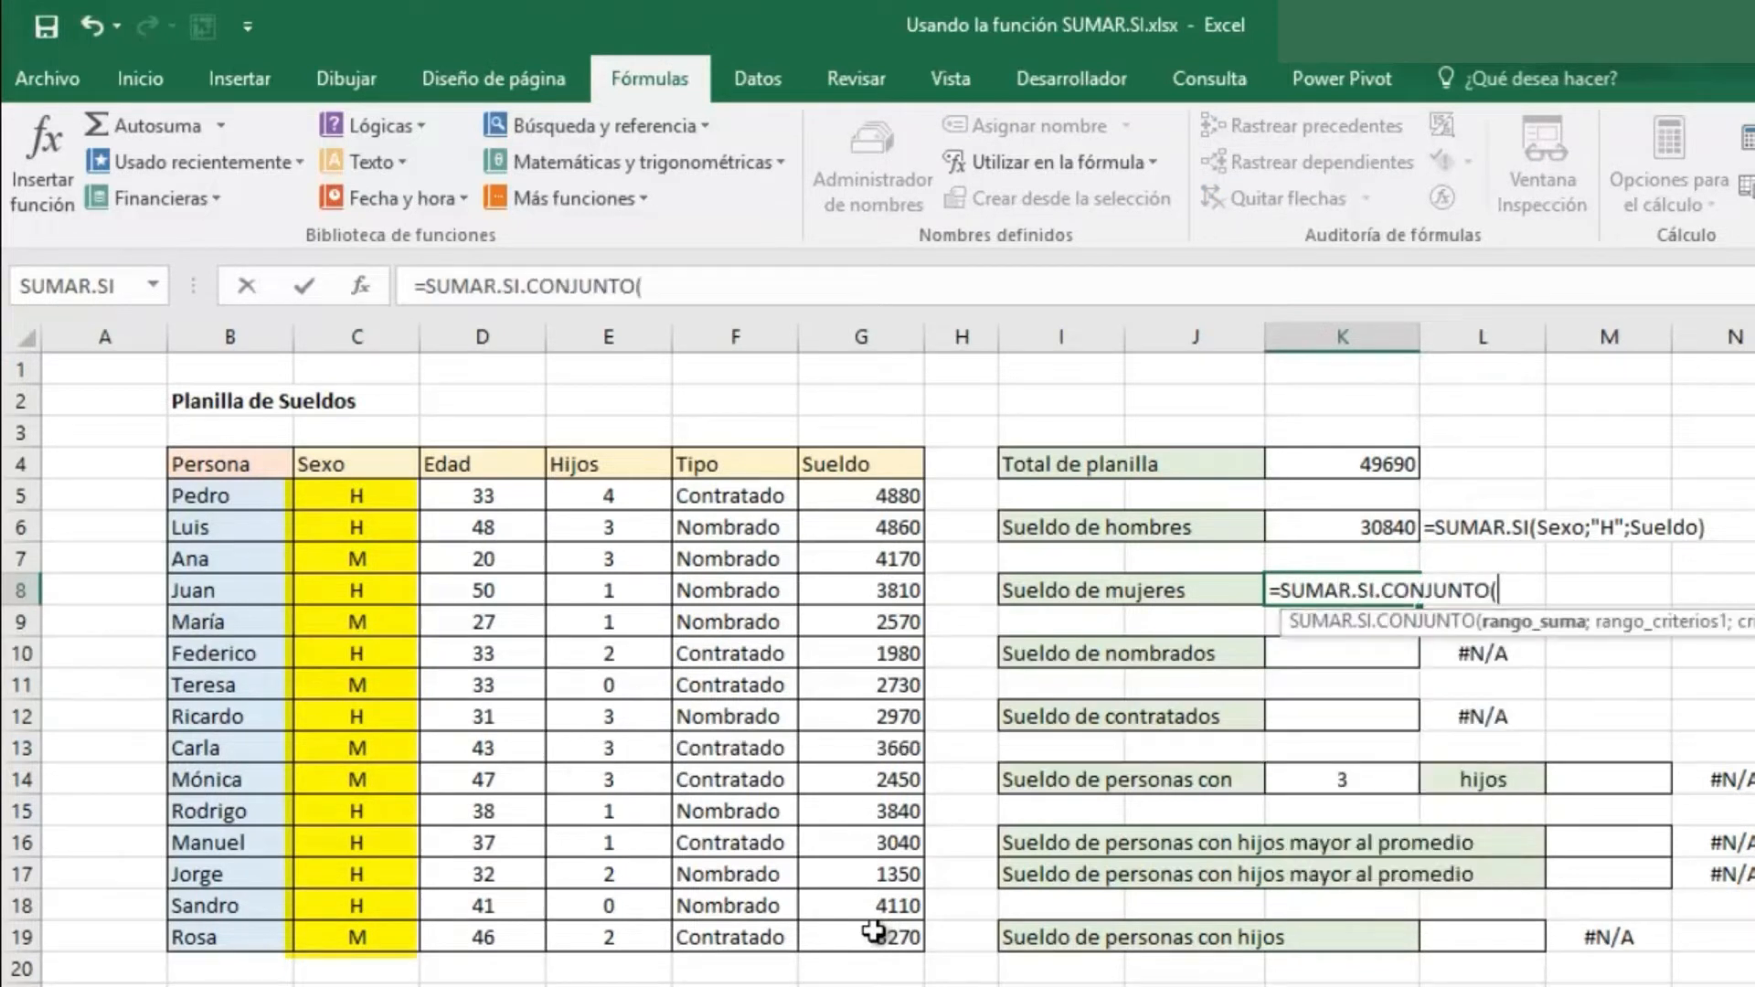
{"action": "left_click", "coordinate": [370, 501]}
{"action": "left_click_drag", "start_coordinate": [361, 585], "coordinate": [352, 940]}
{"action": "type", "text": ";"}
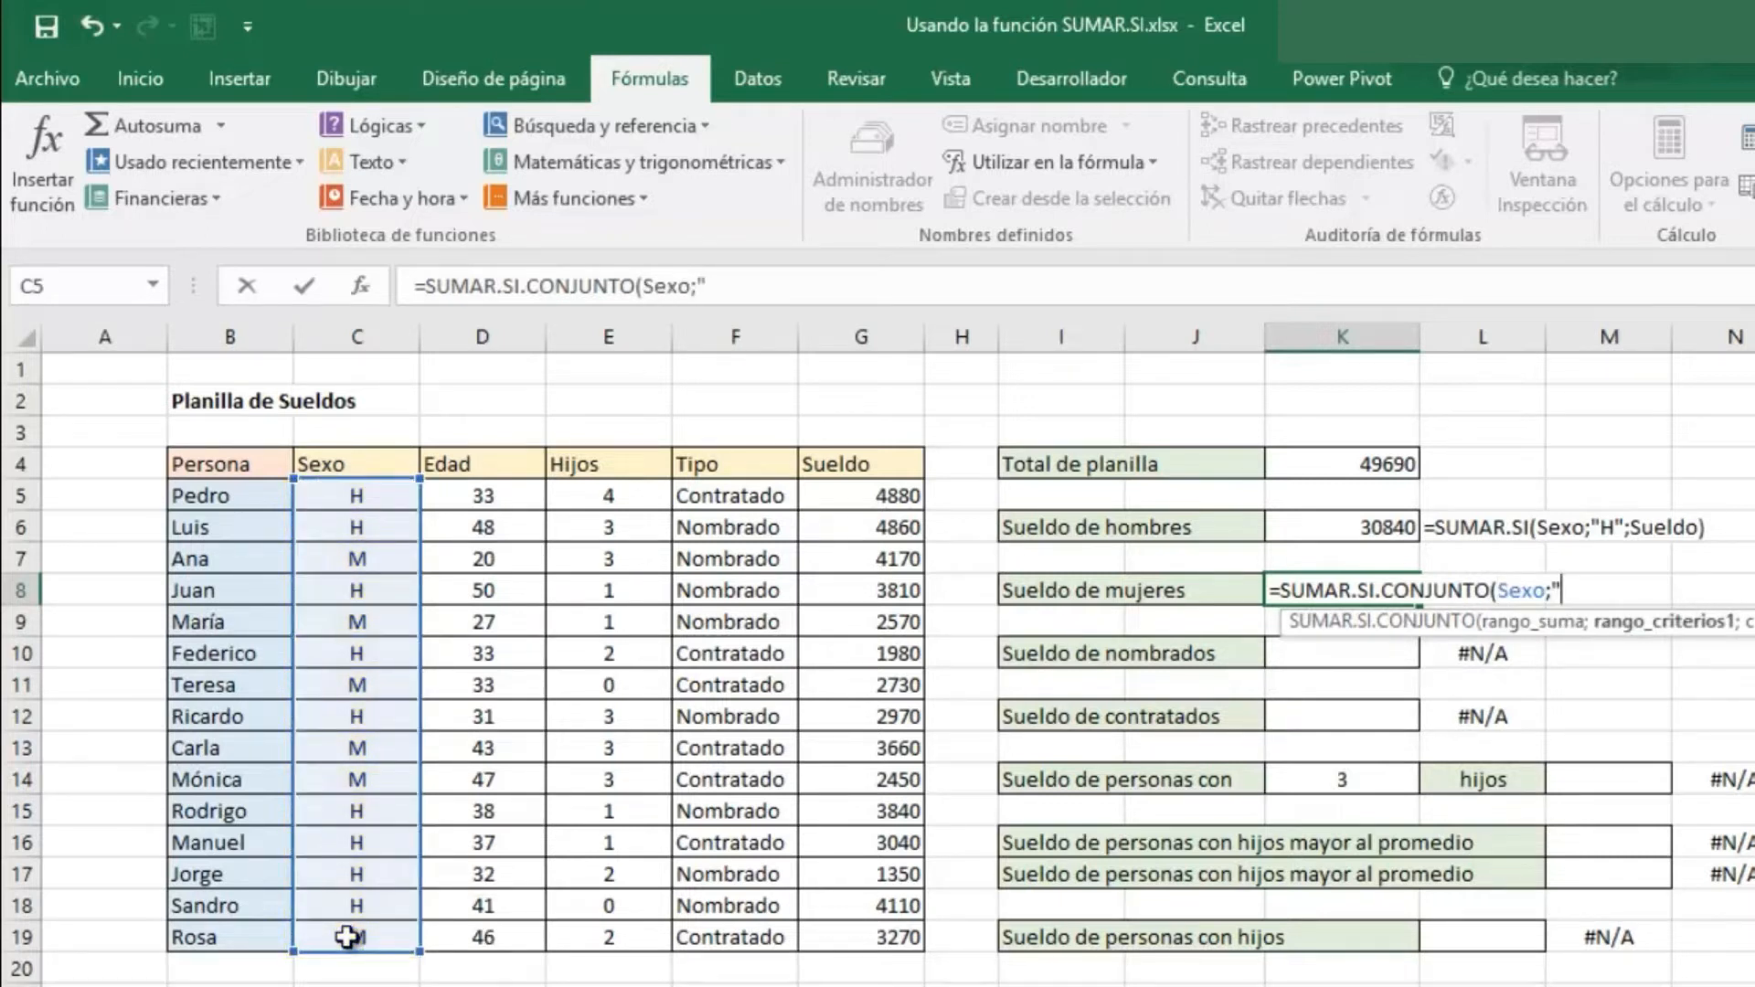
{"action": "type", "text": "\"M\";"}
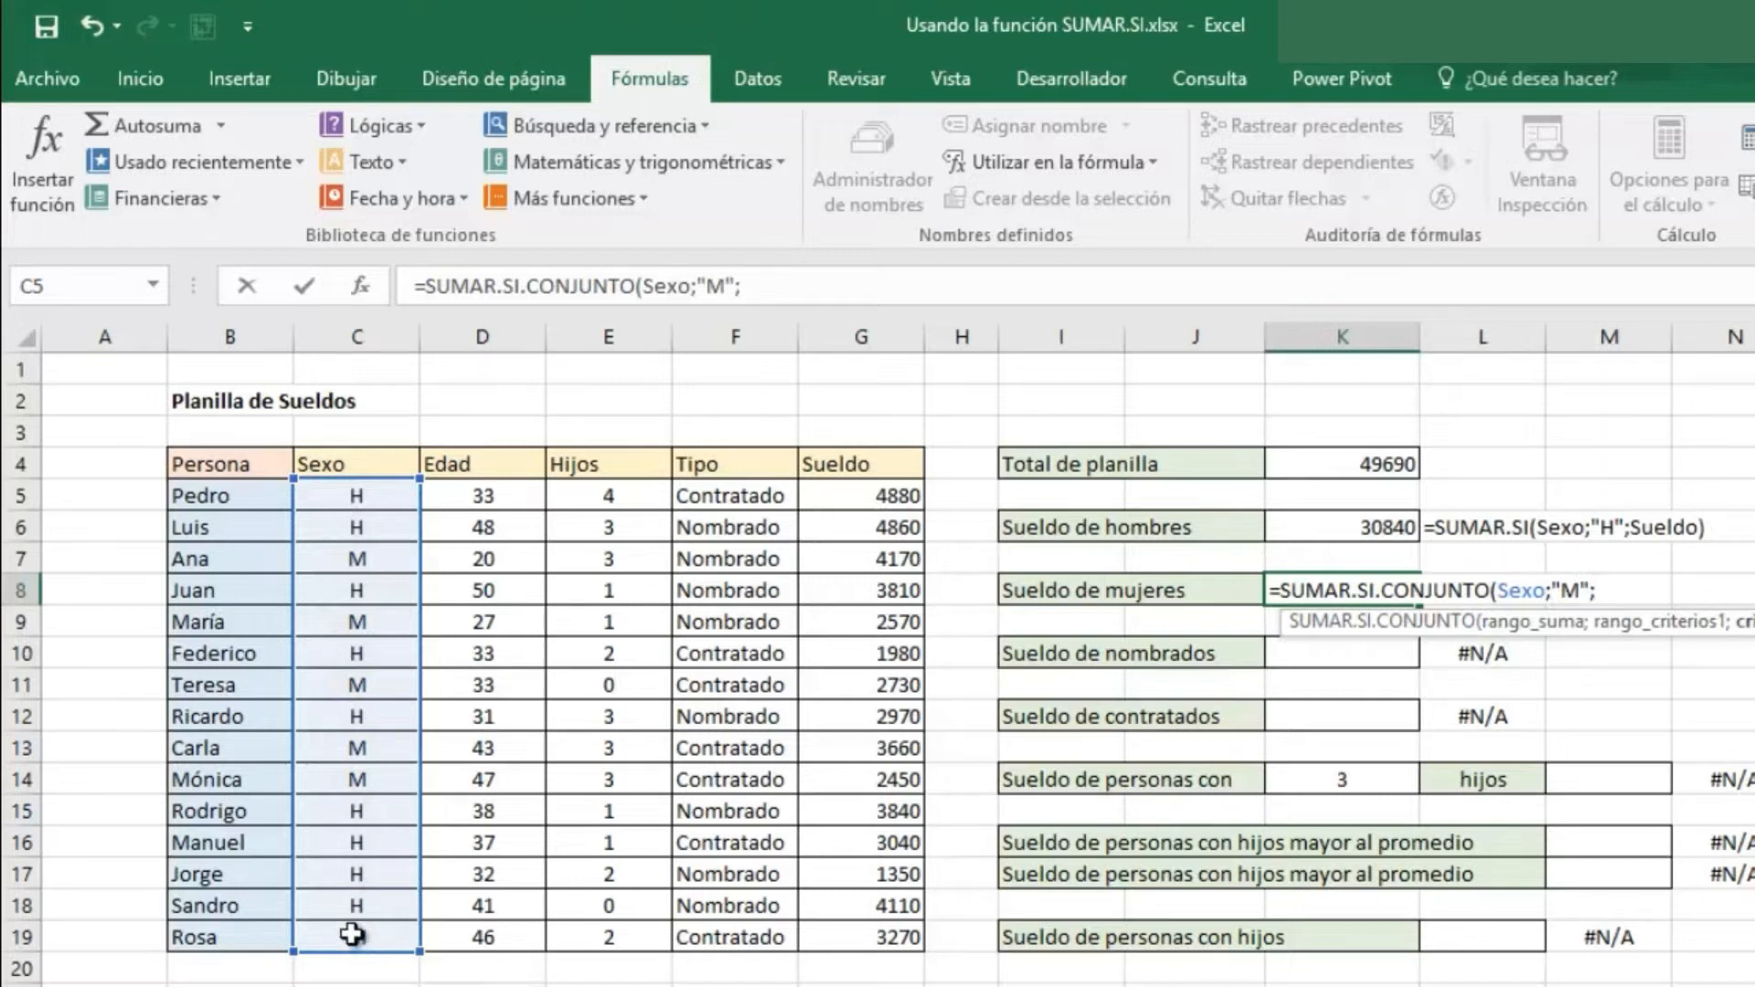
{"action": "left_click_drag", "start_coordinate": [881, 489], "coordinate": [876, 937]}
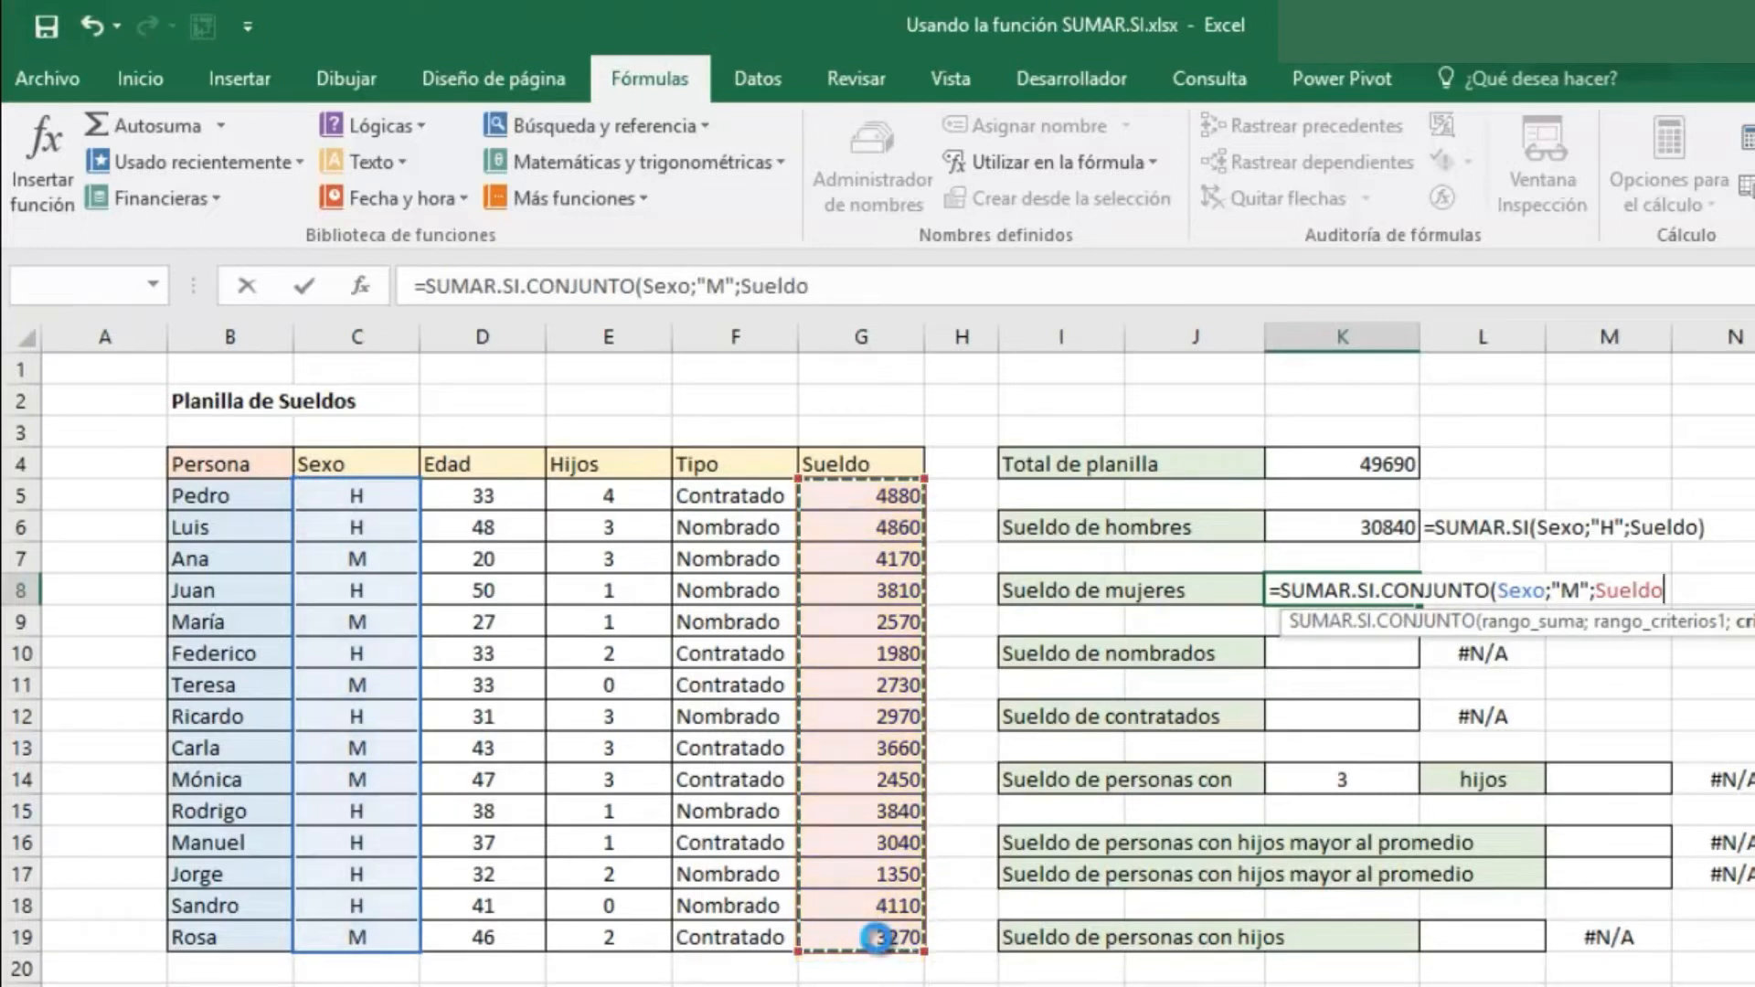
{"action": "key", "text": "Return"}
{"action": "key", "text": "Return"}
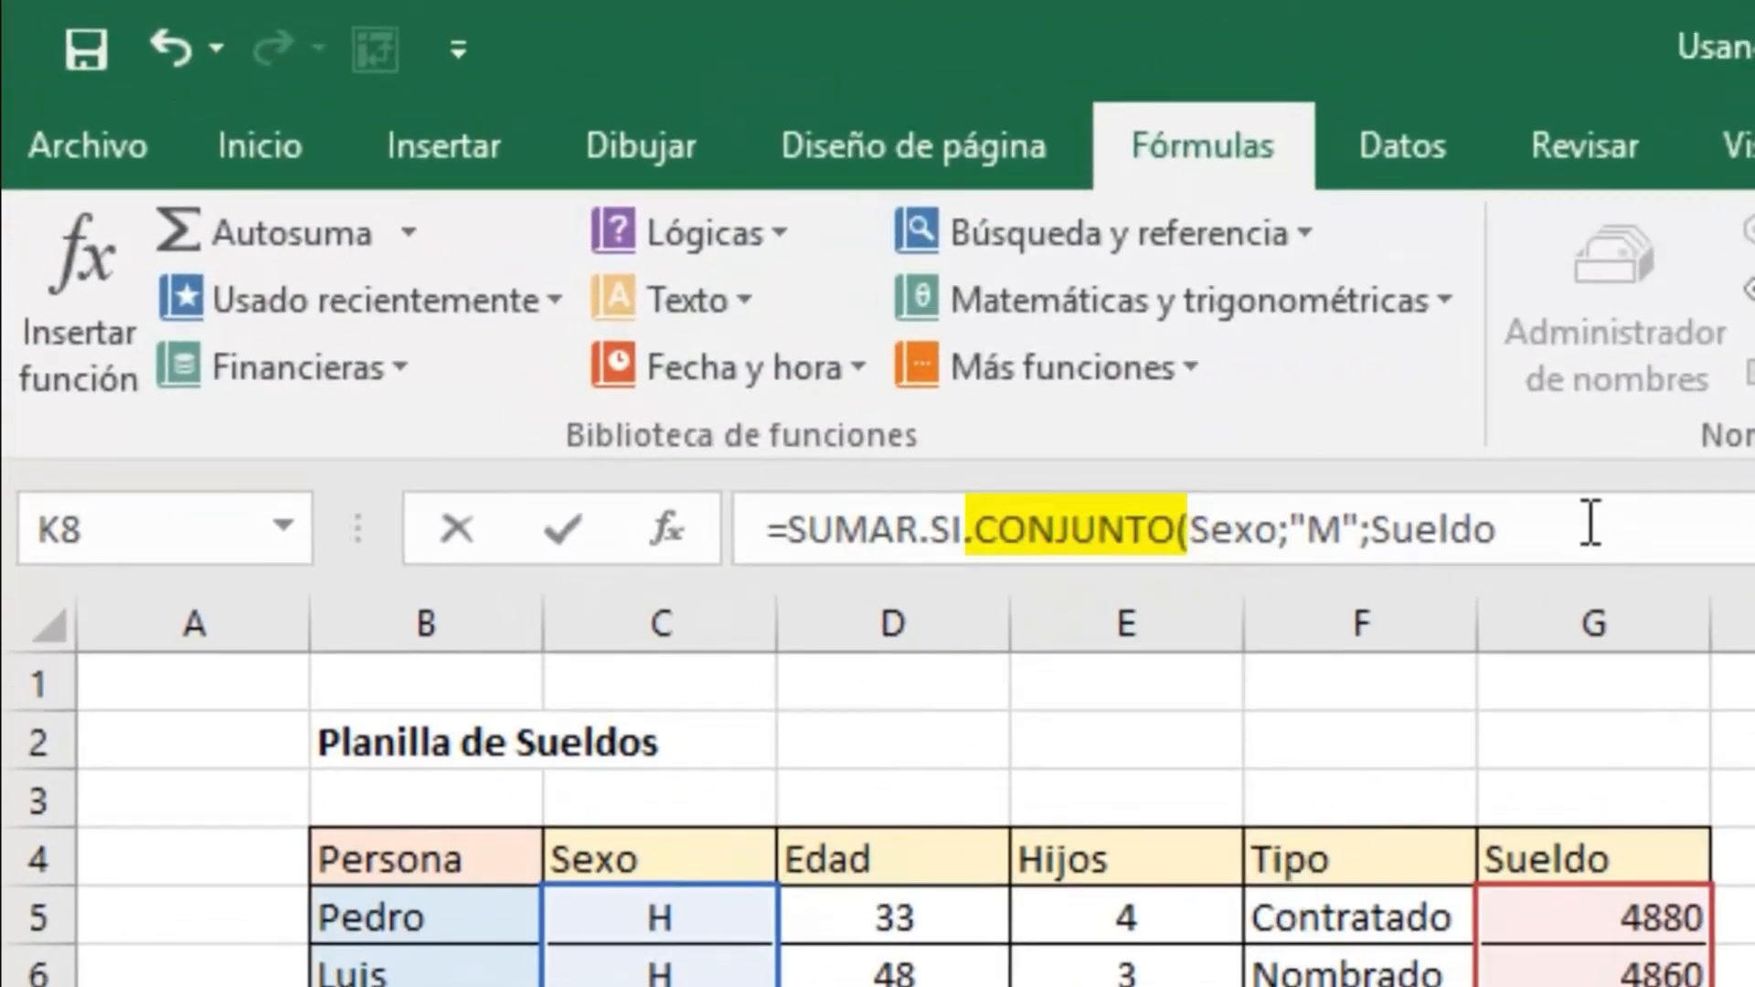
{"action": "left_click", "coordinate": [1567, 524]}
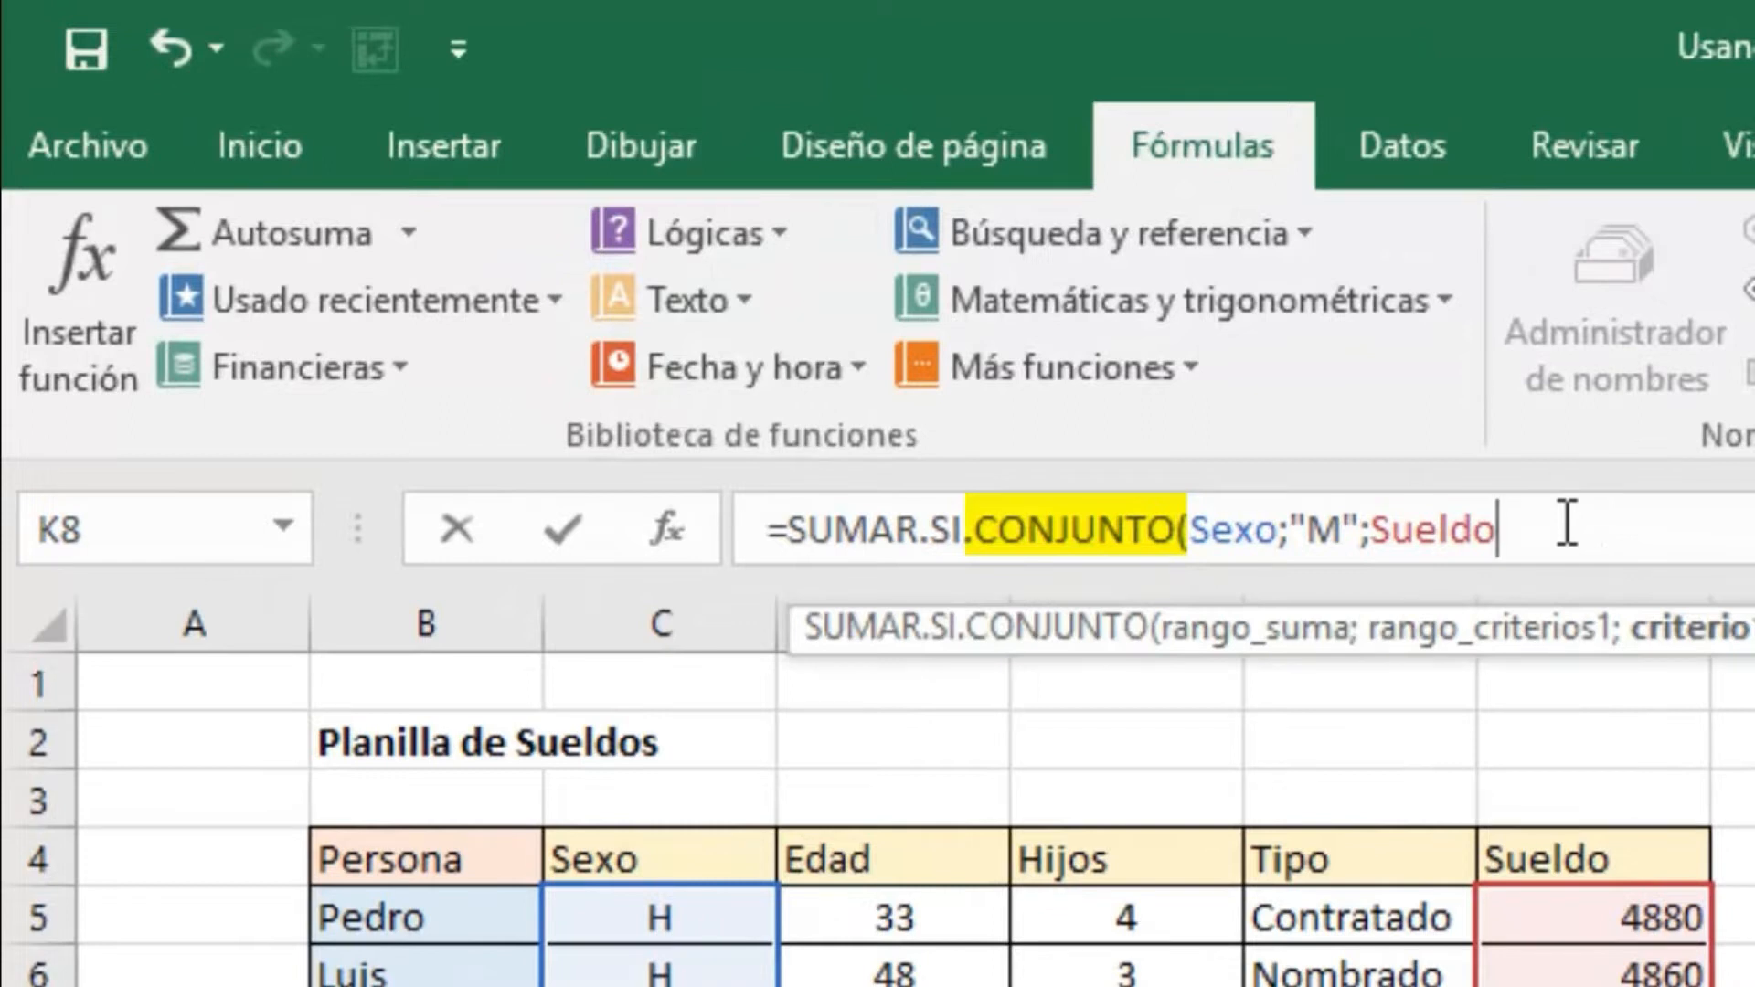
{"action": "key", "text": "Return"}
{"action": "key", "text": "Return"}
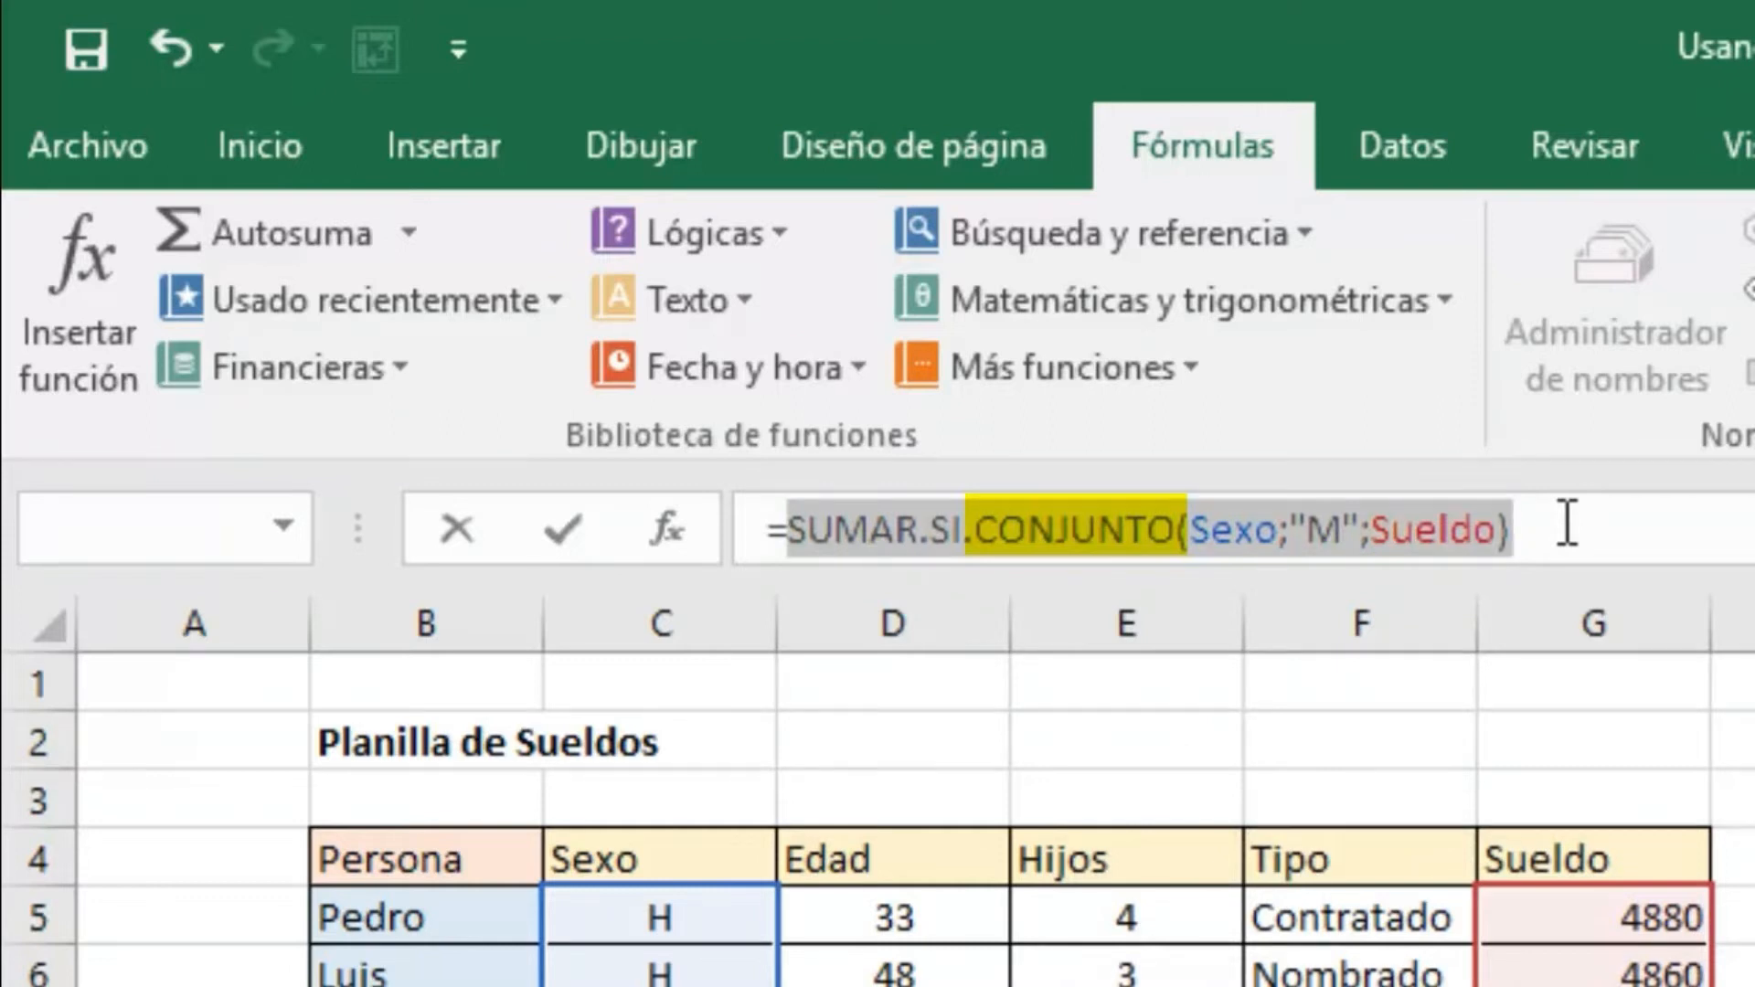
- Correct the K8 formula by removing .CONJUNTO so that it uses =SUMAR.SI(Sexo;"M";Sueldo)
{"action": "left_click", "coordinate": [1176, 528]}
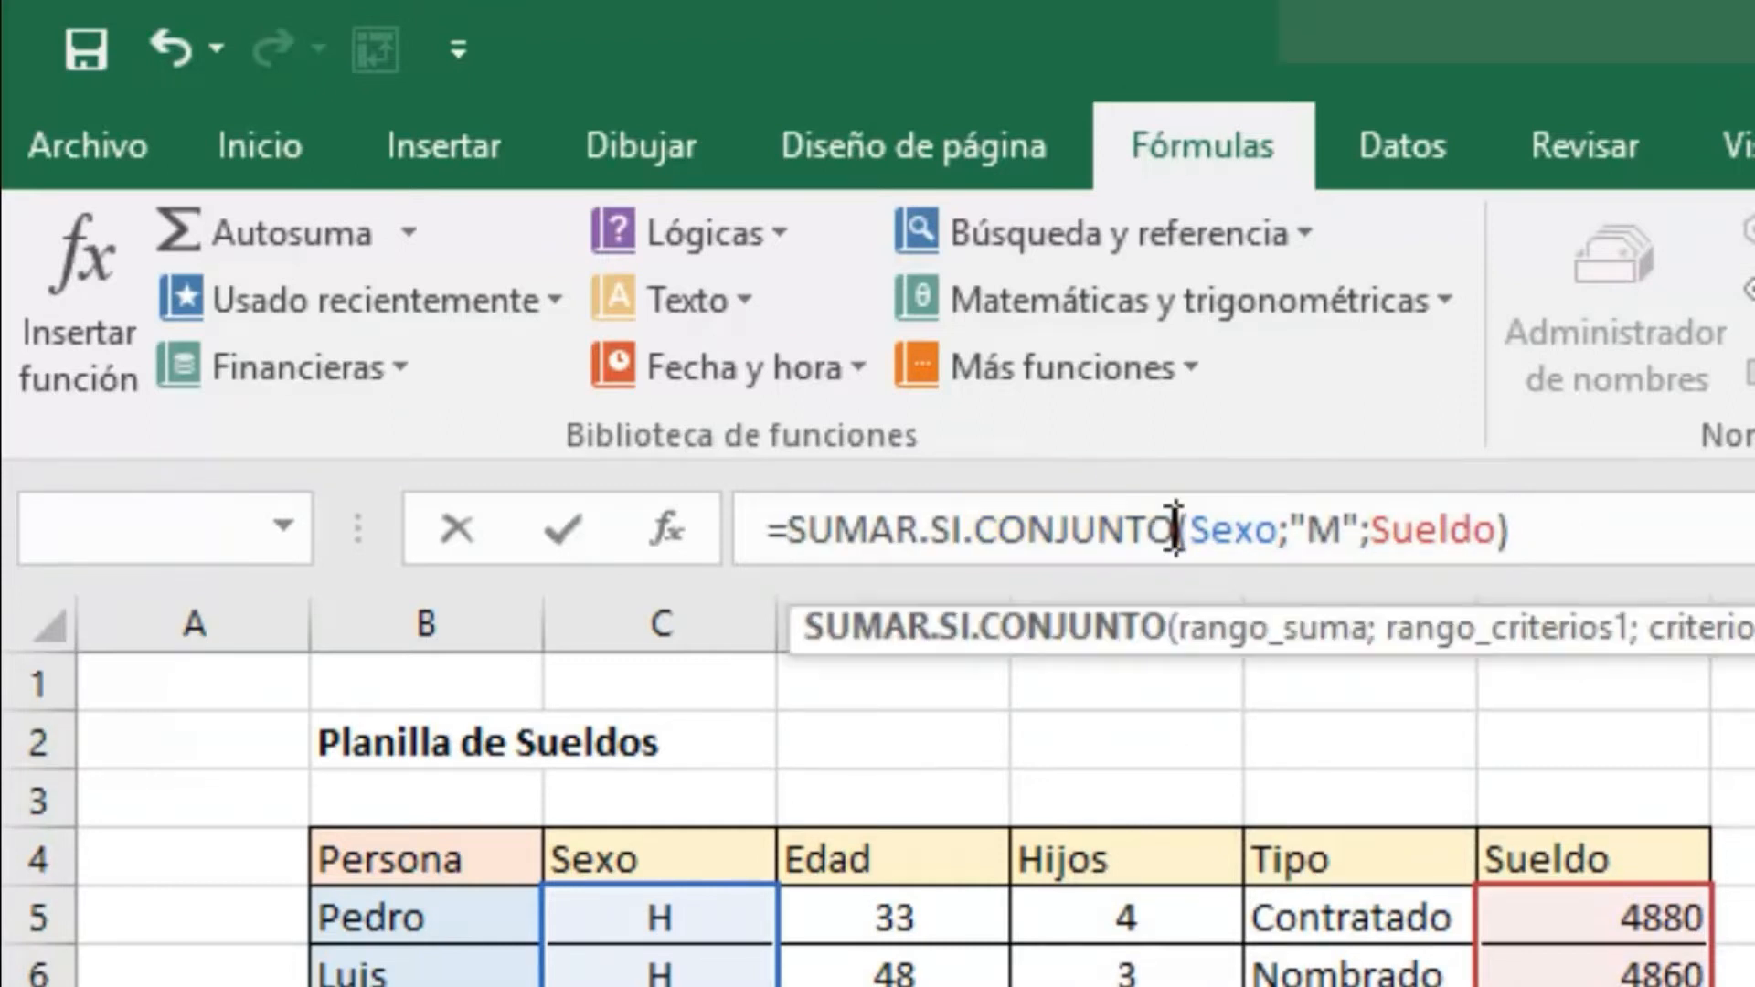
{"action": "key", "text": "BackSpace"}
{"action": "key", "text": "BackSpace"}
{"action": "key", "text": "BackSpace"}
{"action": "key", "text": "BackSpace"}
{"action": "key", "text": "BackSpace"}
{"action": "key", "text": "BackSpace"}
{"action": "key", "text": "BackSpace"}
{"action": "key", "text": "BackSpace"}
{"action": "key", "text": "BackSpace"}
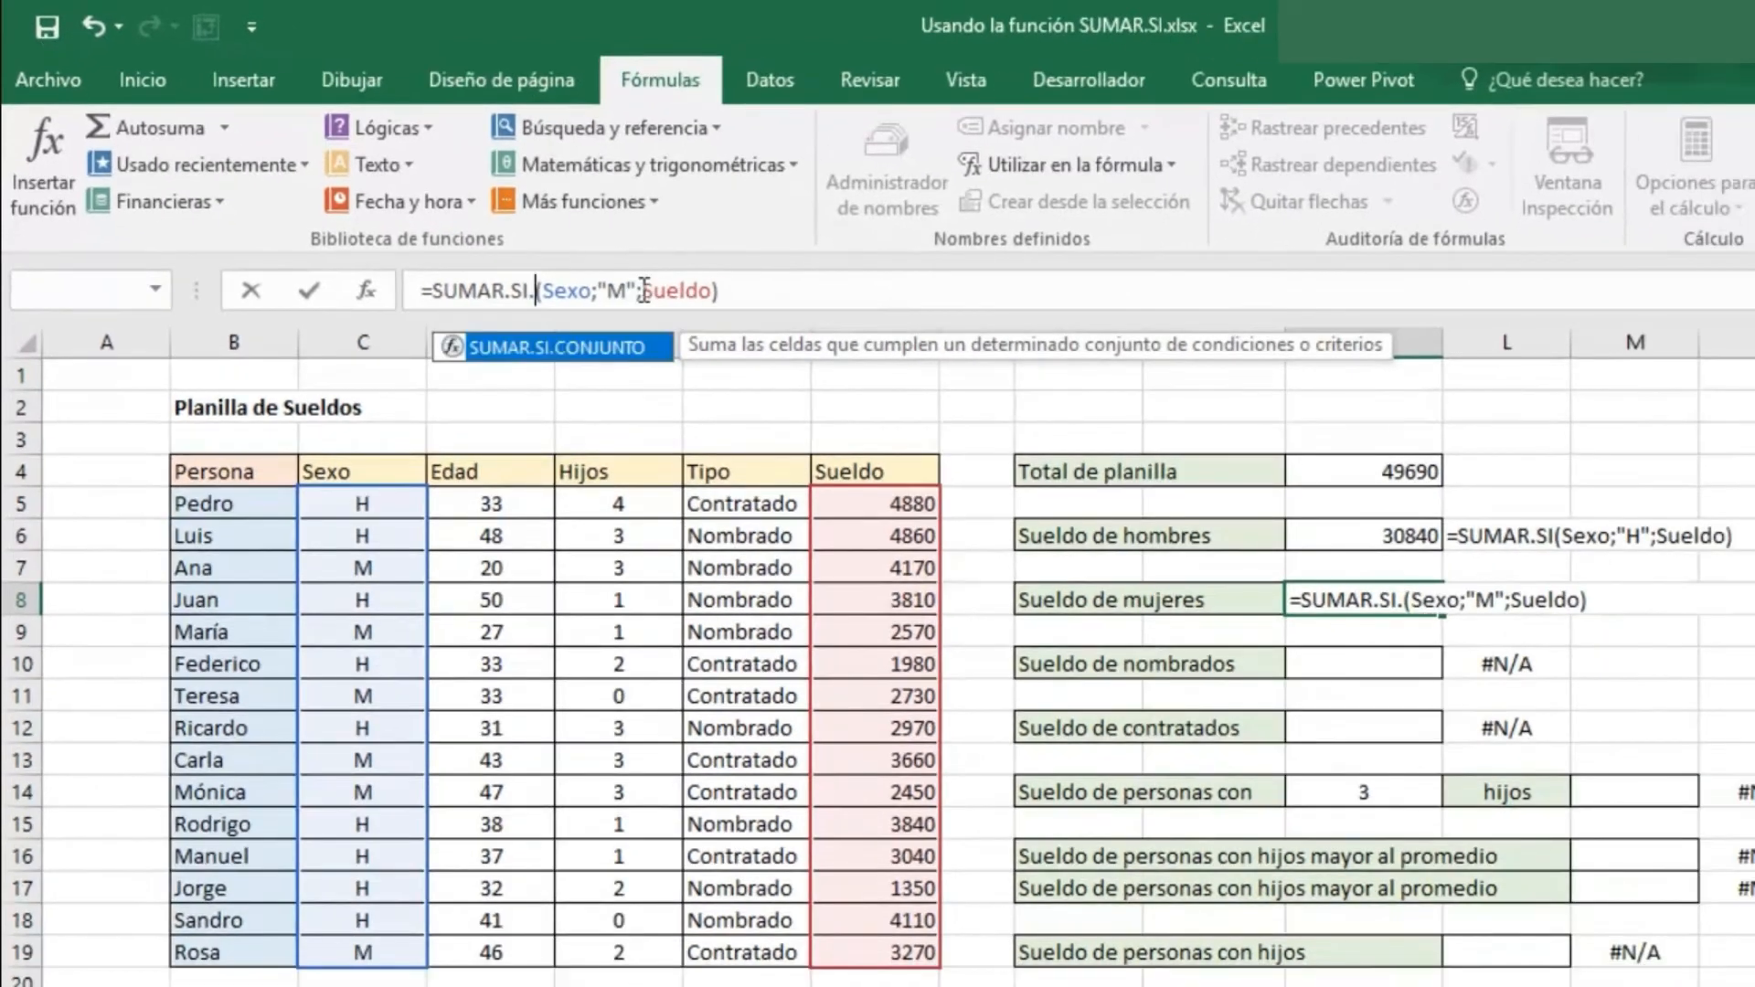
{"action": "key", "text": "Return"}
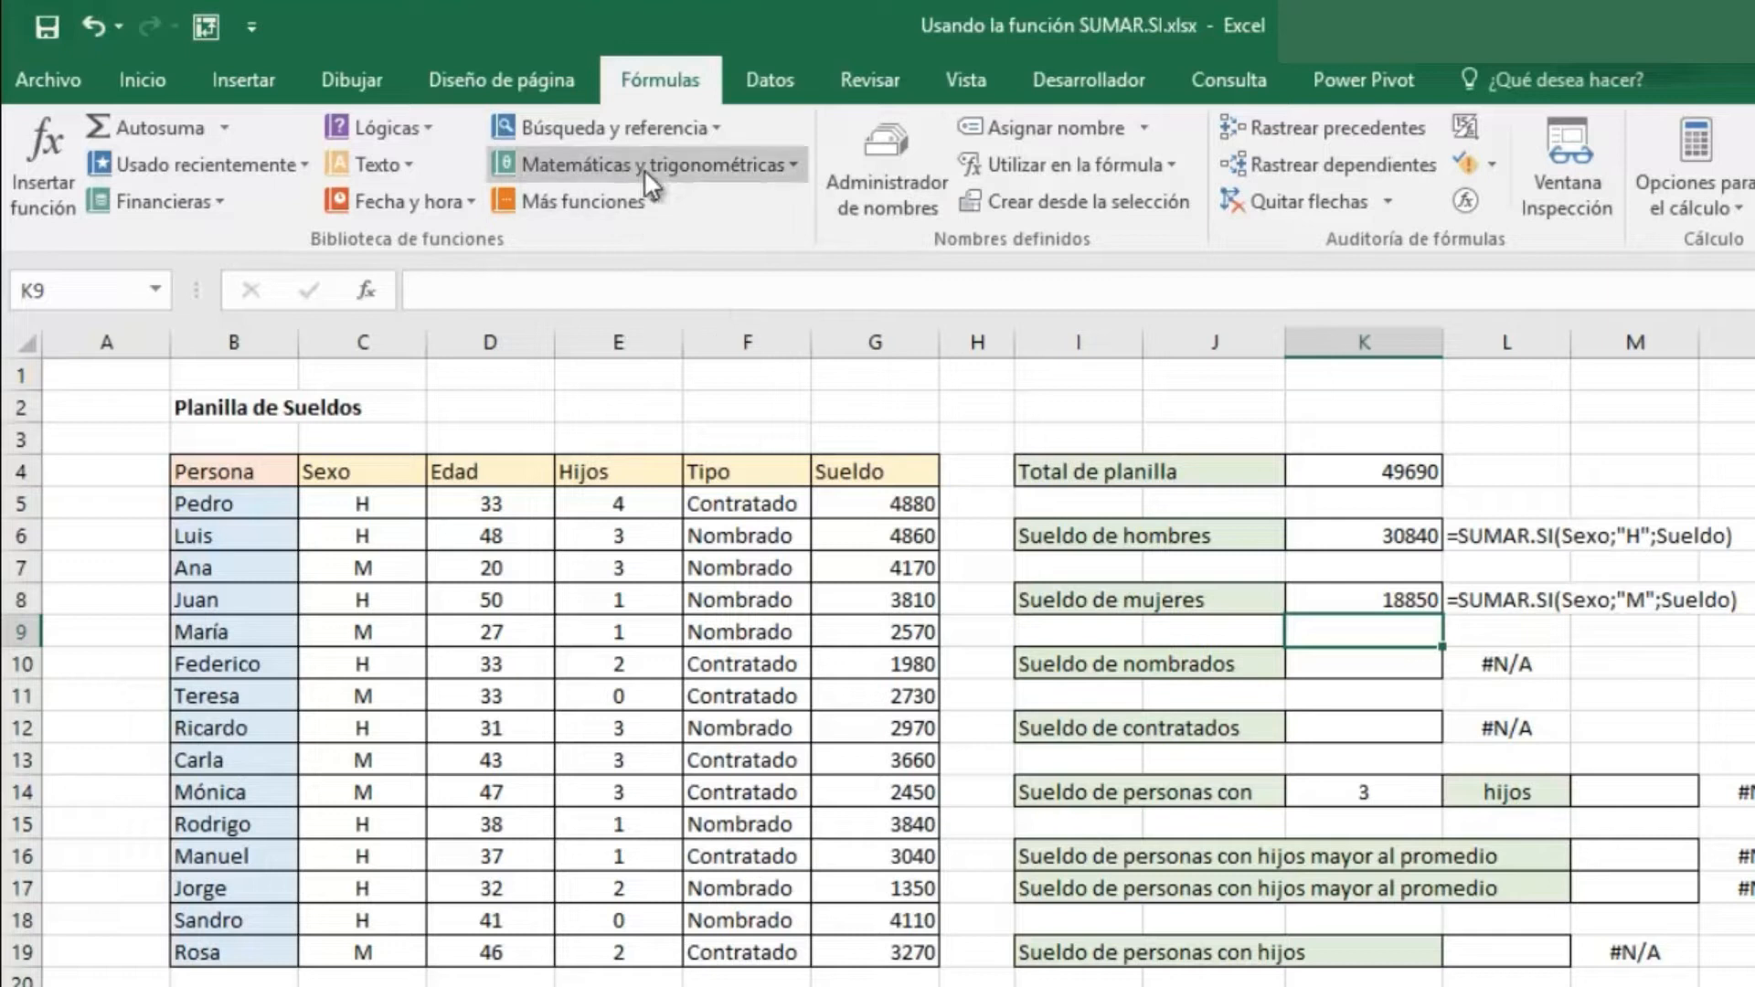
- Calculate Sueldo de nombrados in cell K10 with =SUMAR.SI(Tipo;F8;Sueldo), using cell F8 as the criterion
{"action": "left_click", "coordinate": [1340, 662]}
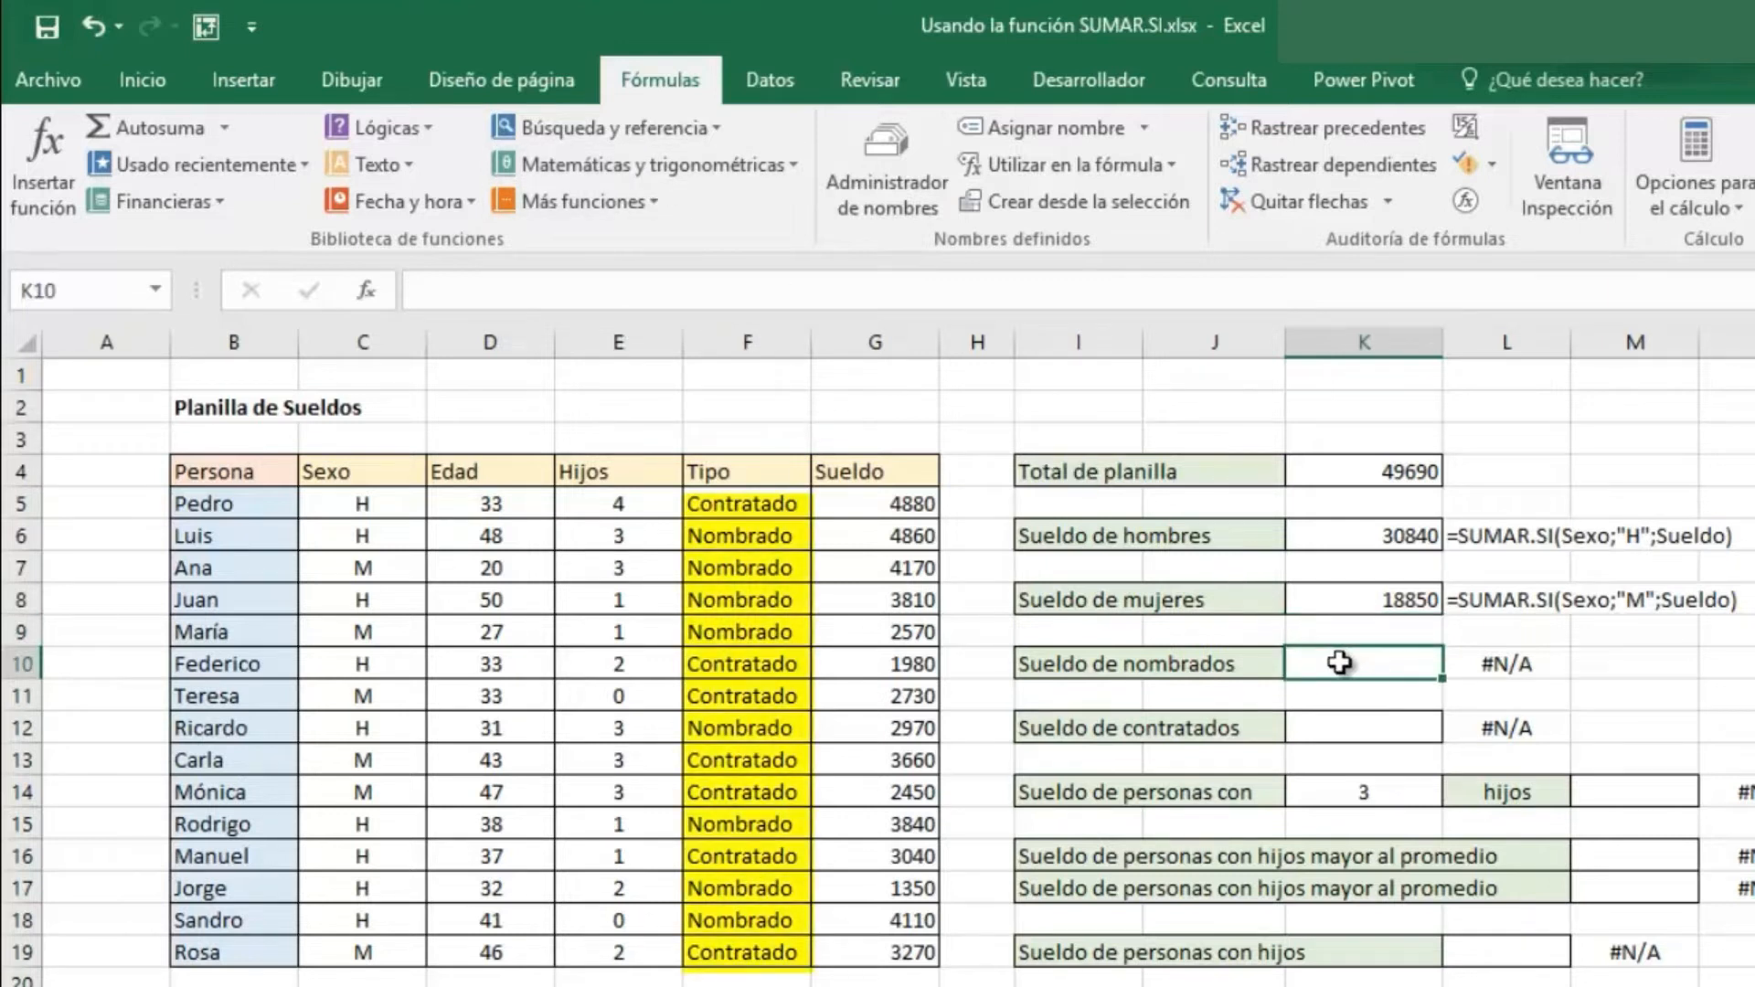
{"action": "mouse_move", "coordinate": [754, 502]}
{"action": "left_mouse_down"}
{"action": "mouse_move", "coordinate": [769, 898]}
{"action": "mouse_move", "coordinate": [745, 951]}
{"action": "left_mouse_up"}
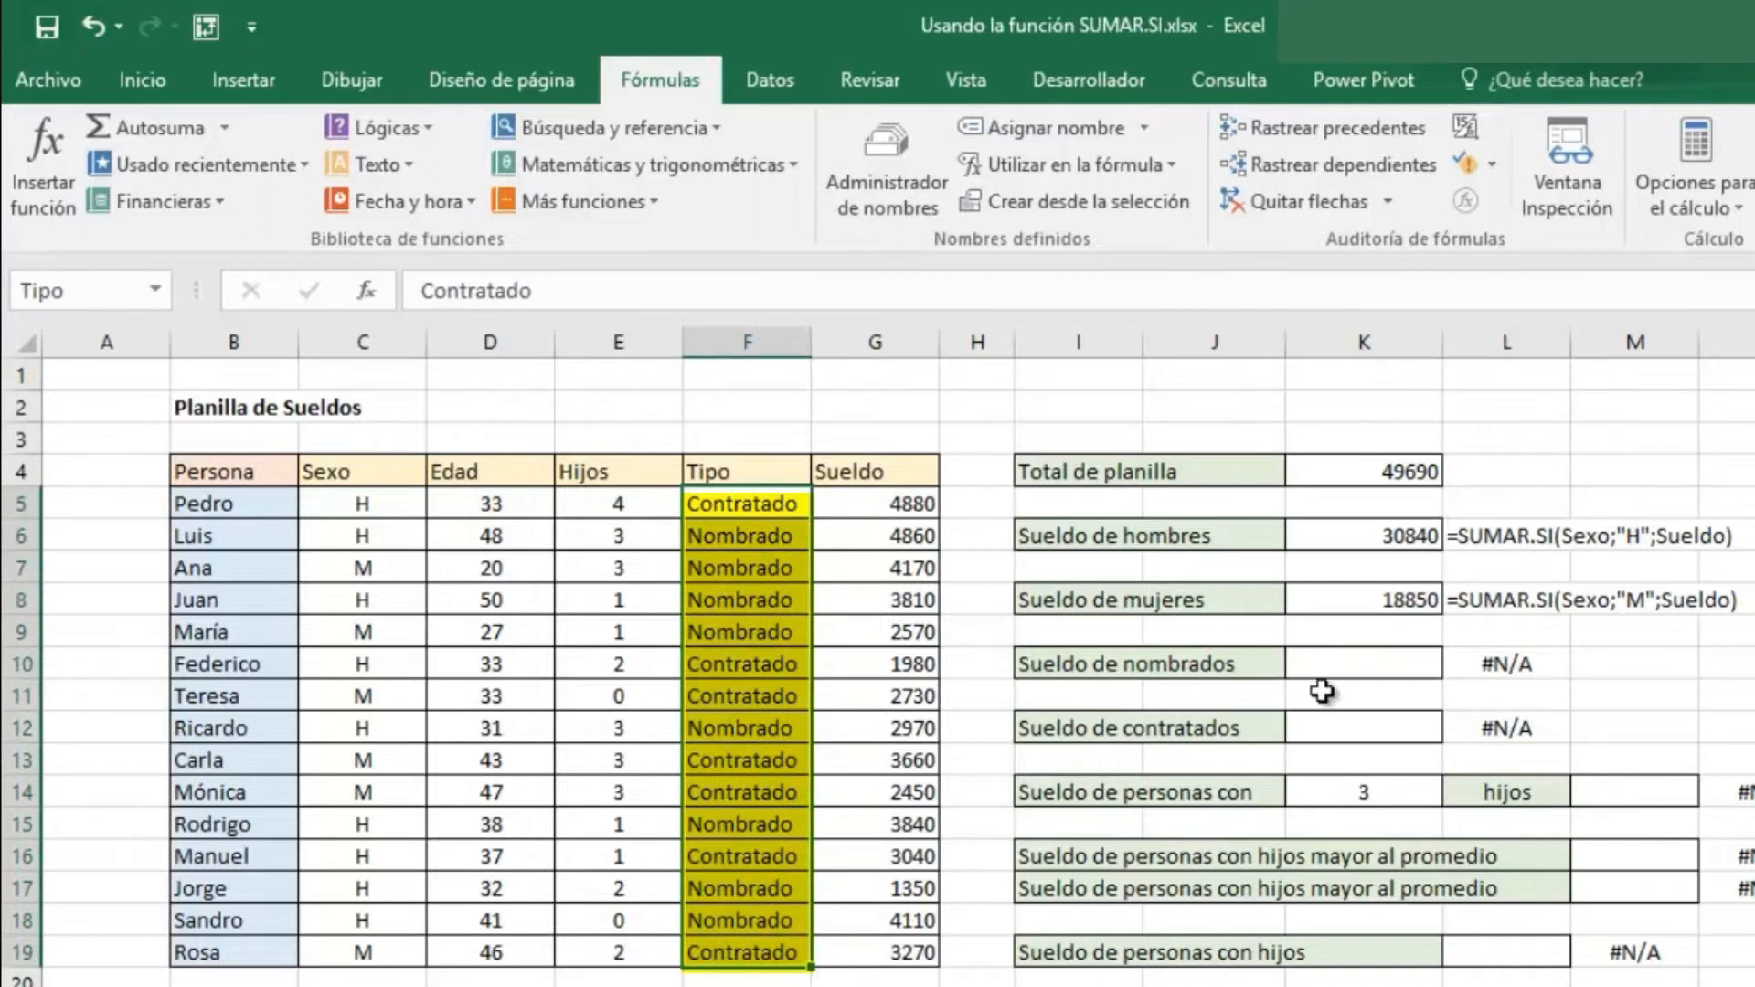
{"action": "left_click", "coordinate": [1362, 660]}
{"action": "type", "text": "=SUMA"}
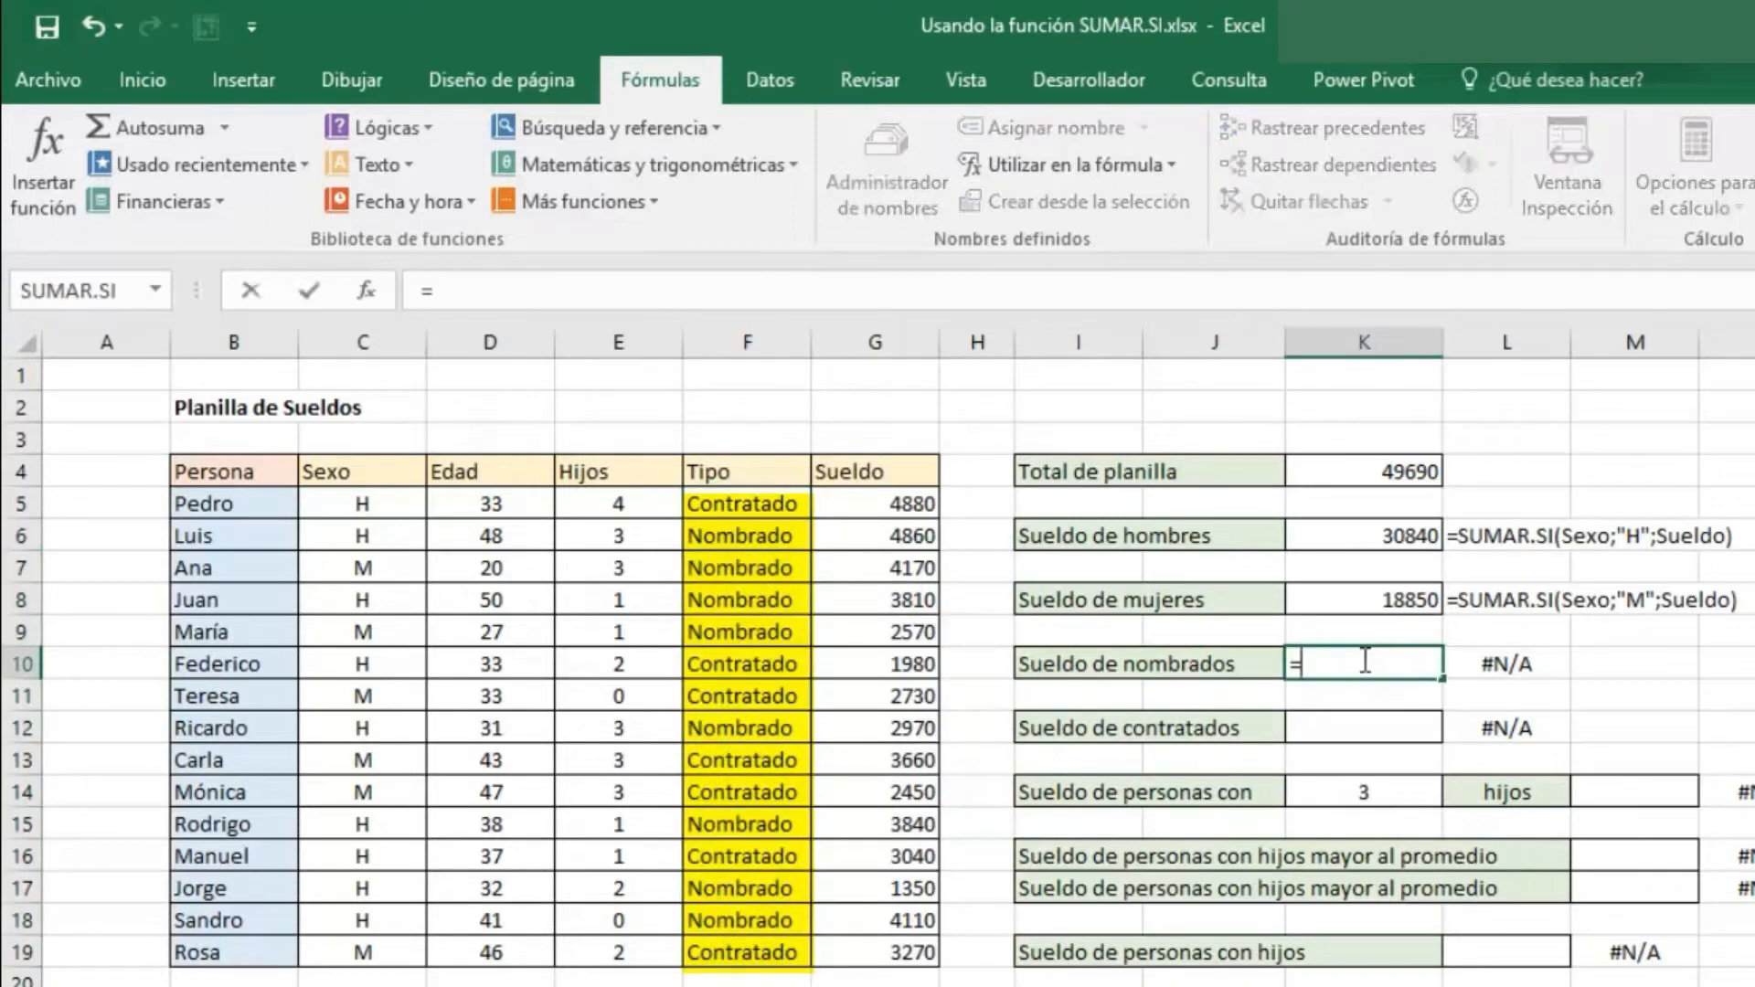
{"action": "key", "text": "Down"}
{"action": "key", "text": "Down"}
{"action": "key", "text": "Down"}
{"action": "key", "text": "Down"}
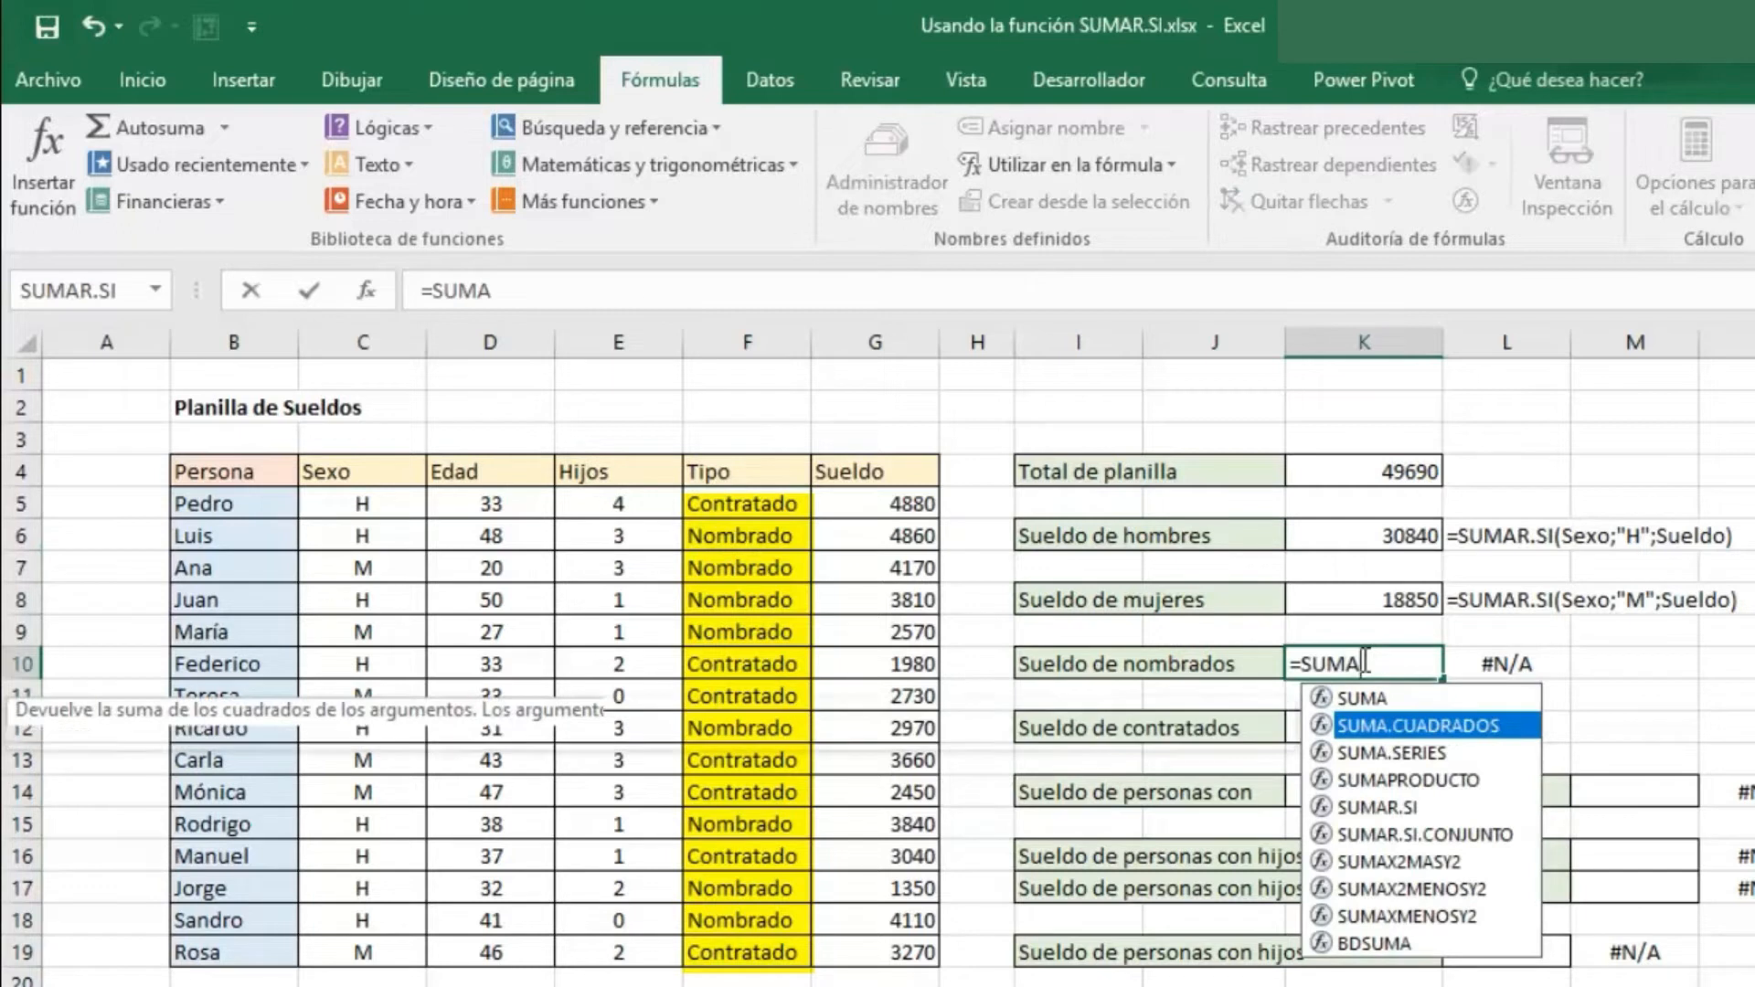
{"action": "key", "text": "Tab"}
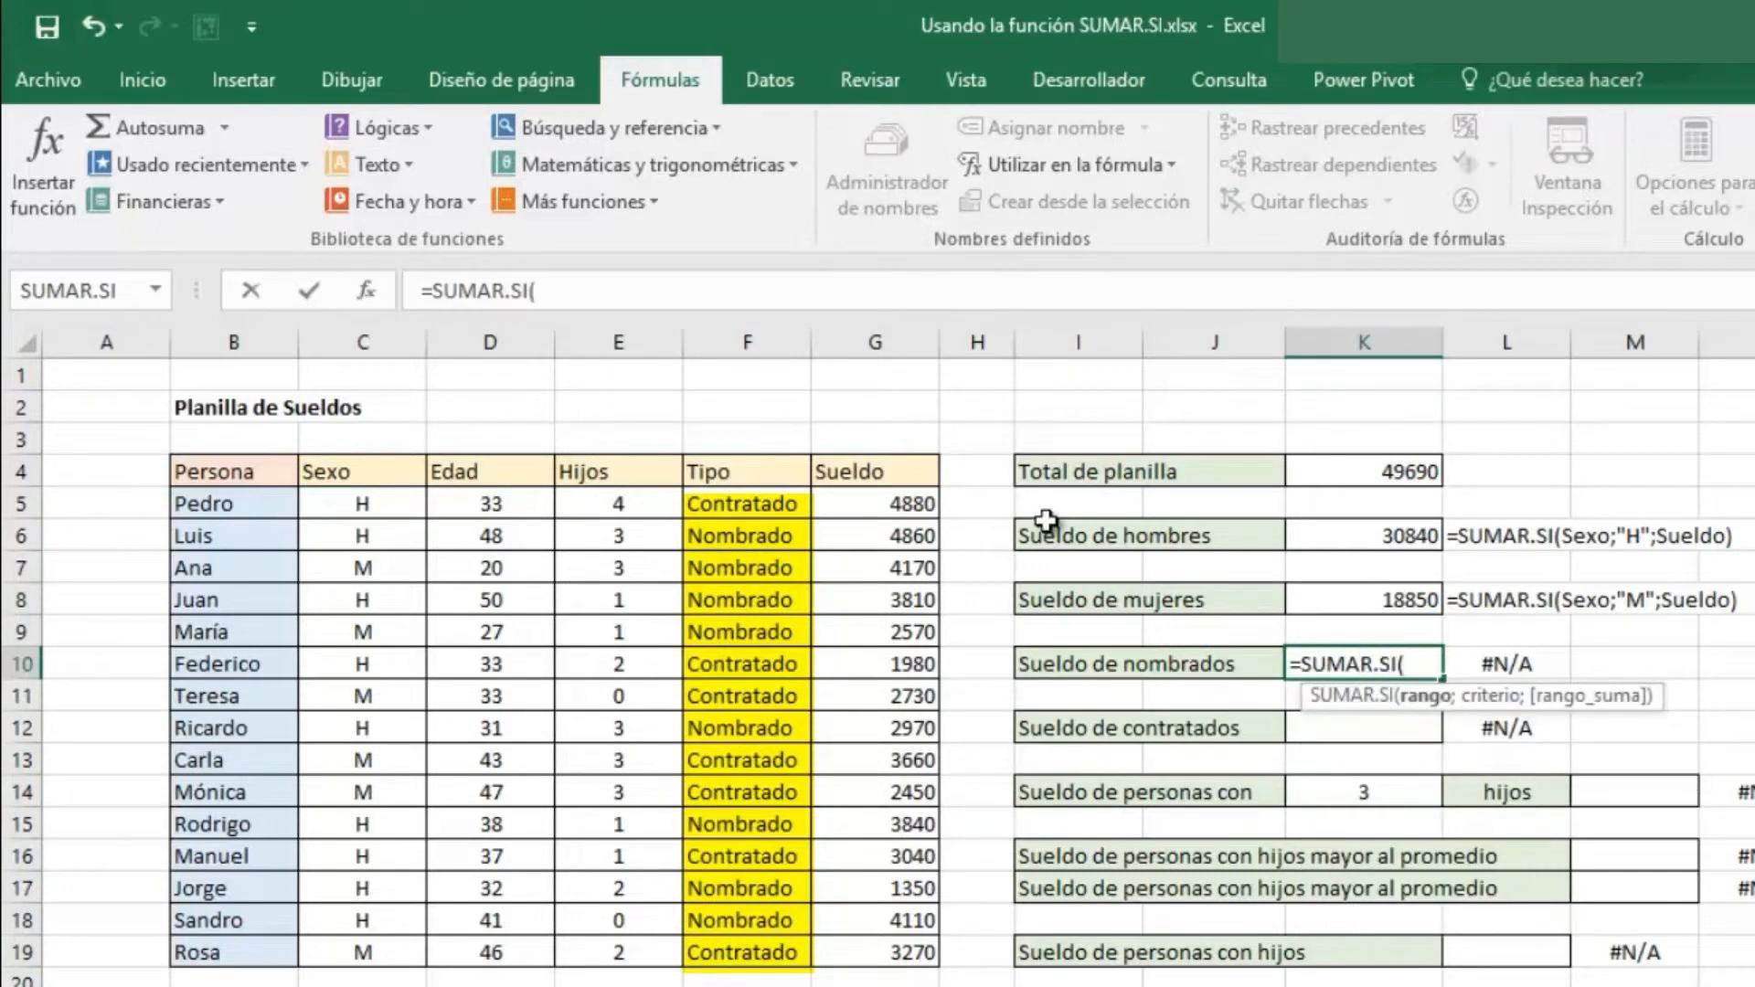
{"action": "left_click_drag", "start_coordinate": [771, 504], "coordinate": [775, 958]}
{"action": "type", "text": ";"}
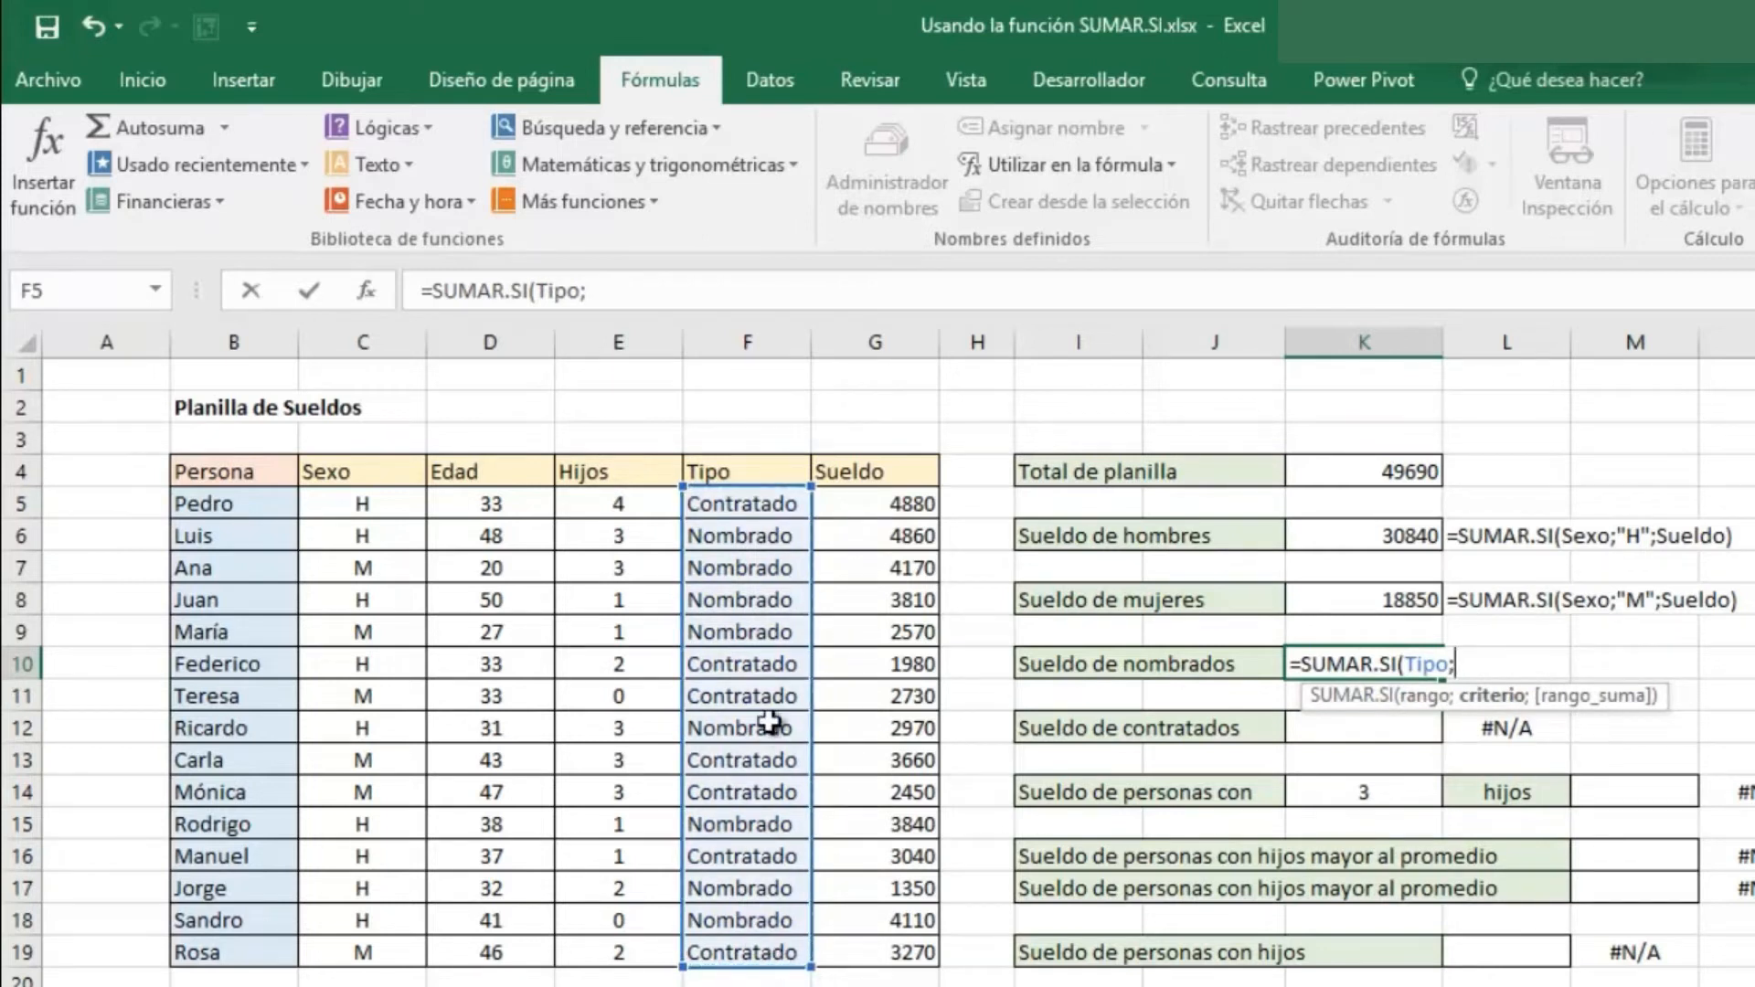
{"action": "left_click", "coordinate": [756, 600]}
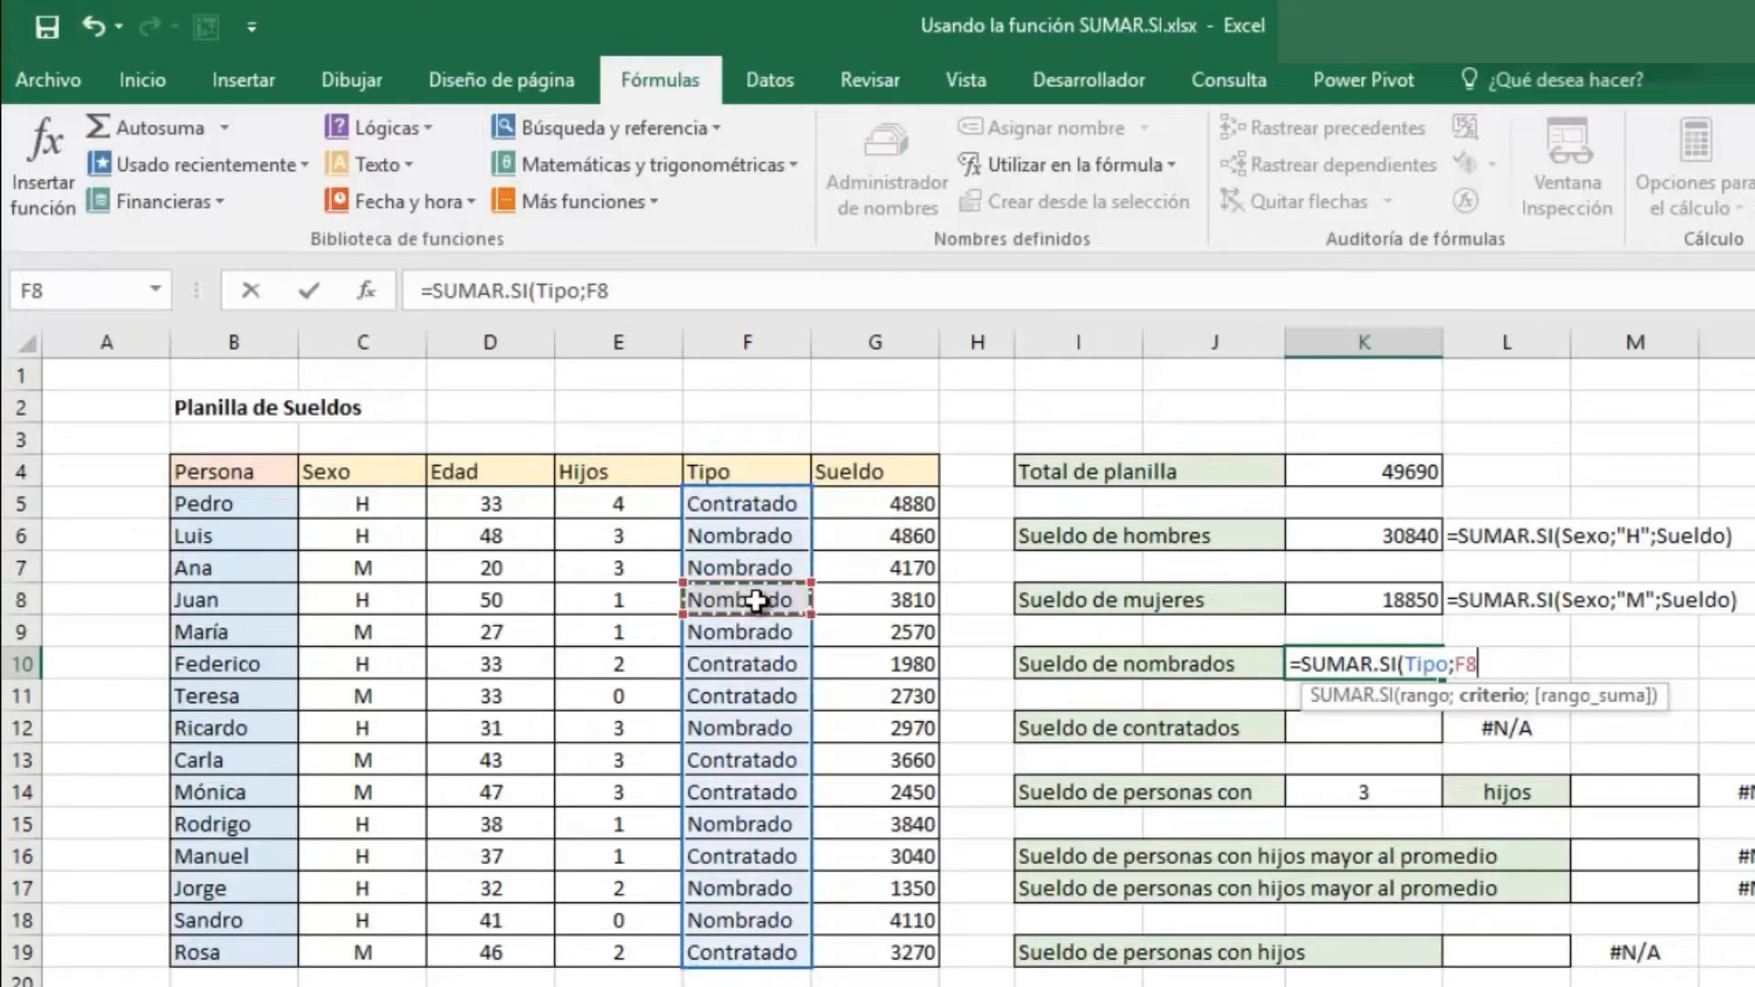
{"action": "type", "text": ";"}
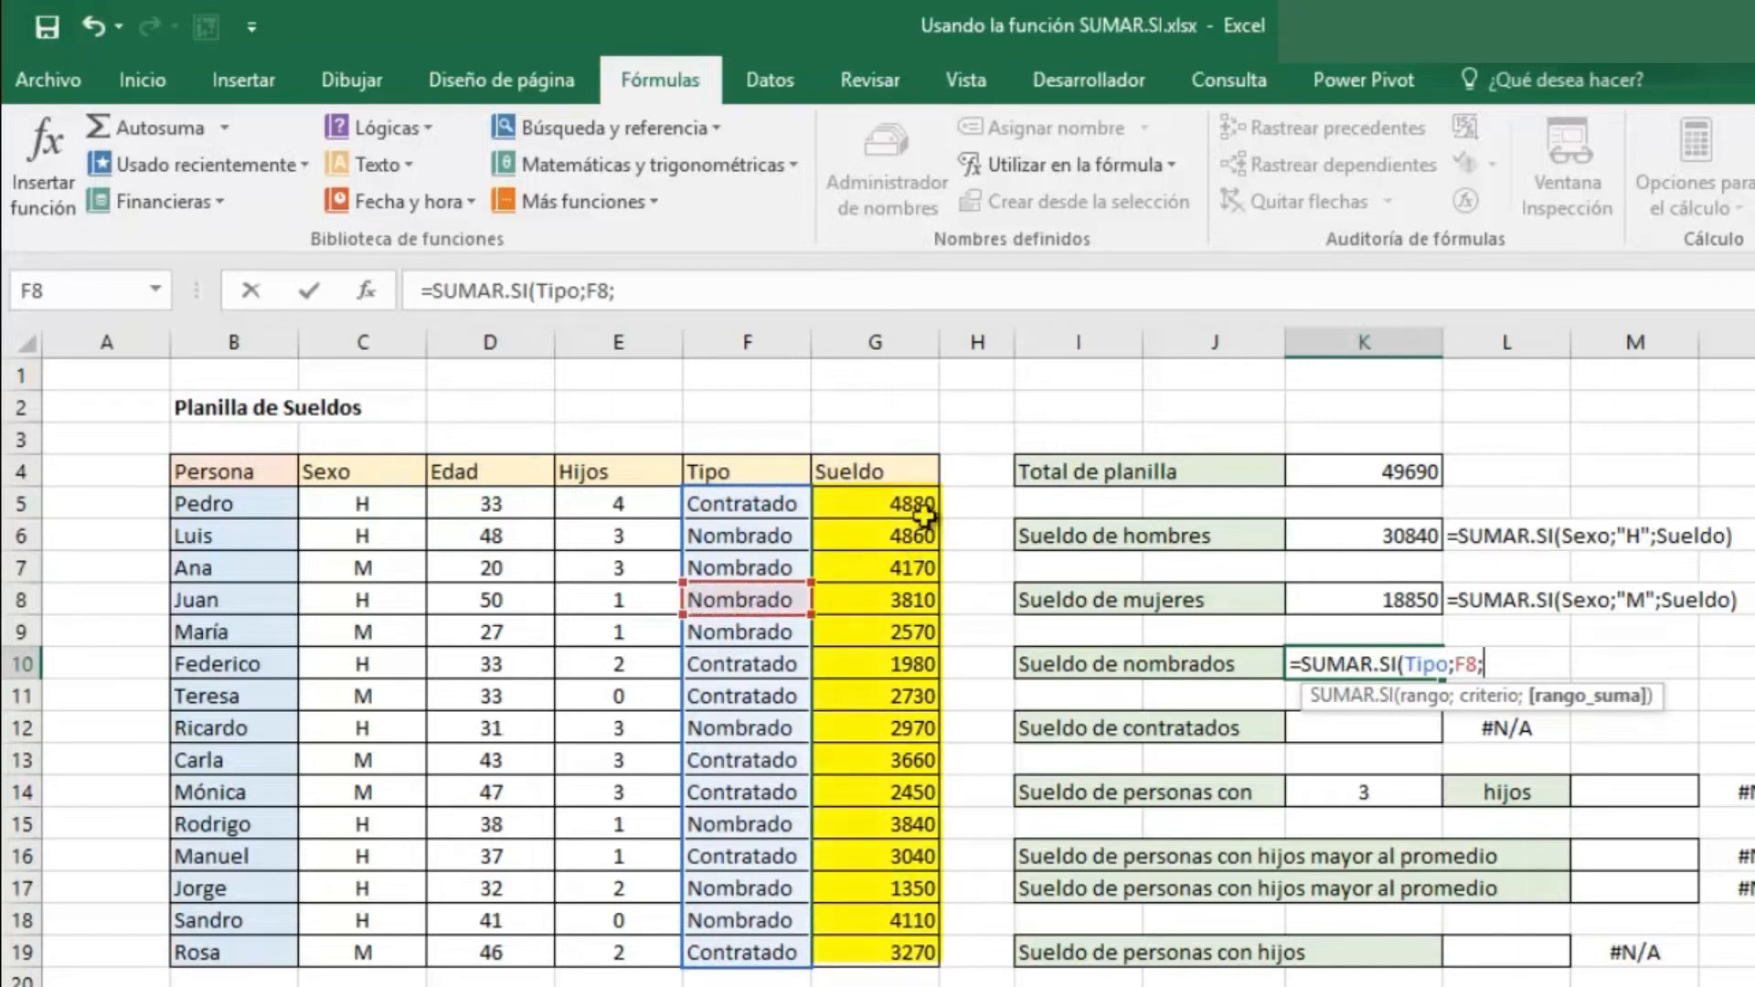
{"action": "left_click_drag", "start_coordinate": [907, 501], "coordinate": [917, 947]}
{"action": "key", "text": "Return"}
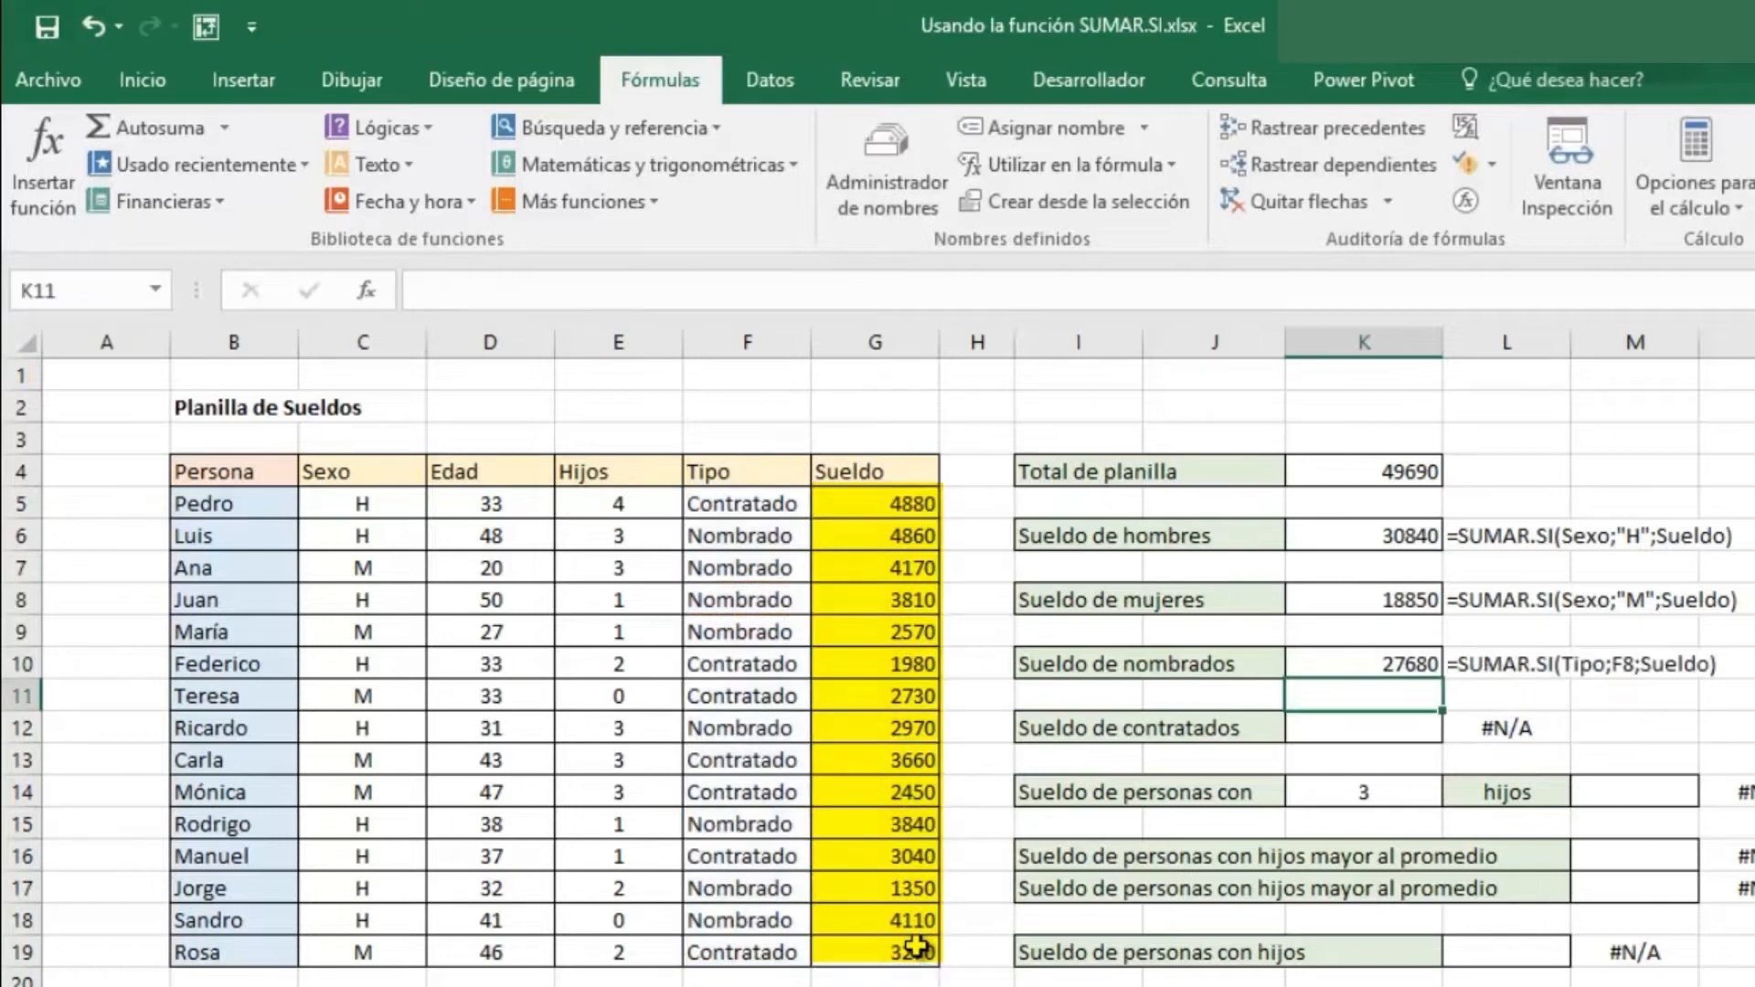
- Begin a SUMAR.SI formula in cell K12 for Sueldo de contratados
{"action": "key", "text": "Down"}
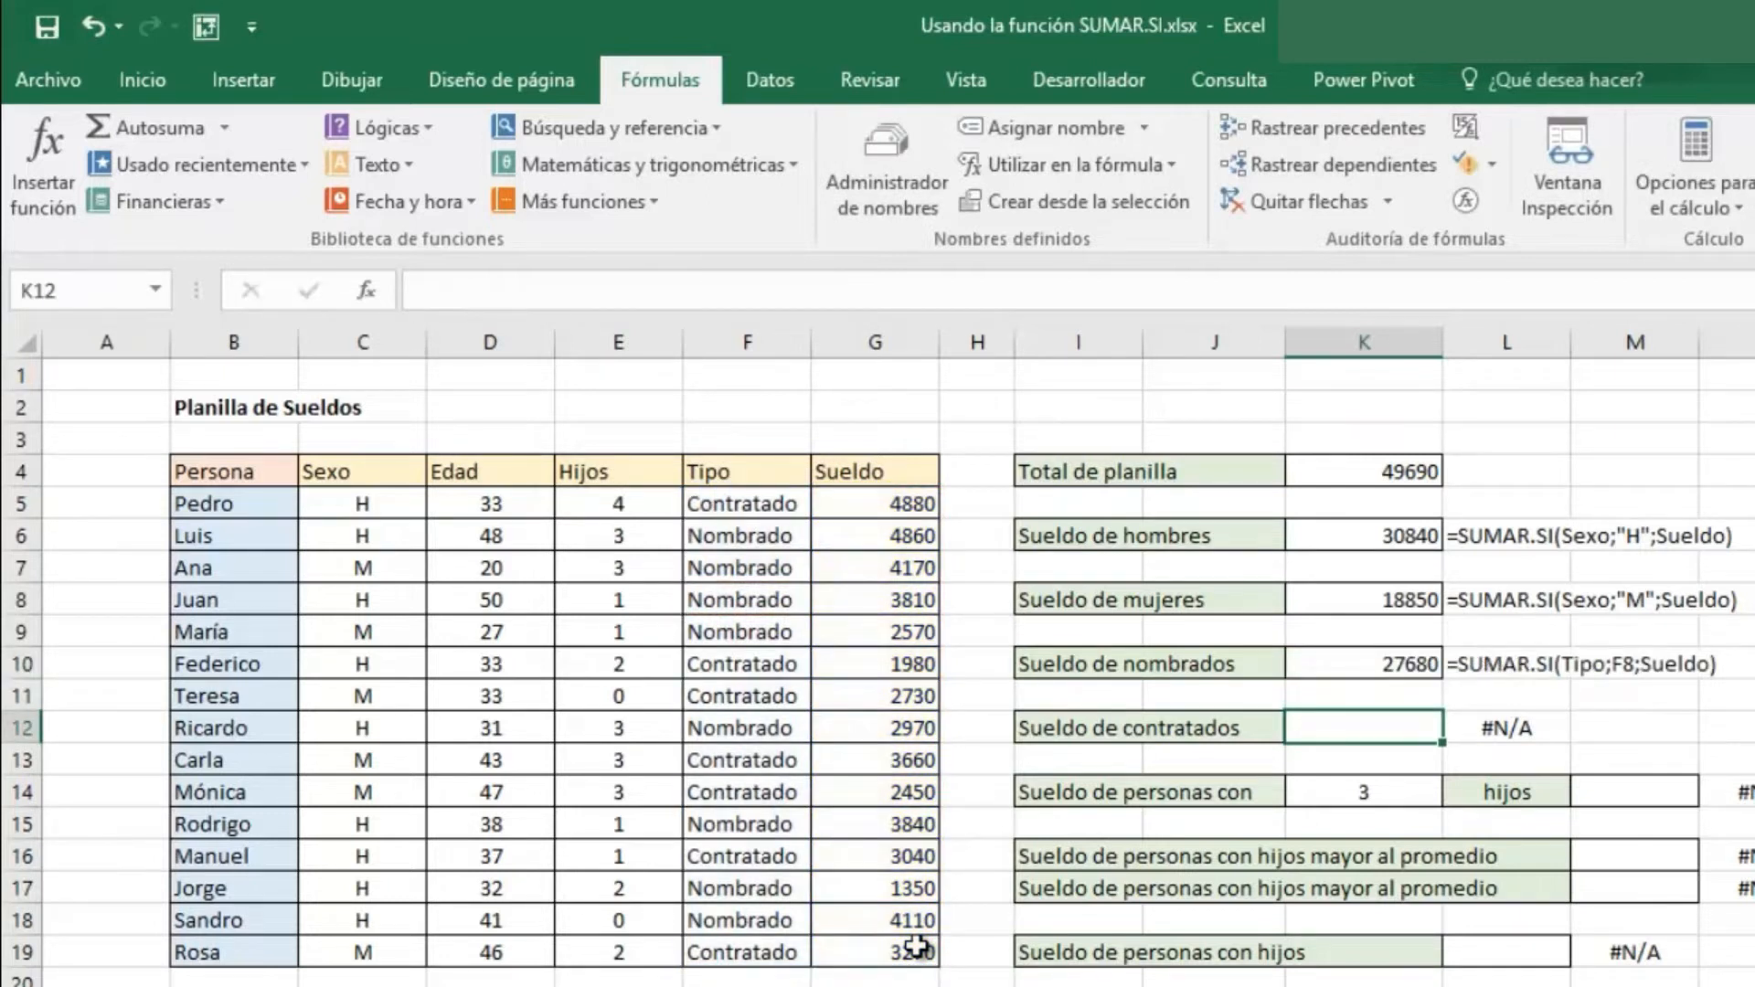
{"action": "type", "text": "=SUMA"}
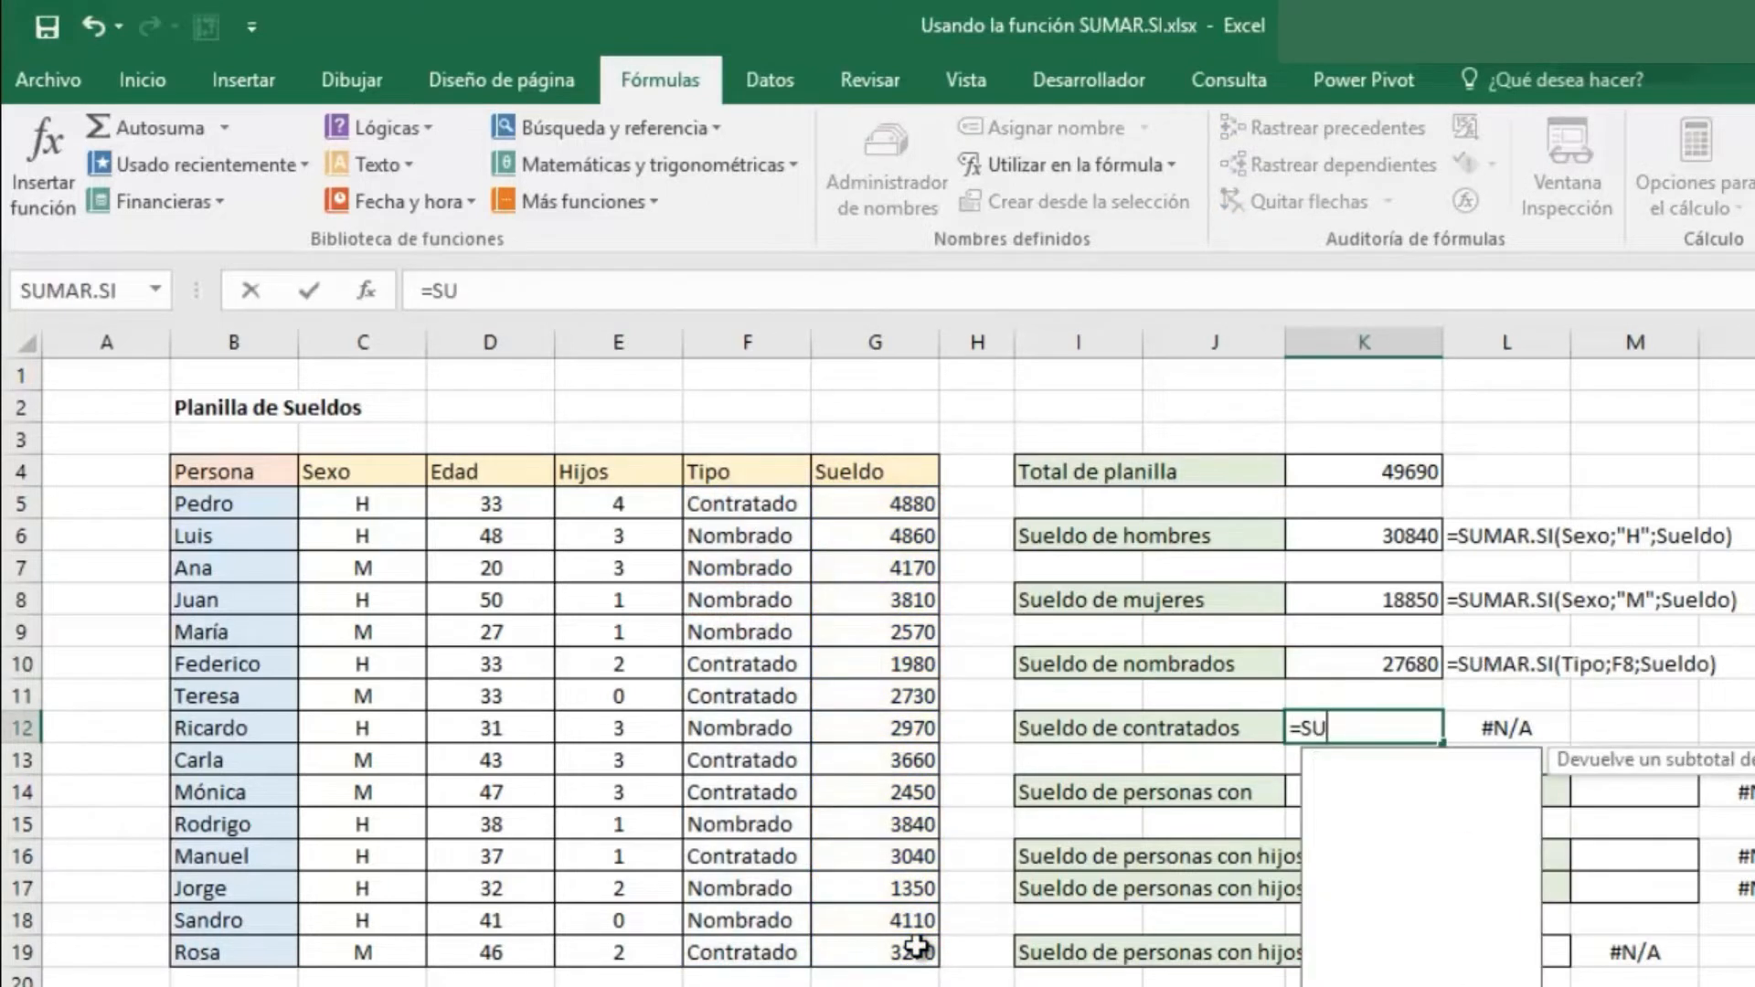
{"action": "key", "text": "Down"}
{"action": "key", "text": "Down"}
{"action": "key", "text": "Down"}
{"action": "key", "text": "Down"}
{"action": "key", "text": "Tab"}
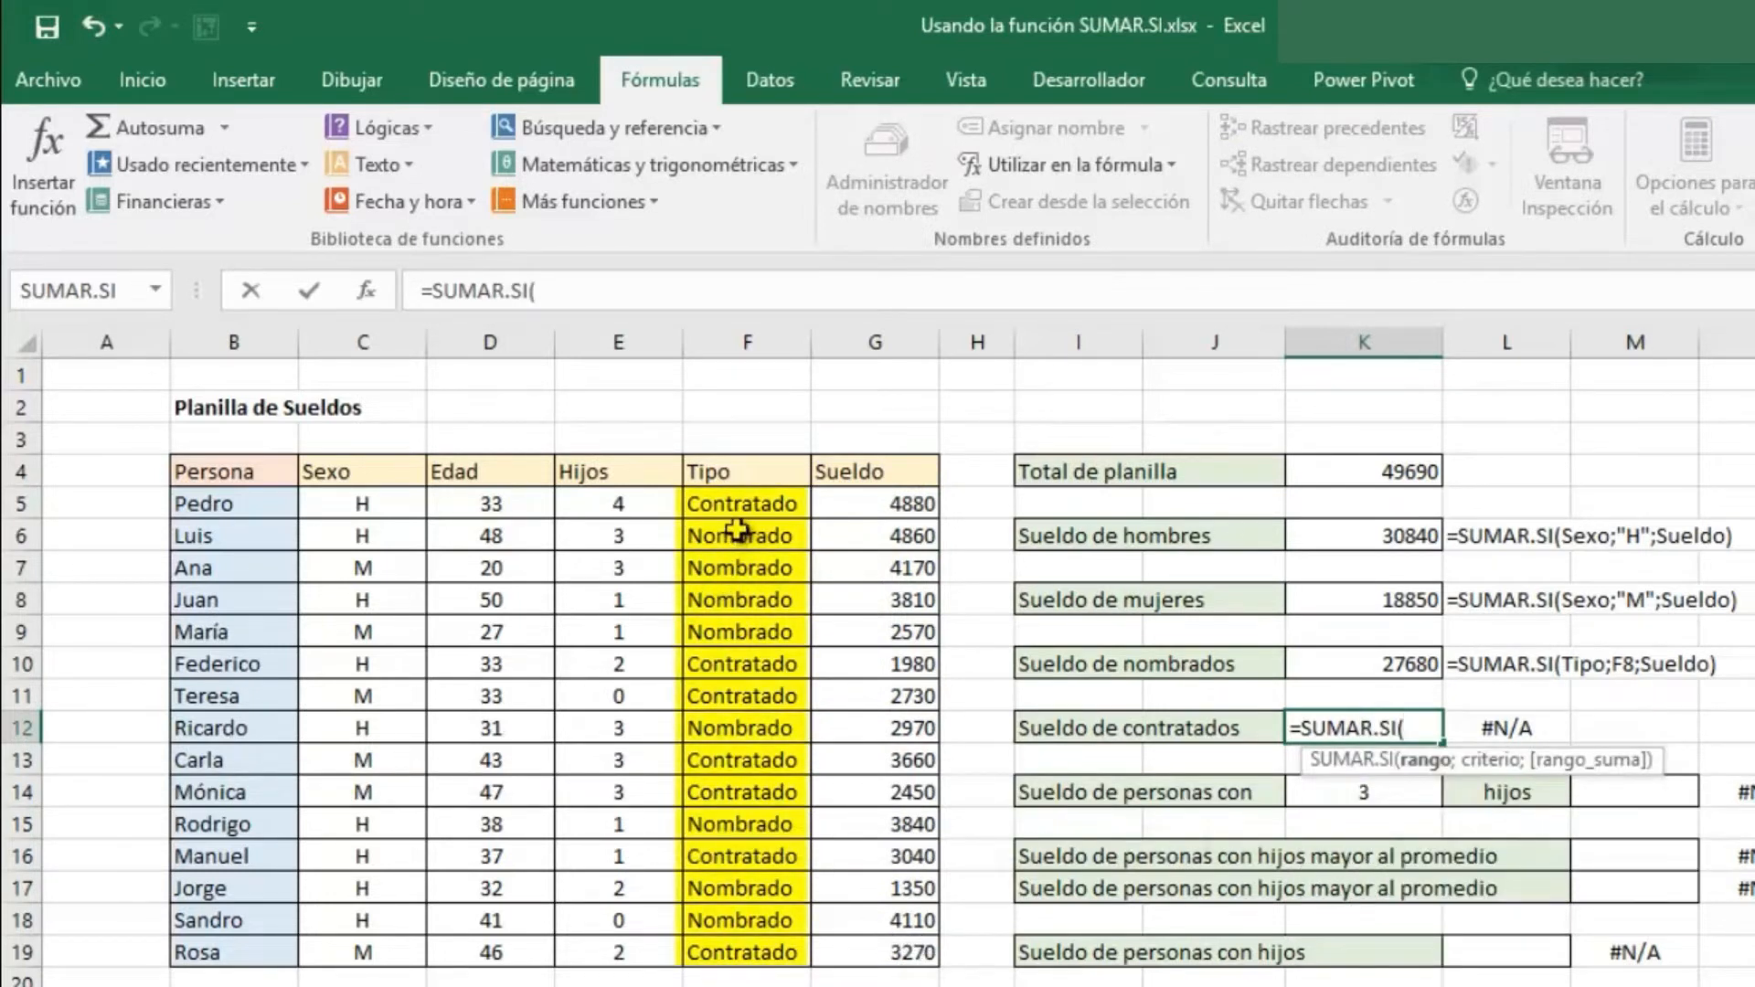
{"action": "left_click_drag", "start_coordinate": [746, 505], "coordinate": [752, 952]}
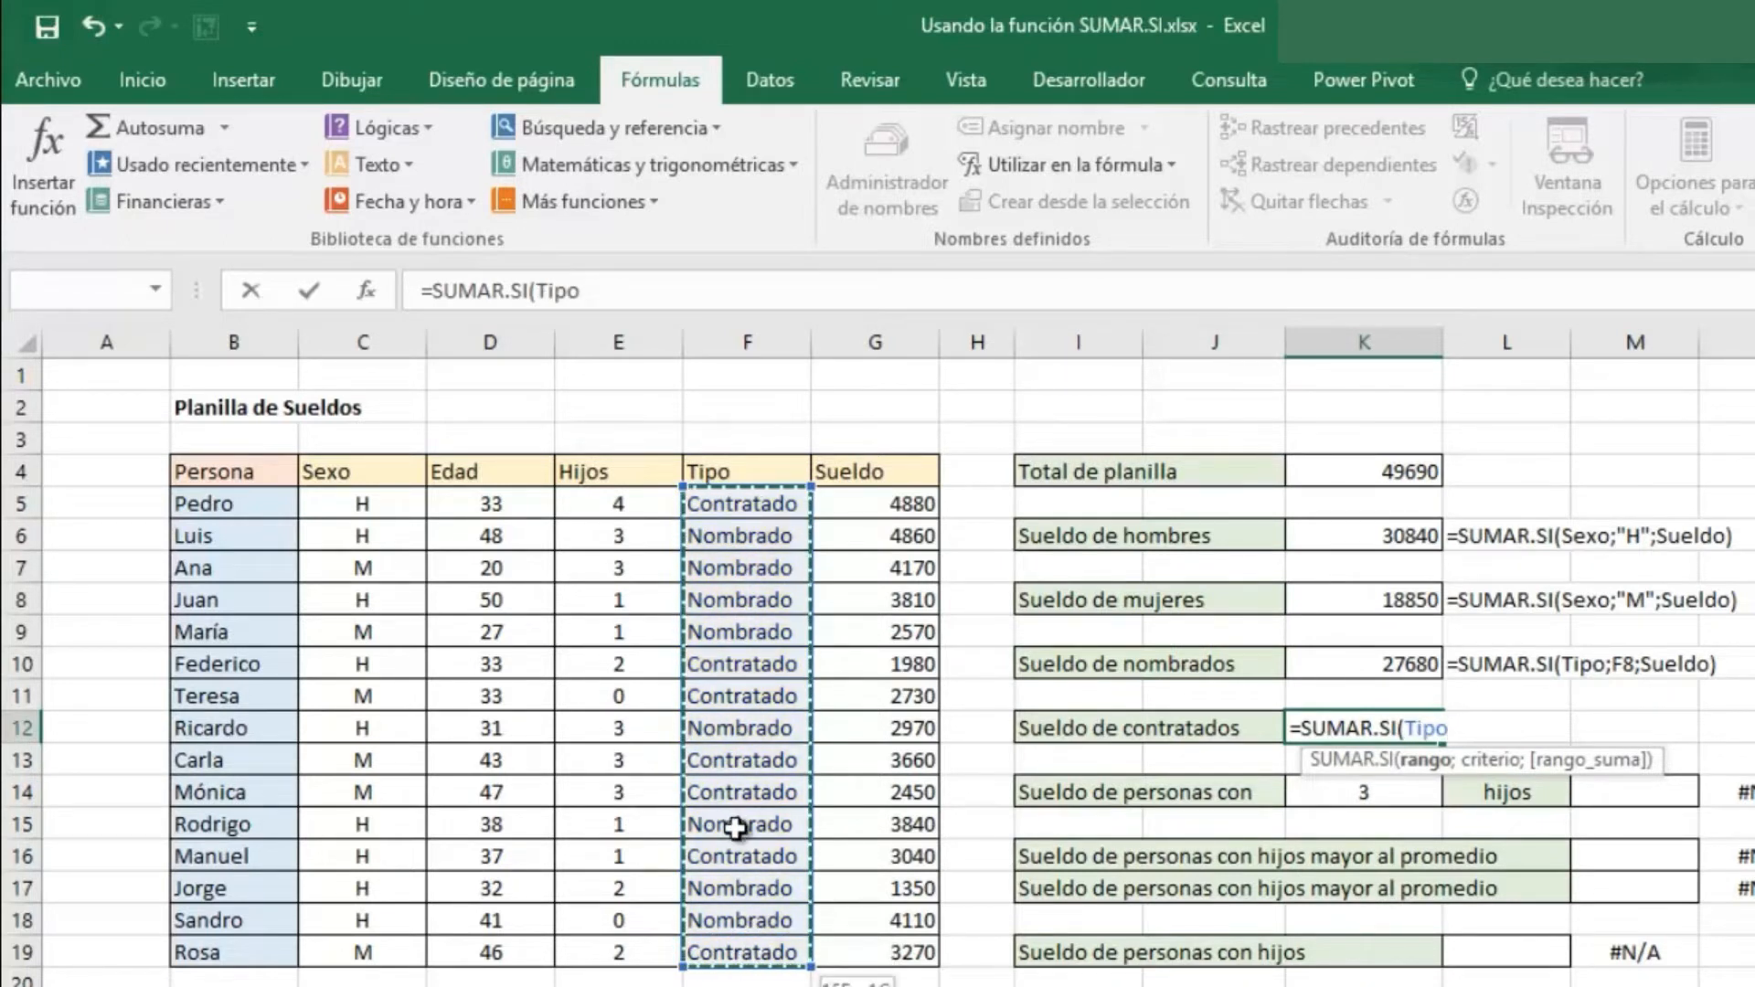
{"action": "left_click_drag", "start_coordinate": [735, 827], "coordinate": [736, 827]}
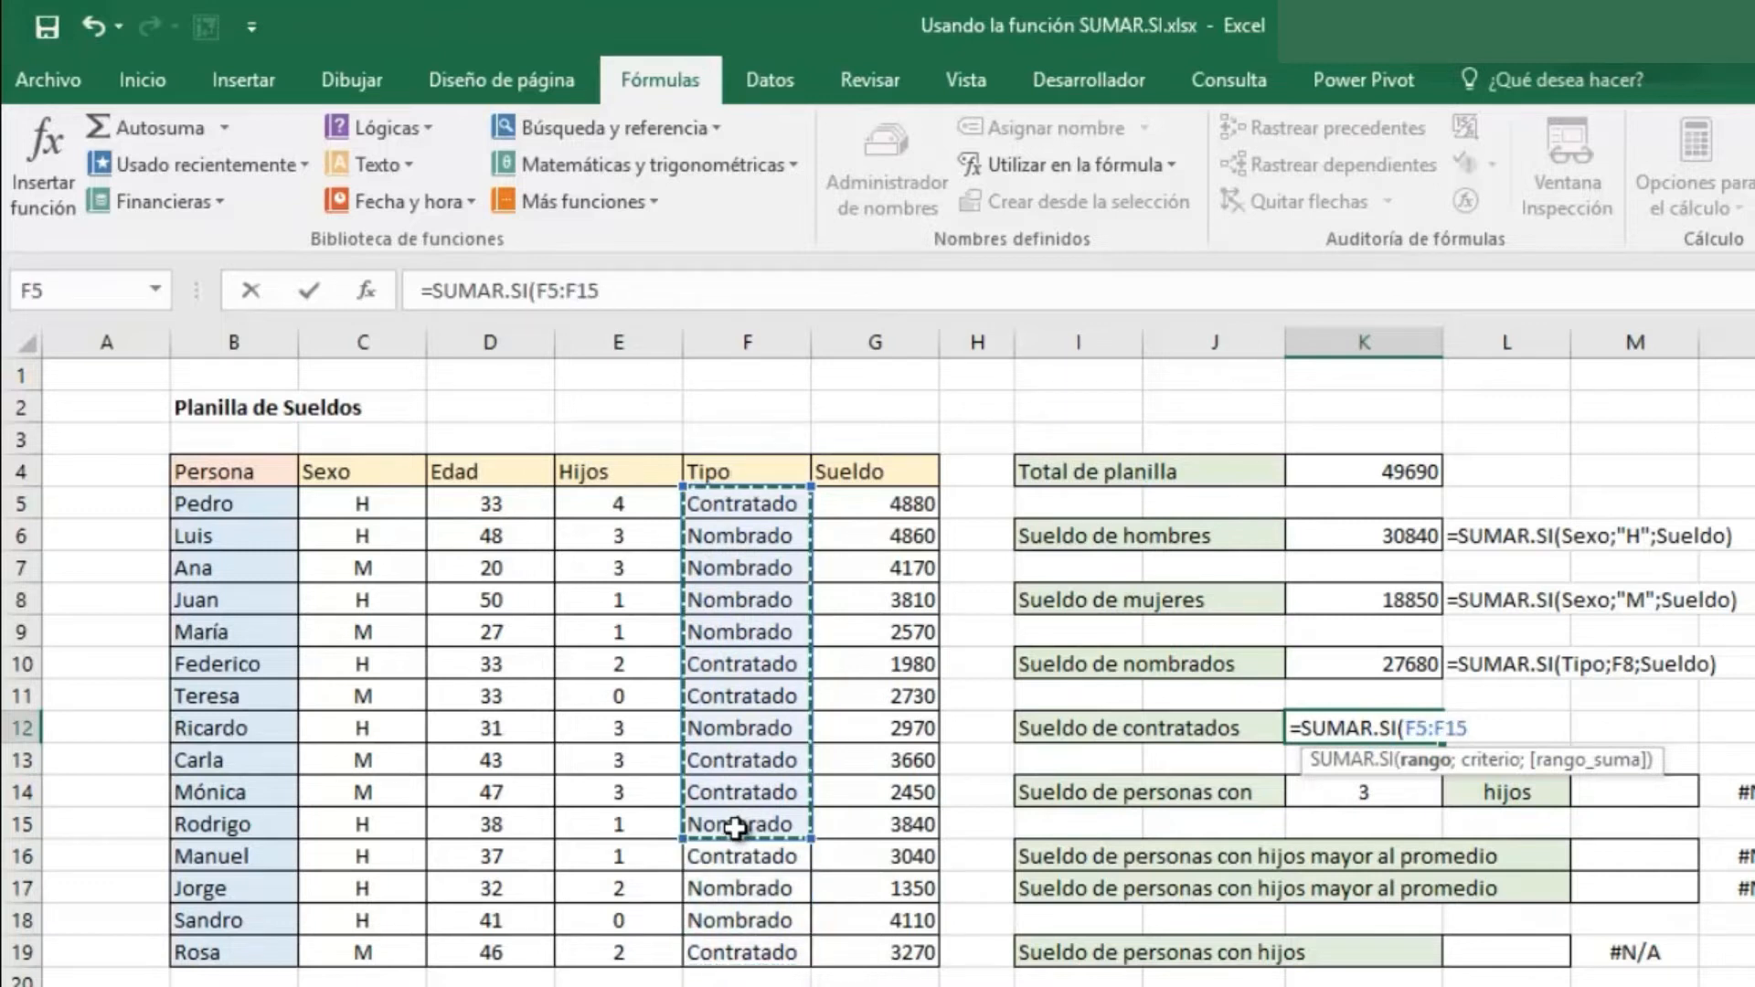
{"action": "type", "text": ";"}
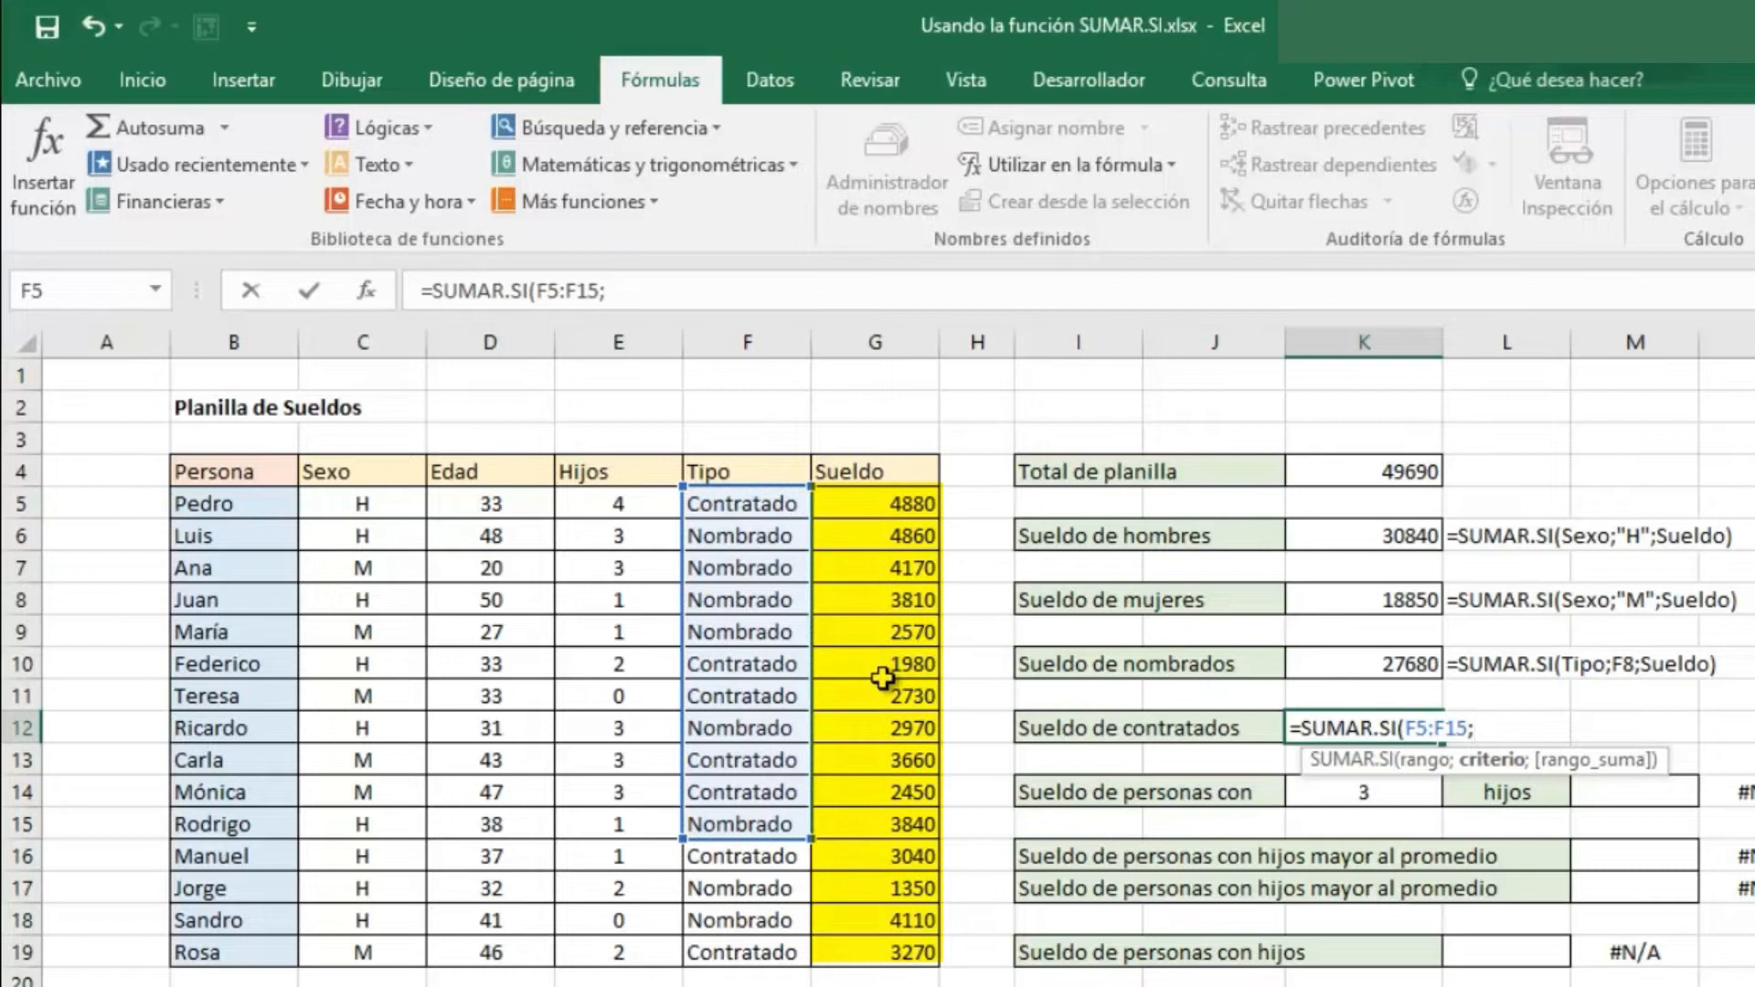
{"action": "key", "text": "BackSpace"}
{"action": "key", "text": "BackSpace"}
{"action": "key", "text": "BackSpace"}
{"action": "key", "text": "BackSpace"}
{"action": "key", "text": "BackSpace"}
{"action": "key", "text": "BackSpace"}
{"action": "key", "text": "BackSpace"}
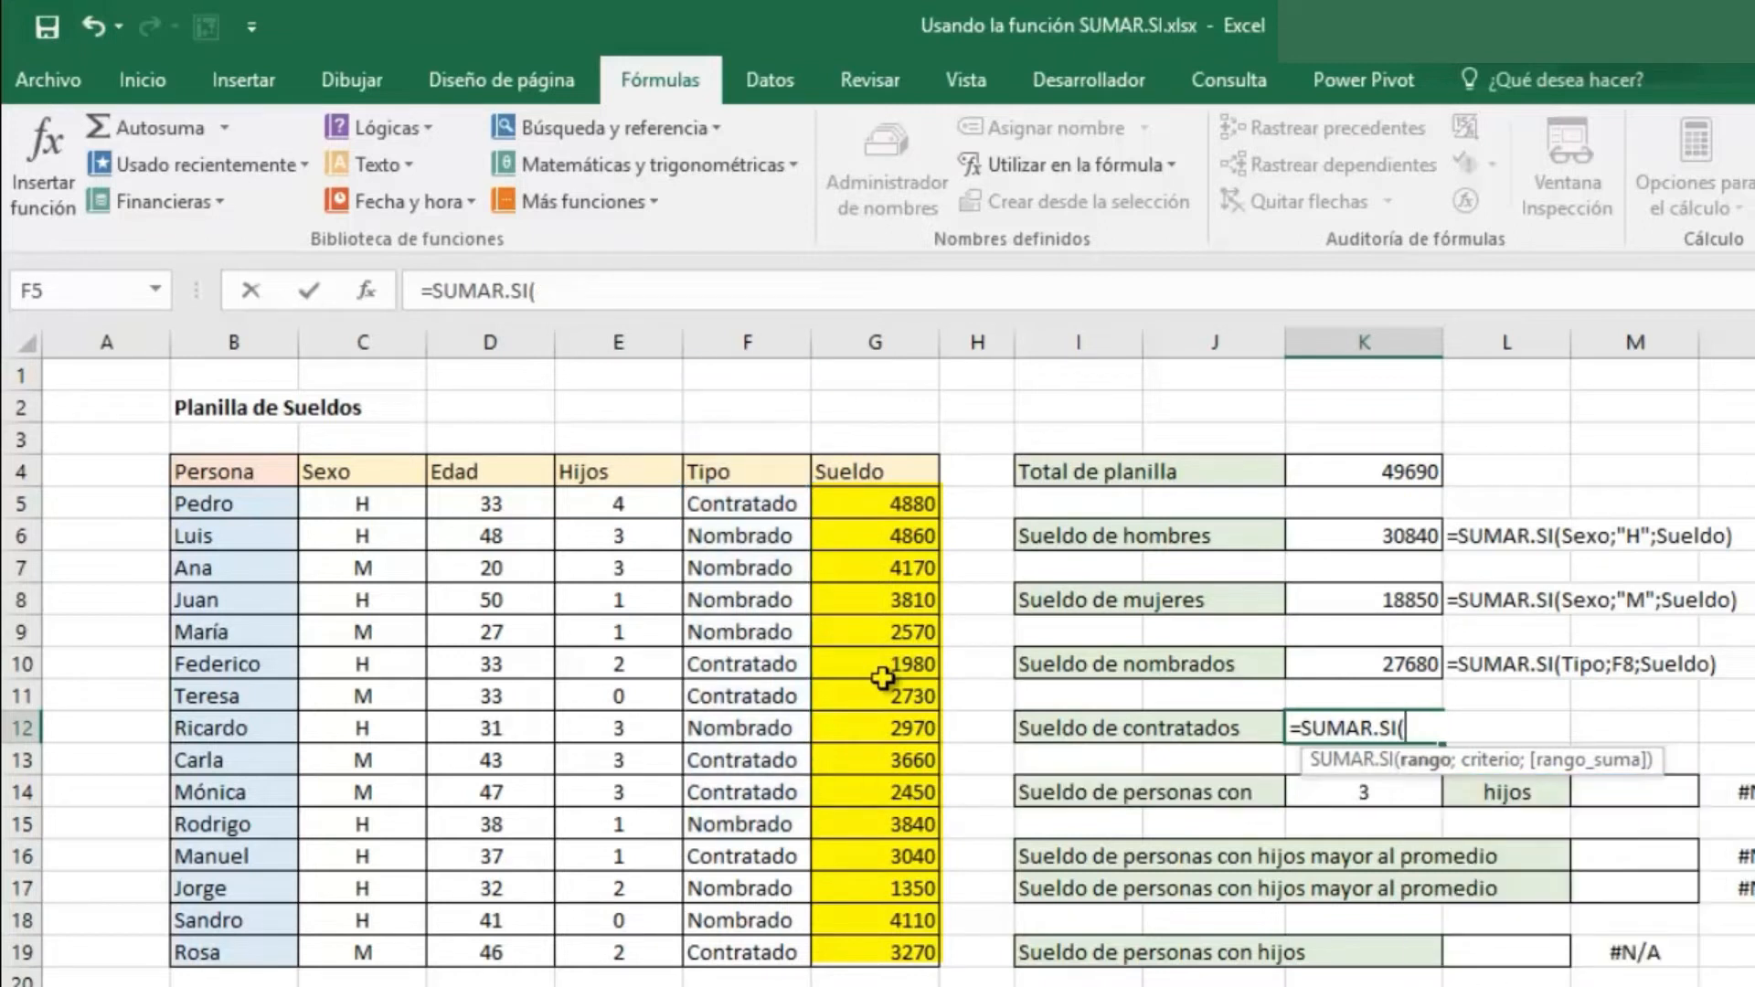
- Complete the K12 formula as =SUMAR.SI(Tipo;F12;Sueldo), using cell F12 as the criterion
{"action": "left_click_drag", "start_coordinate": [786, 502], "coordinate": [782, 952]}
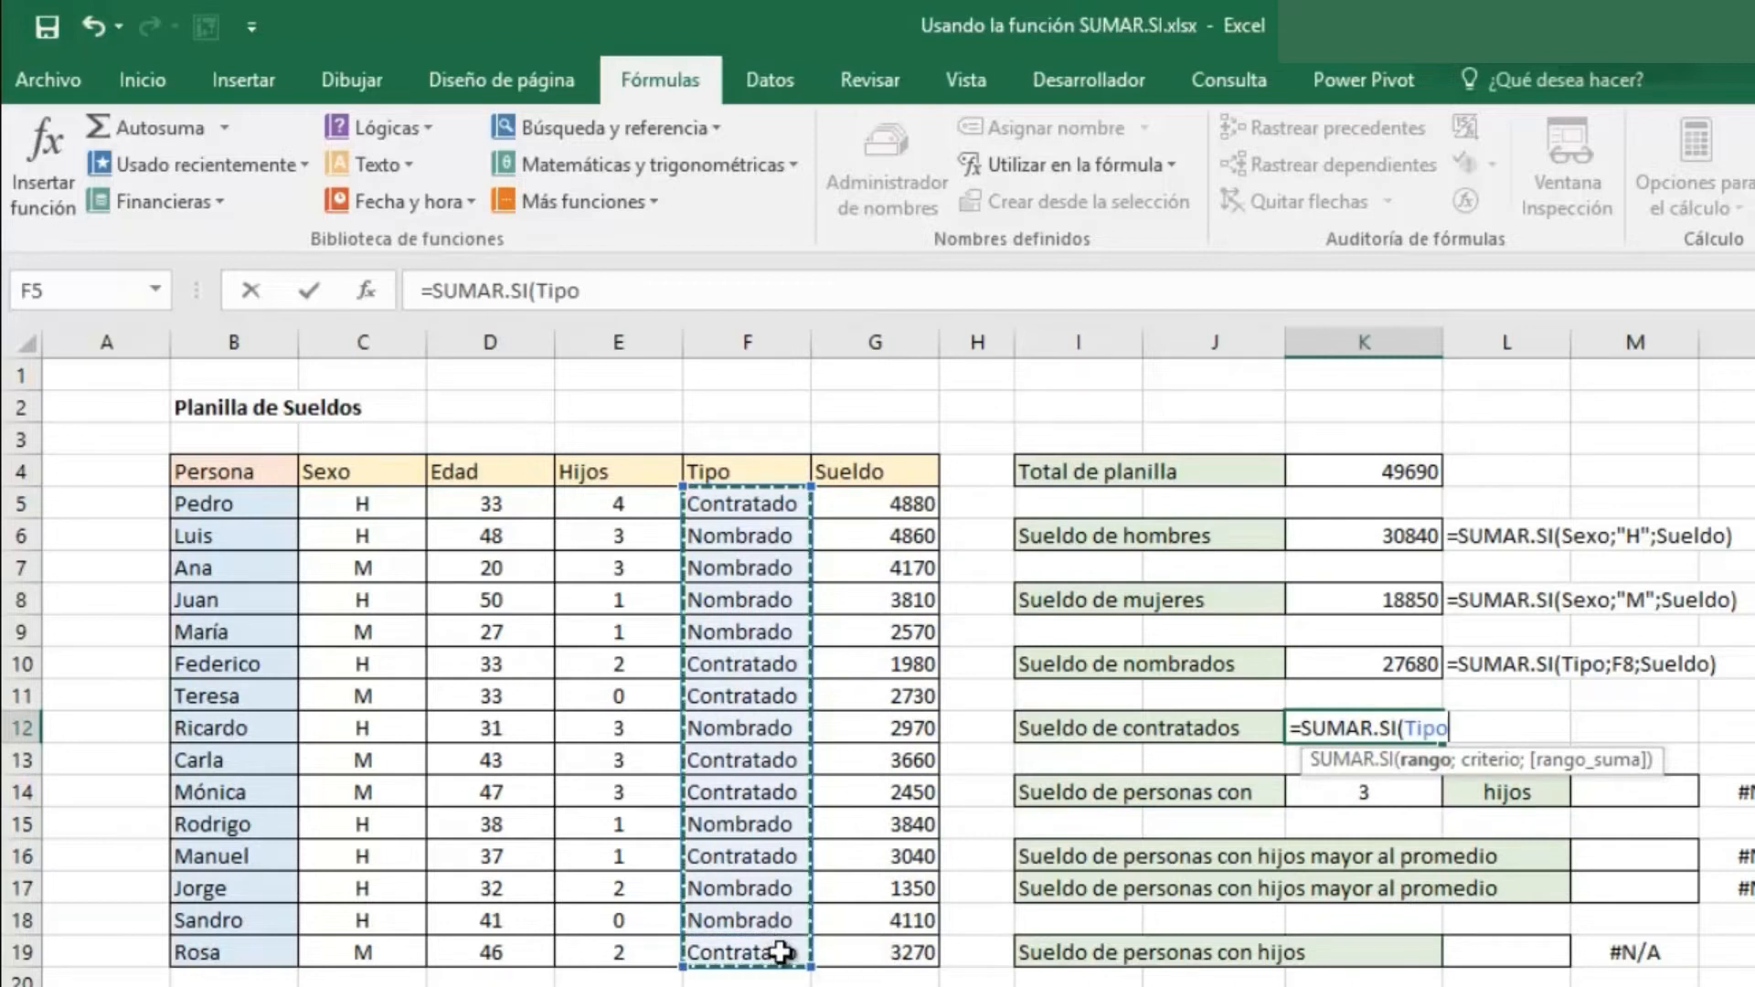
{"action": "type", "text": ";"}
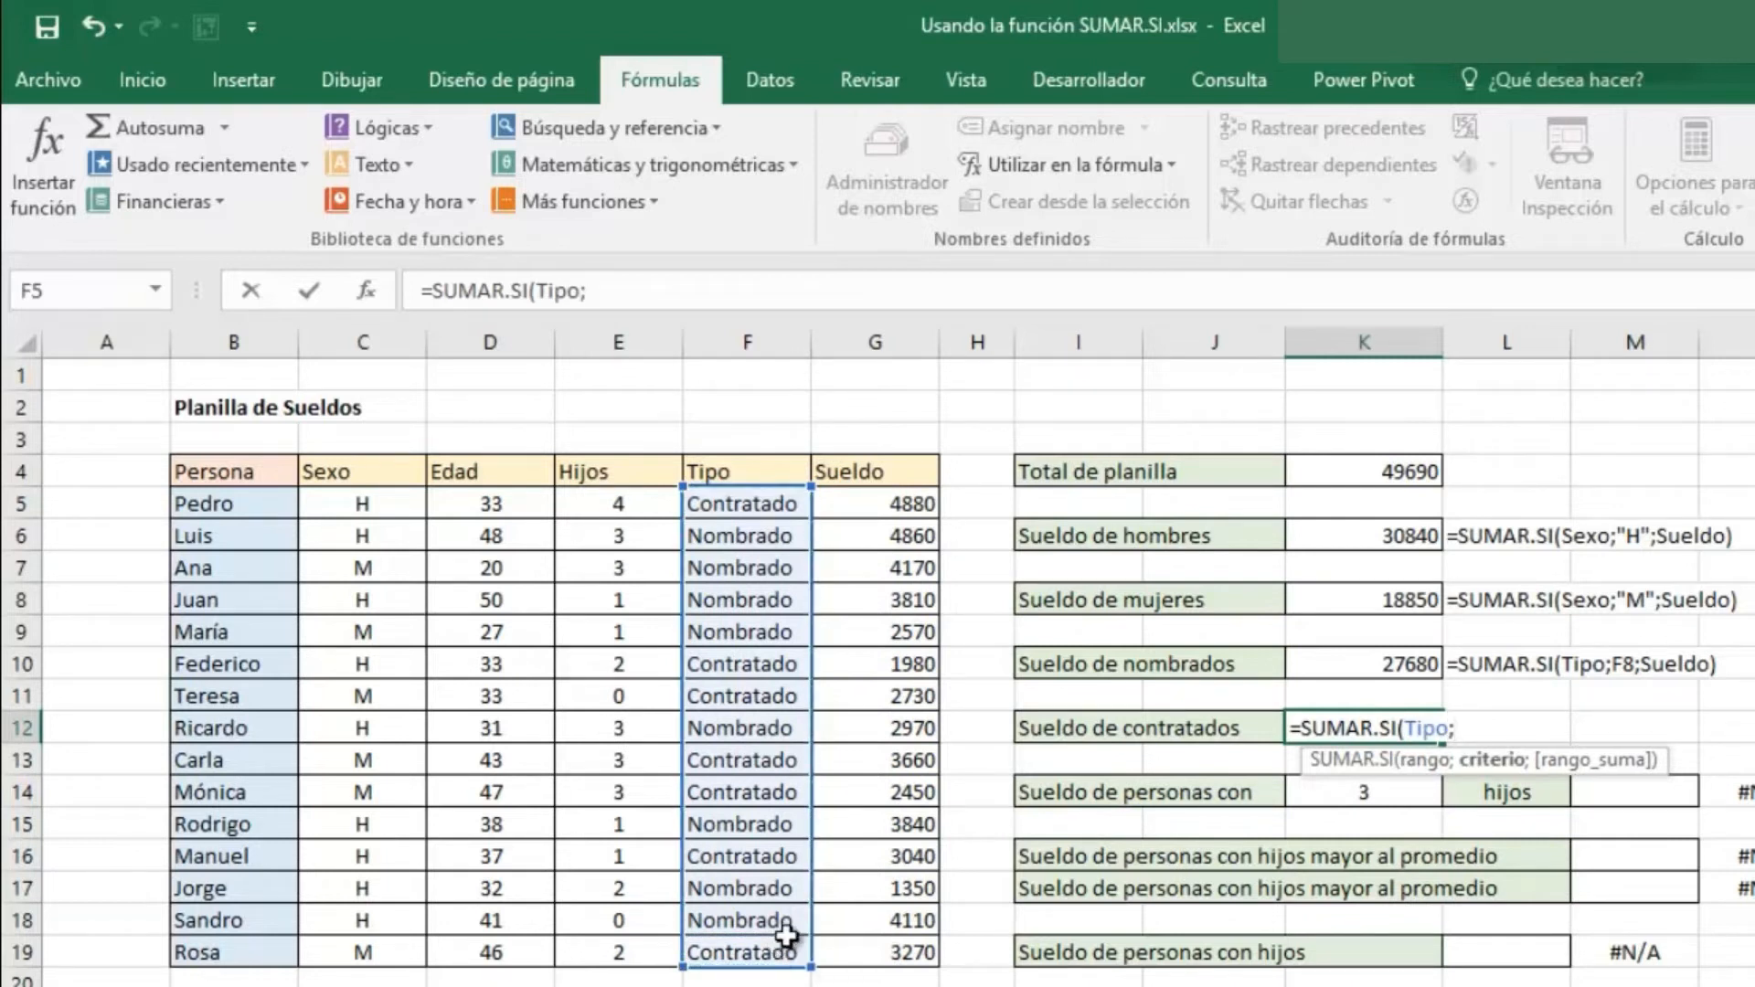
{"action": "left_click", "coordinate": [774, 724]}
{"action": "type", "text": ";"}
{"action": "left_click", "coordinate": [894, 505]}
{"action": "left_click_drag", "start_coordinate": [894, 505], "coordinate": [905, 946]}
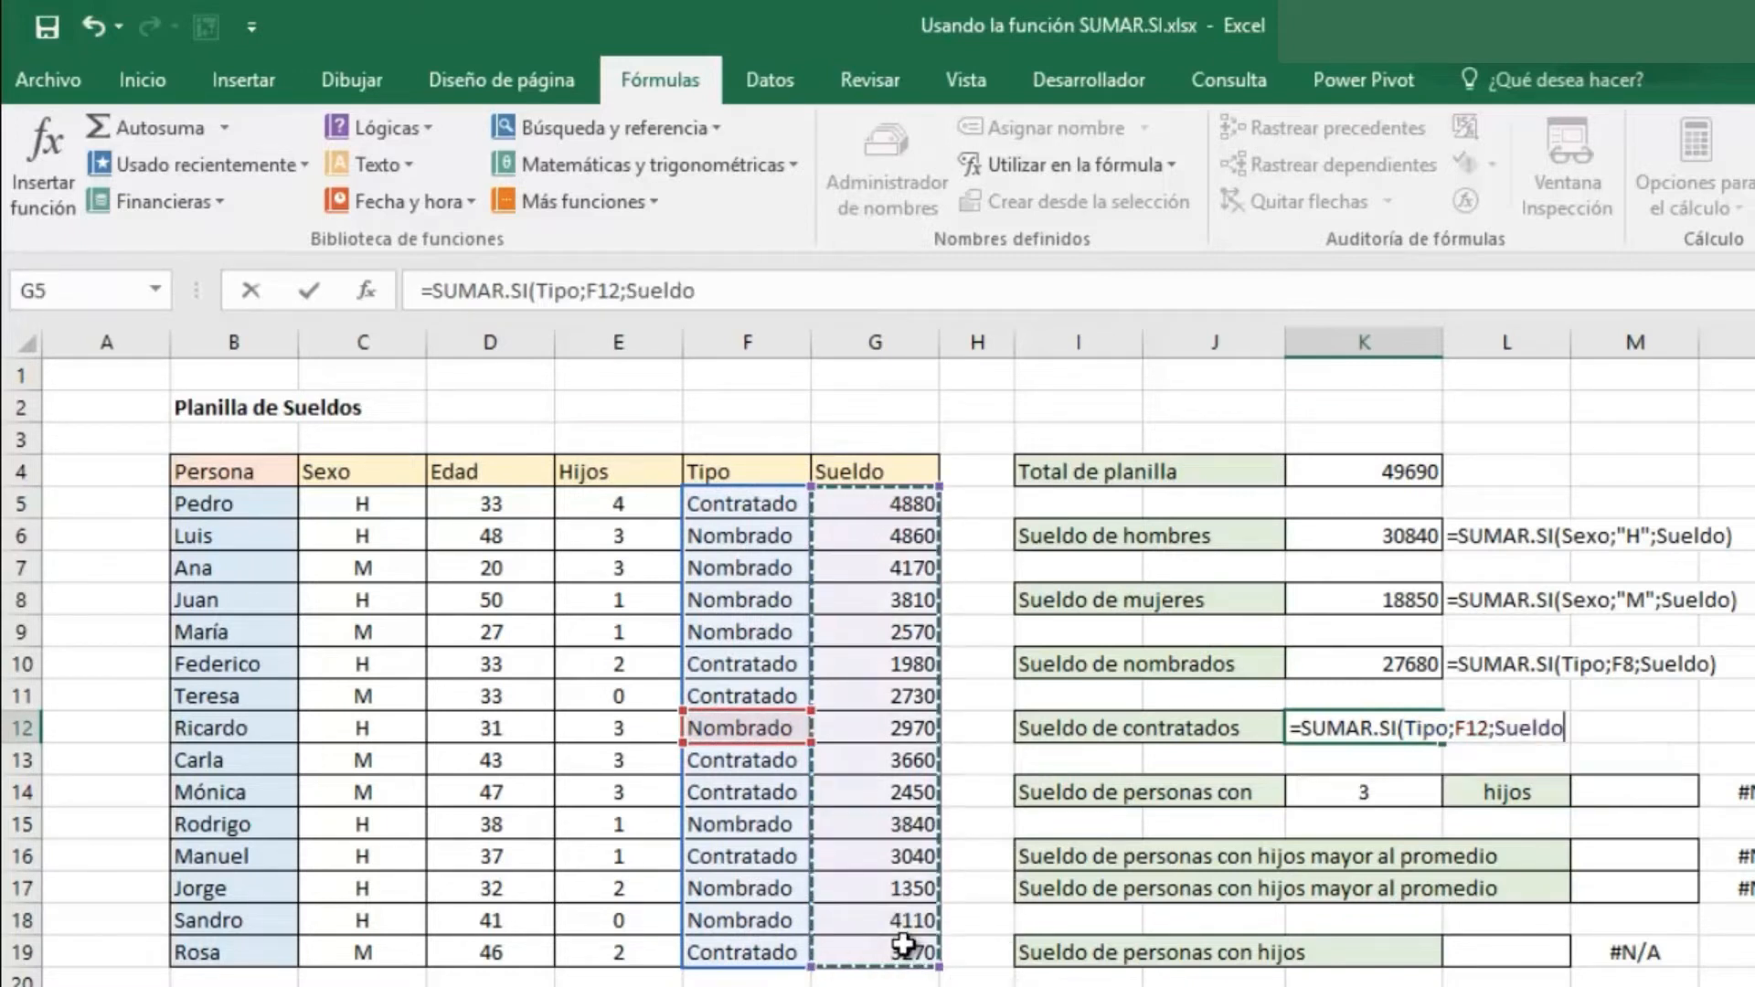
{"action": "key", "text": "Return"}
- Change the criterion of the Sueldo de nombrados formula in K10 to cell F10, giving =SUMAR.SI(Tipo;F10;Sueldo)
{"action": "key", "text": "Up"}
{"action": "key", "text": "Up"}
{"action": "key", "text": "Up"}
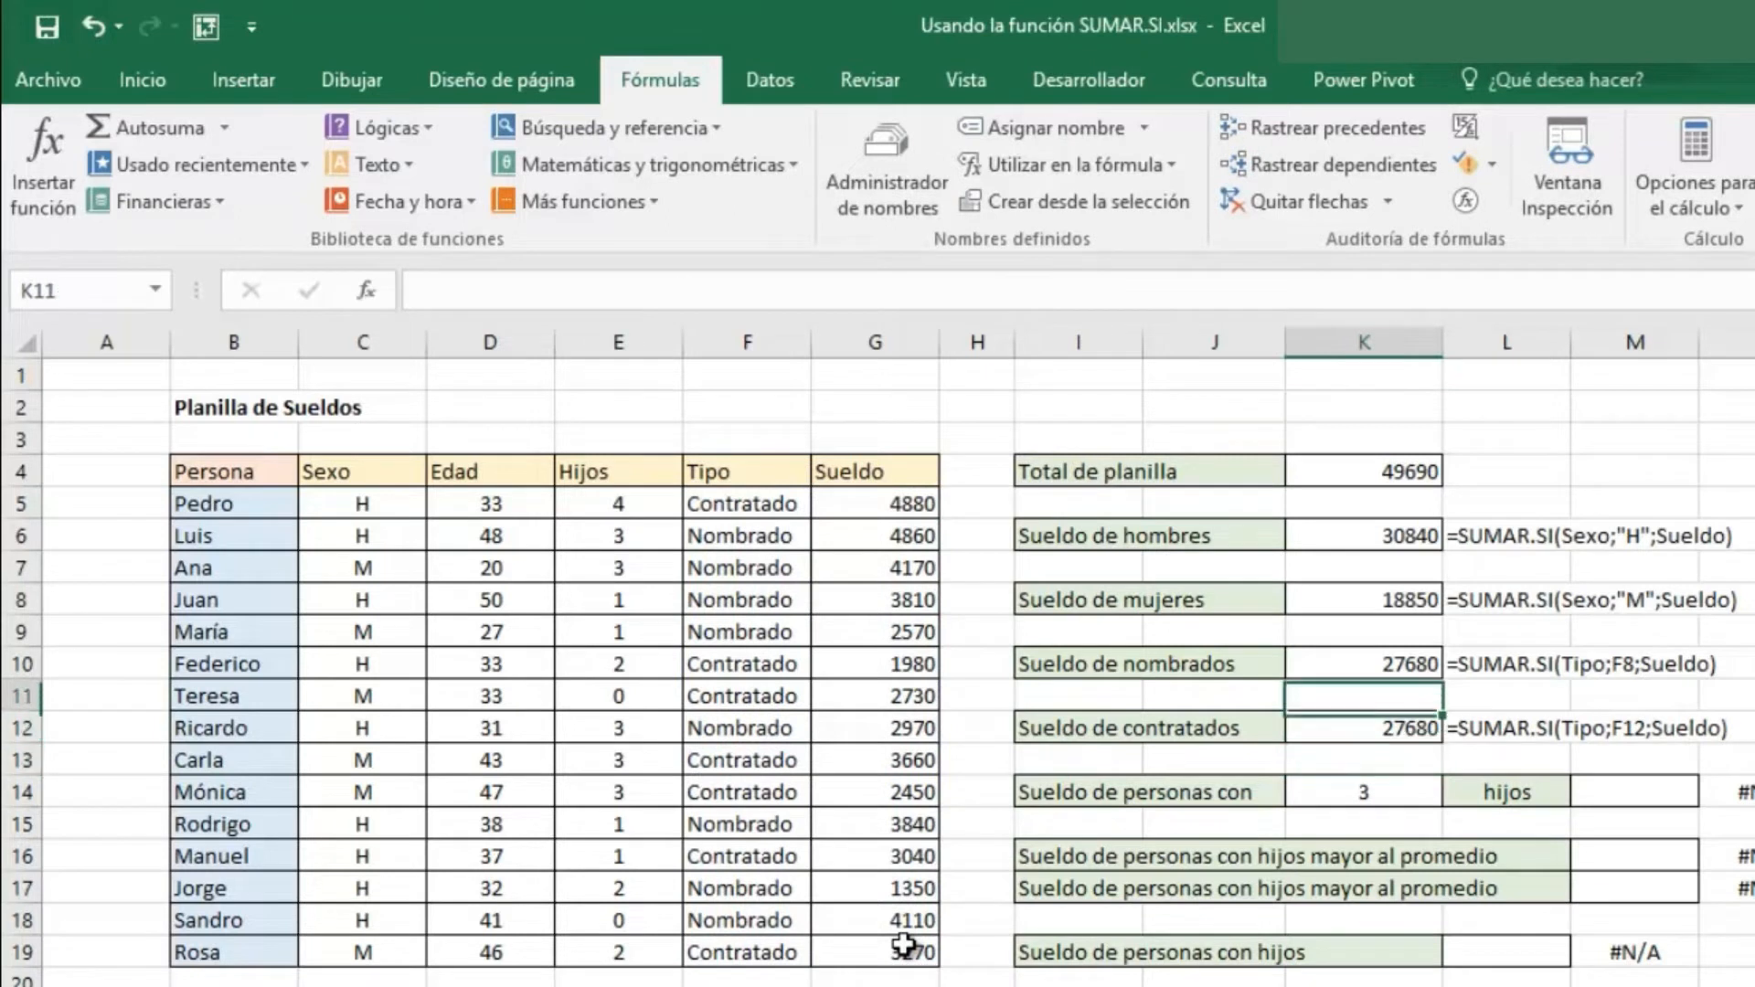
{"action": "left_click", "coordinate": [611, 289]}
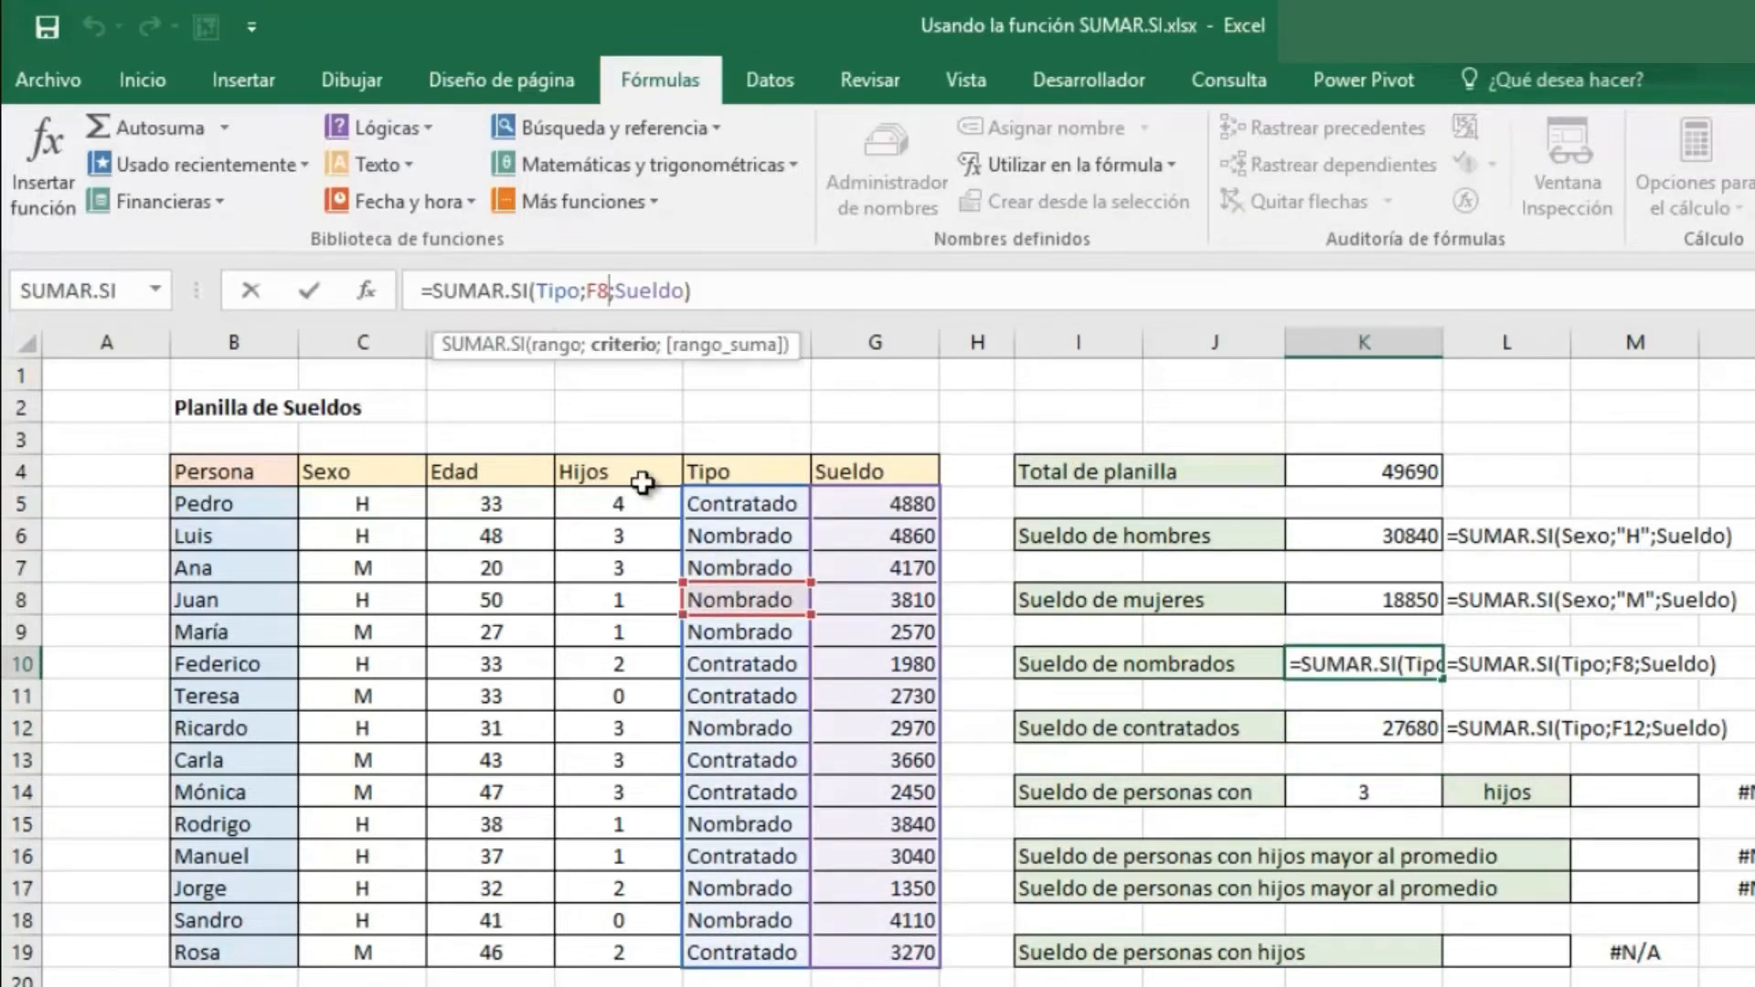
{"action": "key", "text": "BackSpace"}
{"action": "key", "text": "BackSpace"}
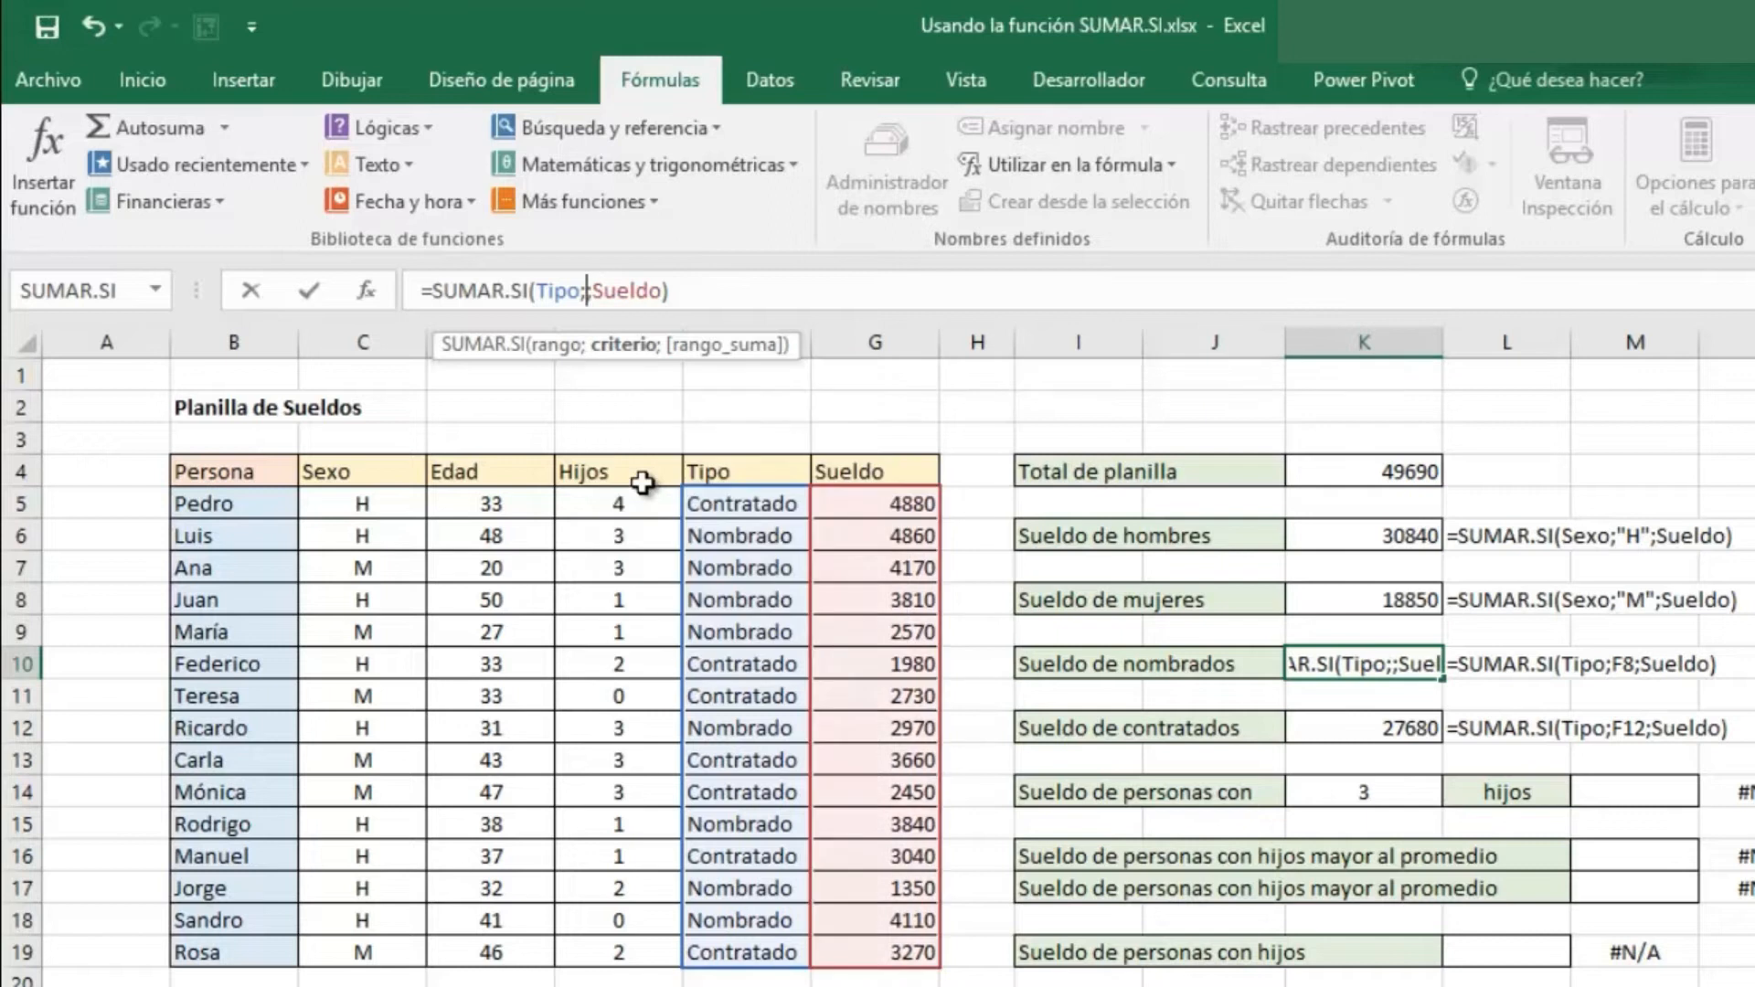
{"action": "left_click", "coordinate": [730, 674]}
{"action": "key", "text": "Return"}
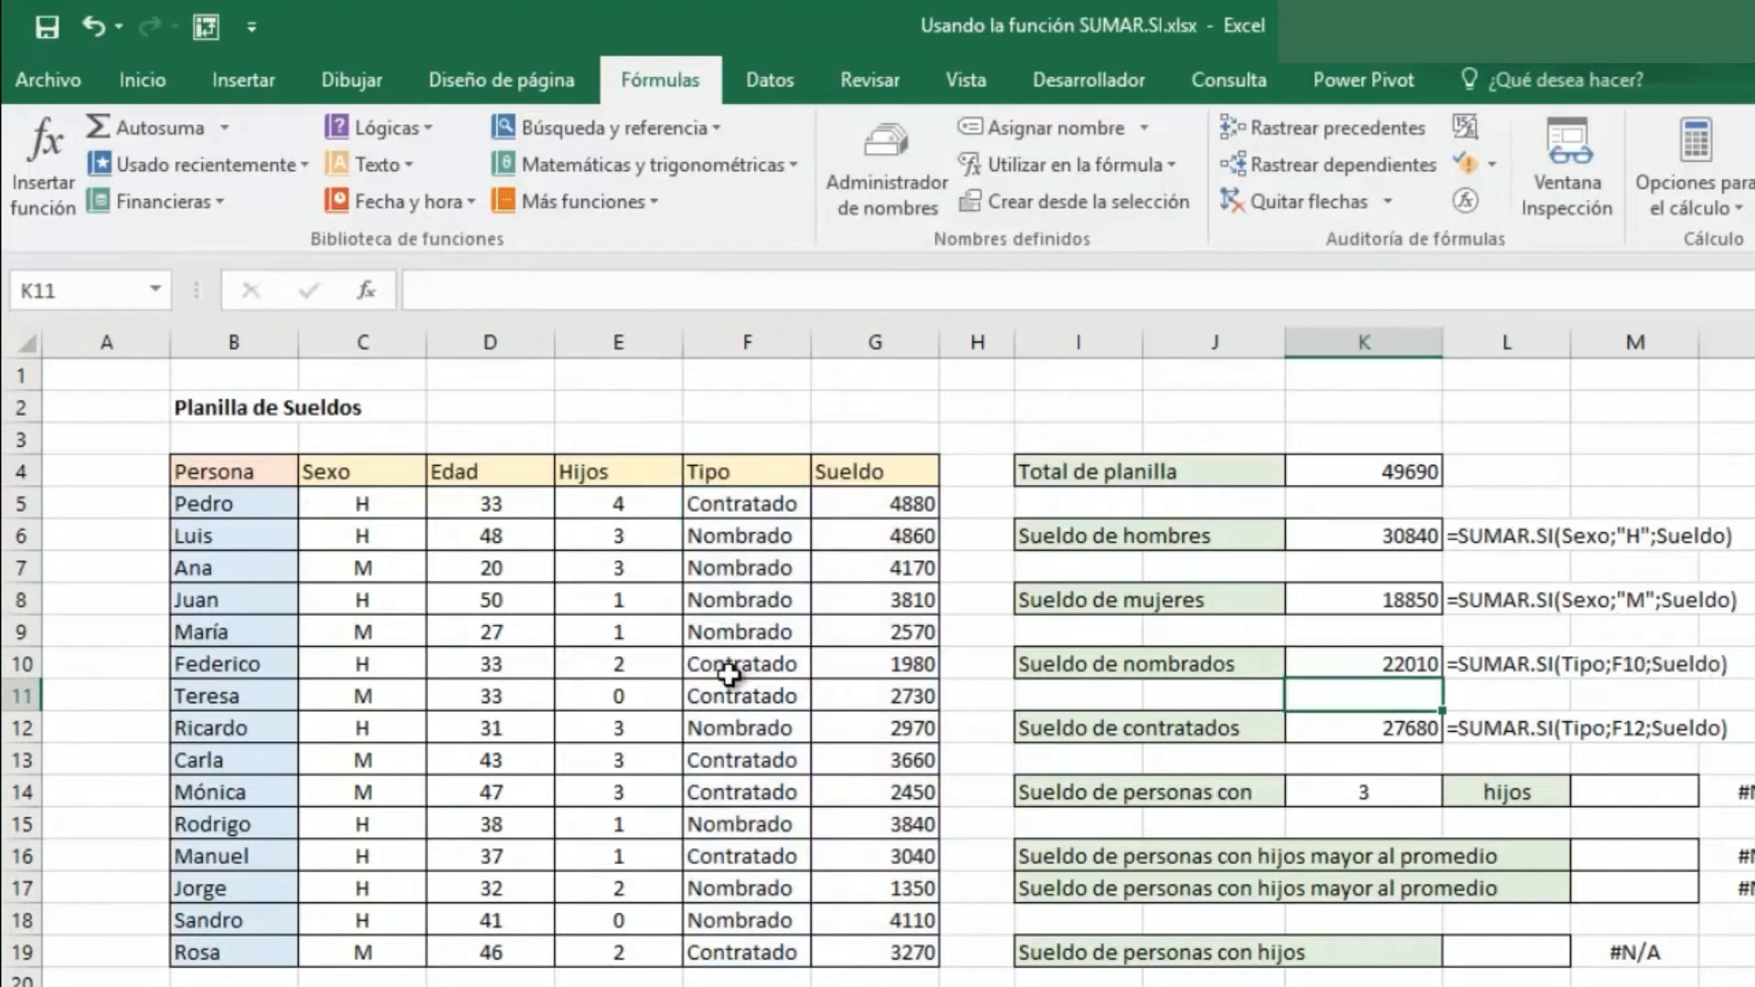
{"action": "key", "text": "Down"}
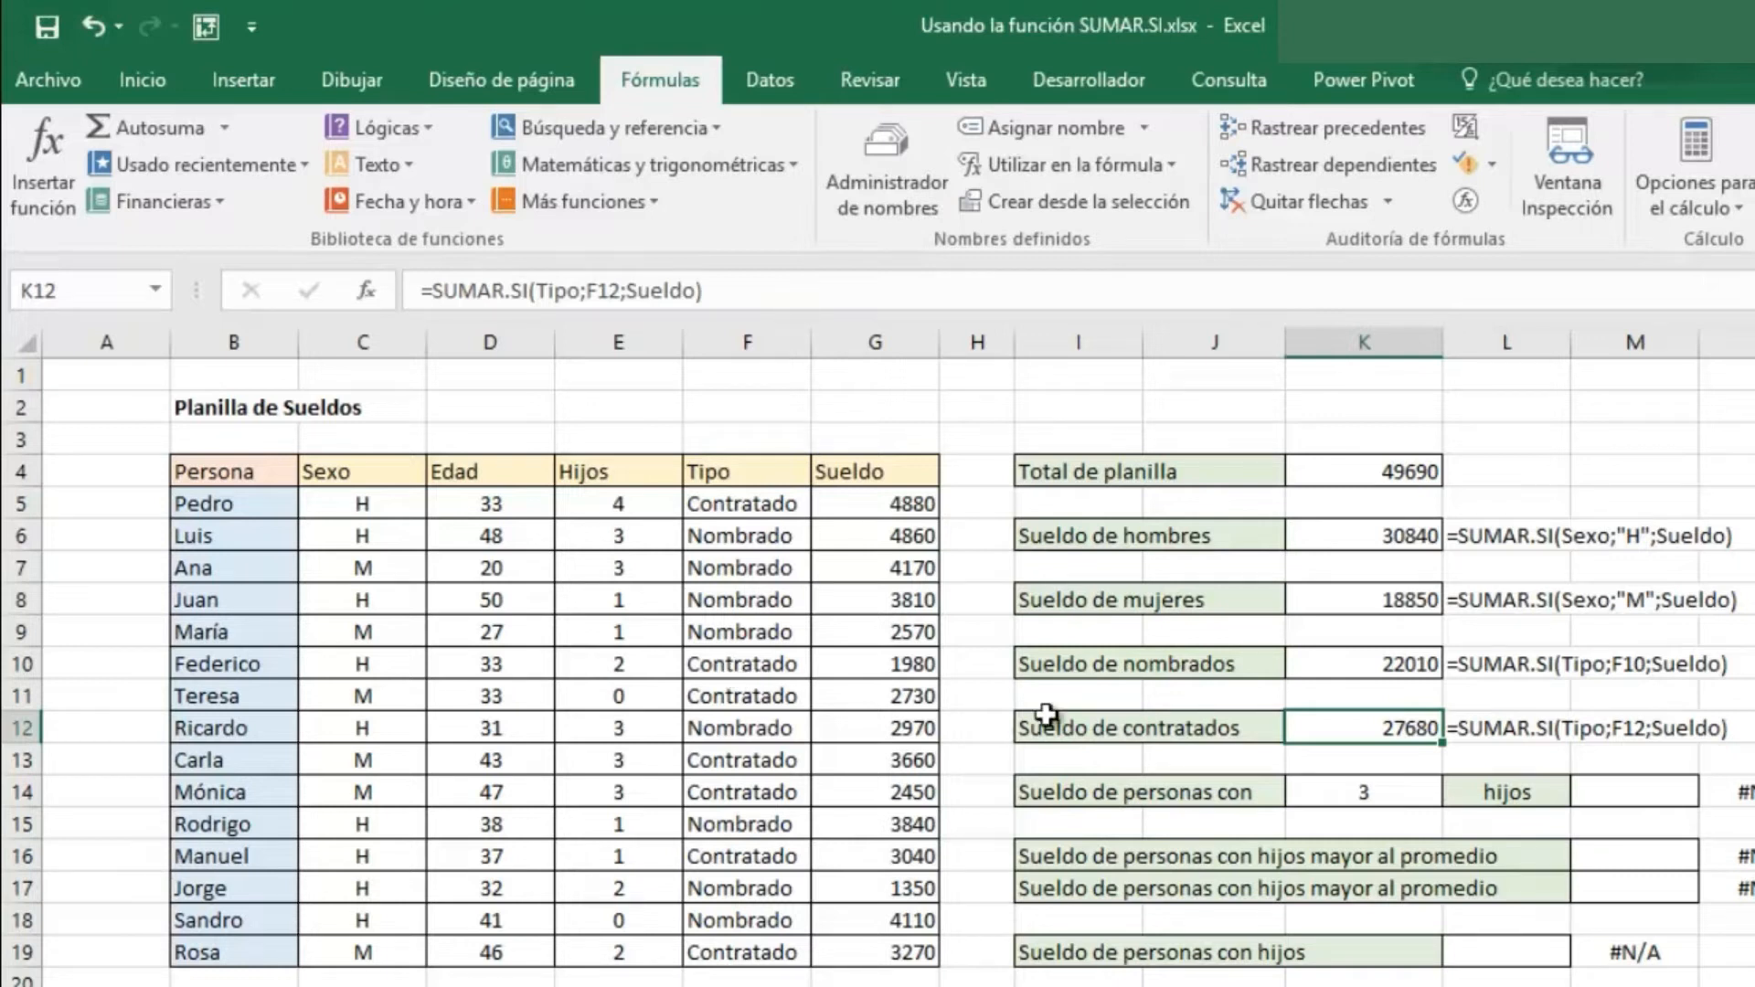
- Calculate Sueldo de personas con 3 hijos in cell M14 with the formula =SUMAR.SI(Hijos;3;Sueldo)
{"action": "left_click", "coordinate": [1632, 792]}
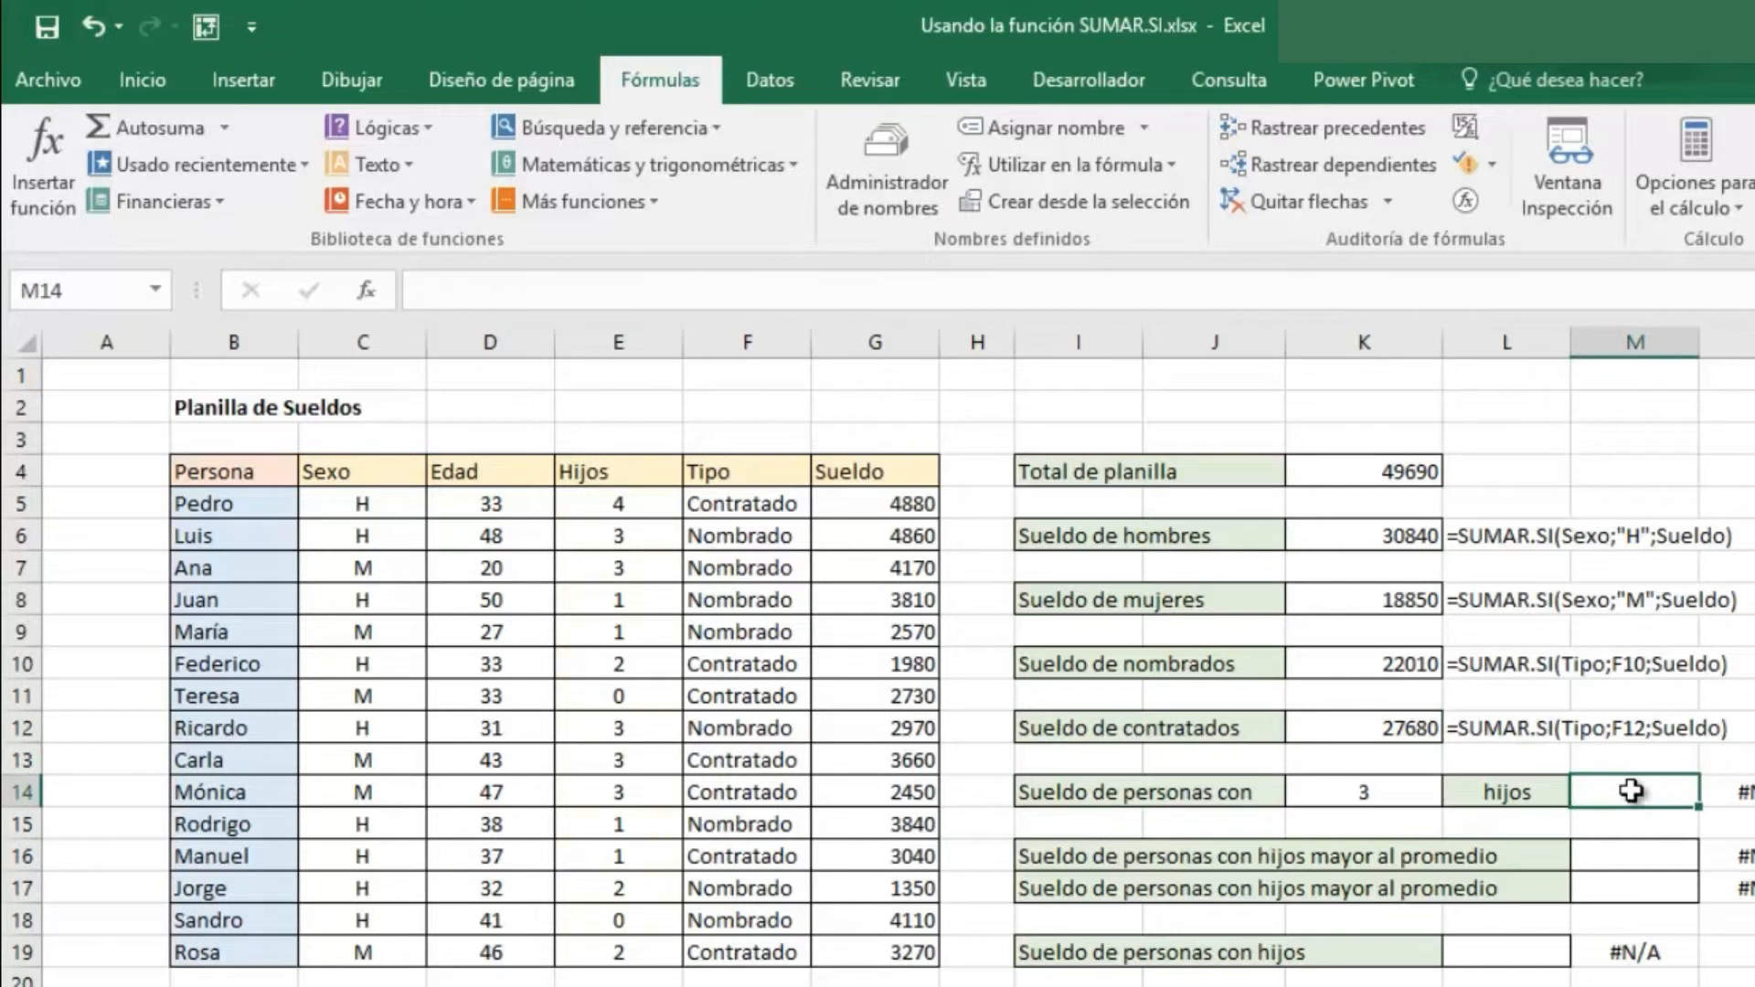
{"action": "type", "text": "=S"}
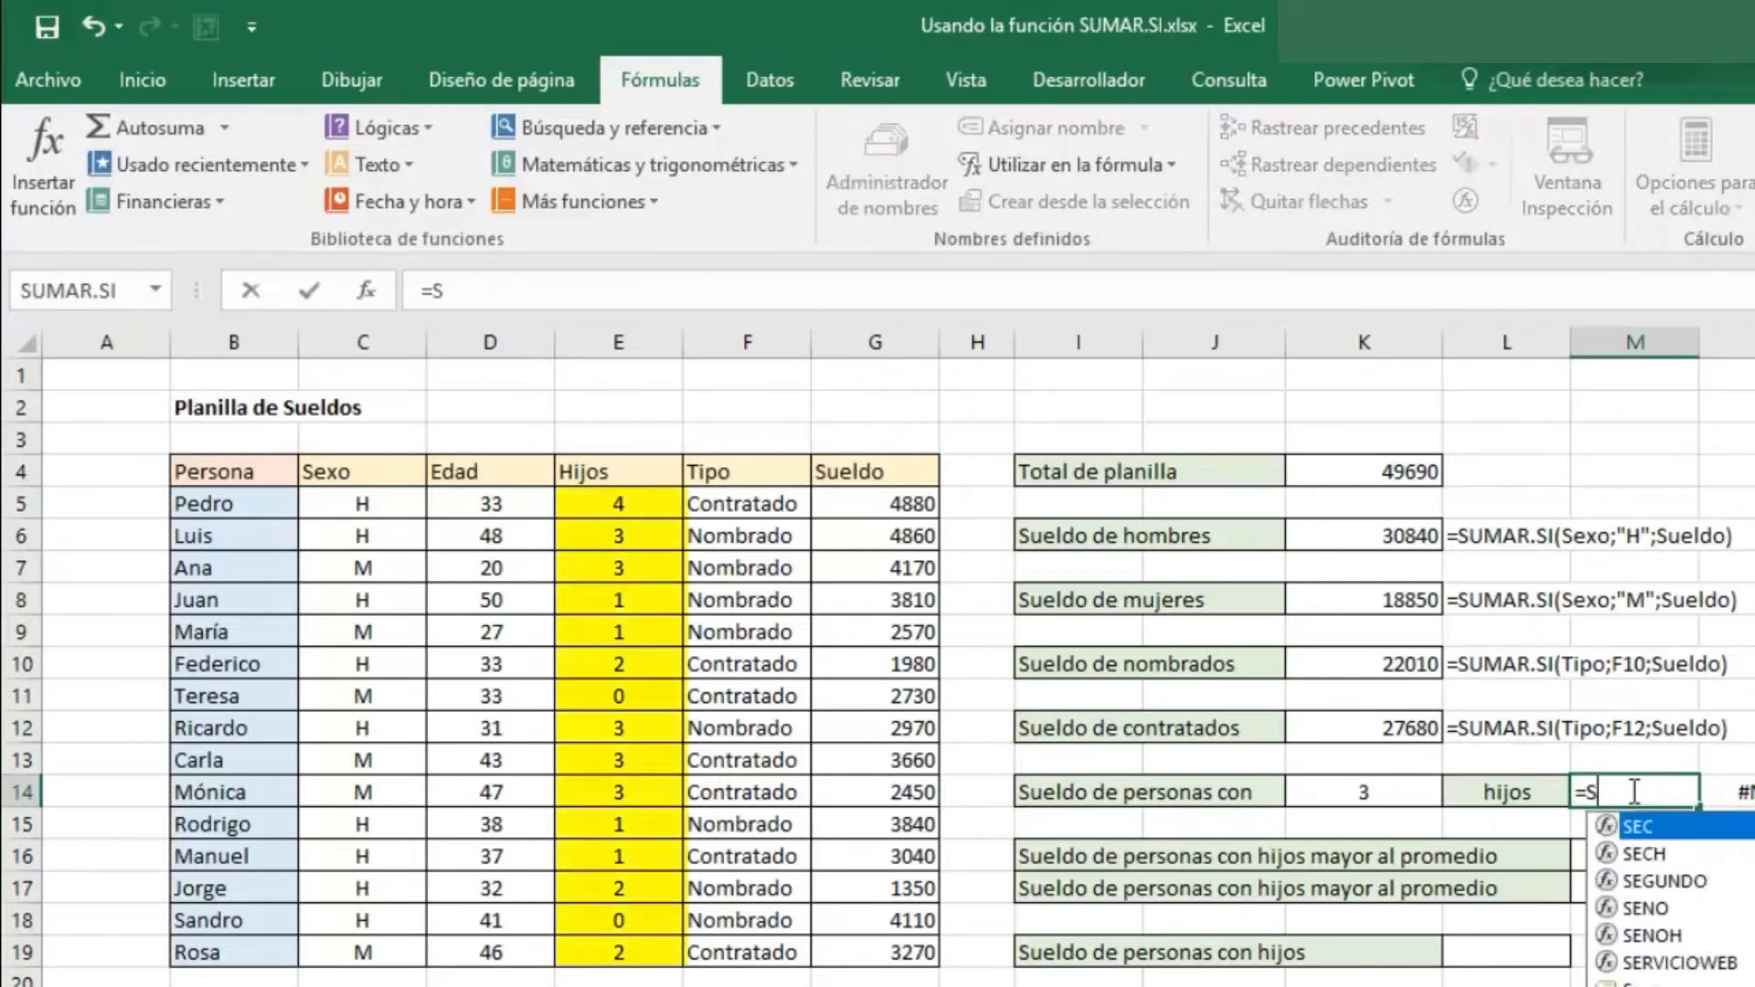
{"action": "type", "text": "UMA"}
{"action": "key", "text": "Down"}
{"action": "key", "text": "Down"}
{"action": "key", "text": "Down"}
{"action": "key", "text": "Down"}
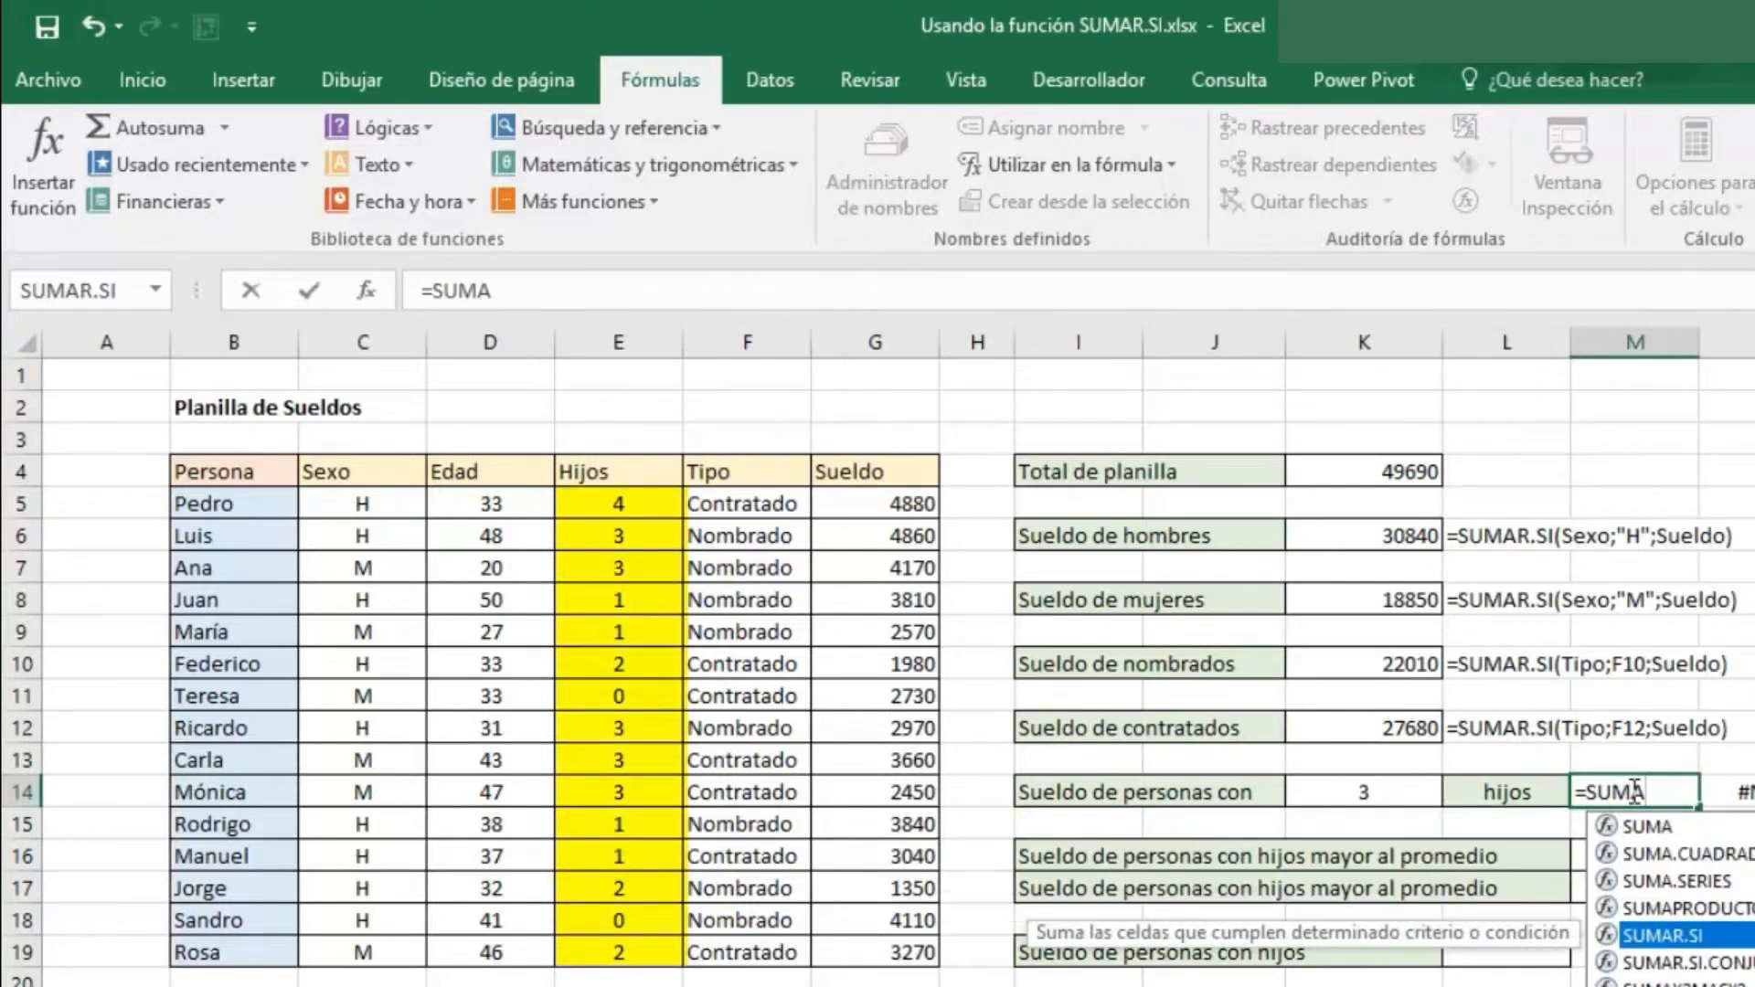
{"action": "key", "text": "Tab"}
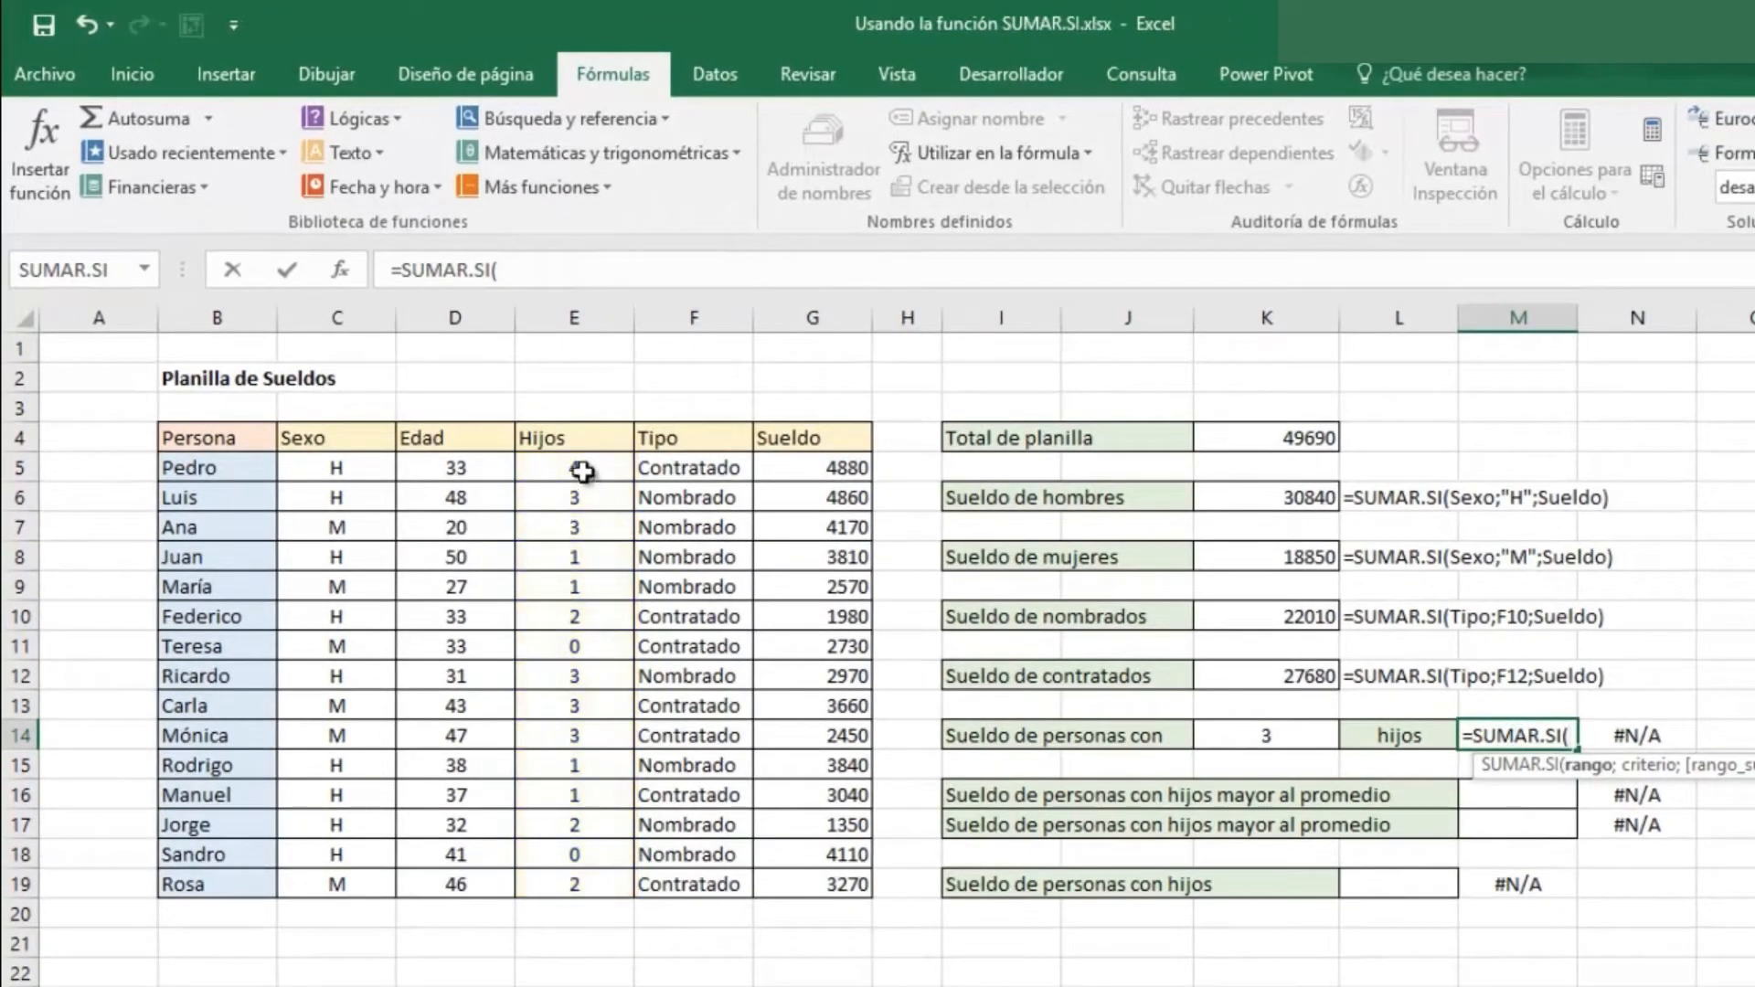
{"action": "left_click_drag", "start_coordinate": [582, 470], "coordinate": [584, 893]}
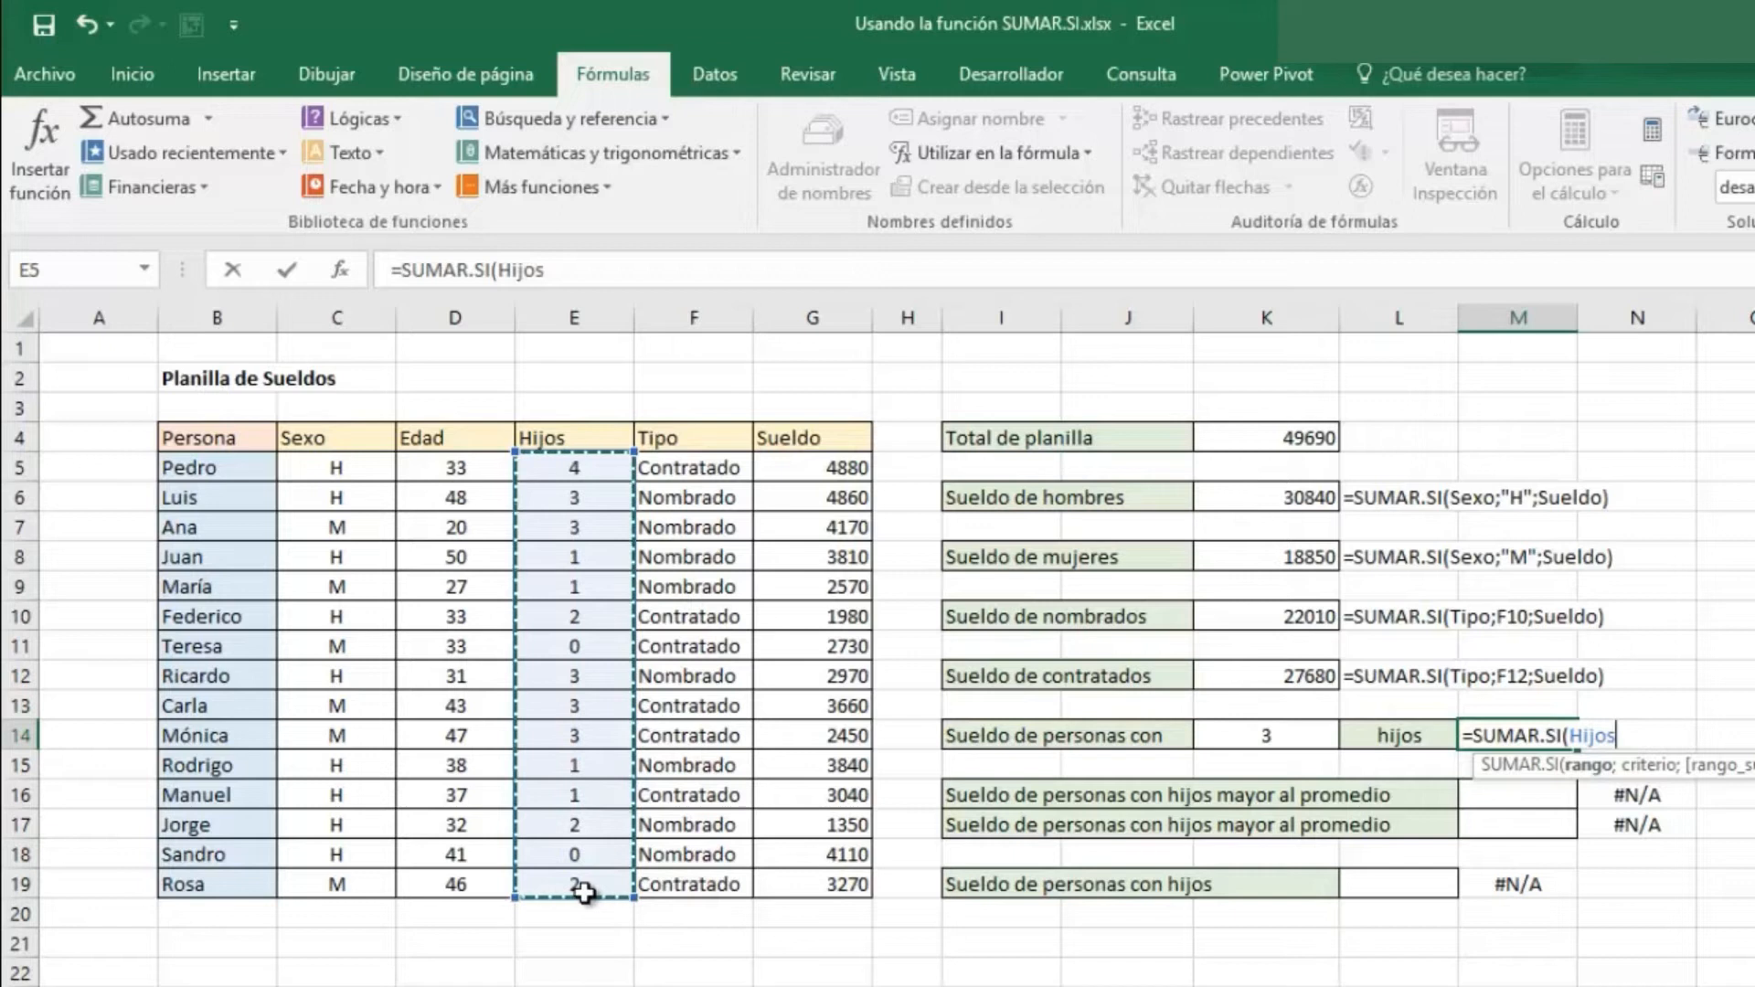
{"action": "type", "text": ";3;"}
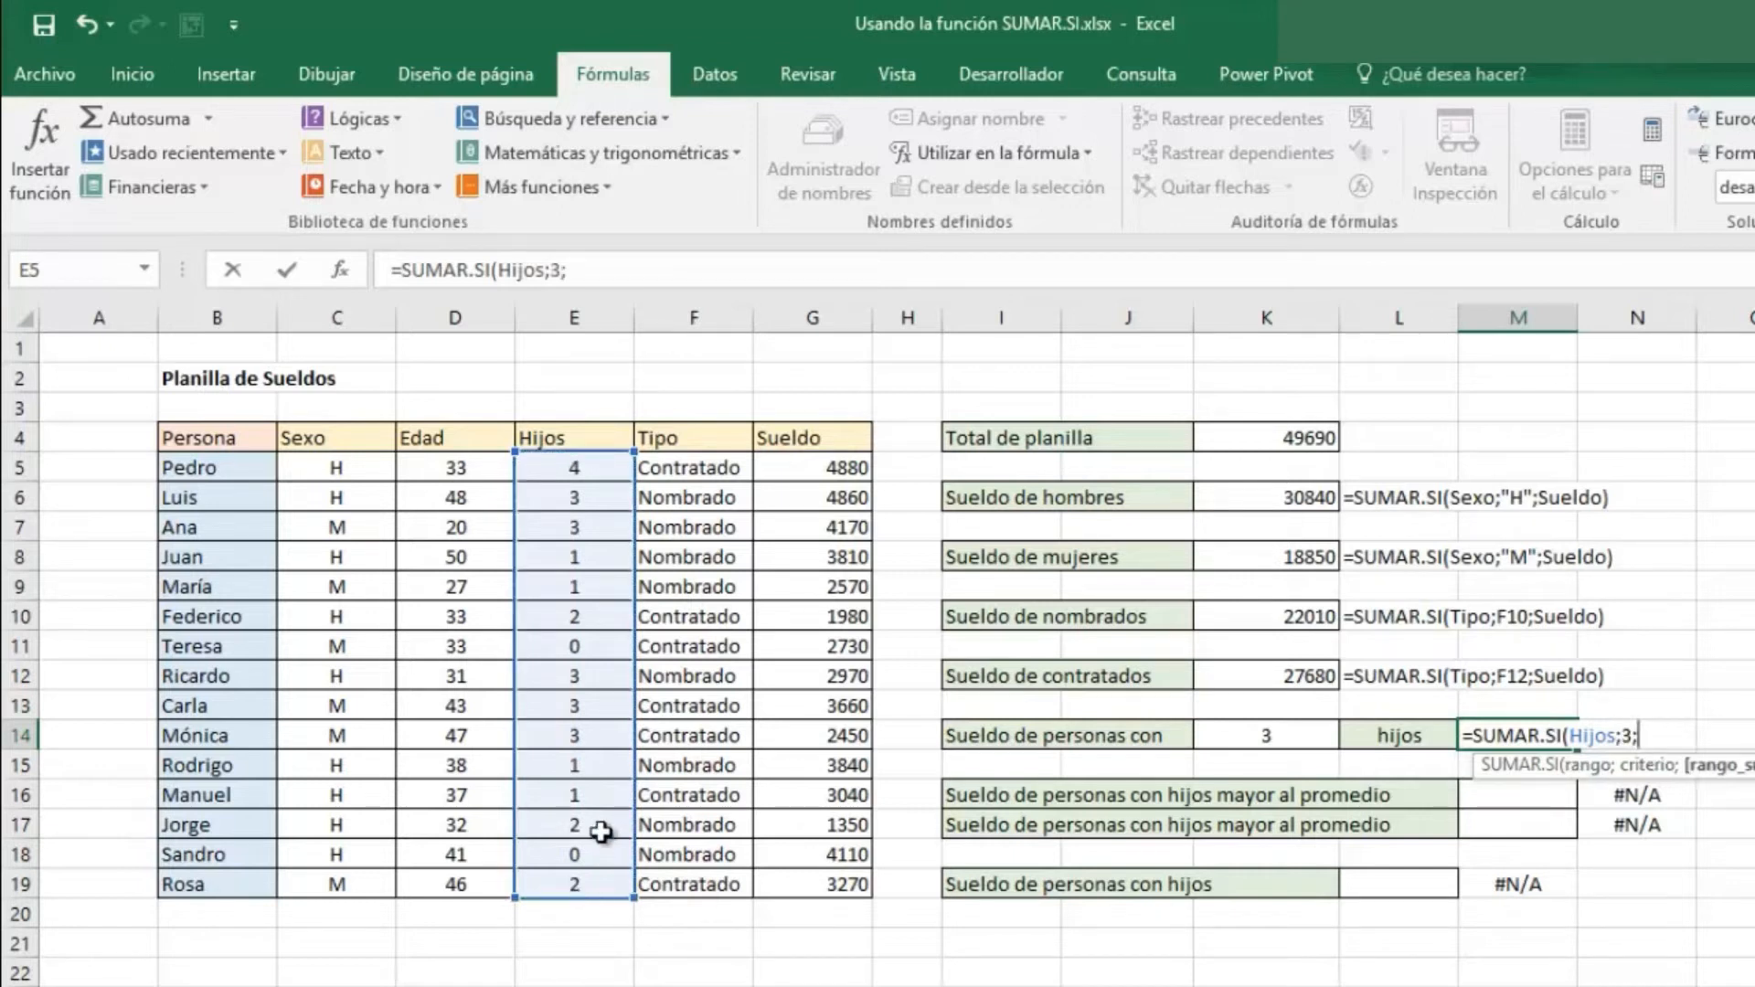
{"action": "left_click_drag", "start_coordinate": [809, 468], "coordinate": [811, 883]}
{"action": "key", "text": "Return"}
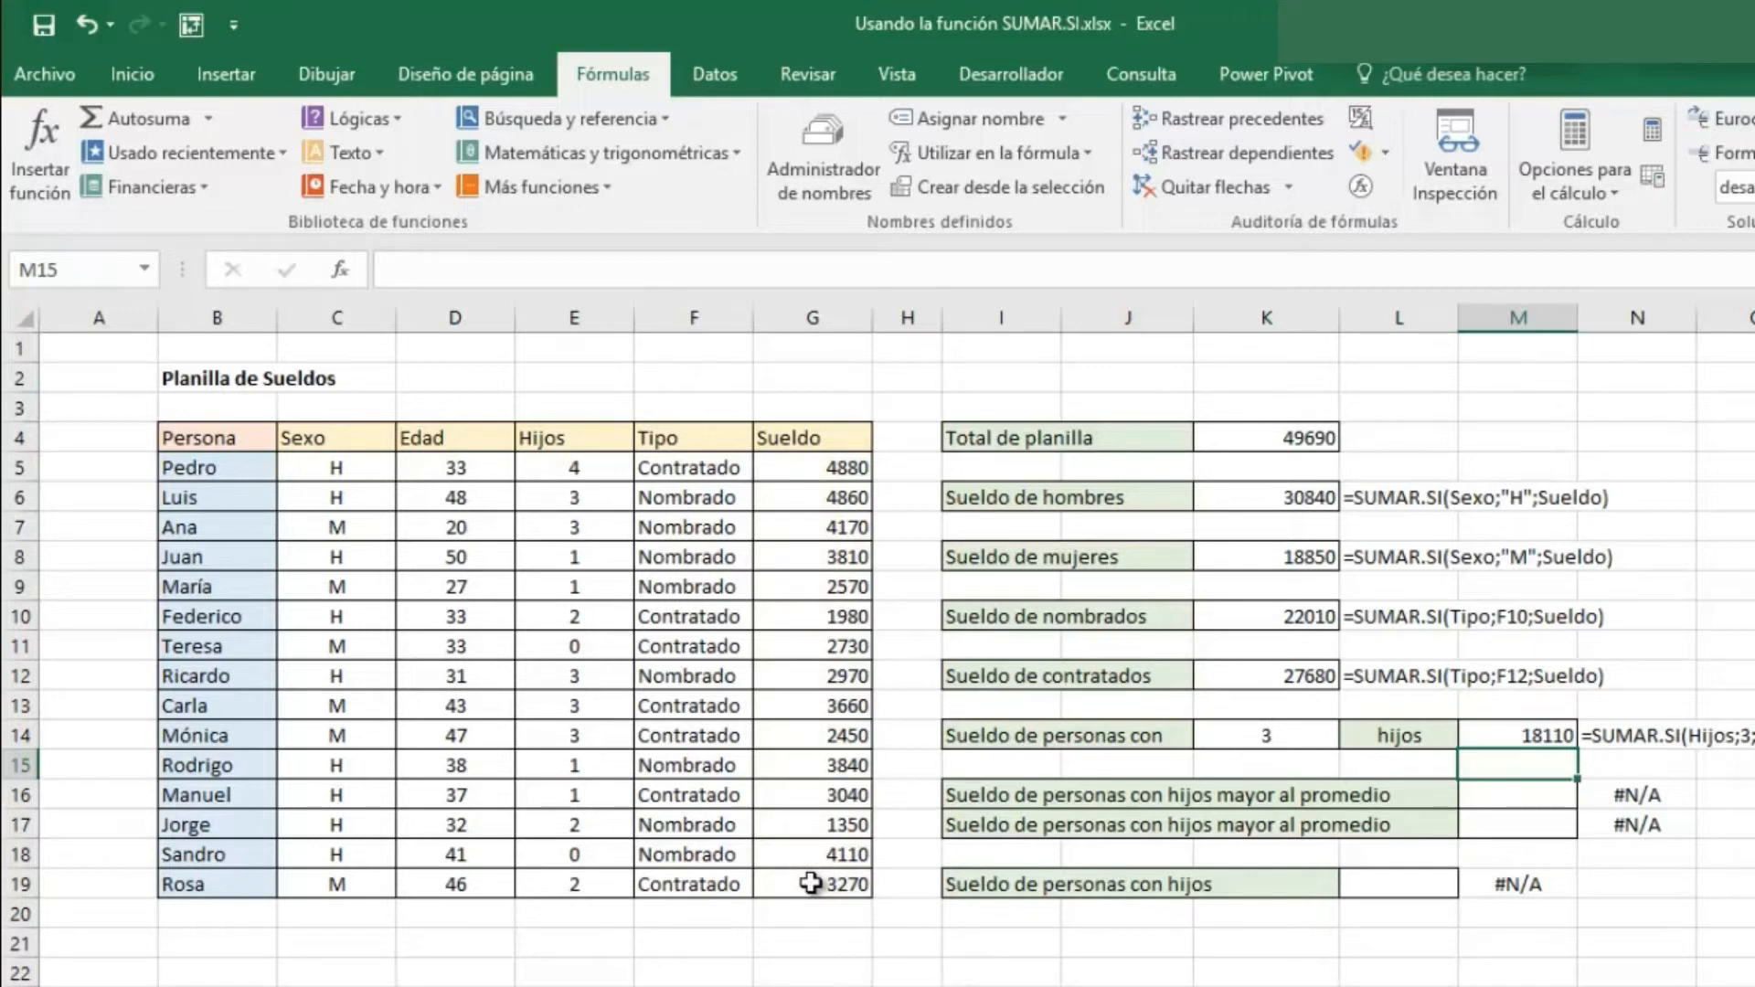
- Begin a SUMAR.SI formula in cell M16 for Sueldo de personas con hijos mayor al promedio, with Hijos as the range
{"action": "key", "text": "Up"}
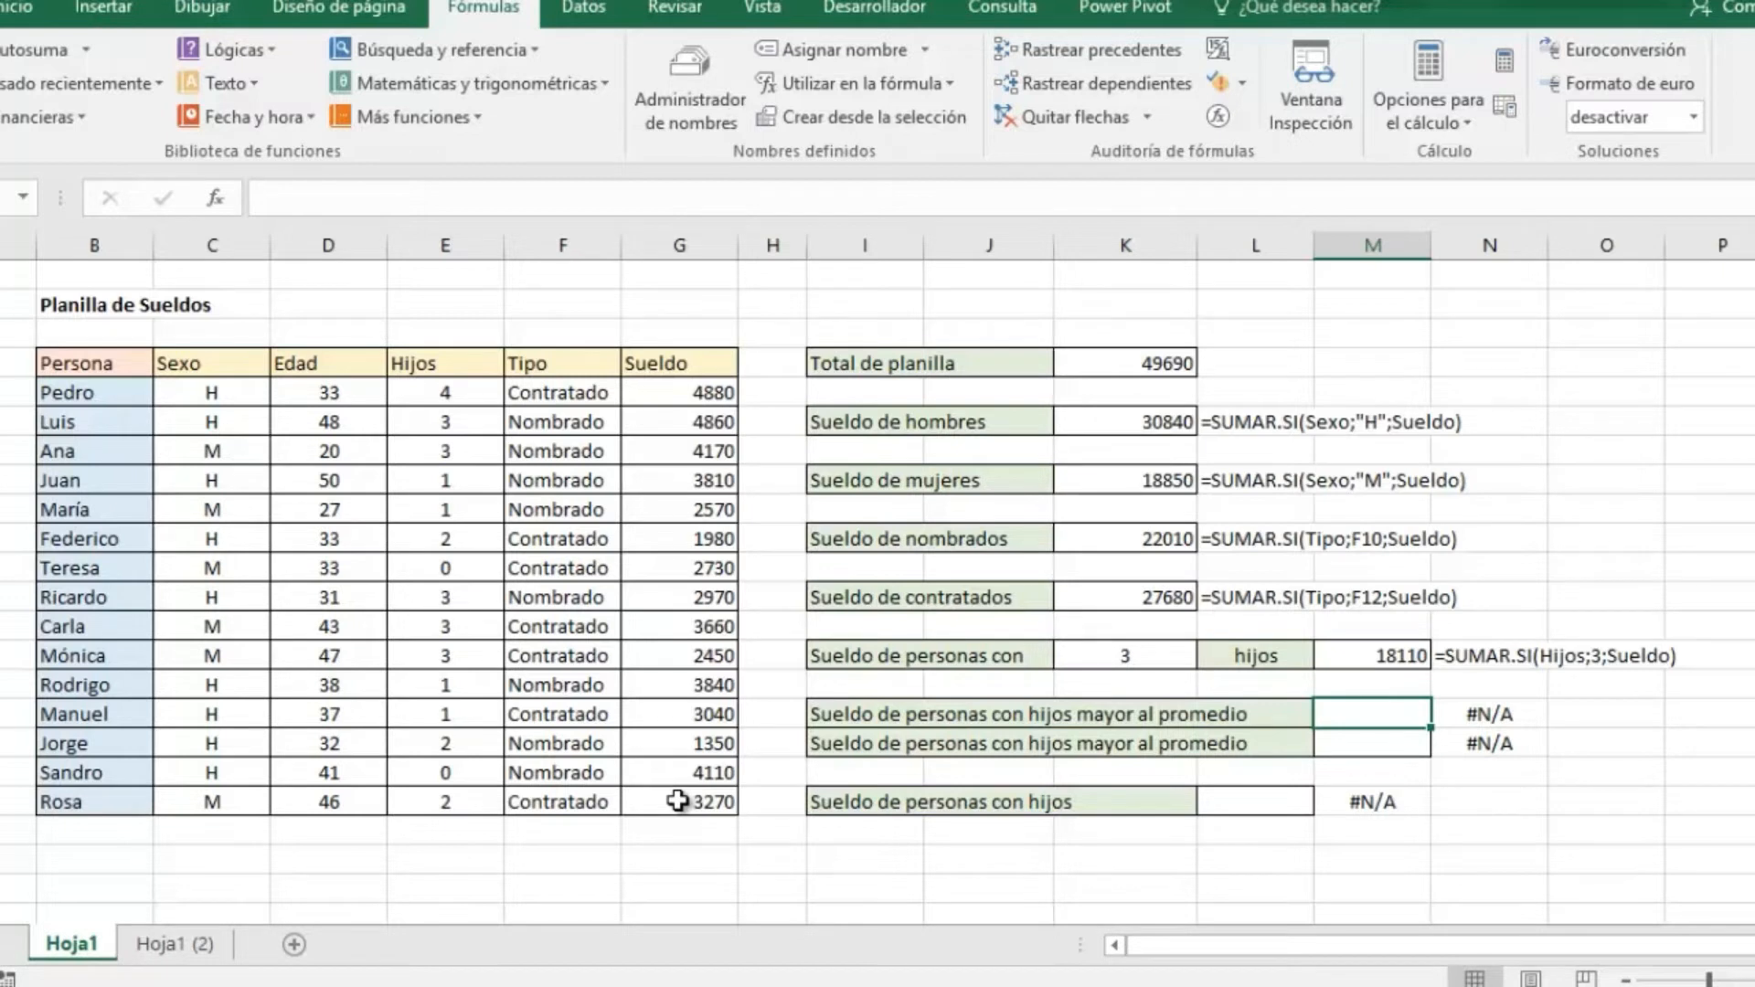
{"action": "type", "text": "="}
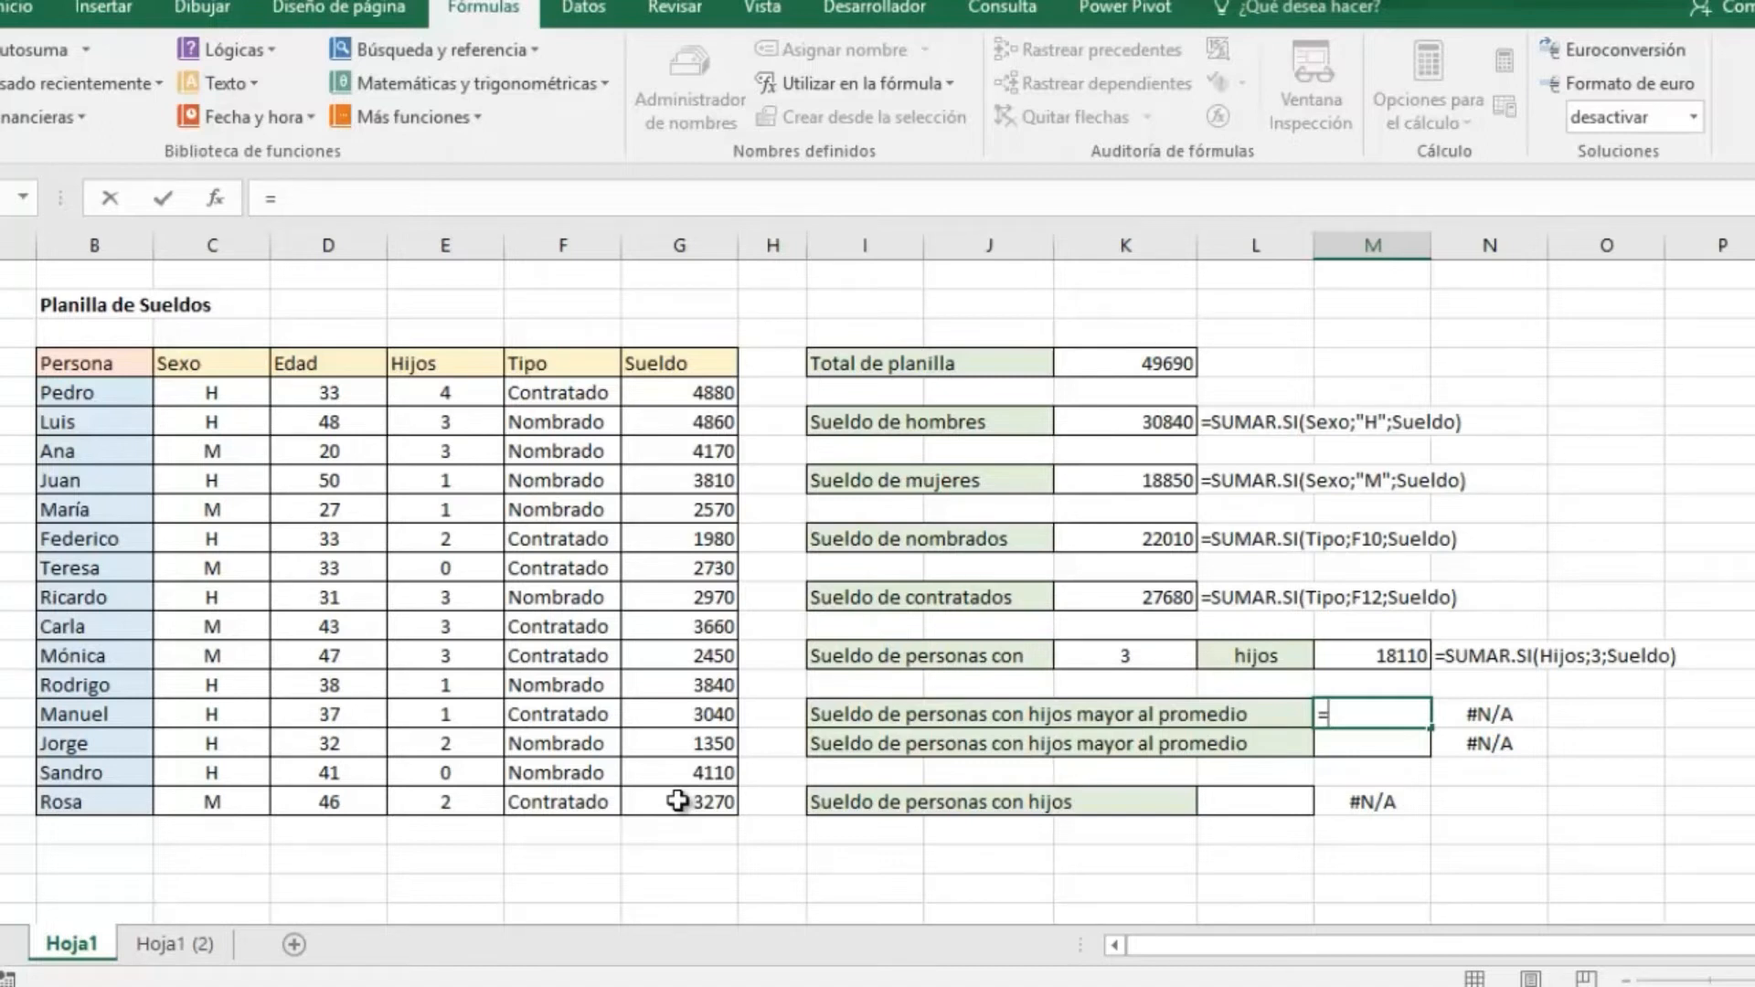
{"action": "type", "text": "SUMA"}
{"action": "key", "text": "Down"}
{"action": "key", "text": "Down"}
{"action": "key", "text": "Down"}
{"action": "key", "text": "Down"}
{"action": "key", "text": "Tab"}
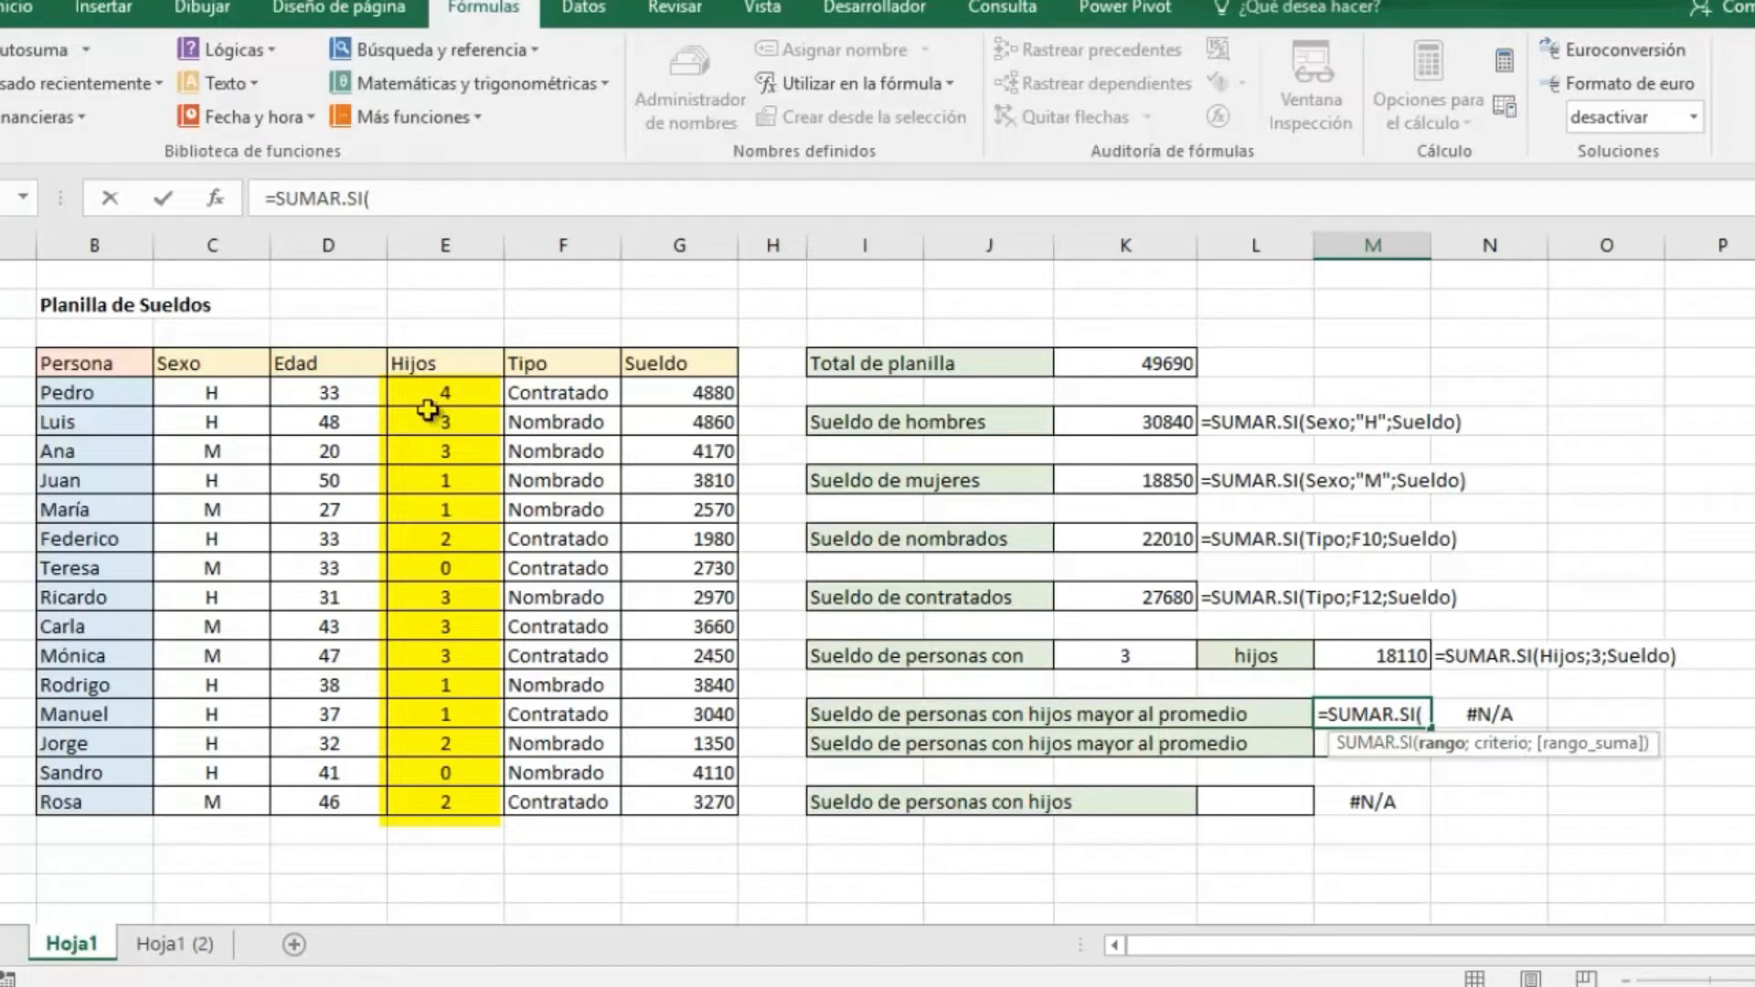
{"action": "left_click_drag", "start_coordinate": [447, 388], "coordinate": [441, 810]}
{"action": "type", "text": ";"}
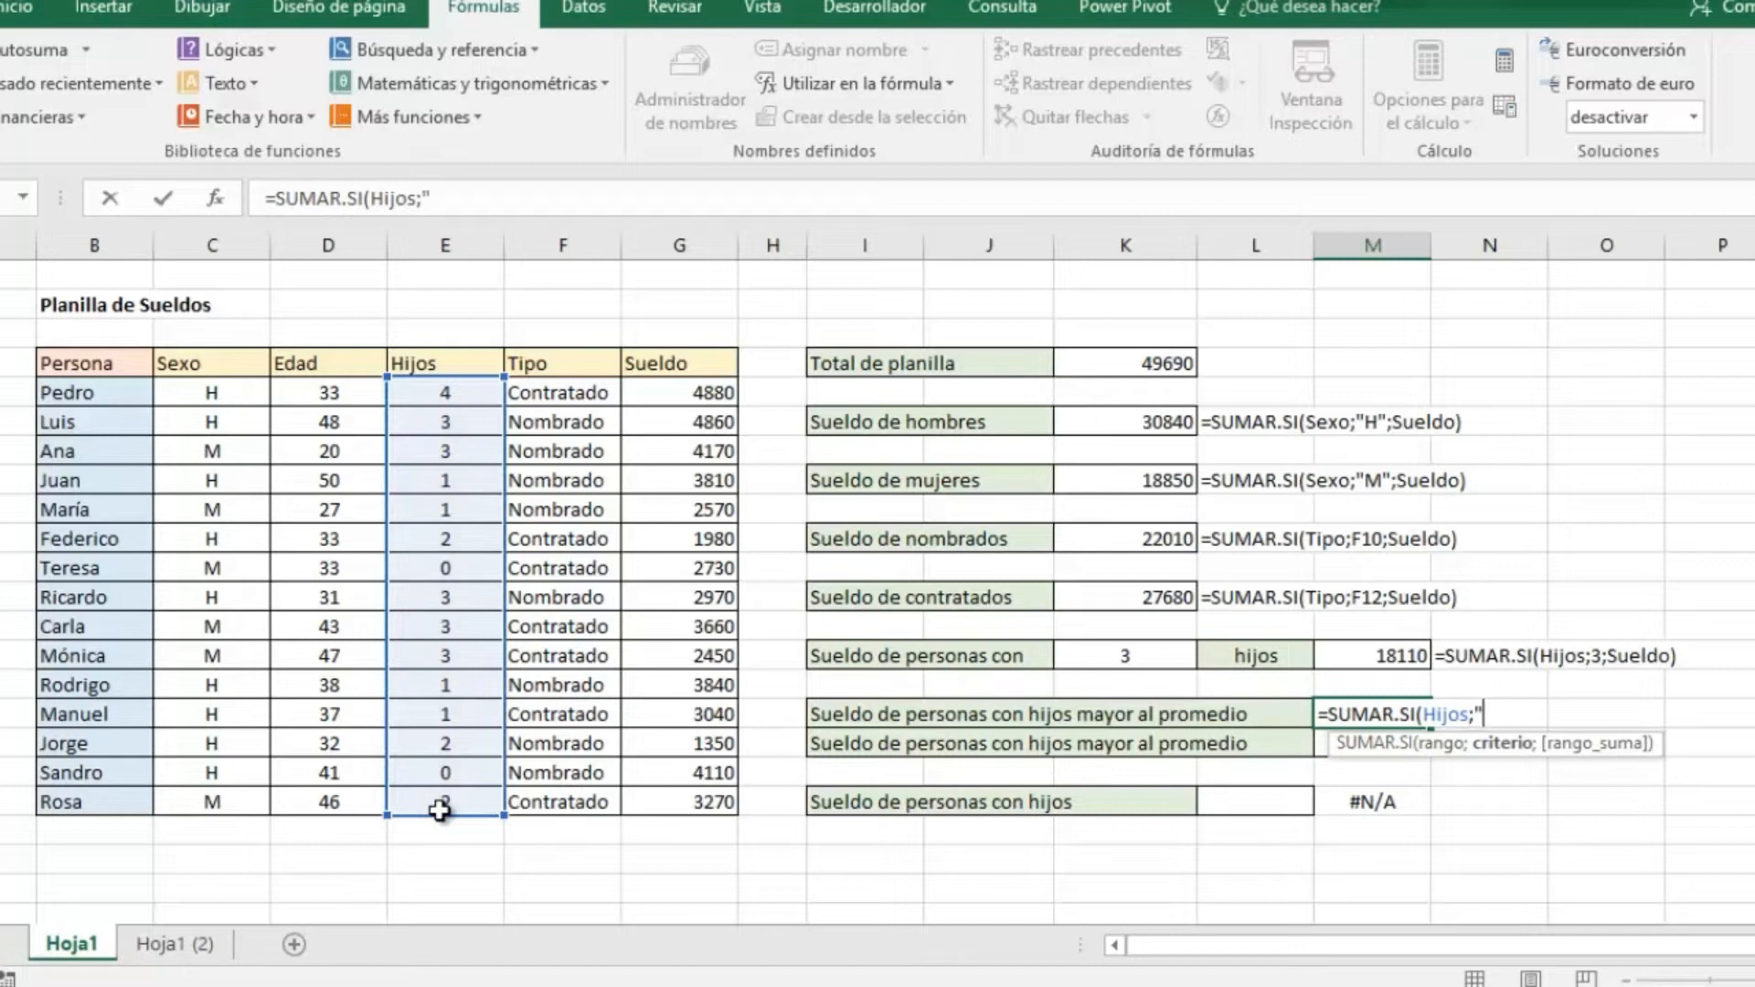
- Complete the M16 formula as =SUMAR.SI(Hijos;">"&PROMEDIO(Hijos);Sueldo)
{"action": "key", "text": "Return"}
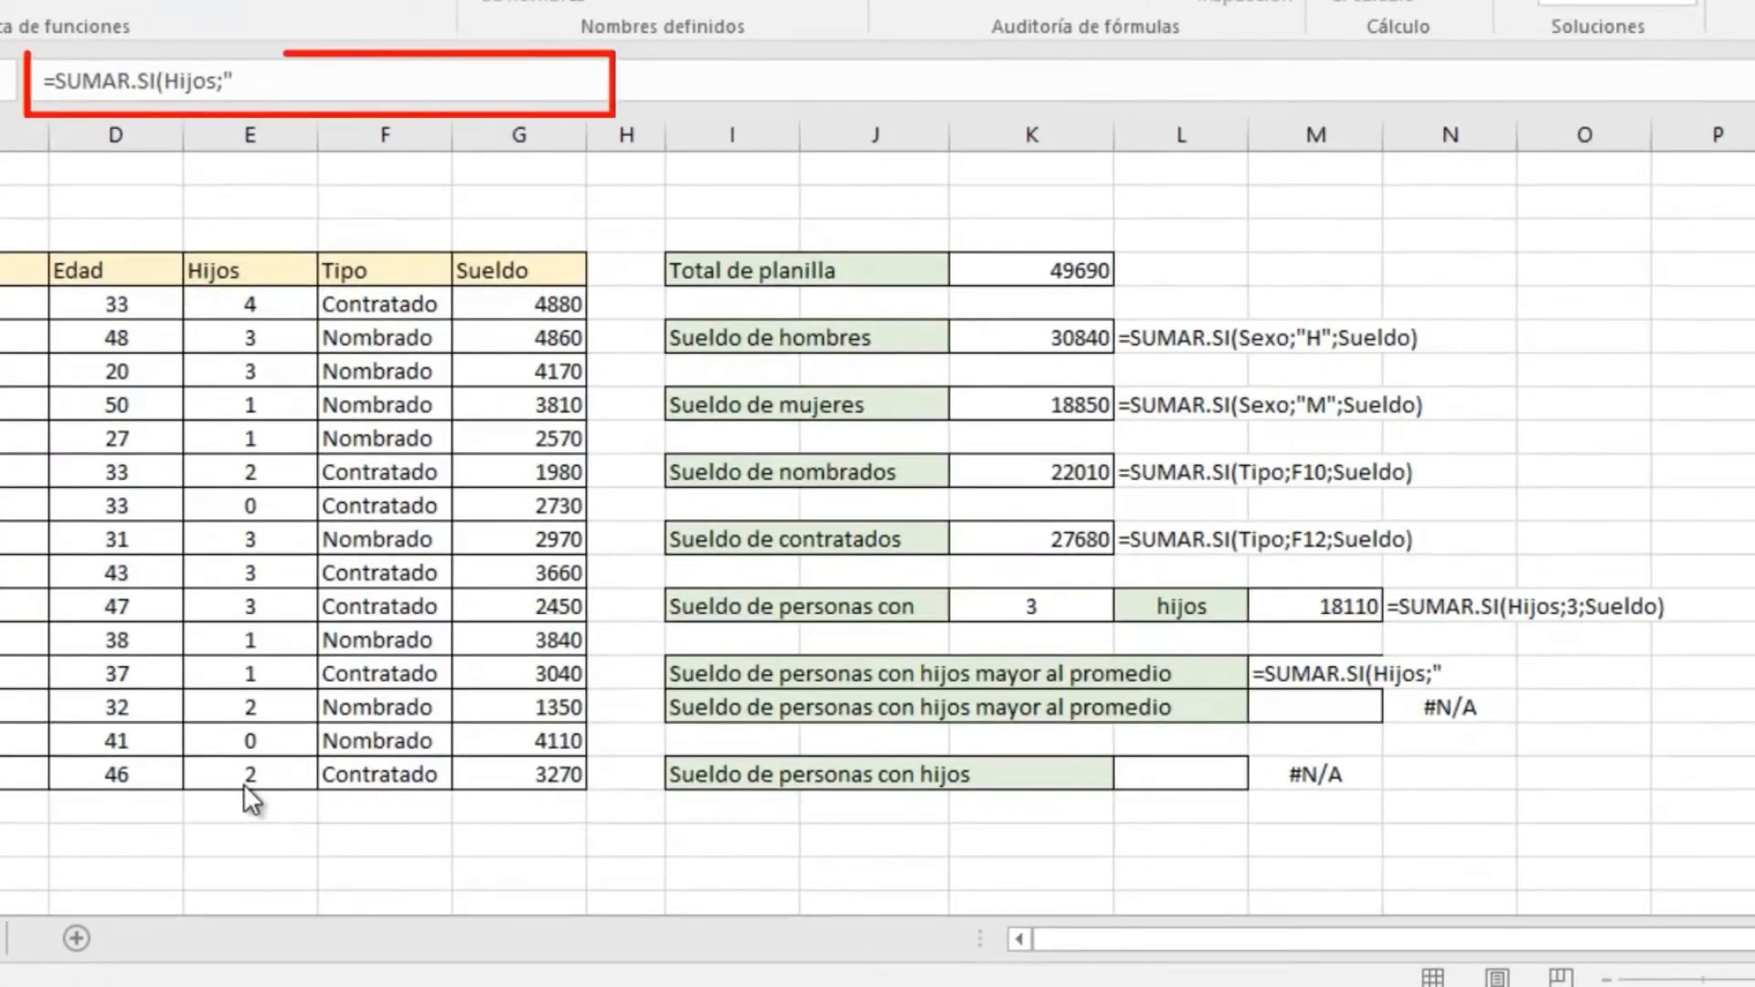
{"action": "type", "text": ">"}
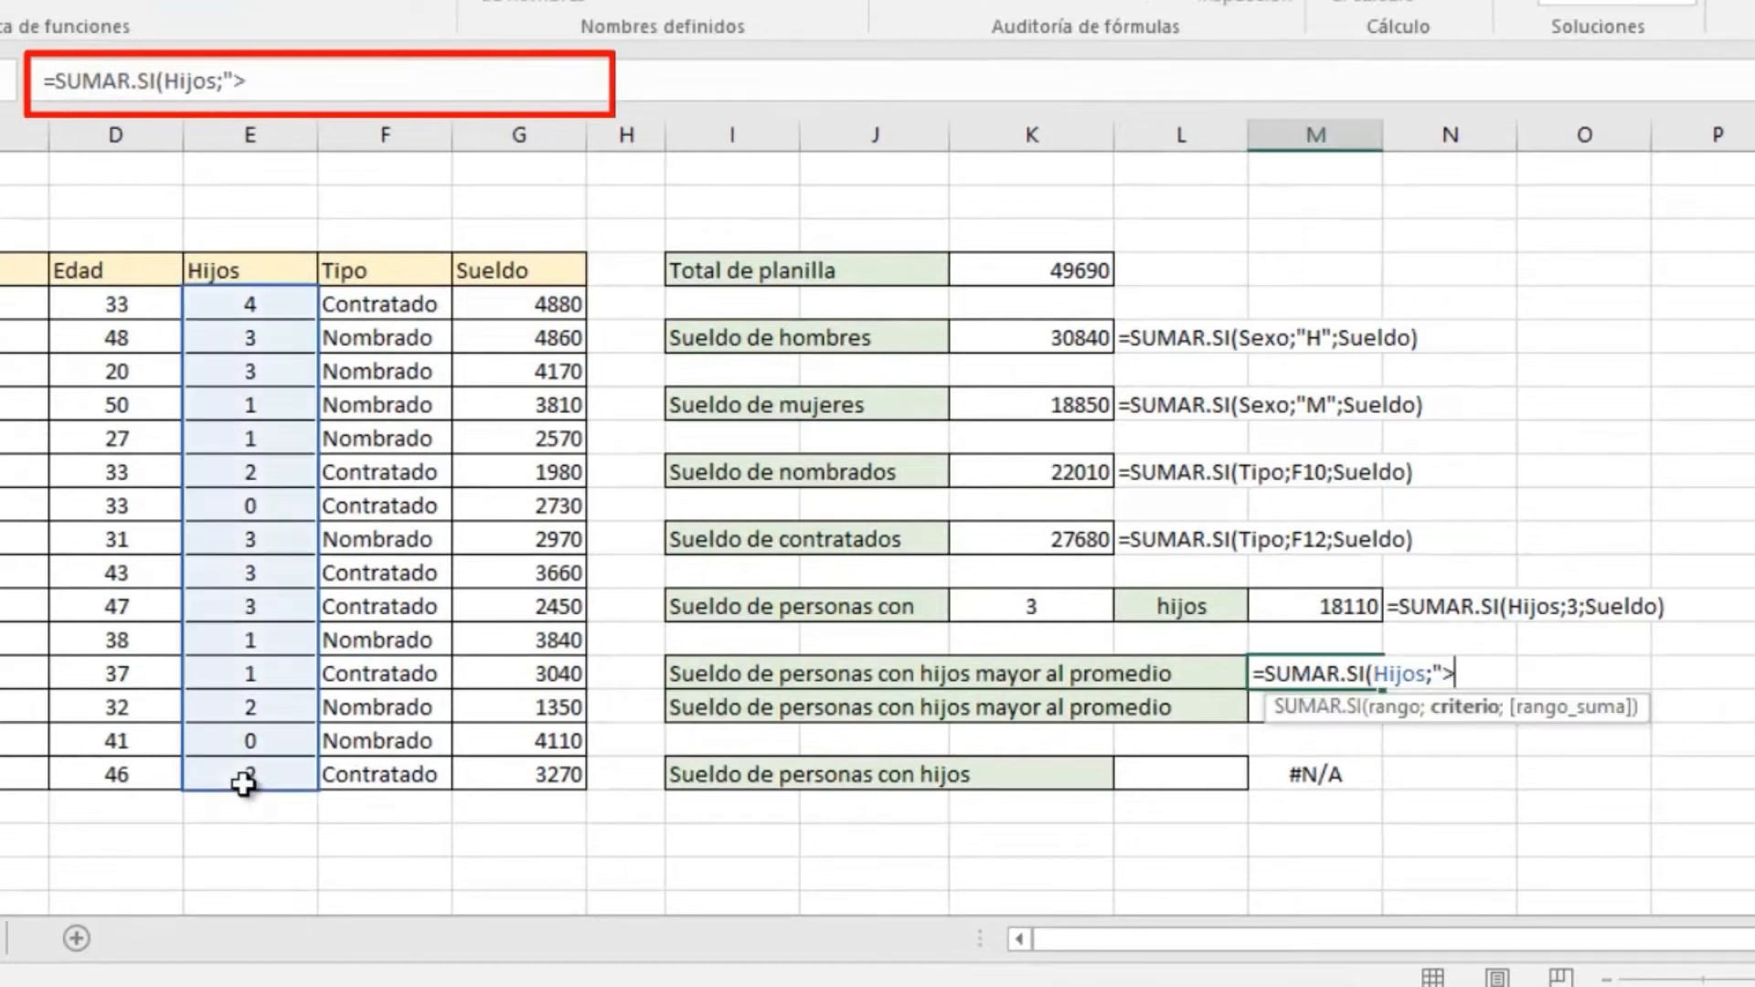
{"action": "type", "text": "\"&PRO"}
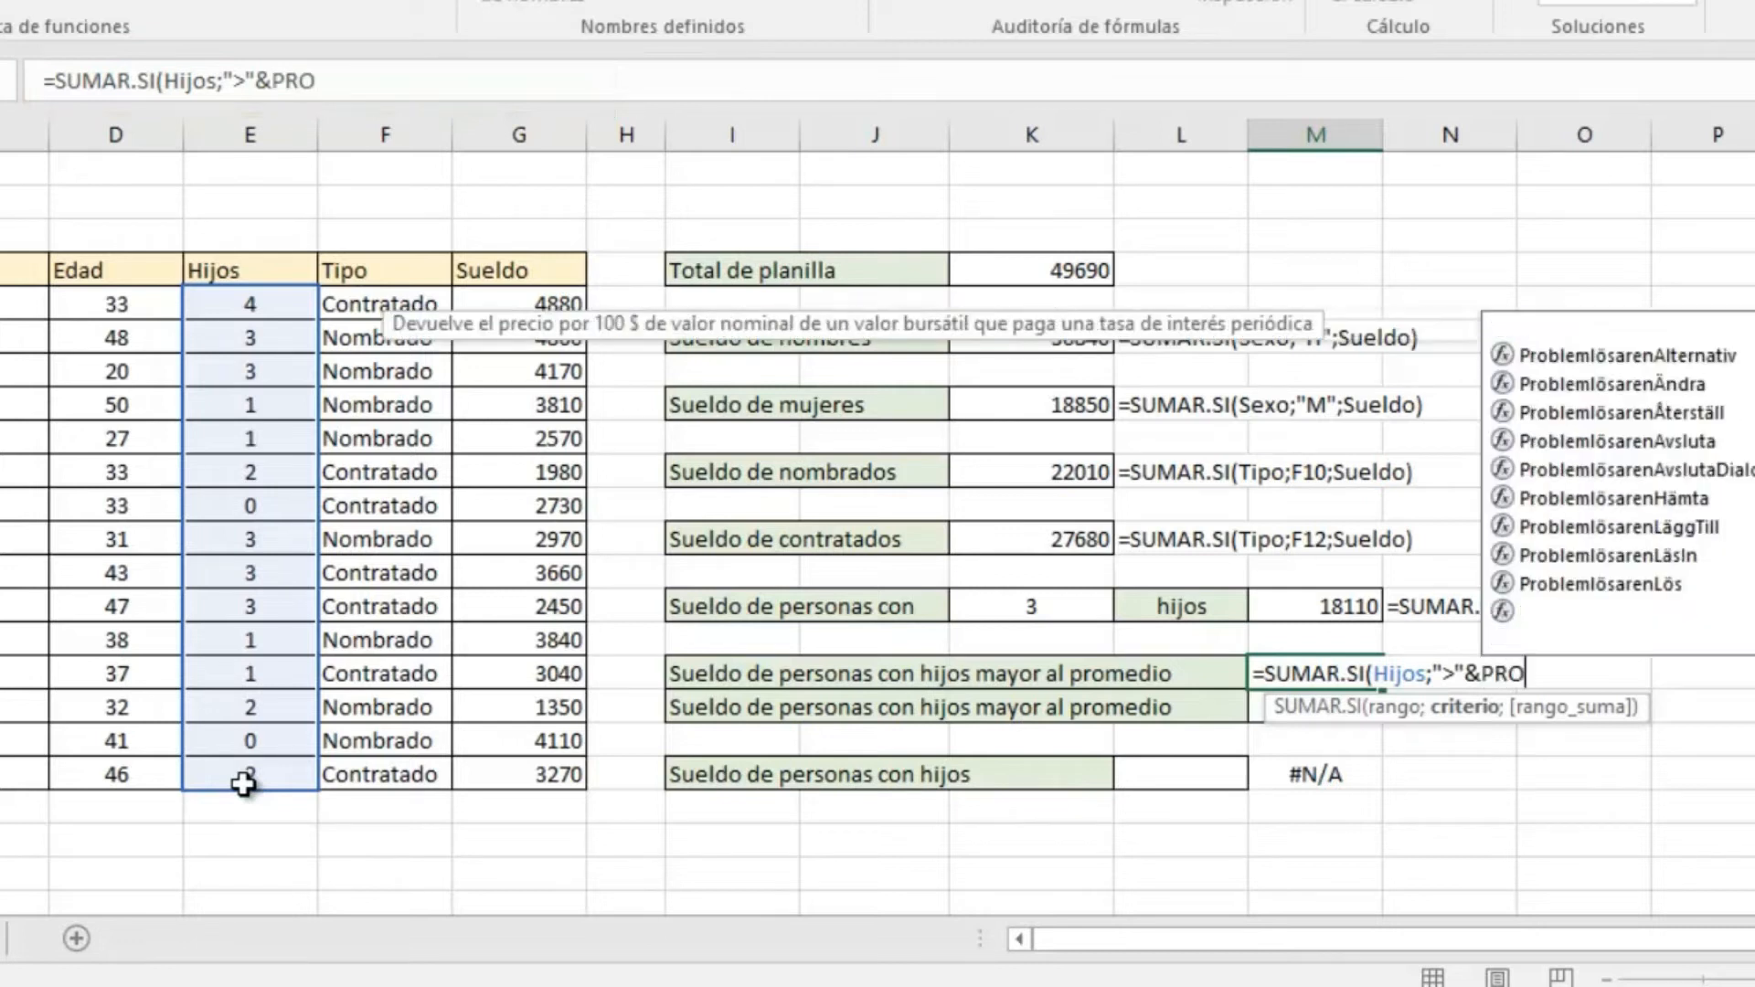
{"action": "type", "text": "MEDIO("}
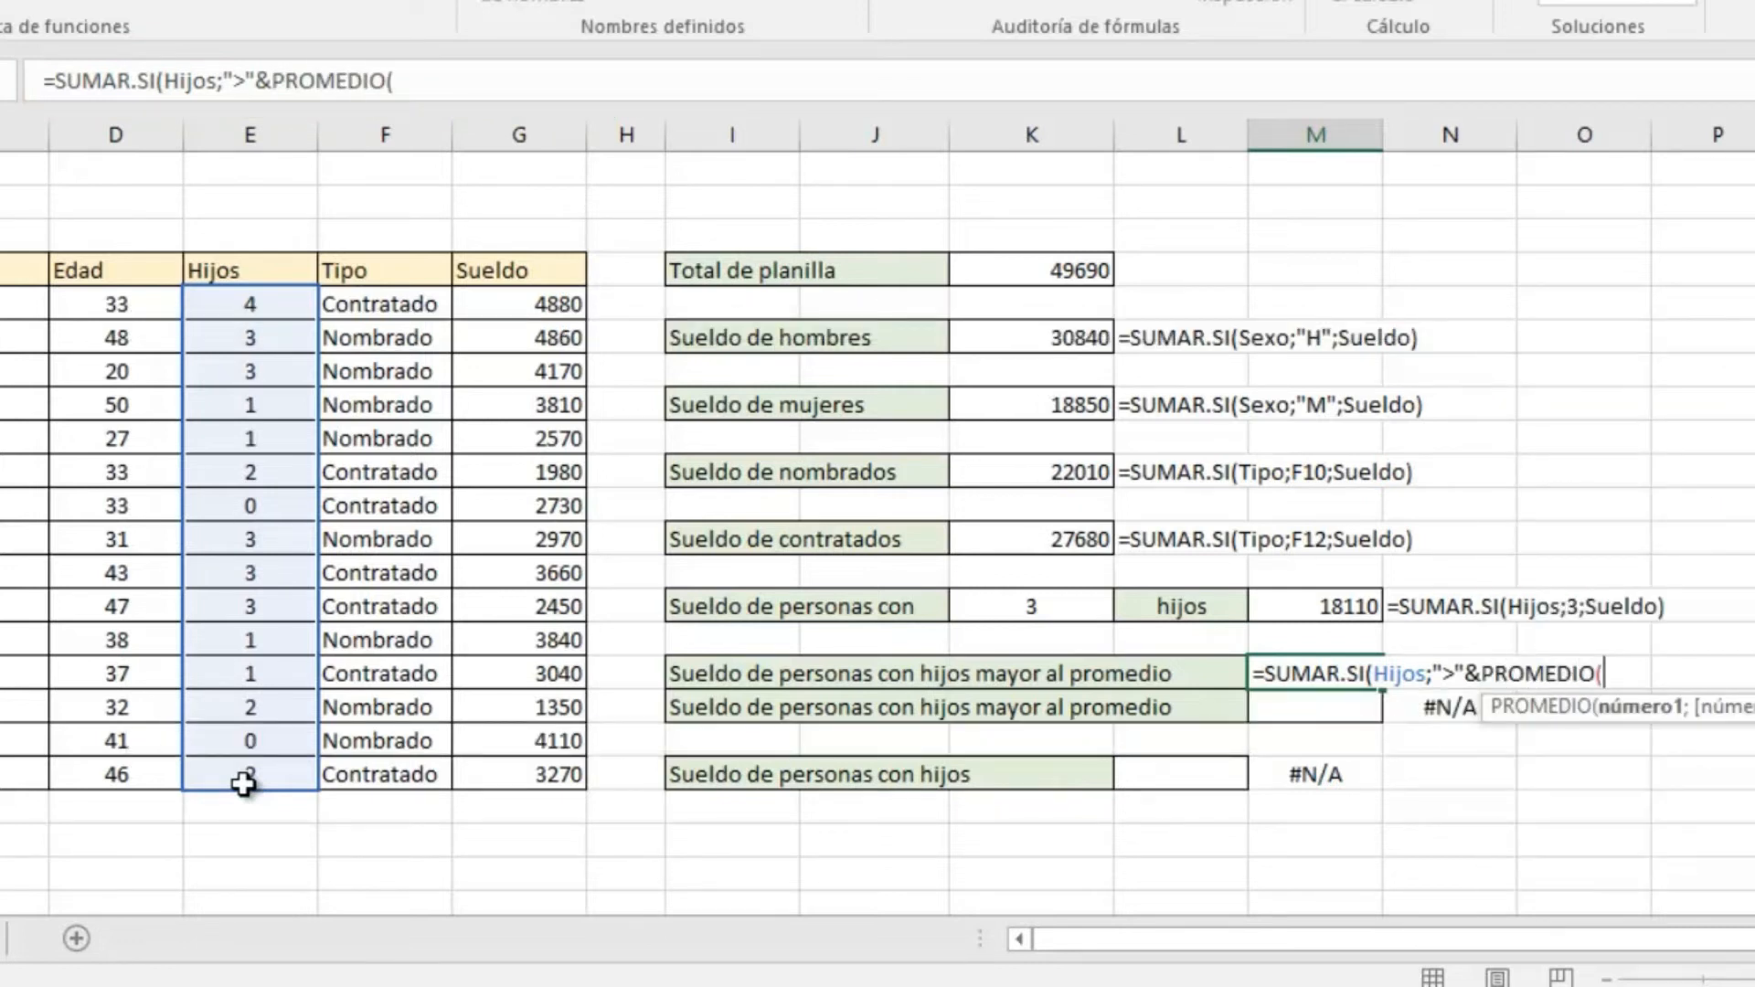
{"action": "left_click_drag", "start_coordinate": [240, 301], "coordinate": [279, 779]}
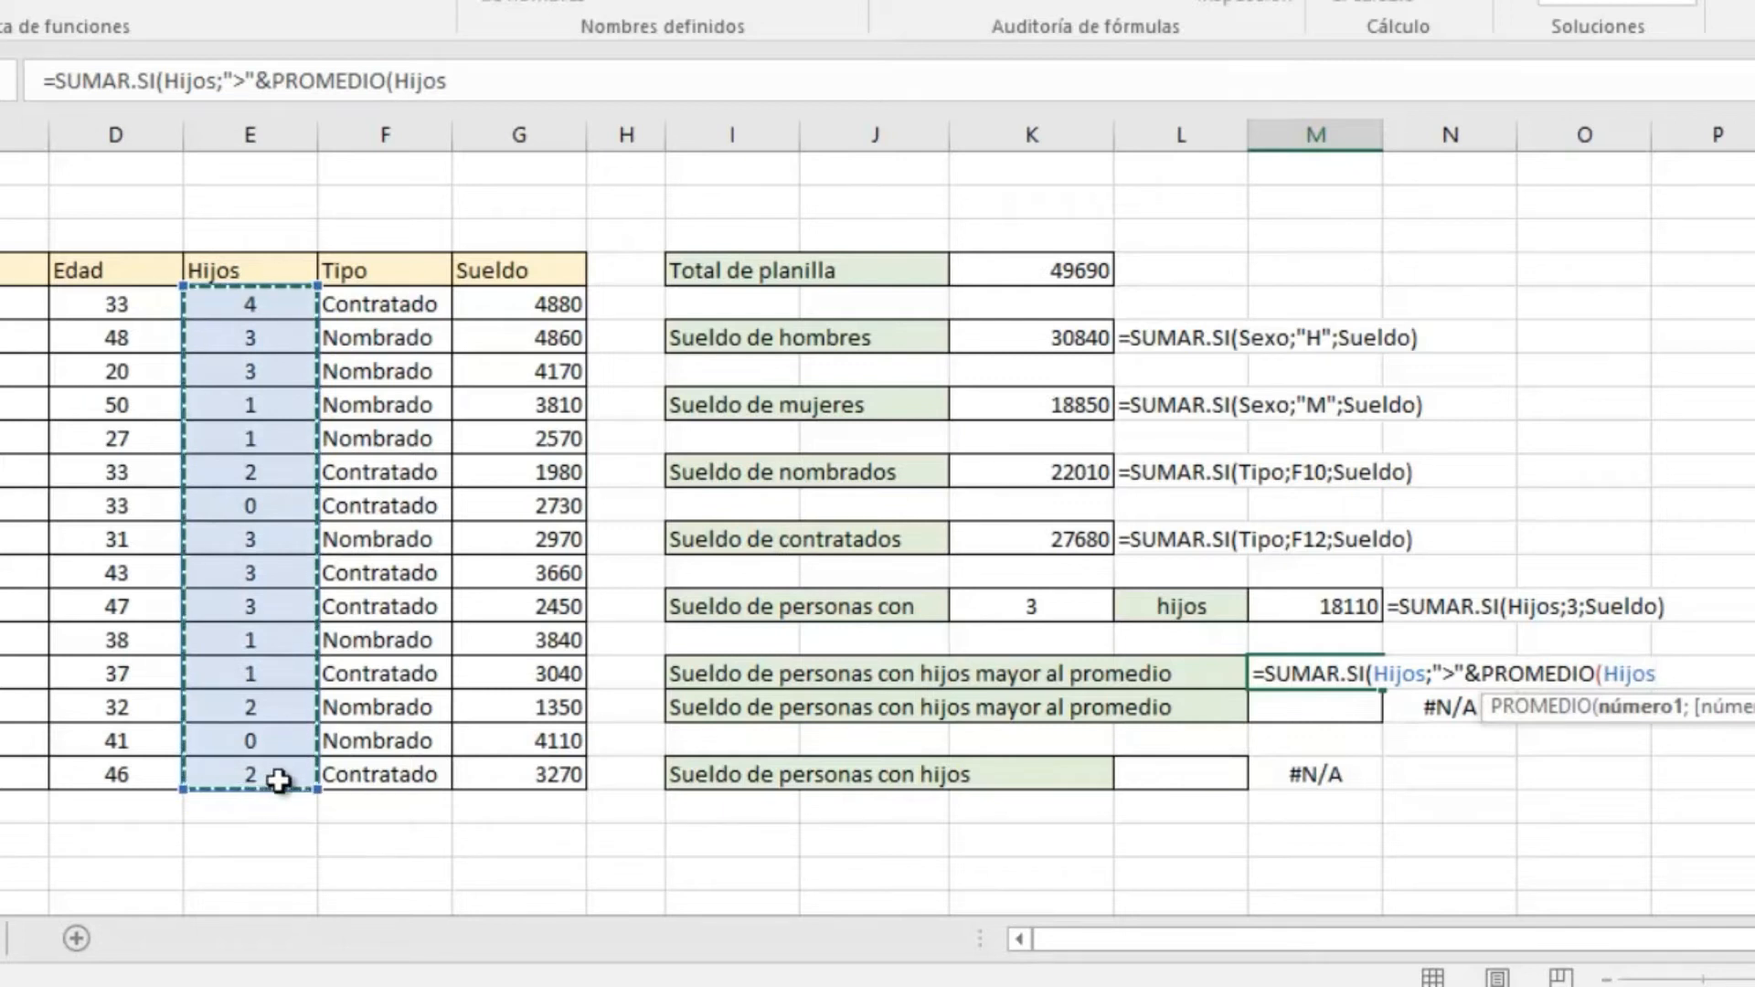
{"action": "type", "text": ");"}
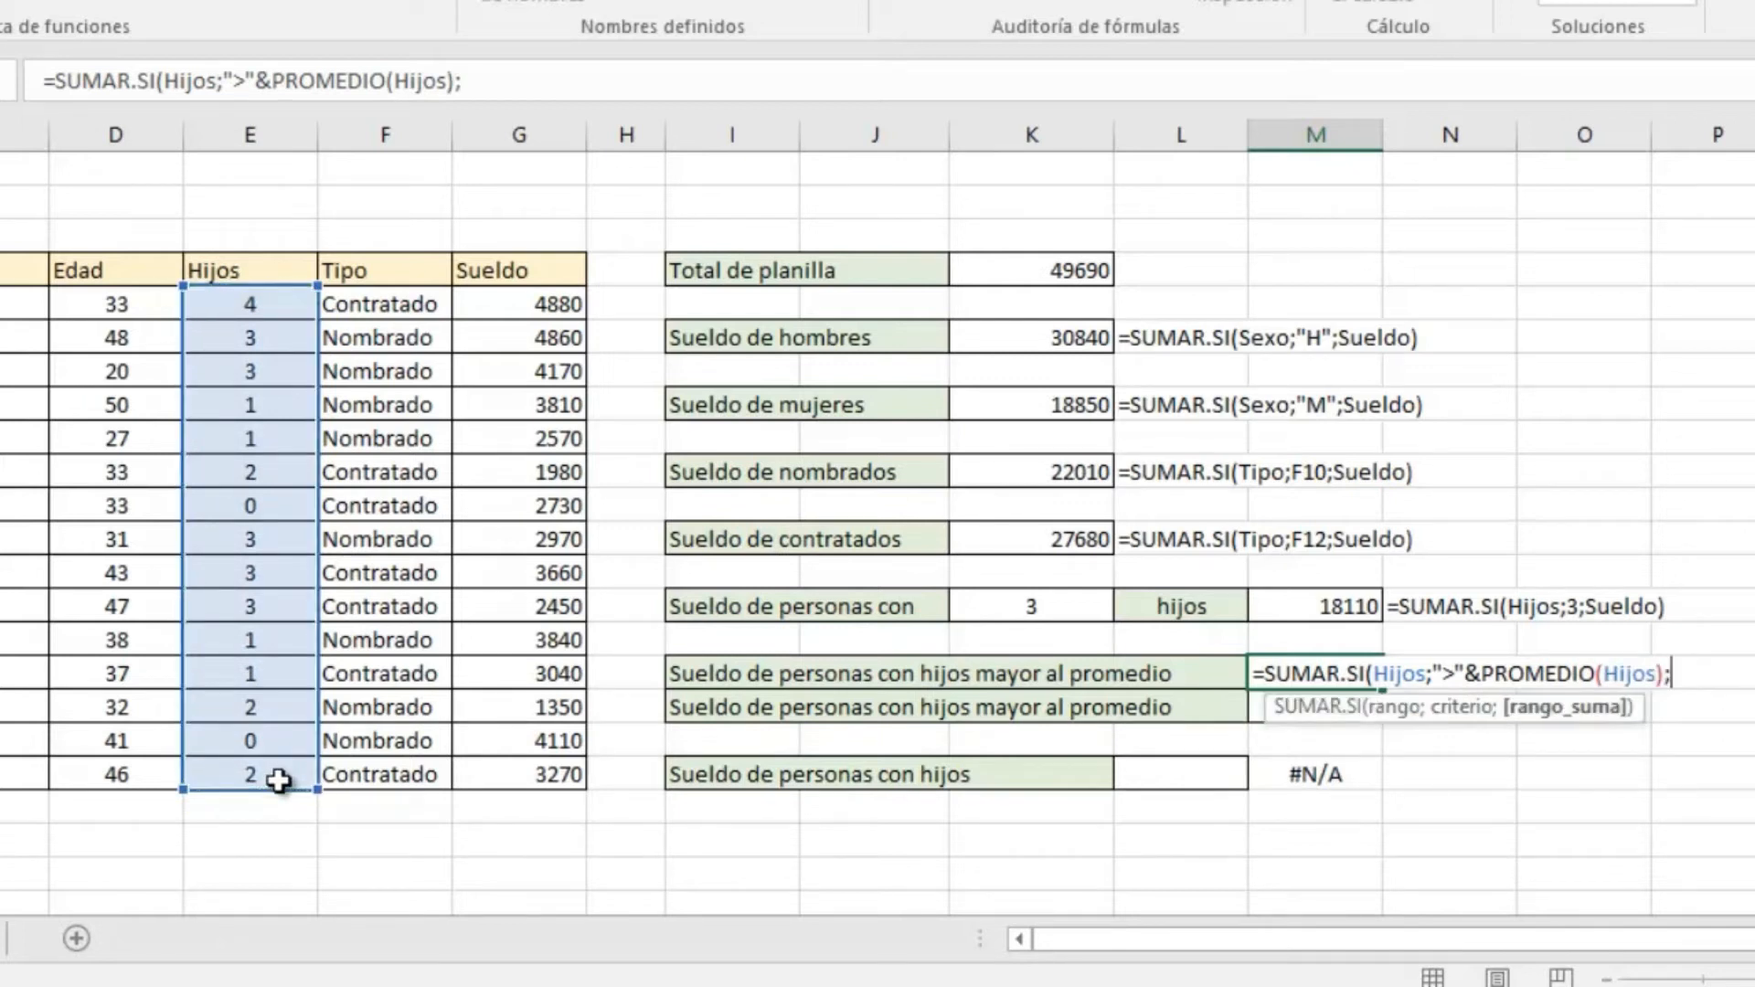
{"action": "left_click_drag", "start_coordinate": [520, 303], "coordinate": [498, 763]}
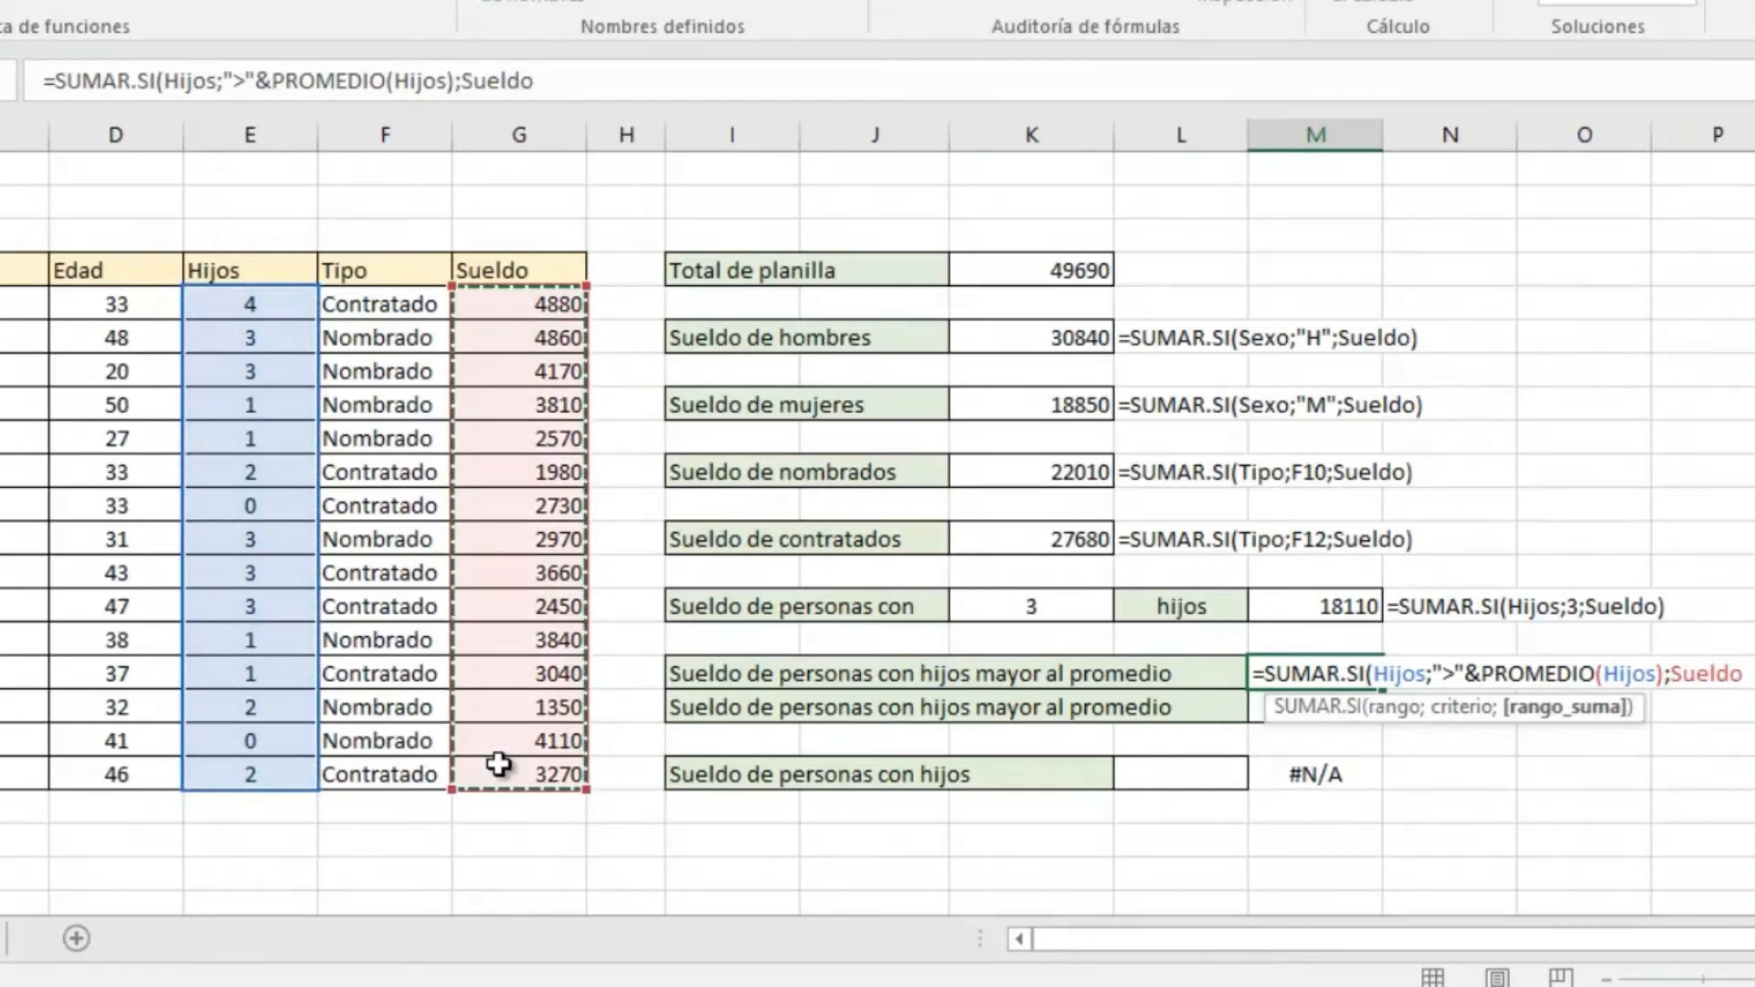
{"action": "key", "text": "Return"}
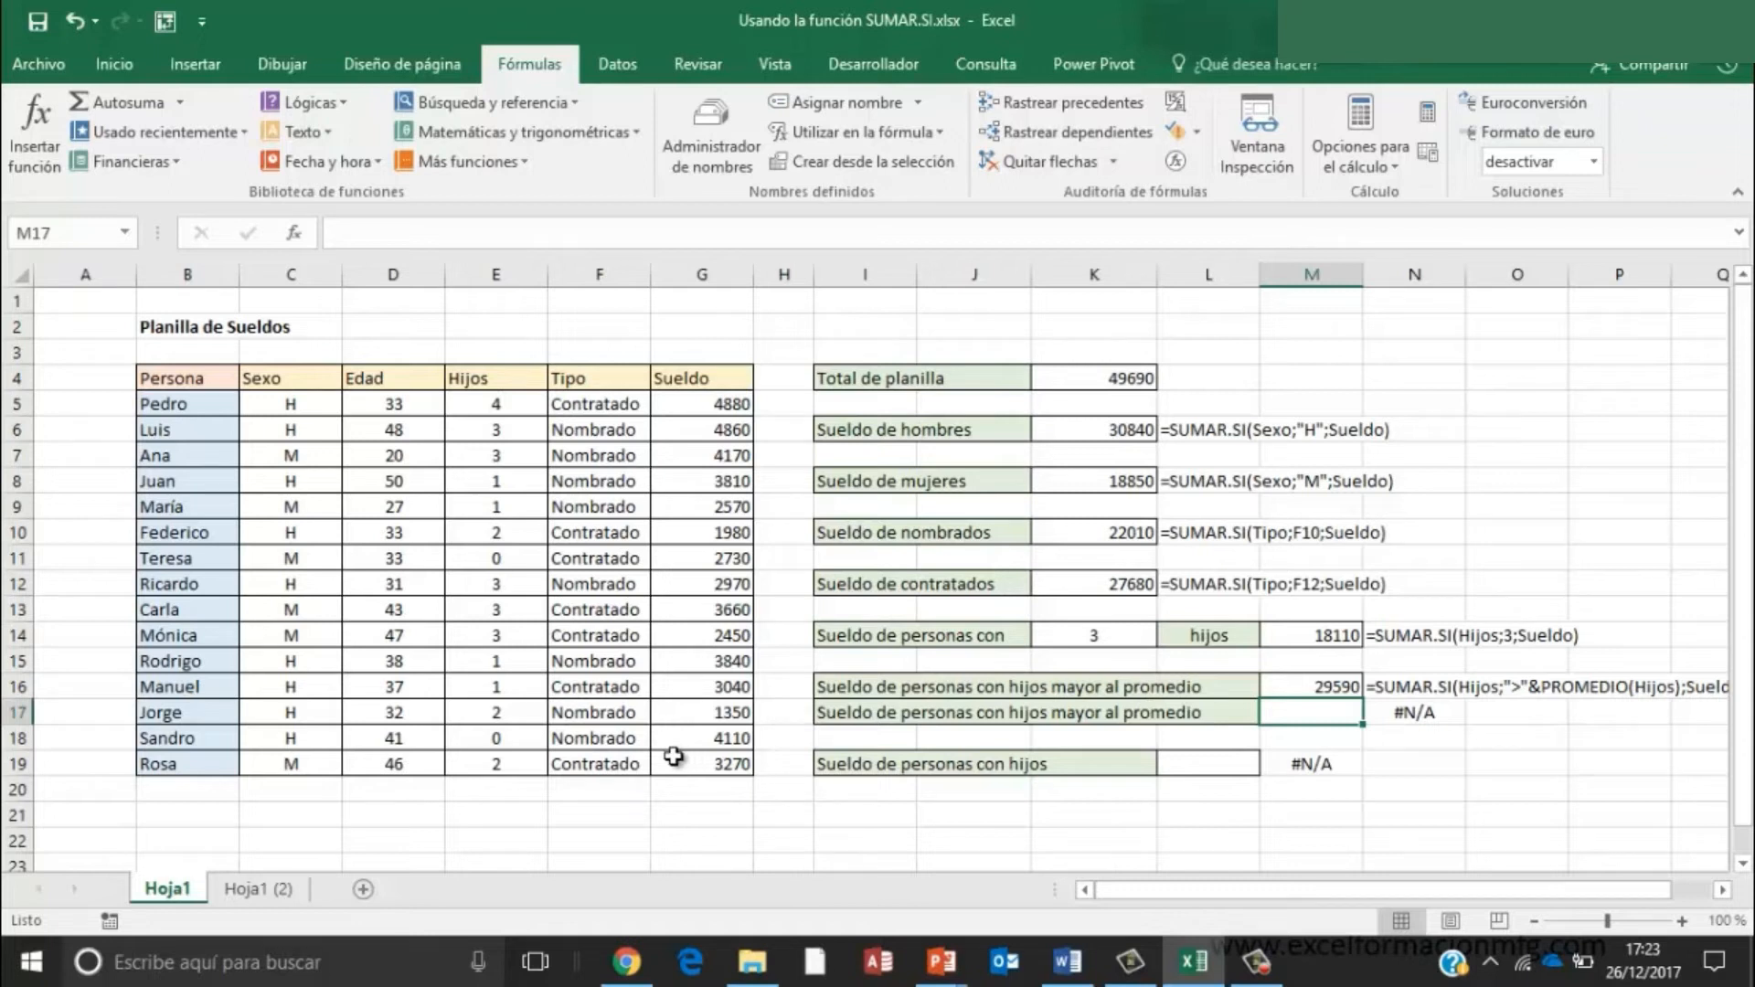
- Calculate Sueldo de personas con hijos in cell L19 with the formula =SUMAR.SI(Hijos;">0";Sueldo)
{"action": "left_click", "coordinate": [1191, 761]}
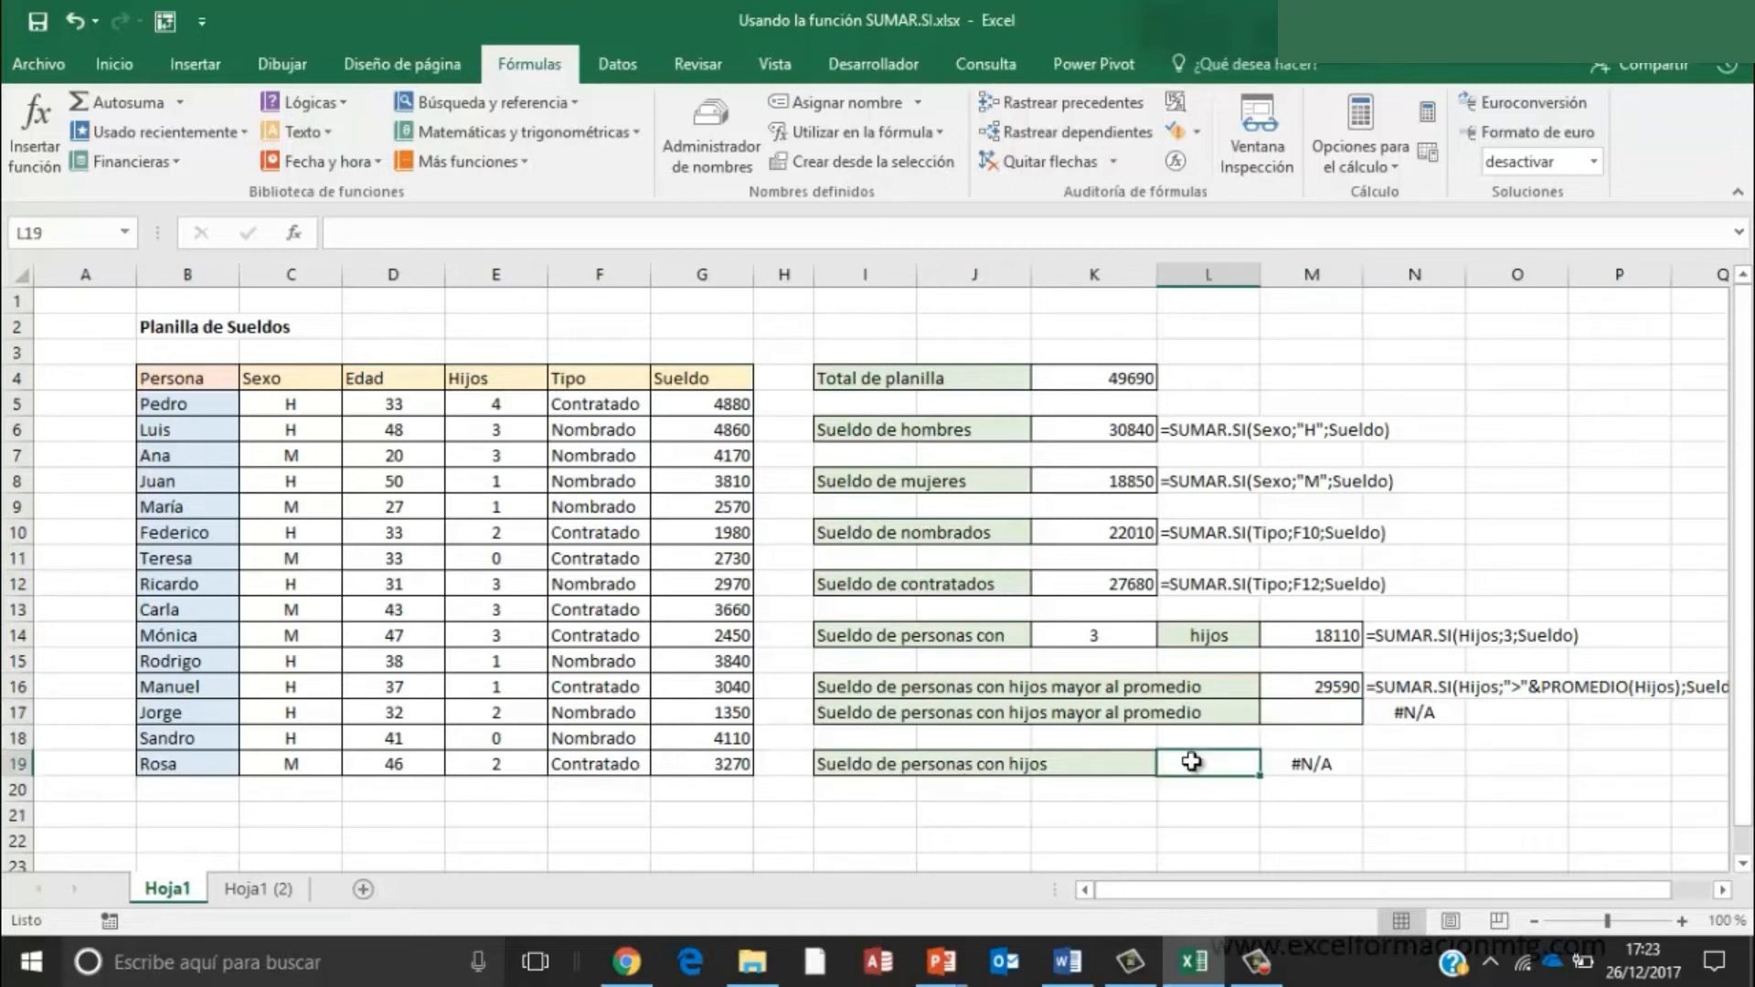
{"action": "type", "text": "=SUMA"}
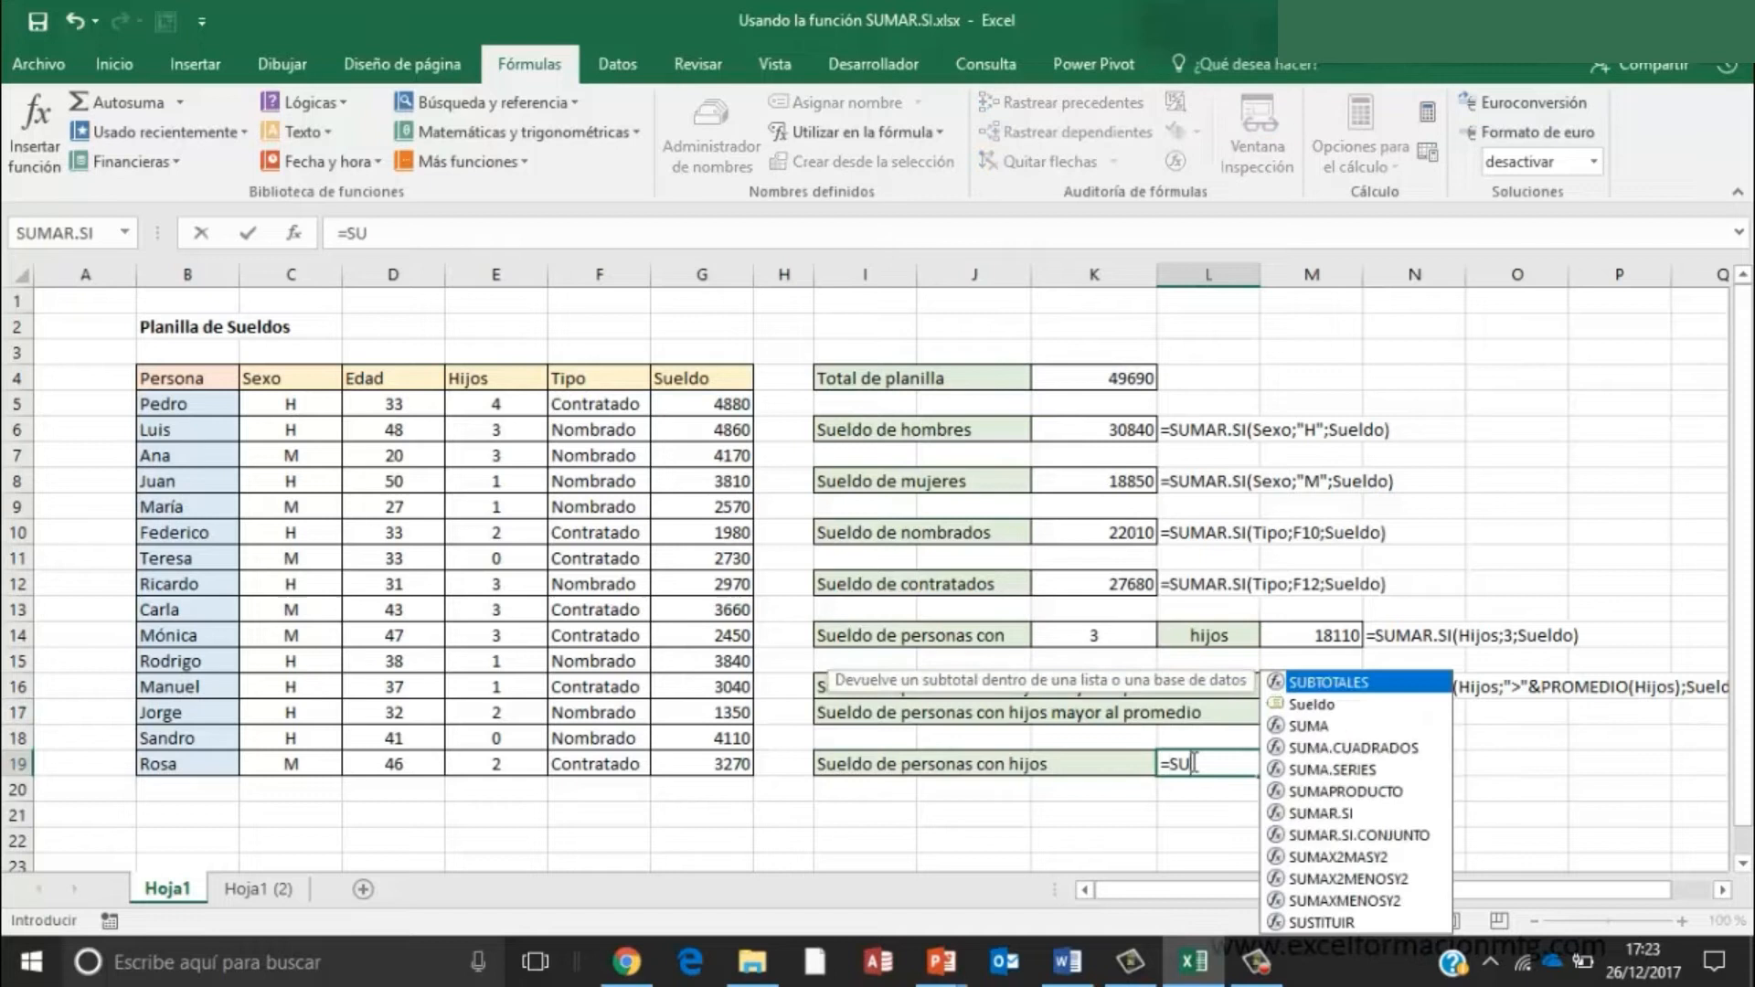
{"action": "key", "text": "Down"}
{"action": "key", "text": "Down"}
{"action": "key", "text": "Down"}
{"action": "key", "text": "Down"}
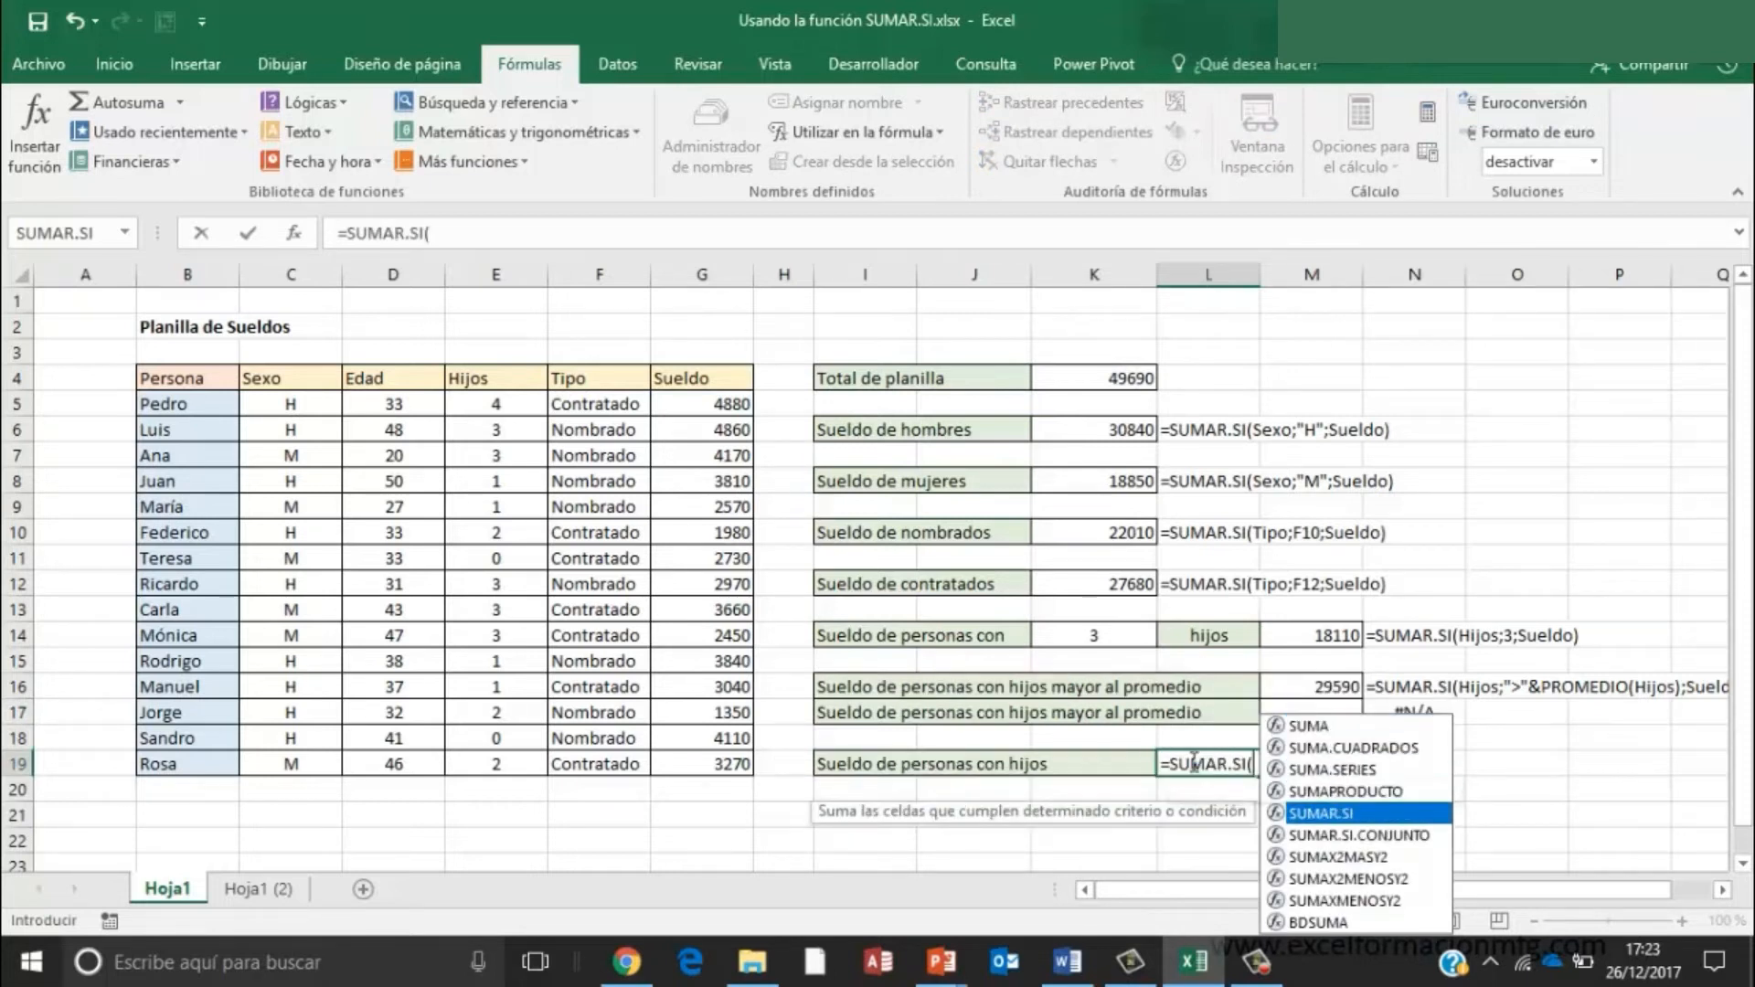
{"action": "key", "text": "Tab"}
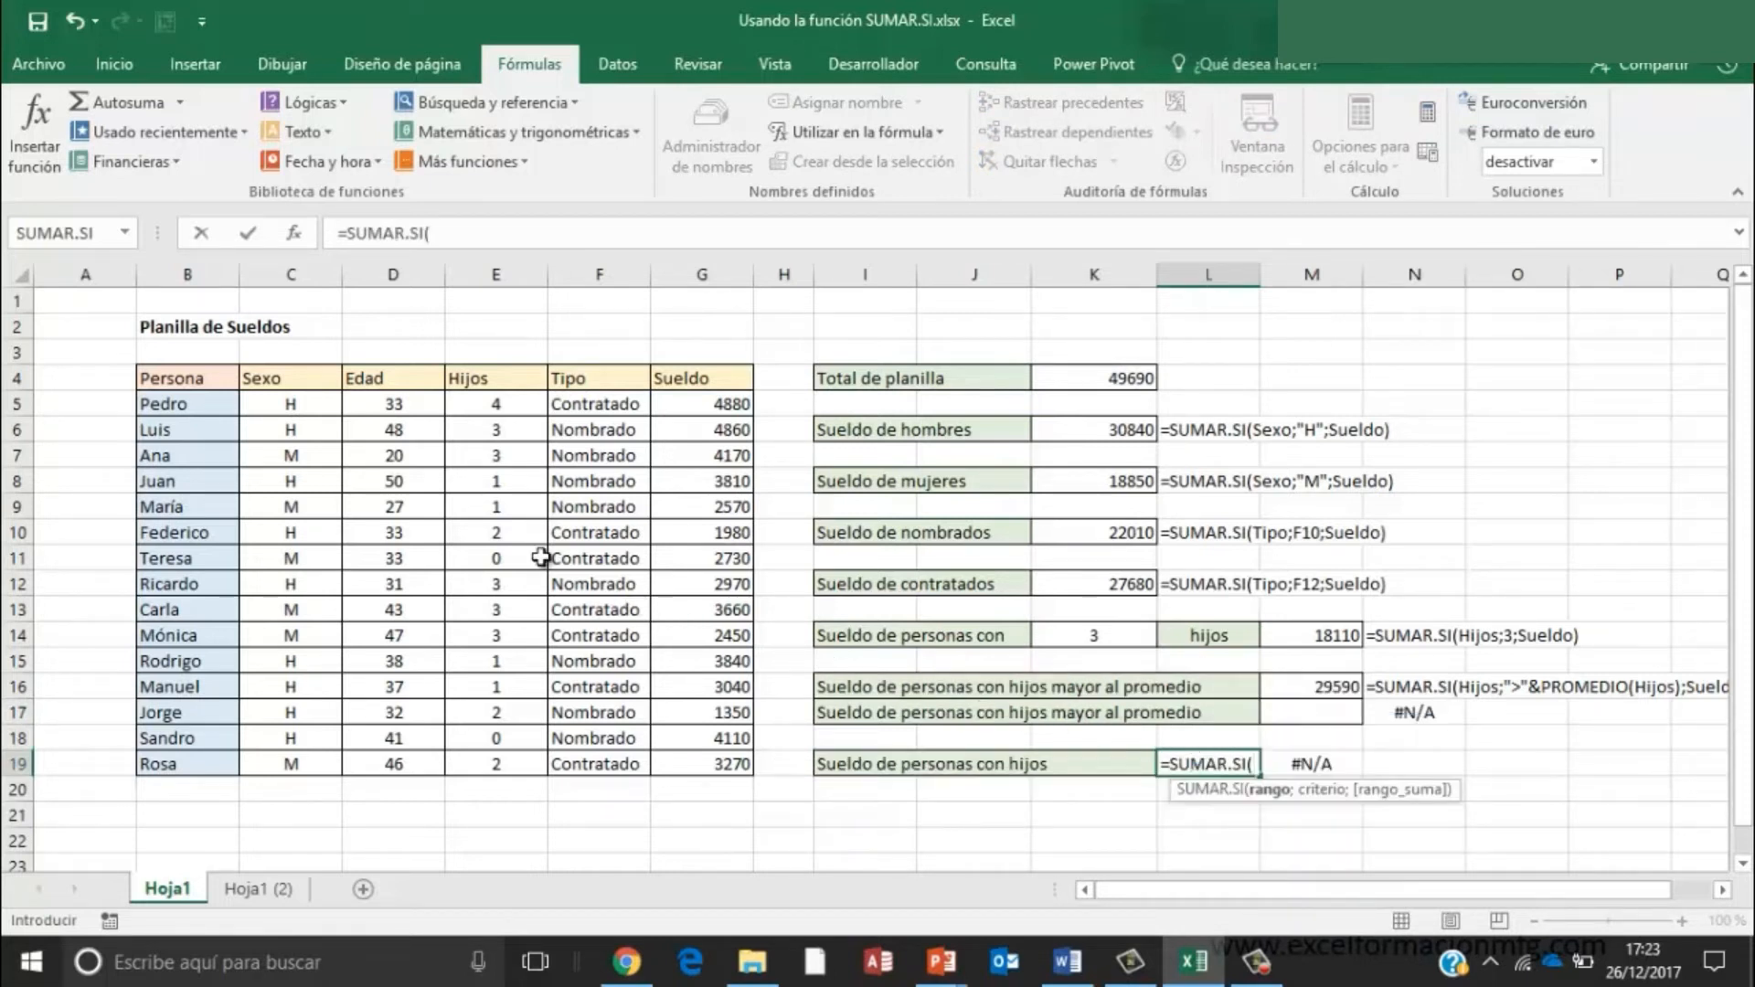
{"action": "left_click_drag", "start_coordinate": [494, 405], "coordinate": [495, 761]}
{"action": "type", "text": ";\">0\";"}
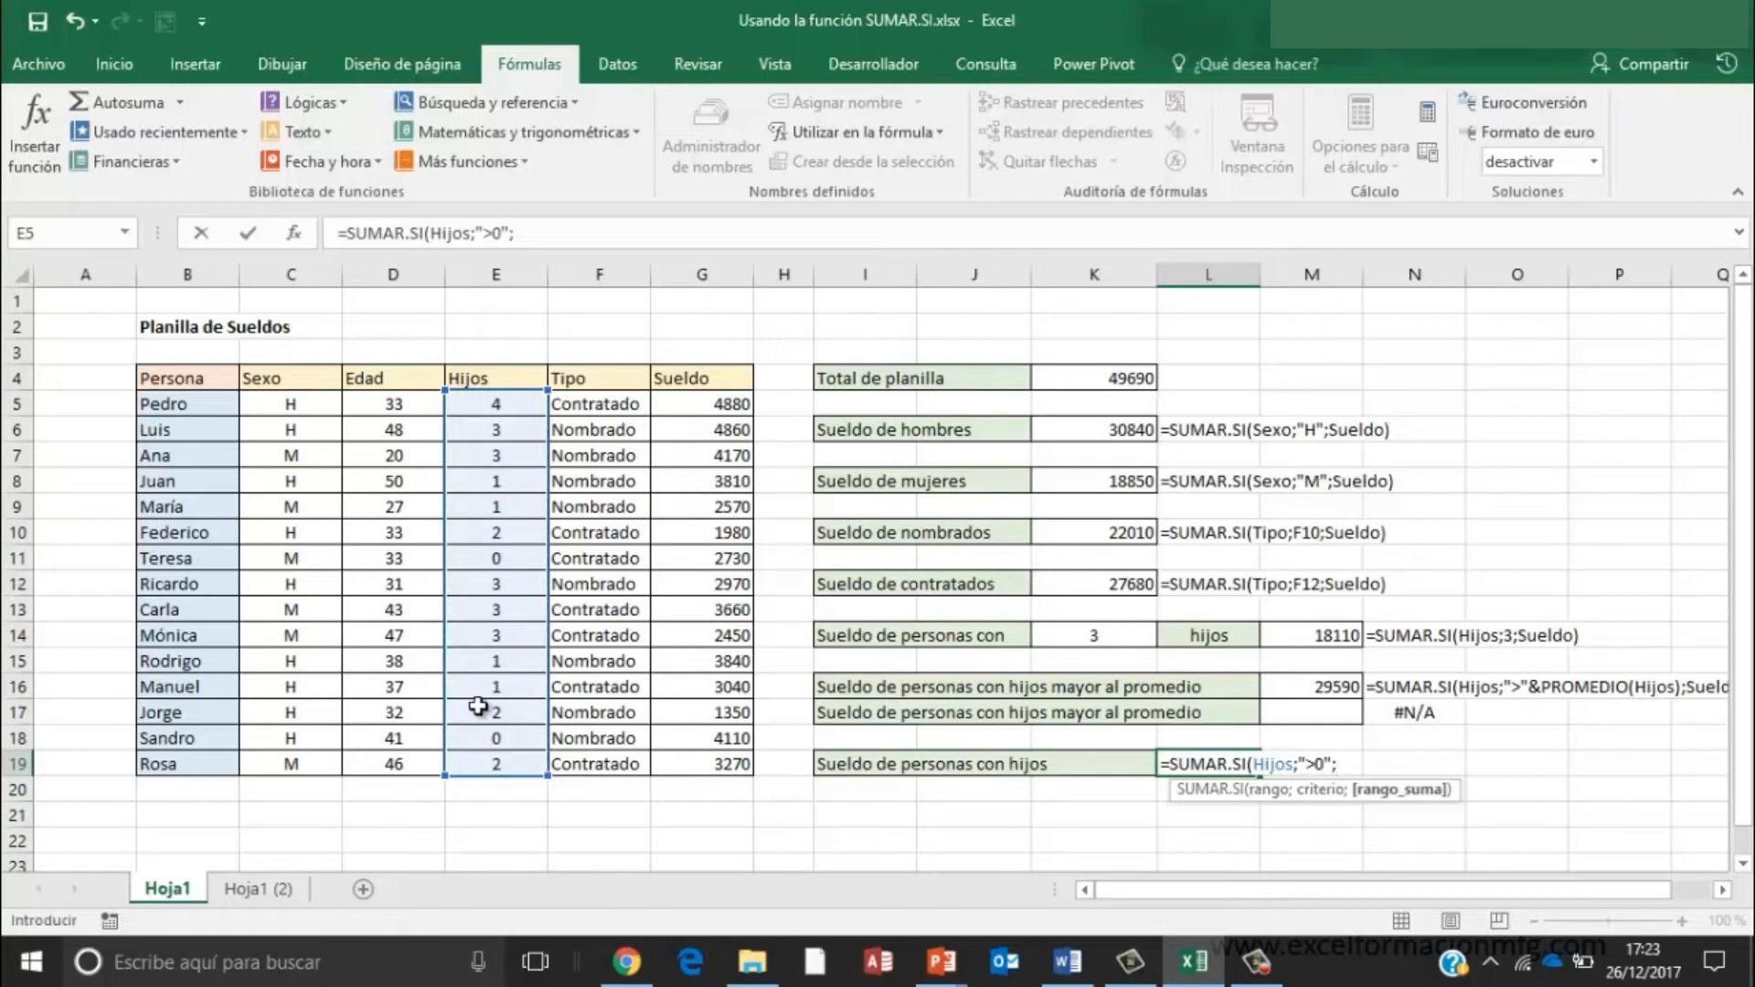
{"action": "left_click_drag", "start_coordinate": [709, 403], "coordinate": [701, 759]}
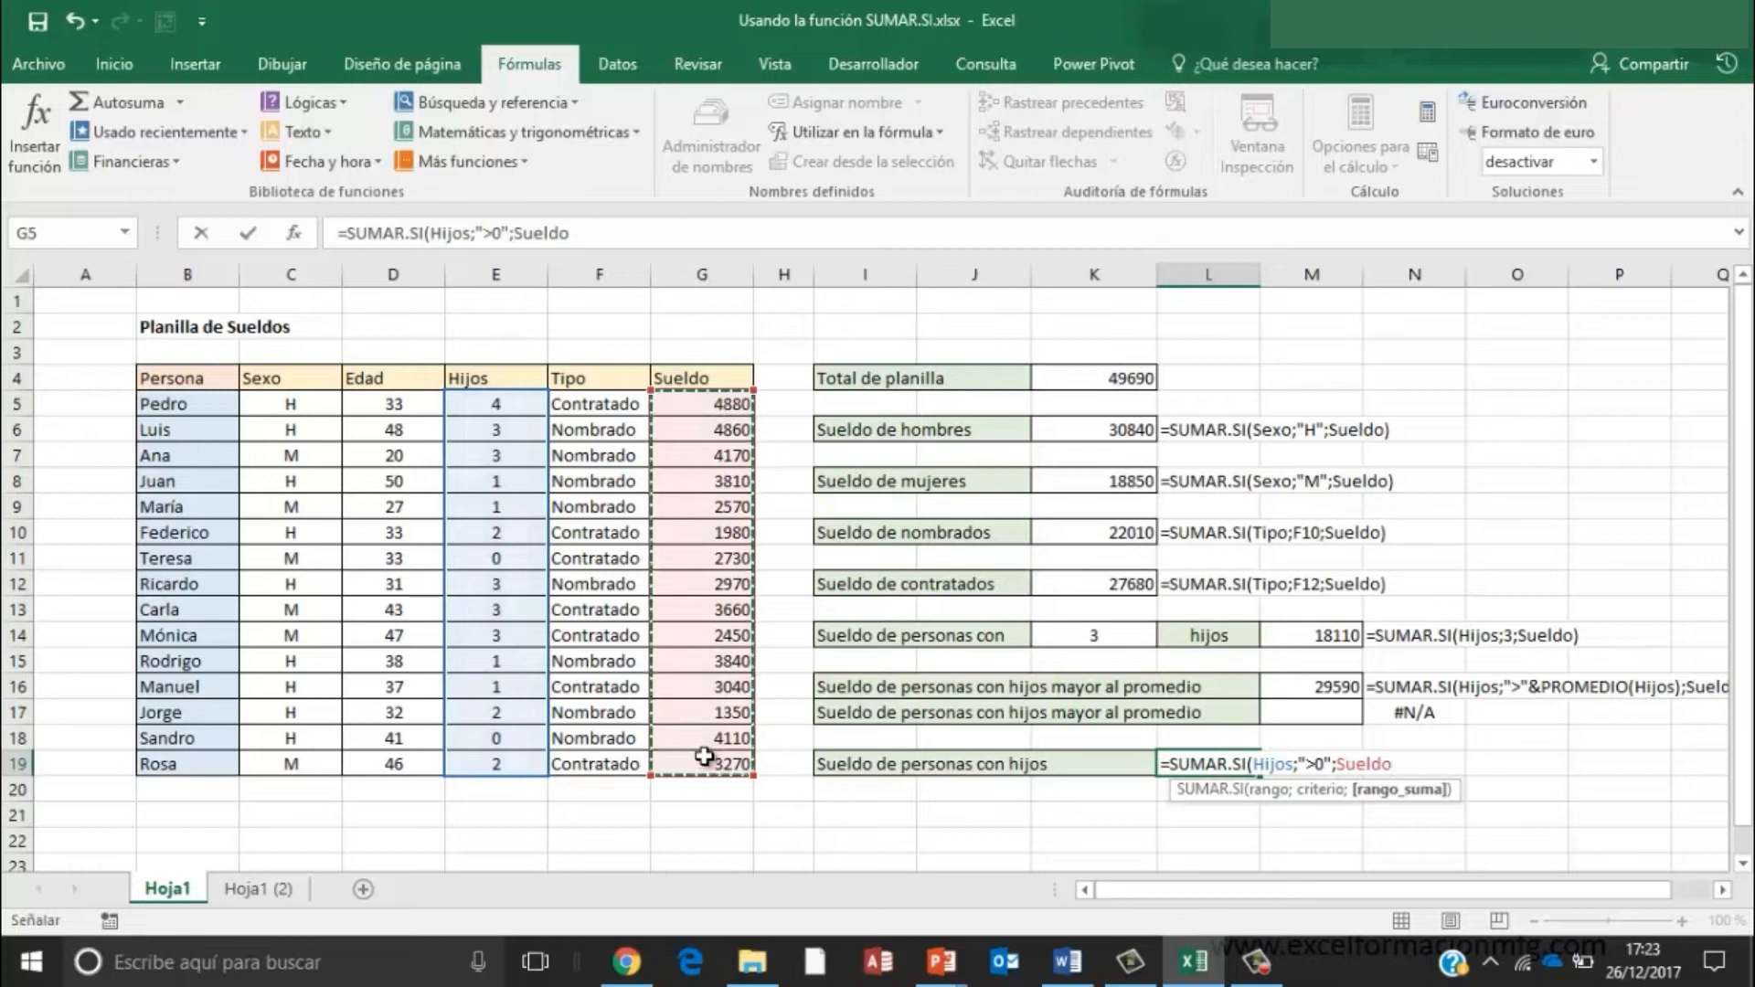
{"action": "type", "text": ")"}
{"action": "key", "text": "Return"}
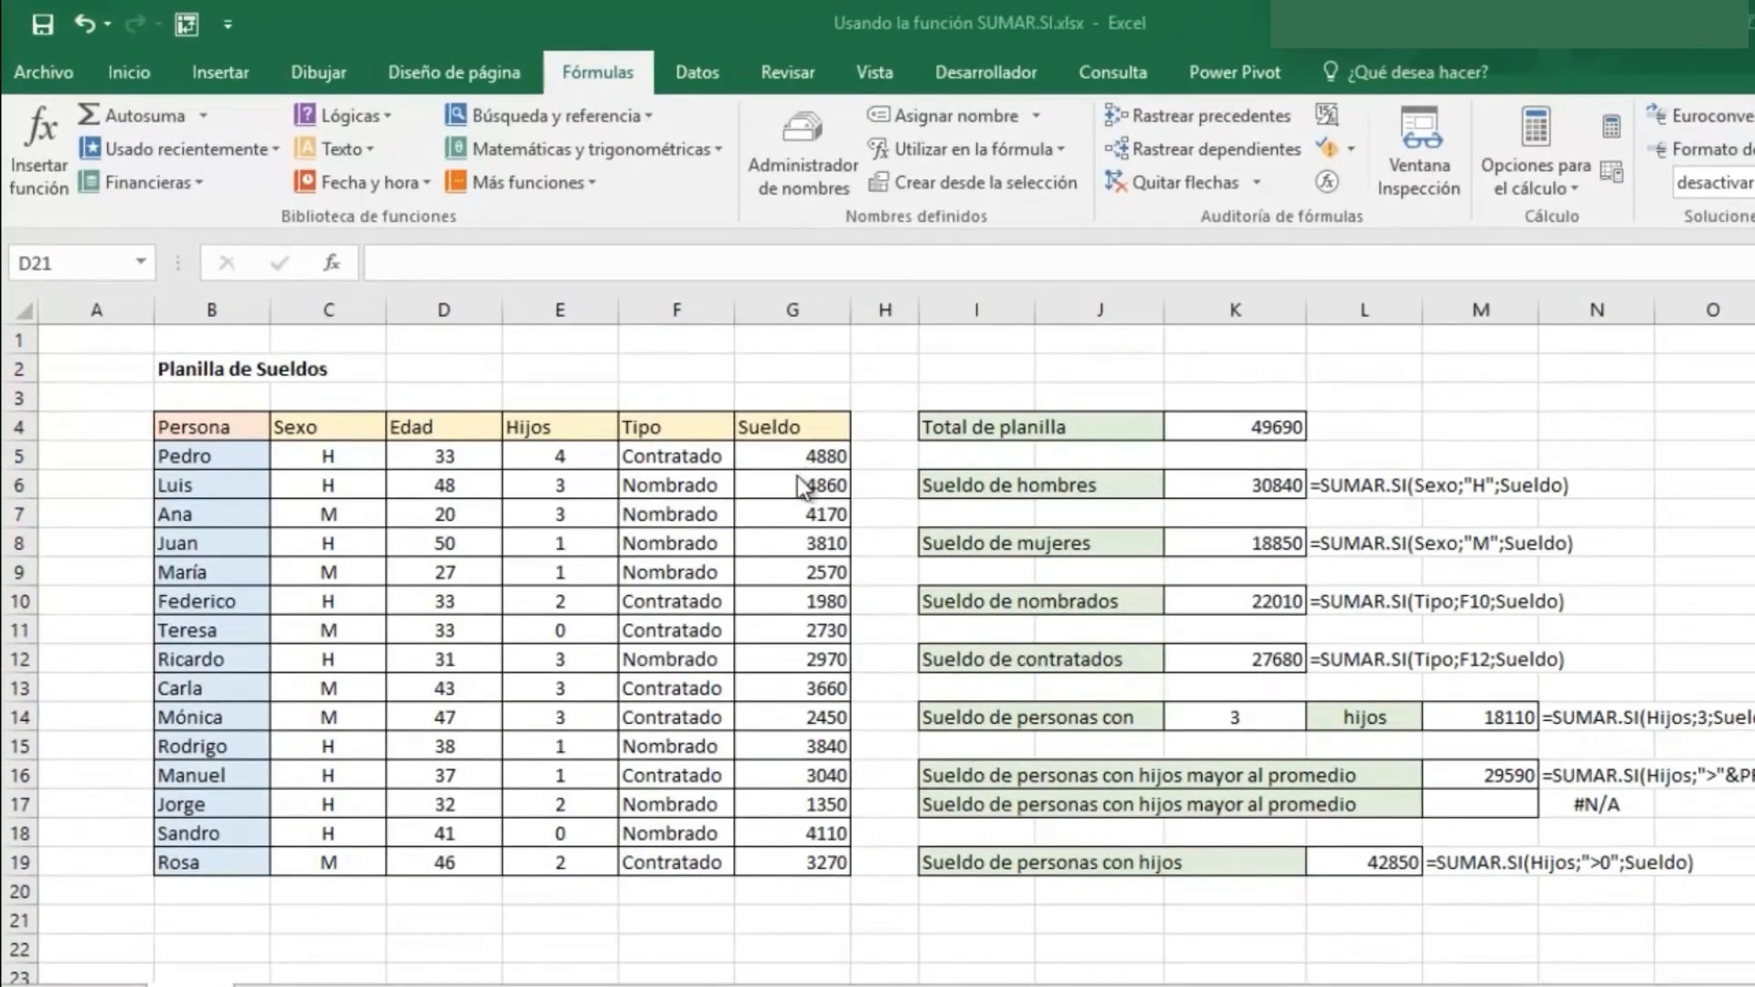
- Try summing the Sueldo column with Autosuma in cell G20 and clear the cell again
{"action": "left_click", "coordinate": [784, 889]}
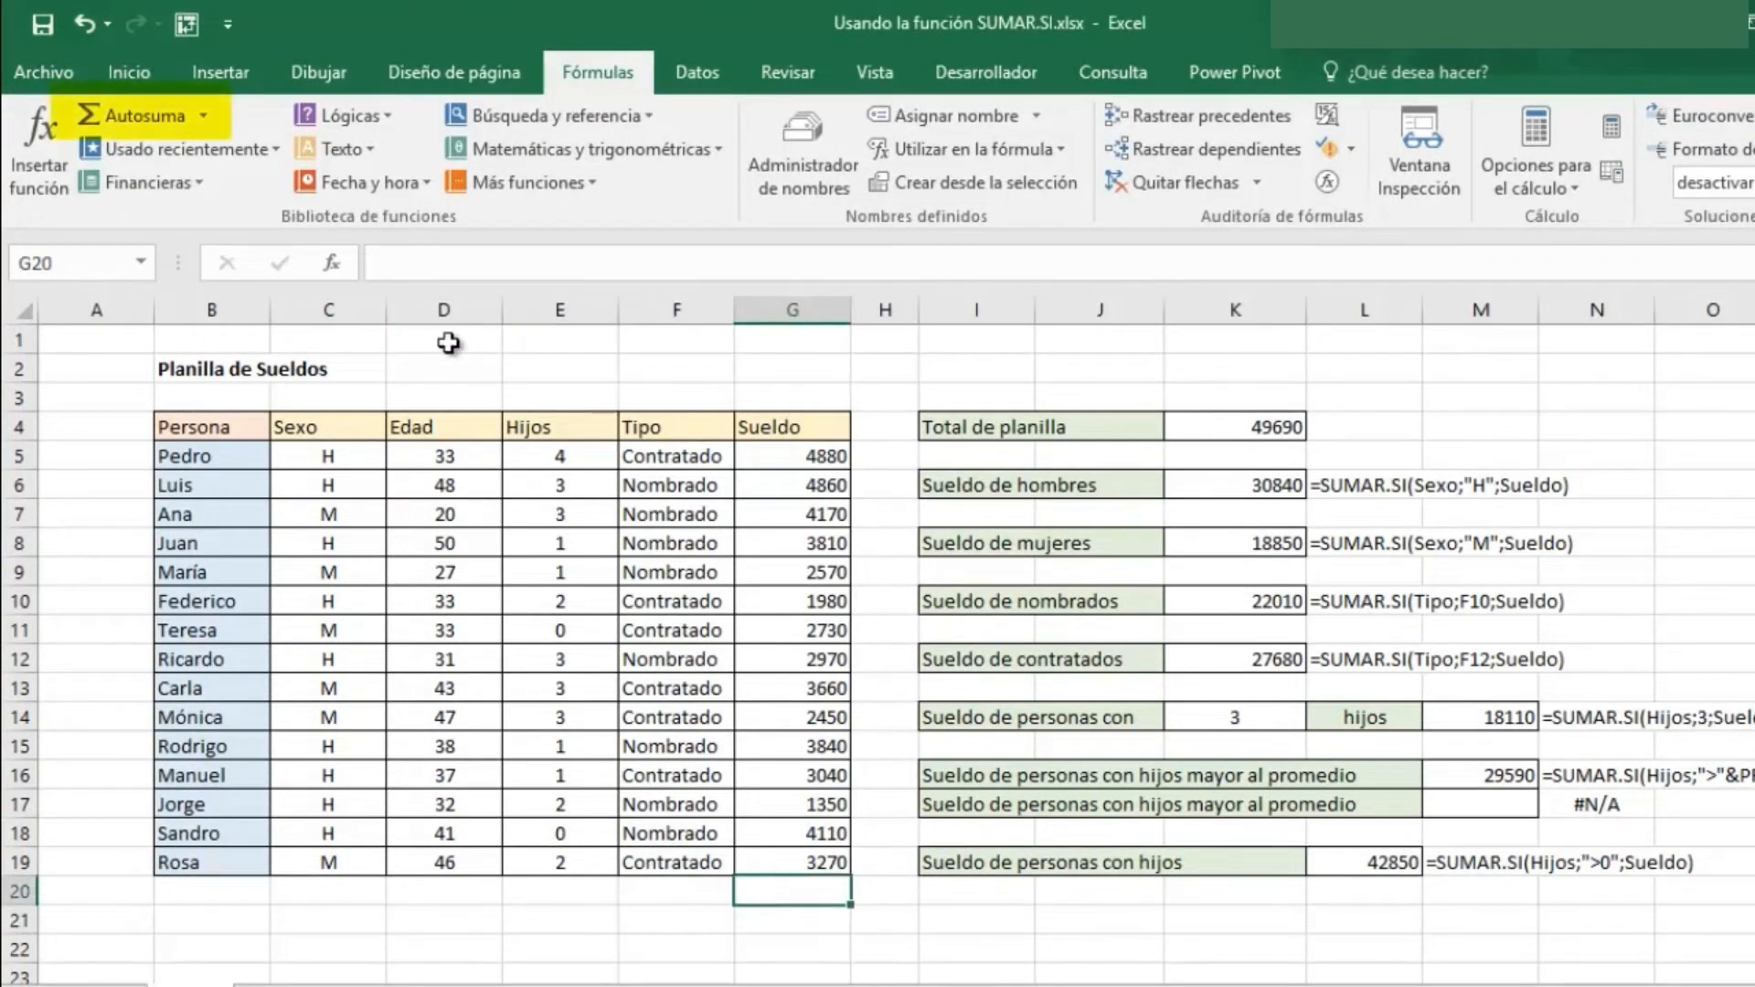
{"action": "left_click", "coordinate": [124, 119]}
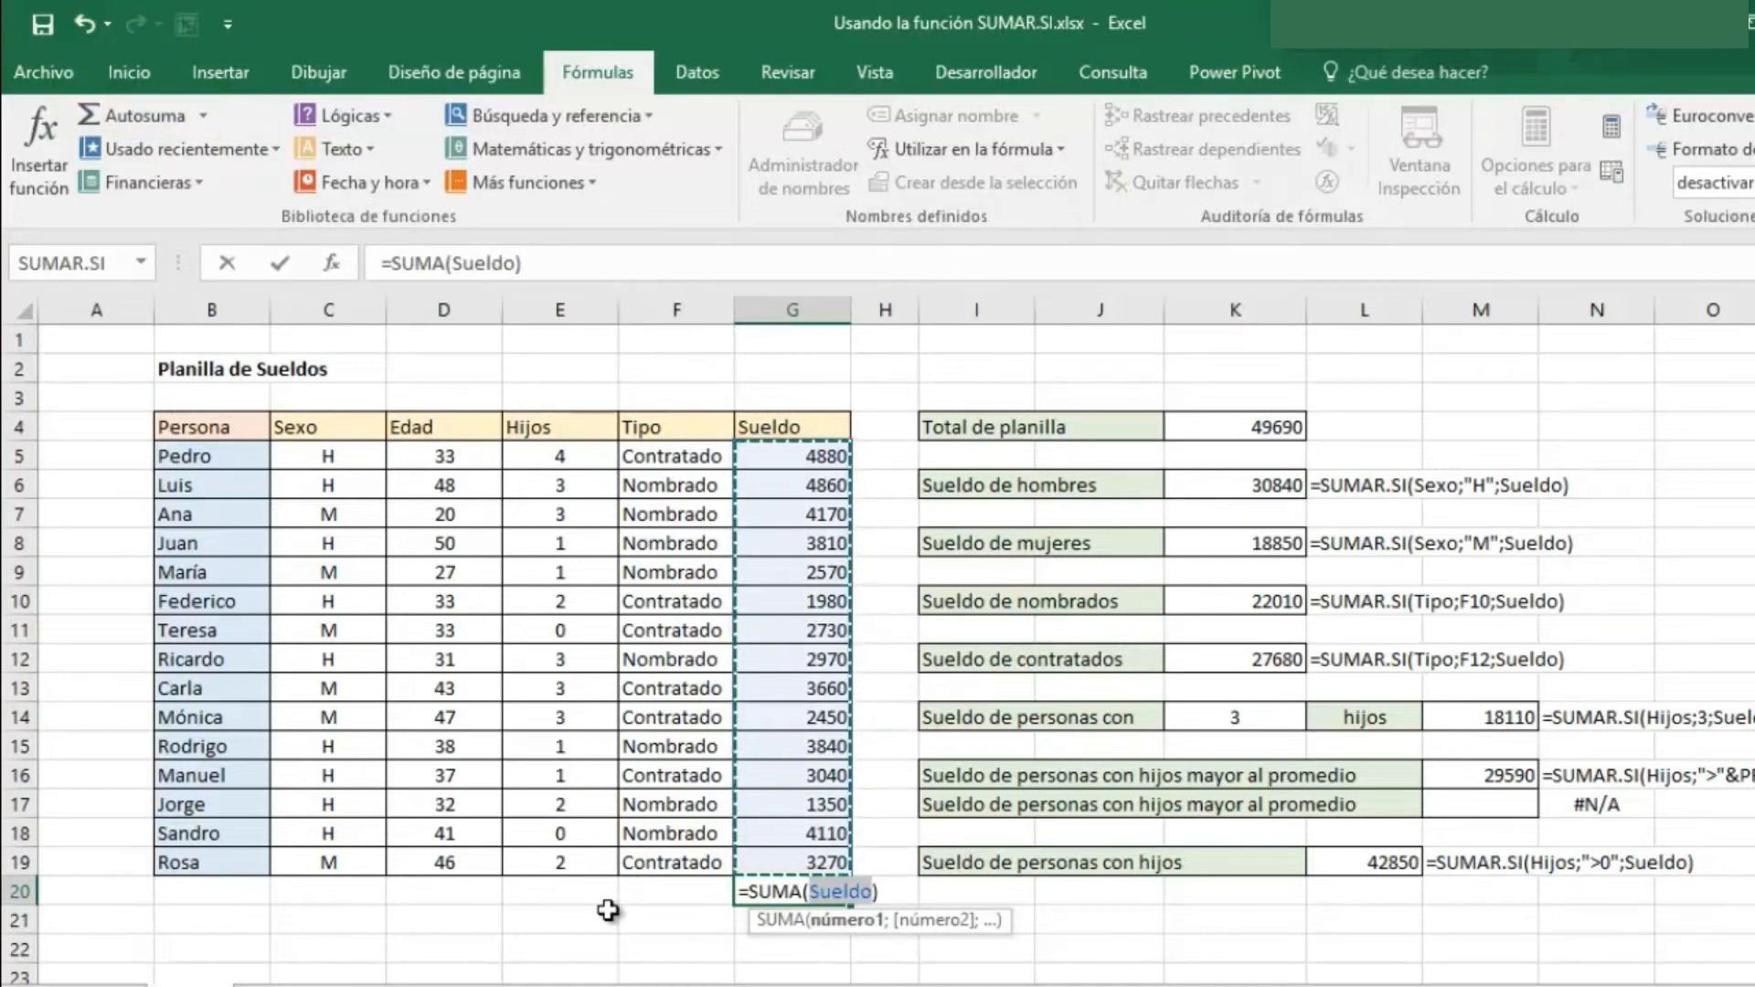
{"action": "key", "text": "Return"}
{"action": "key", "text": "Up"}
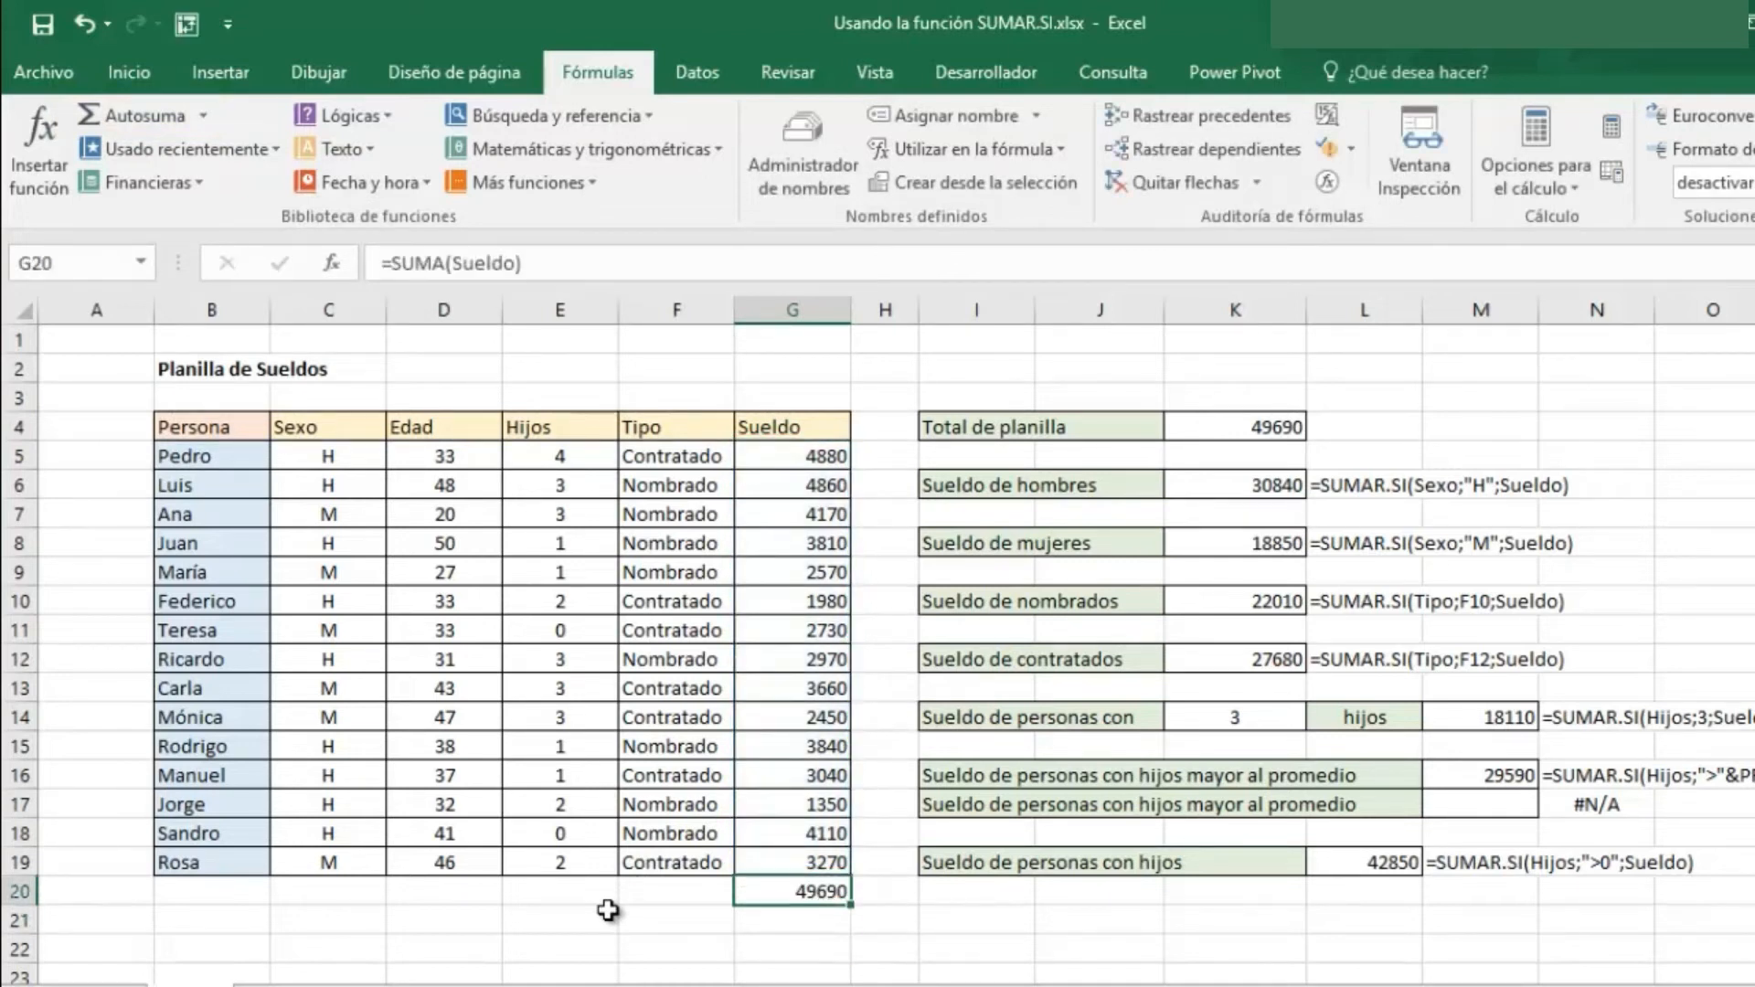
{"action": "key", "text": "Delete"}
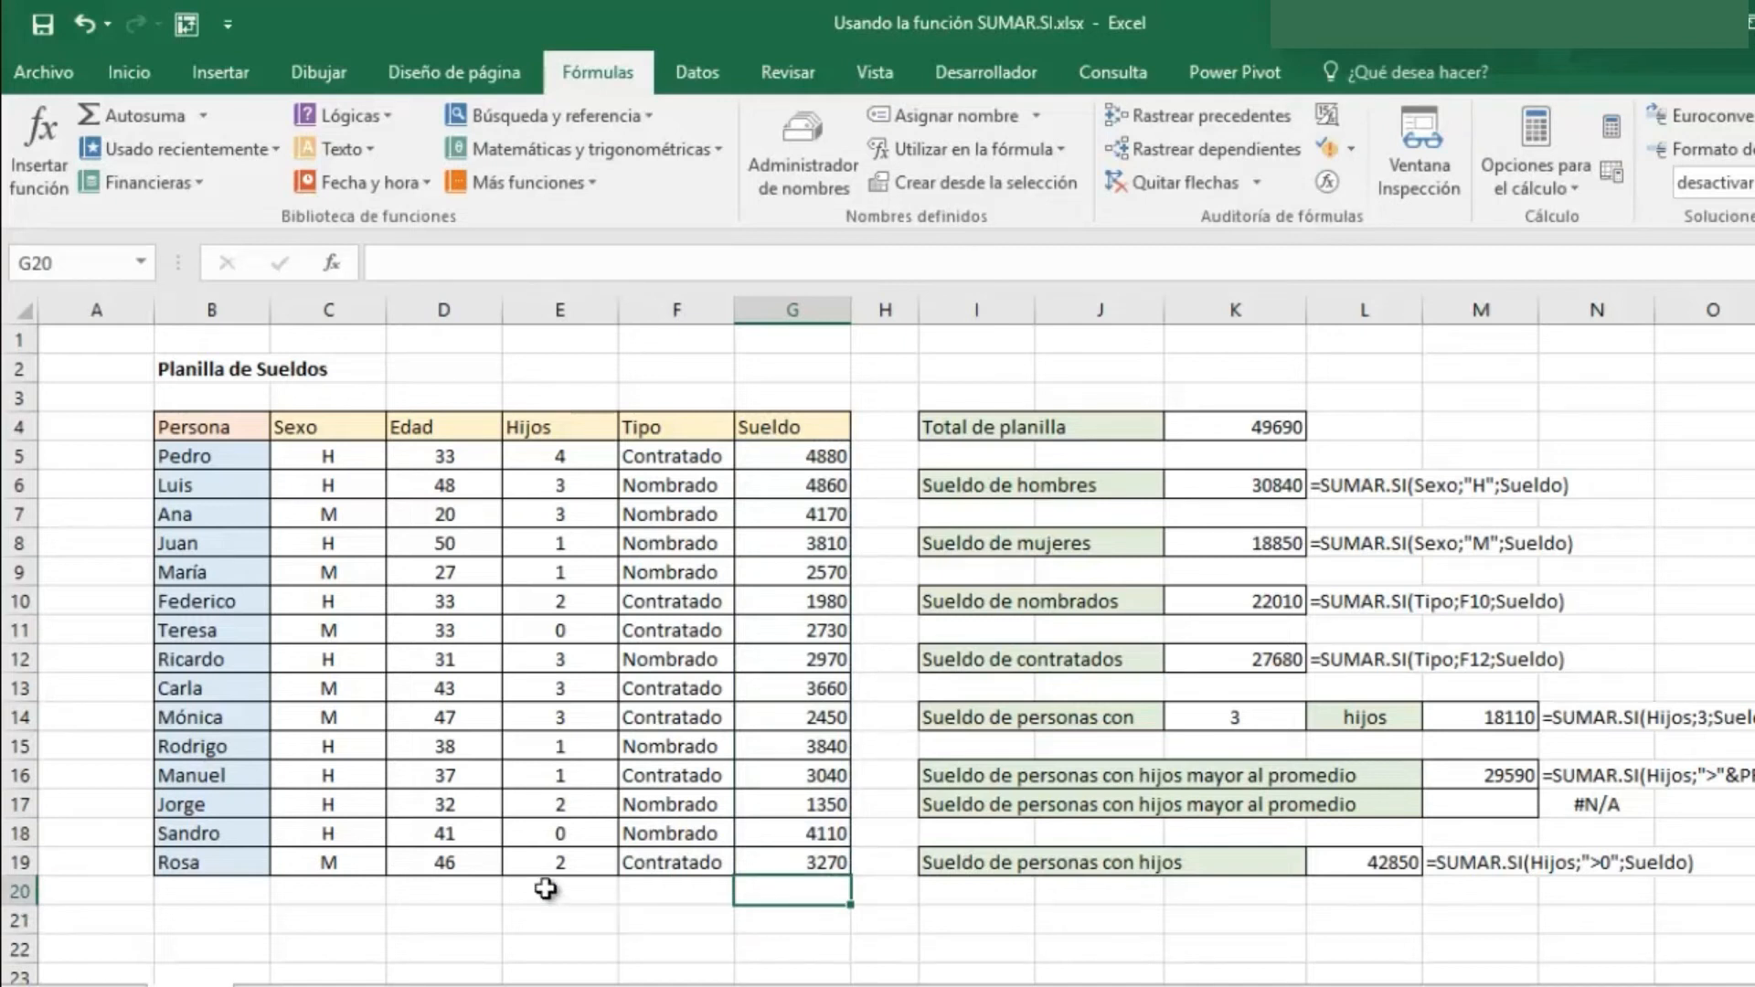
- Try Autosuma in cell G20 with the text Contratado copied from F10 into G10, and undo both changes
{"action": "left_click", "coordinate": [684, 600]}
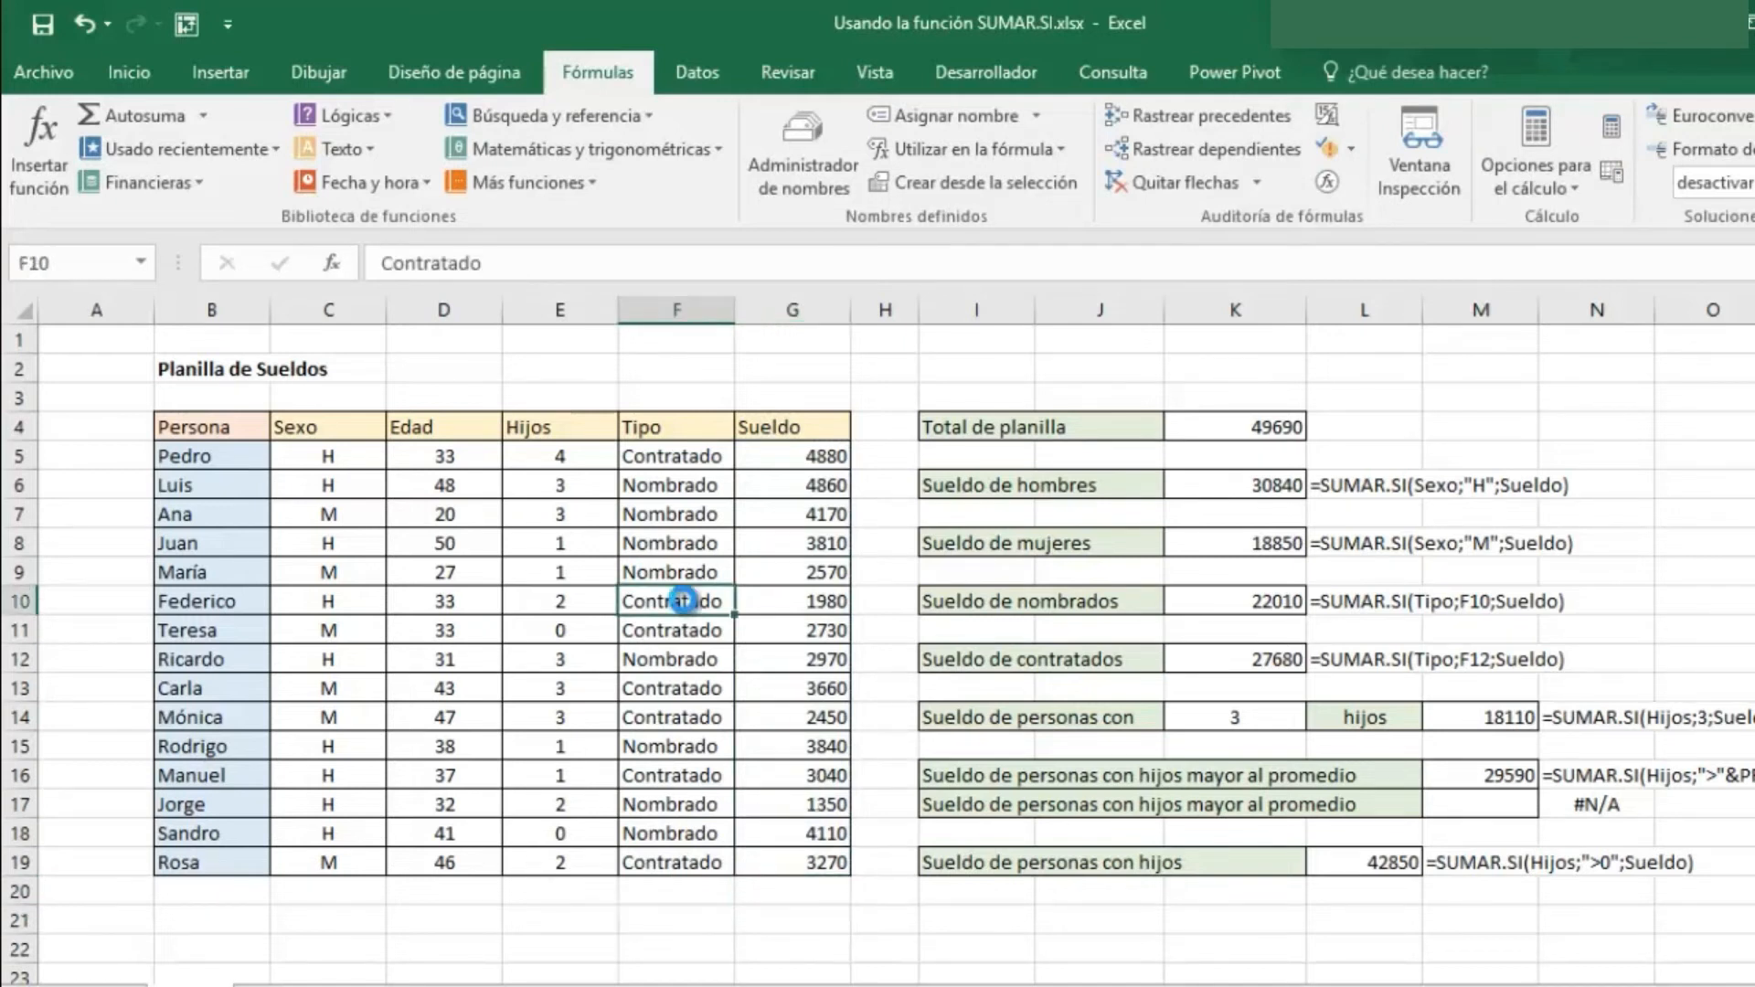
{"action": "key", "text": "Right"}
{"action": "type", "text": "Contratado"}
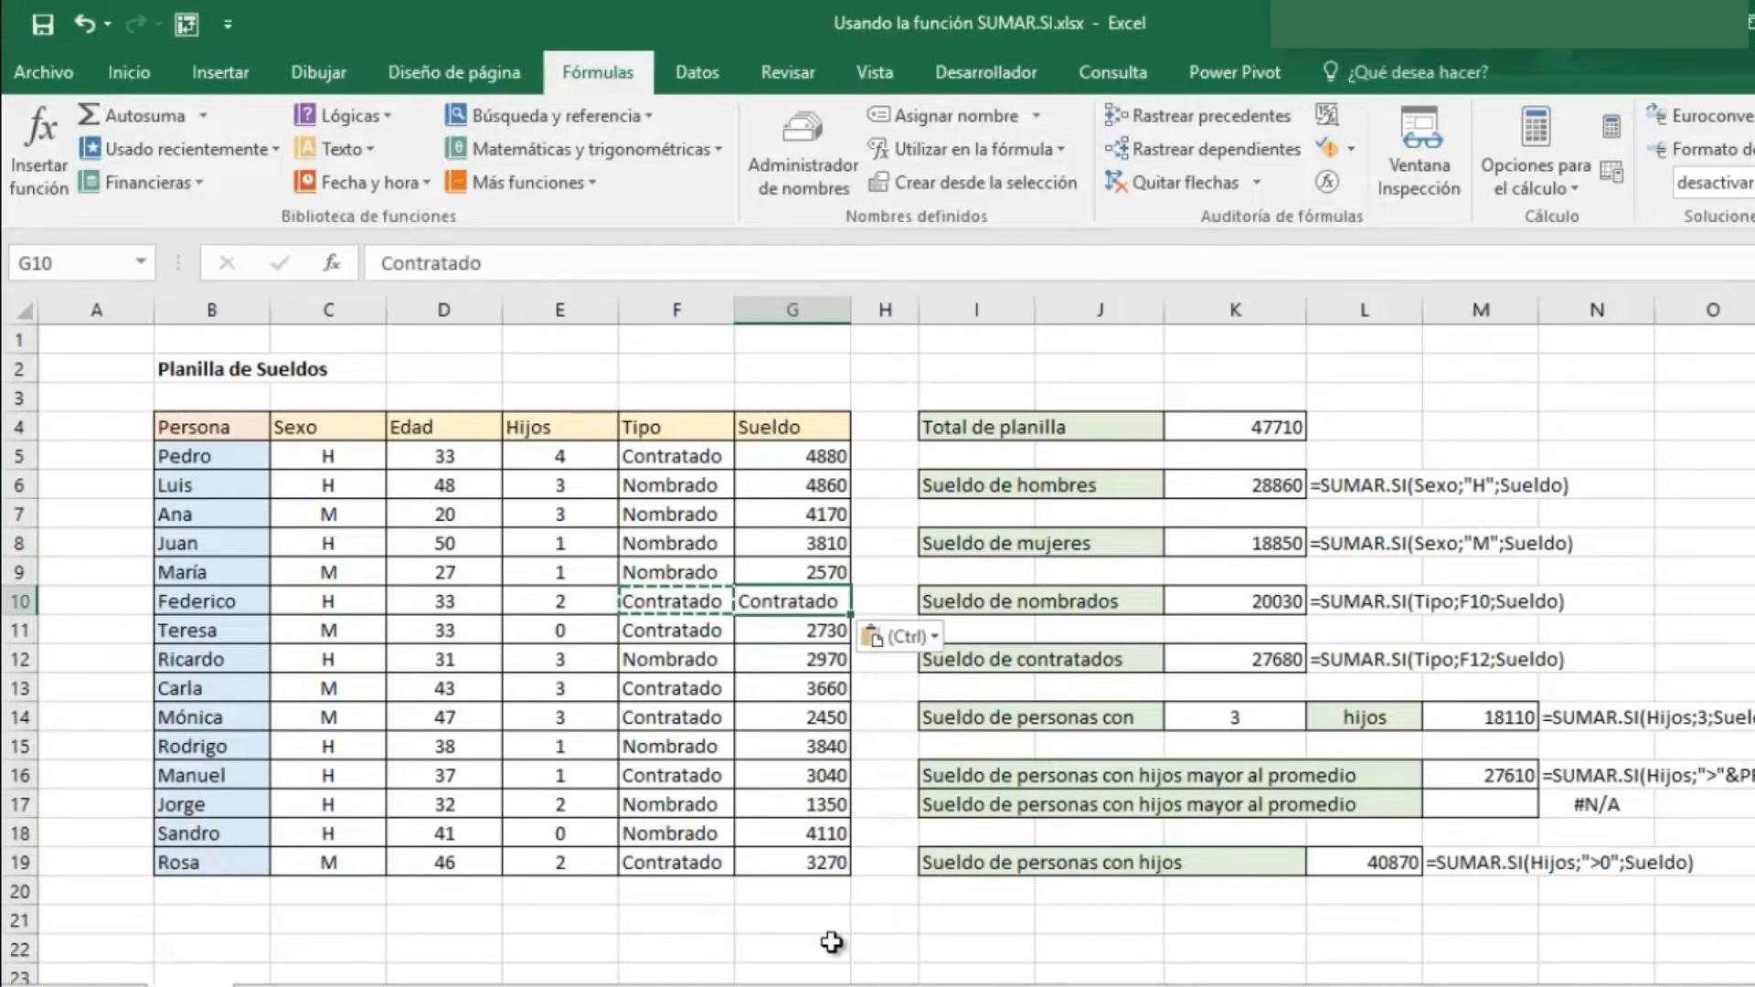
{"action": "left_click", "coordinate": [800, 890]}
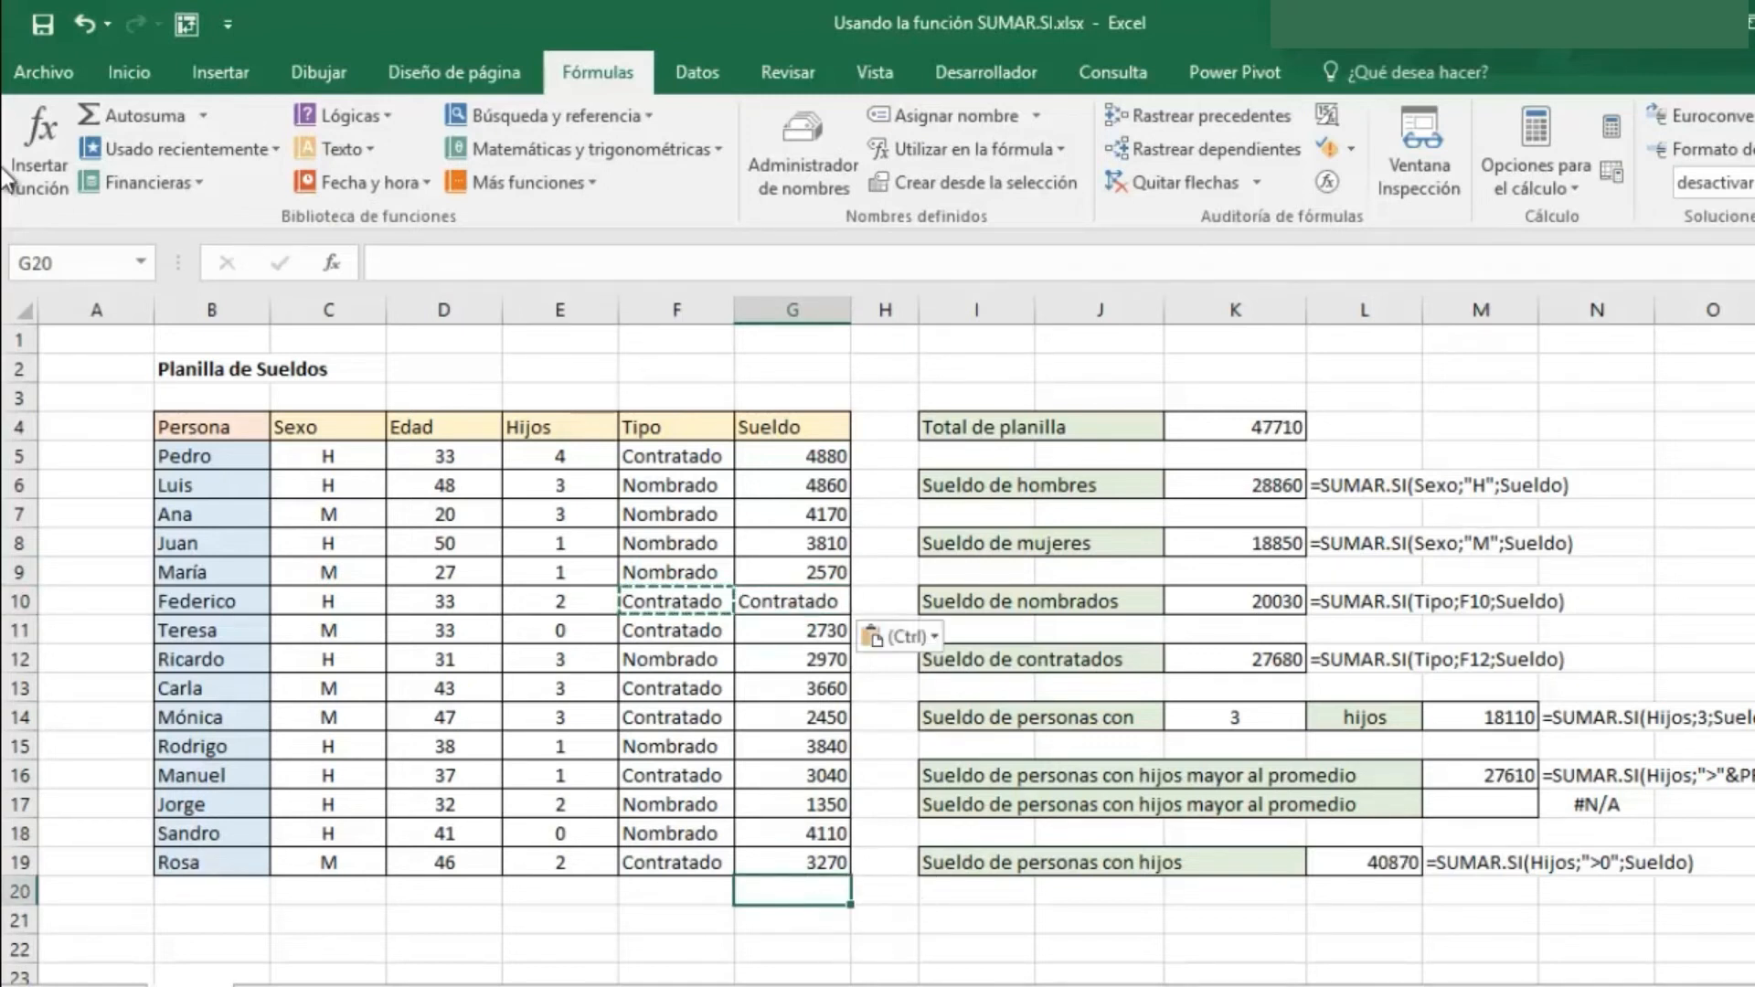
{"action": "left_click", "coordinate": [135, 116]}
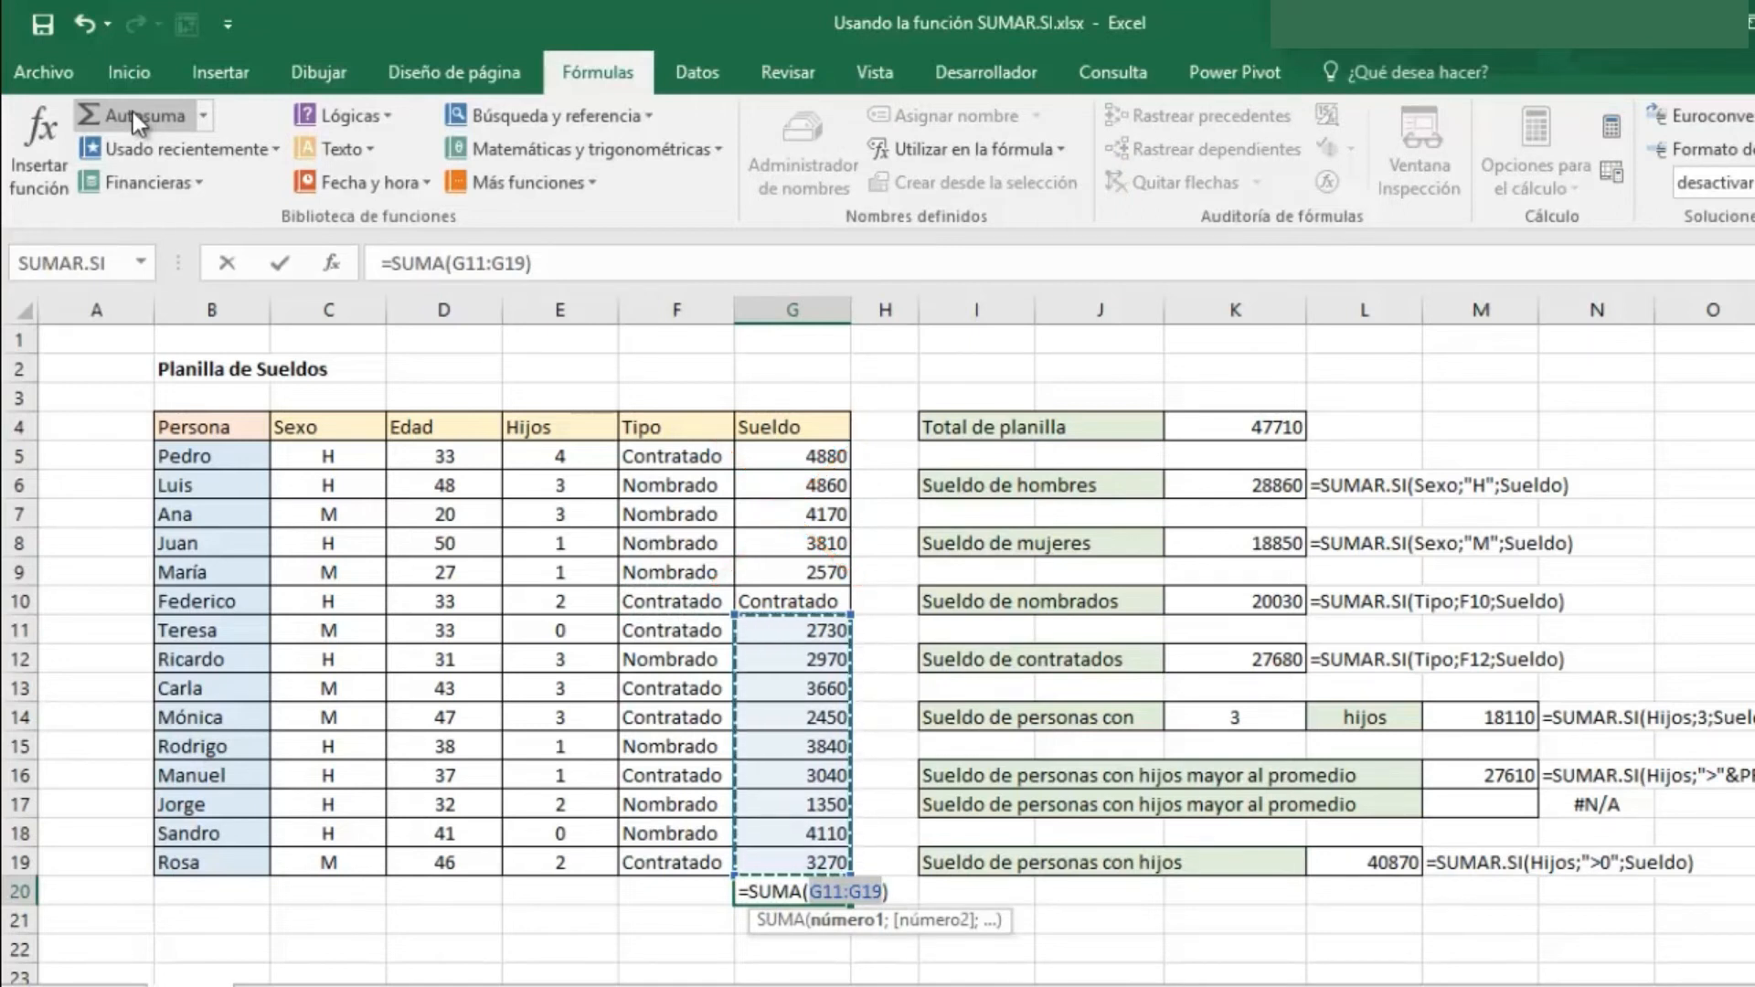
{"action": "left_click", "coordinate": [133, 112]}
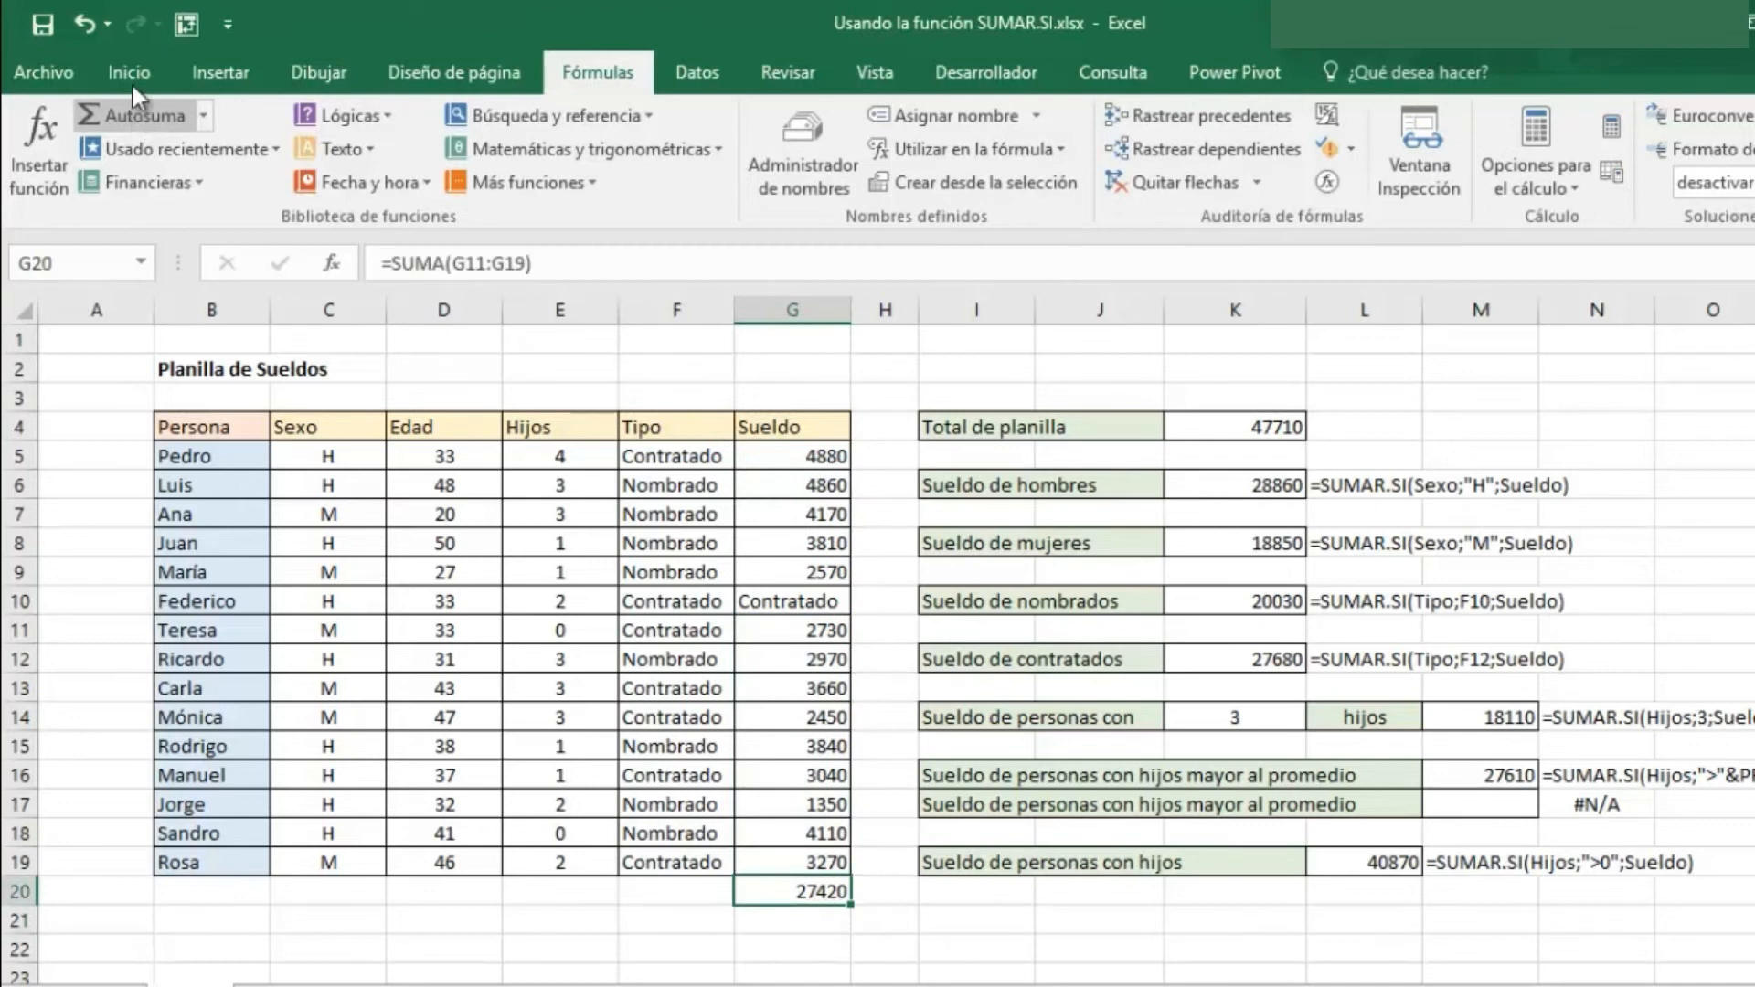
{"action": "left_click", "coordinate": [90, 24]}
{"action": "left_click", "coordinate": [91, 24]}
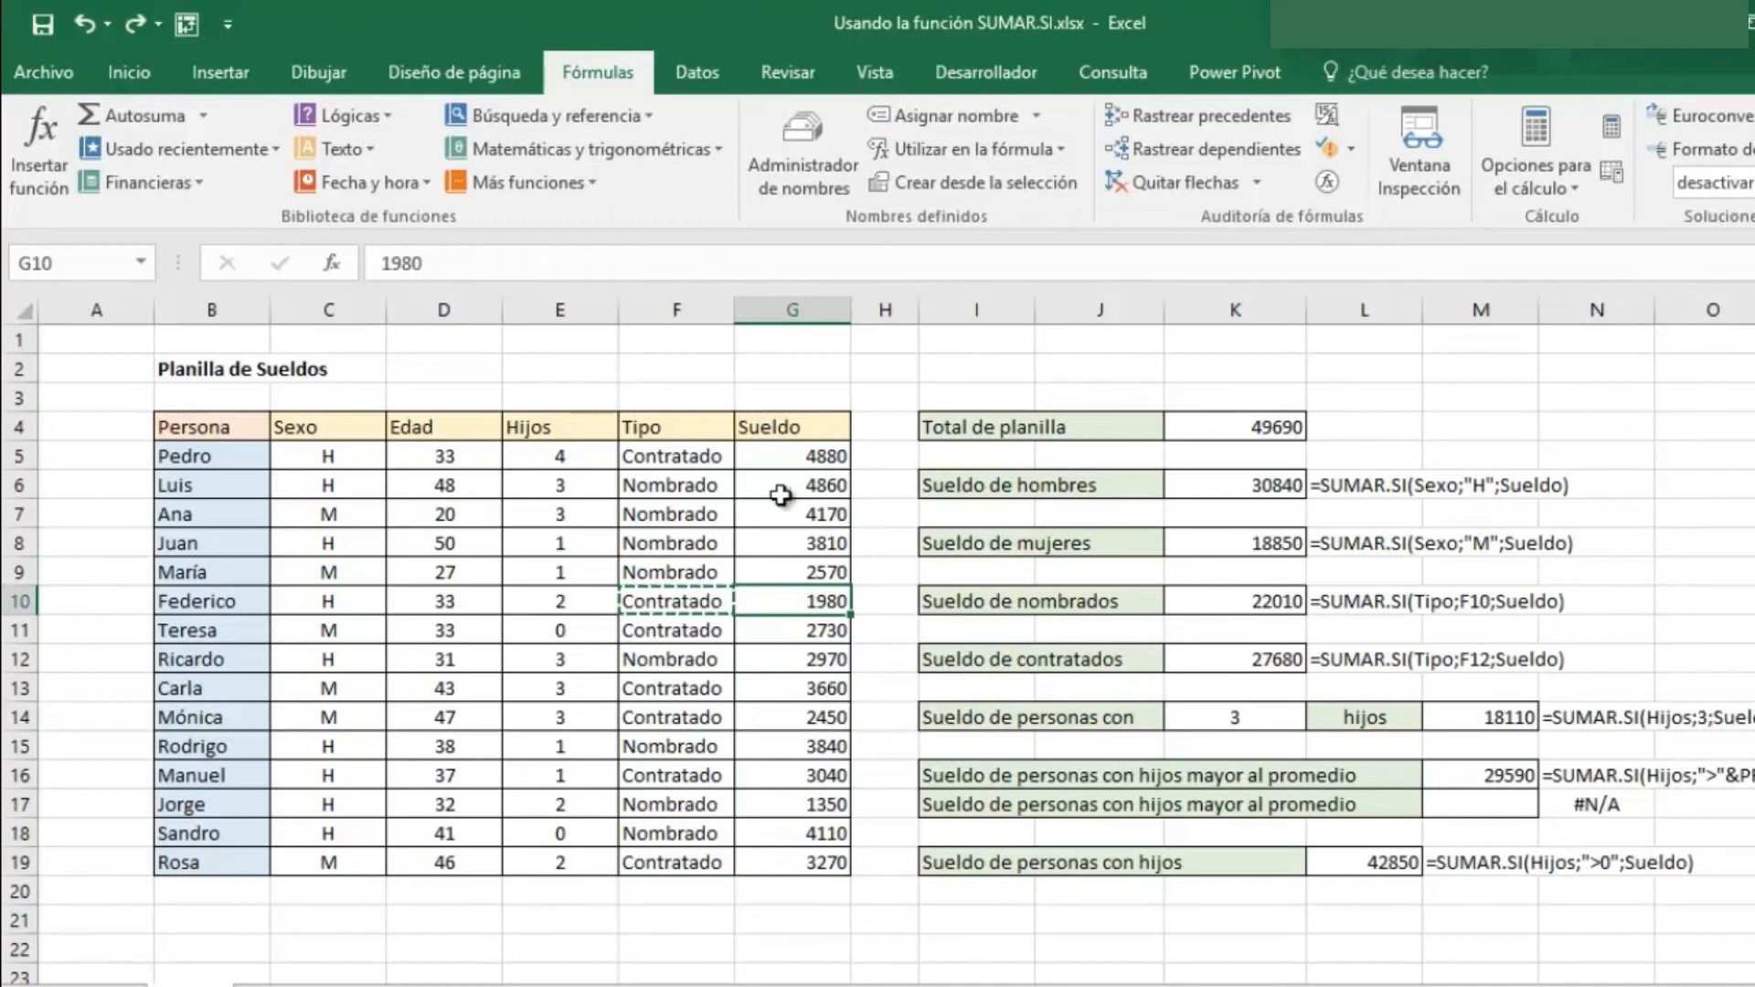
- Try Autosuma in cell G20 with the text Contratado placed in G5, and undo both changes
{"action": "left_click", "coordinate": [812, 457]}
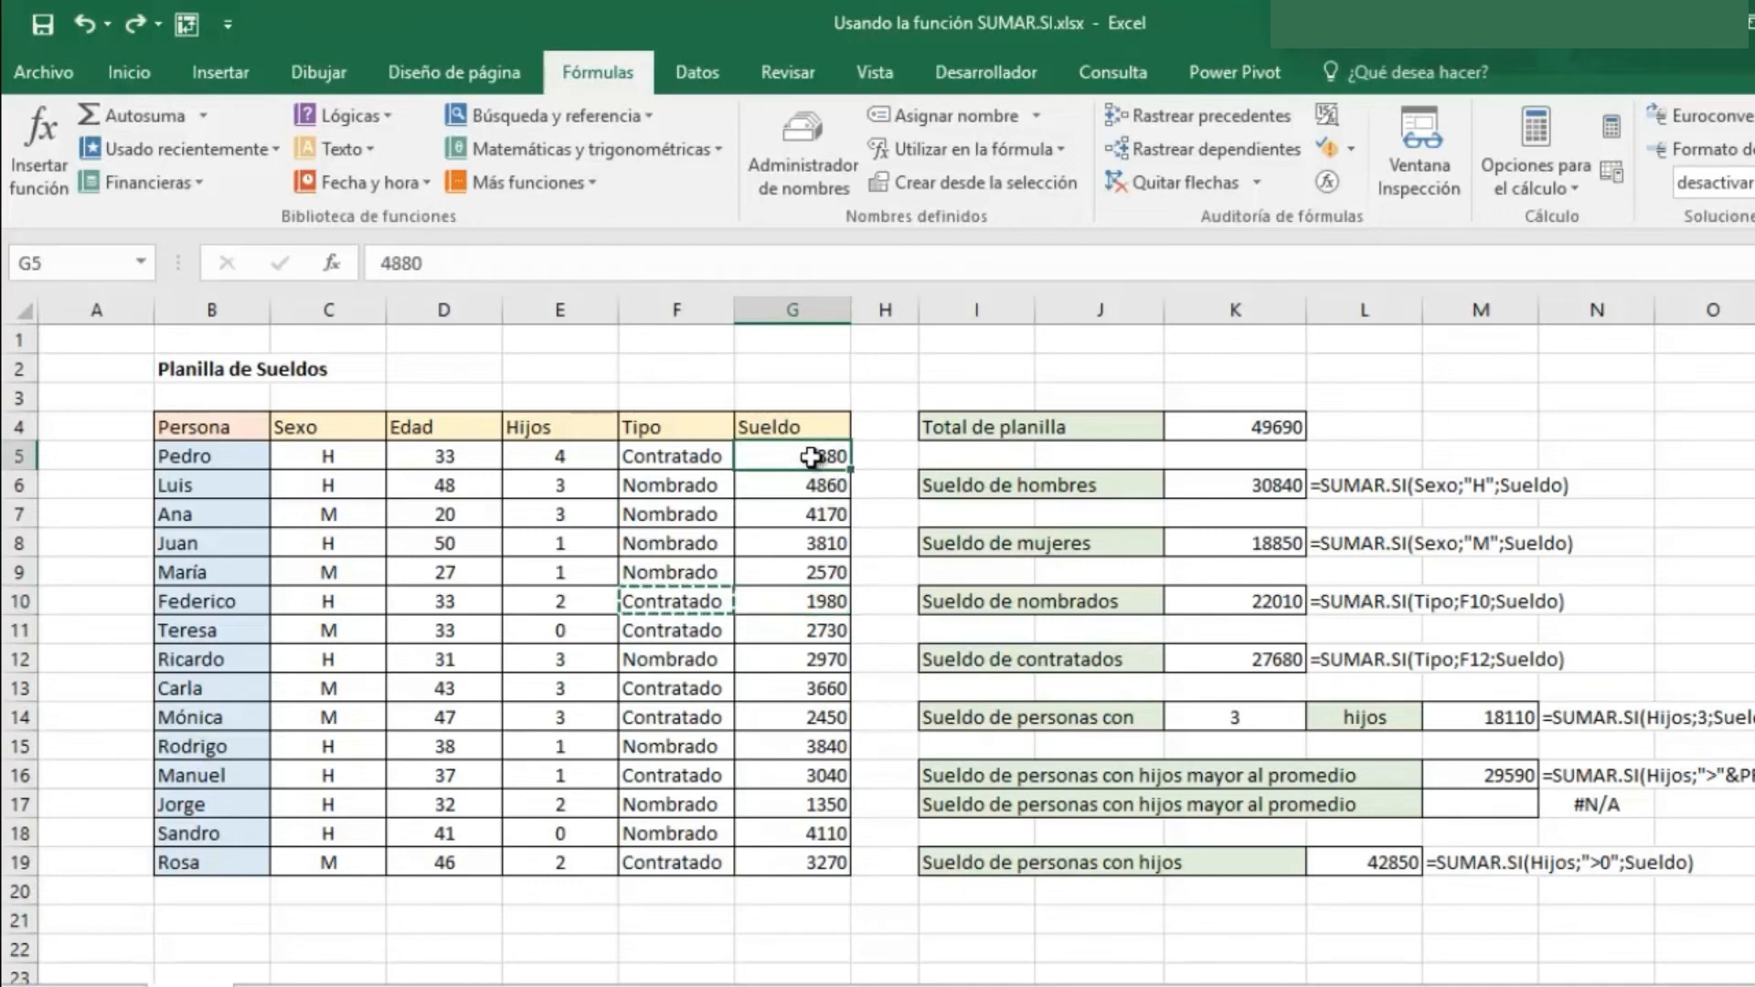
{"action": "type", "text": "Contratado"}
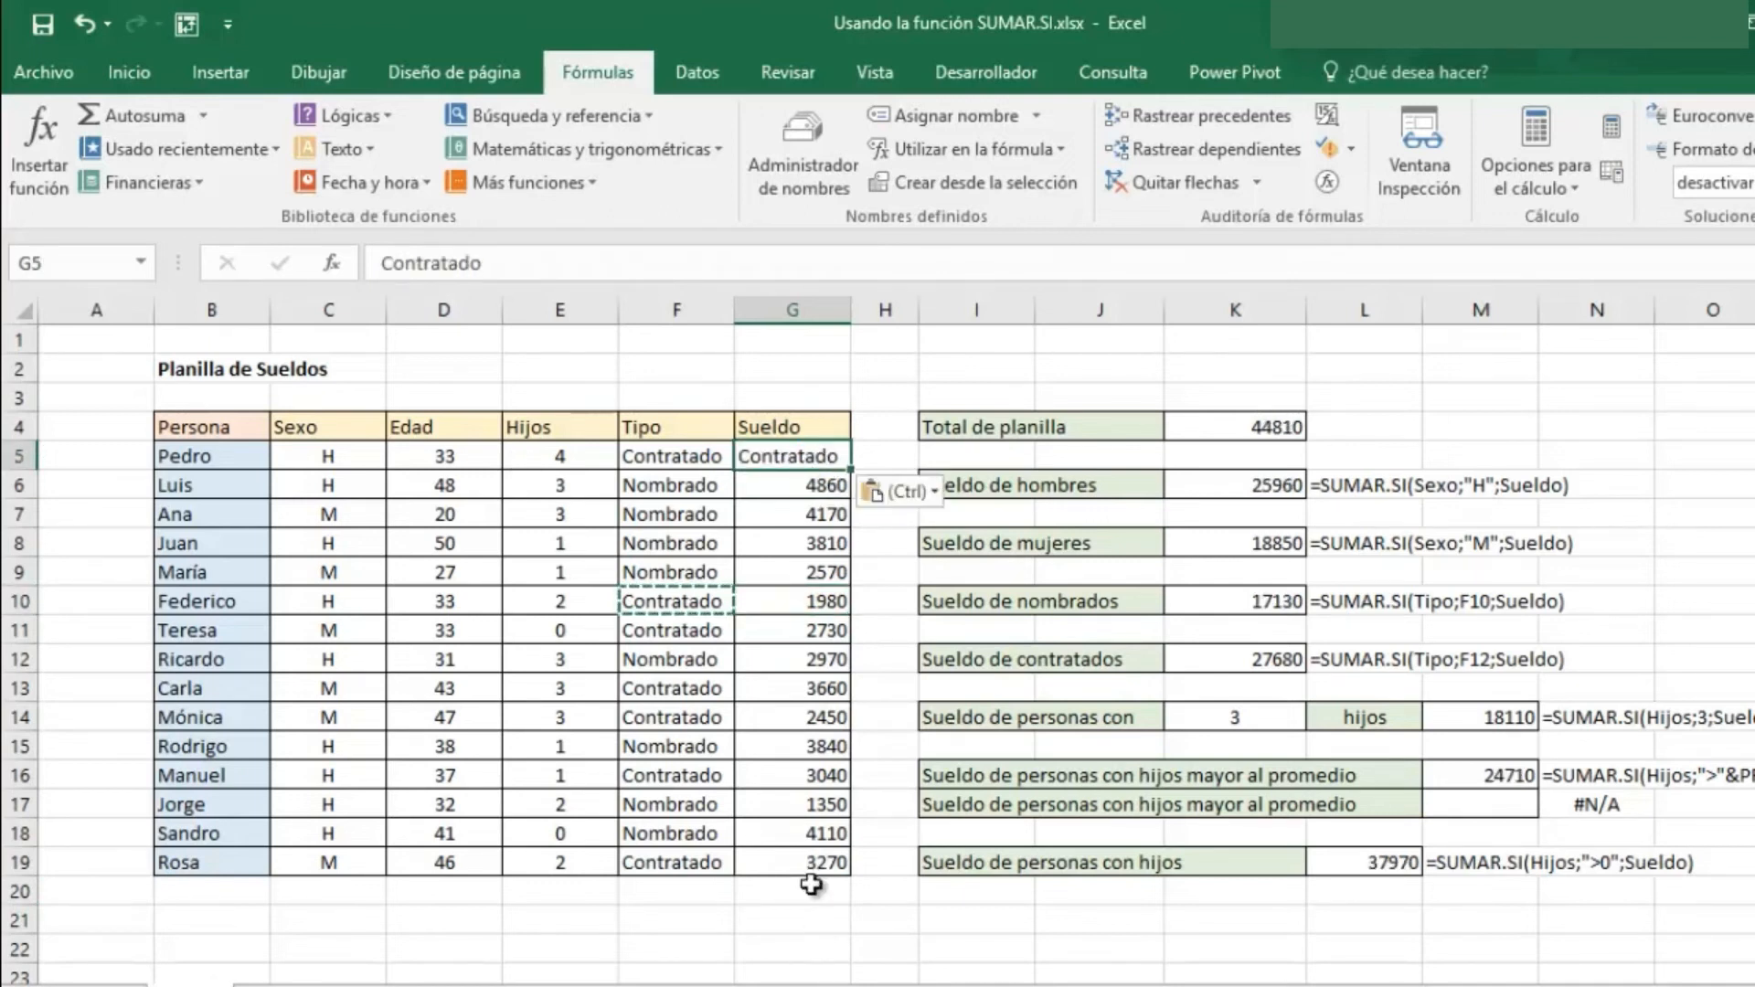
{"action": "left_click", "coordinate": [803, 890]}
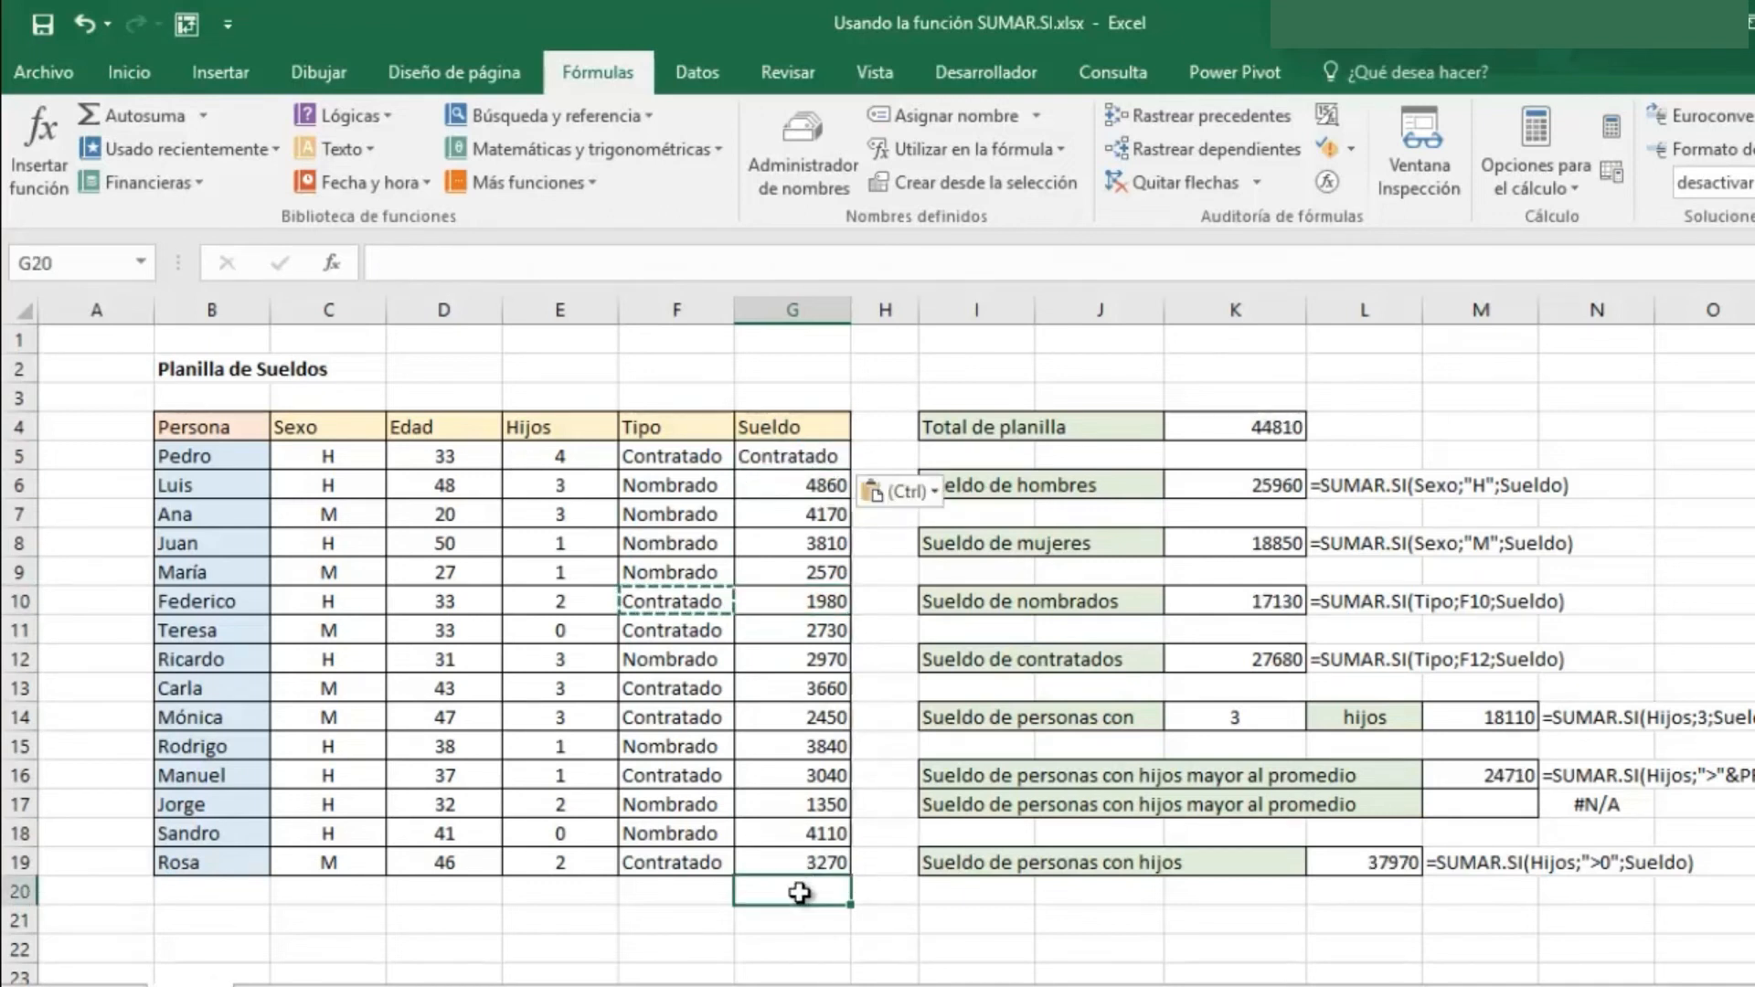
{"action": "left_click", "coordinate": [137, 115]}
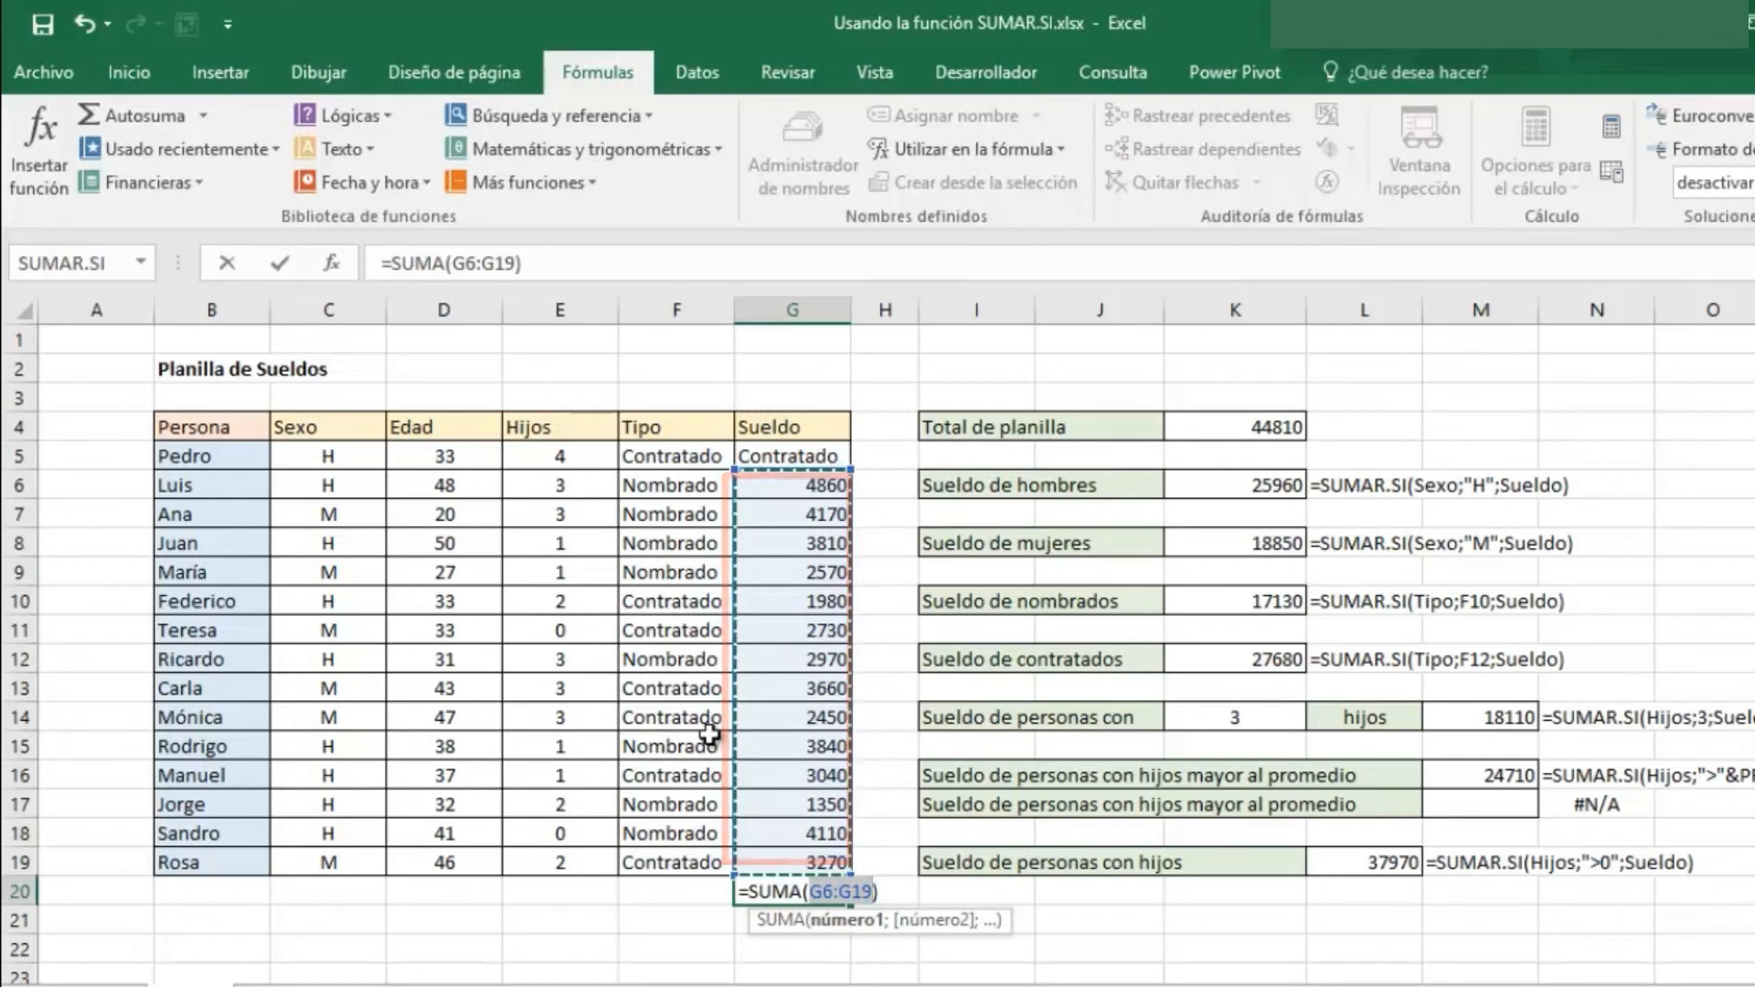
{"action": "key", "text": "Return"}
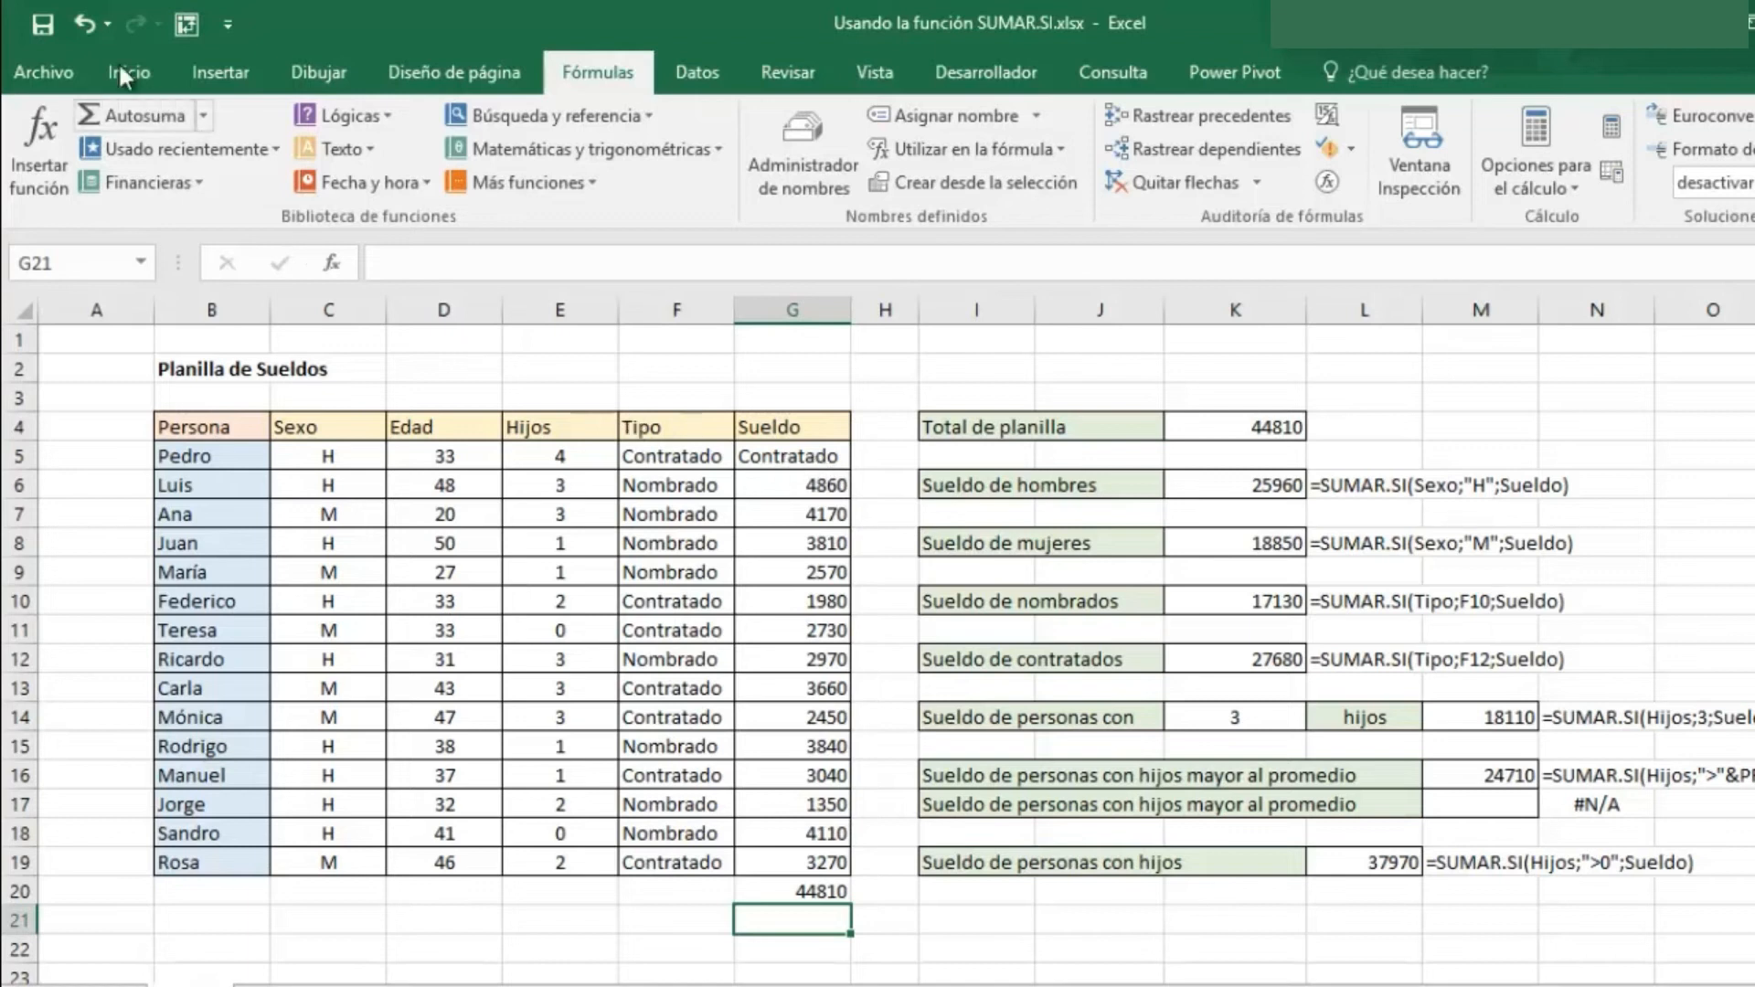
{"action": "left_click", "coordinate": [81, 18]}
{"action": "left_click", "coordinate": [81, 18]}
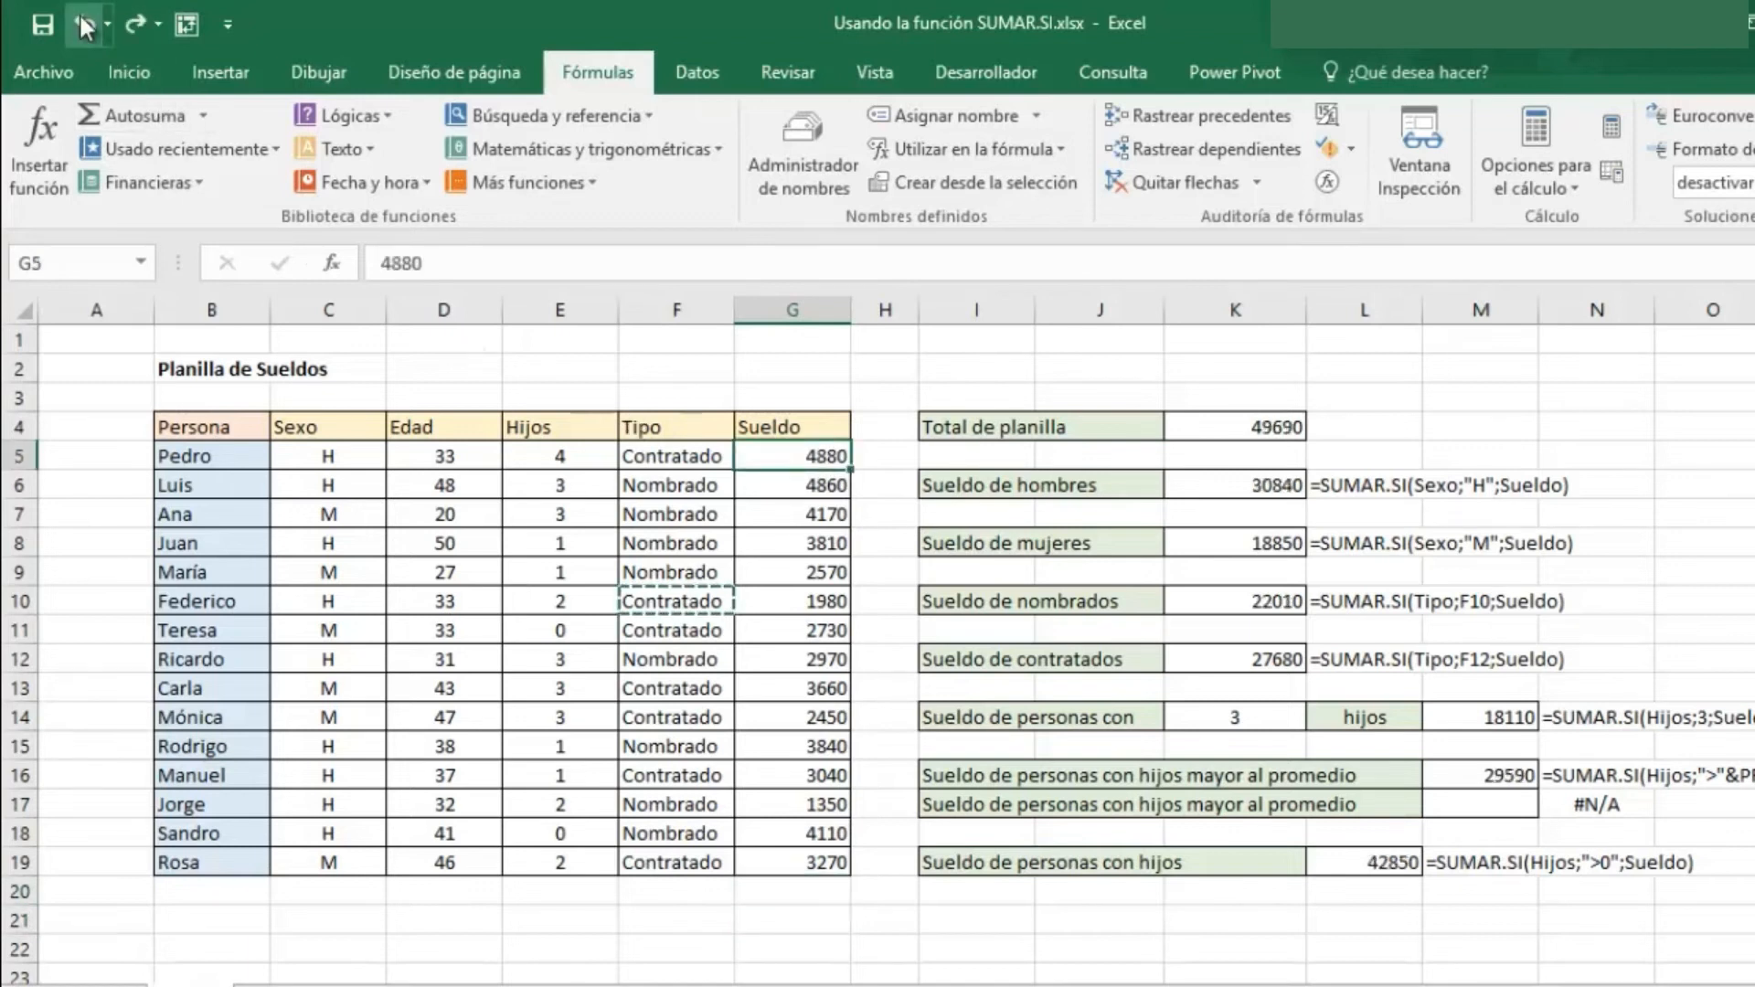
- Enter a sum of two separate Sueldo ranges in cell G20 with the formula =SUMA(G5:G12;G13:G19)
{"action": "mouse_move", "coordinate": [815, 456]}
{"action": "left_mouse_down"}
{"action": "mouse_move", "coordinate": [811, 894]}
{"action": "mouse_move", "coordinate": [810, 867]}
{"action": "left_mouse_up"}
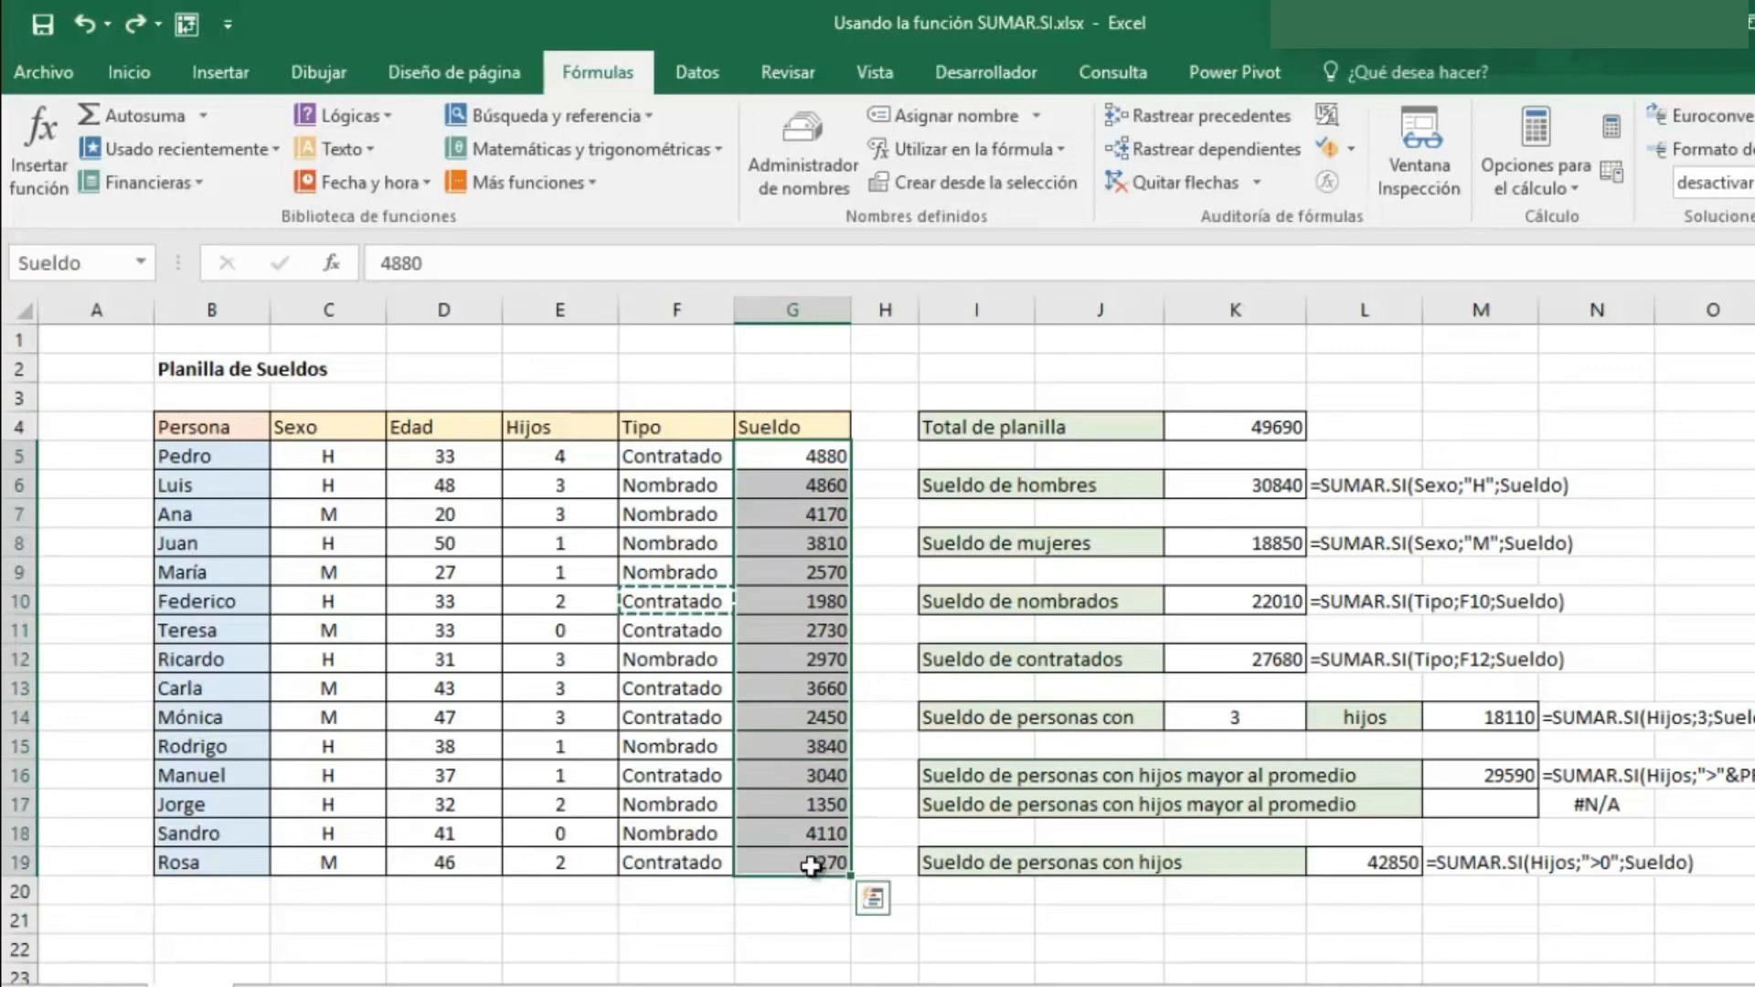
{"action": "left_click_drag", "start_coordinate": [809, 454], "coordinate": [810, 644]}
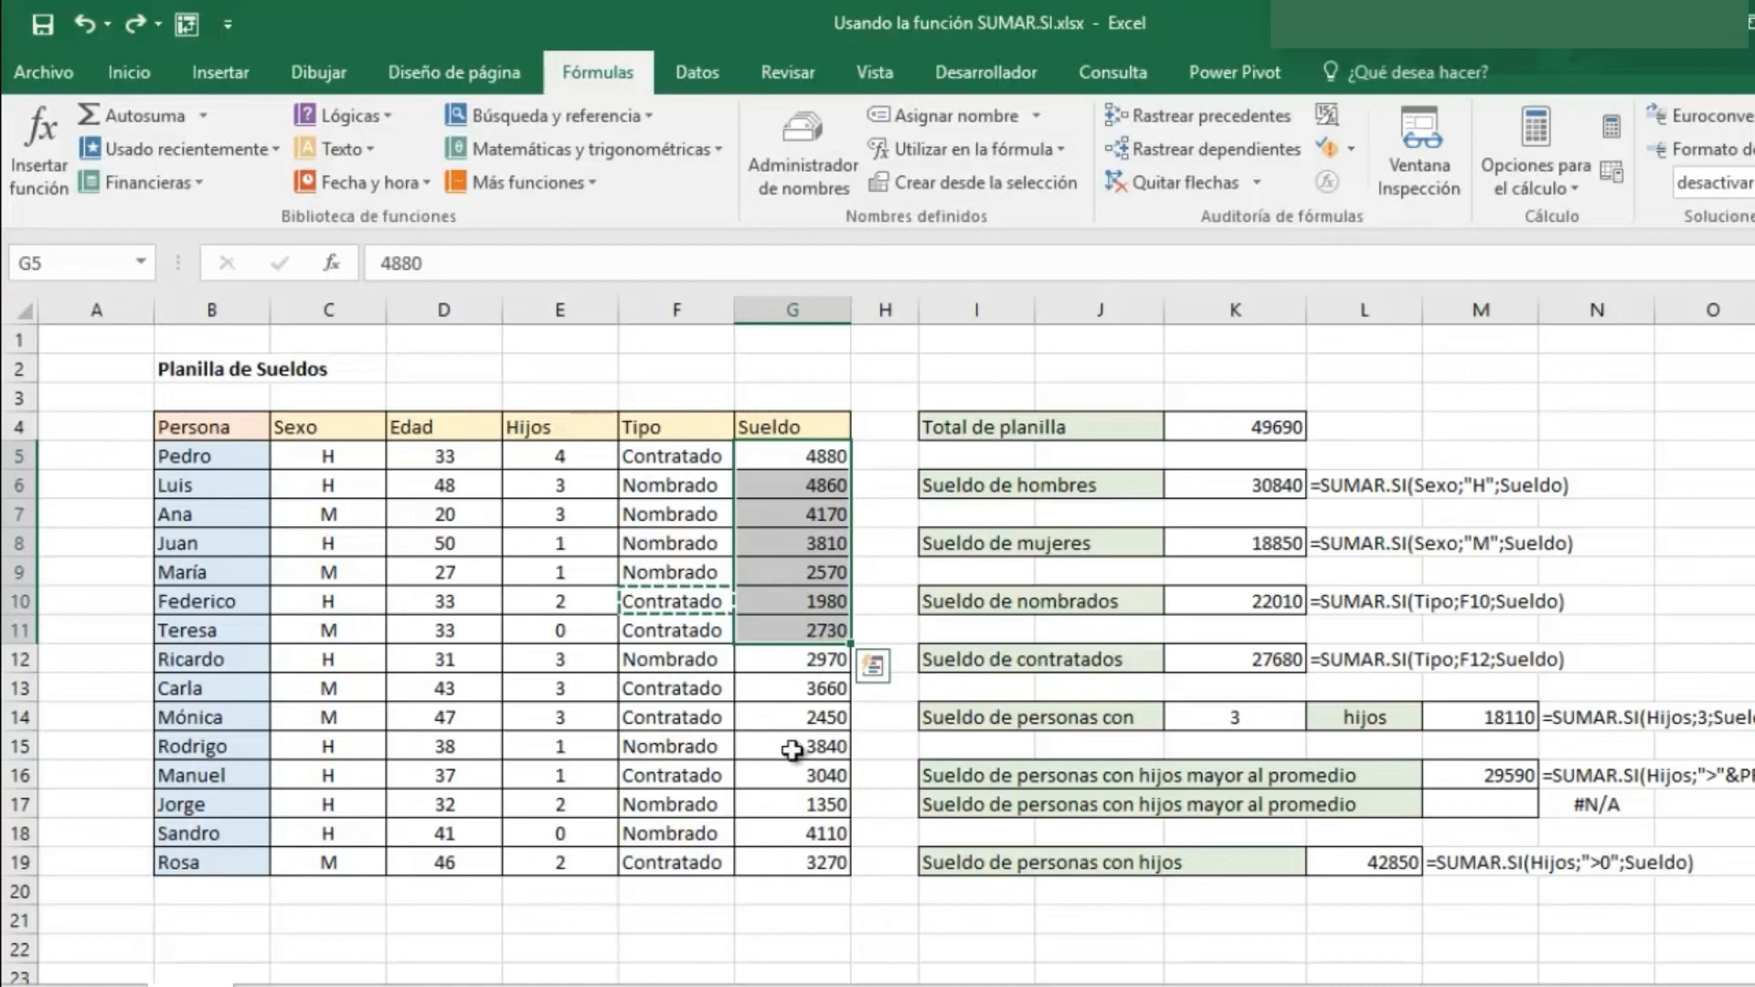
{"action": "left_click", "coordinate": [777, 893]}
{"action": "type", "text": "=SUMA("}
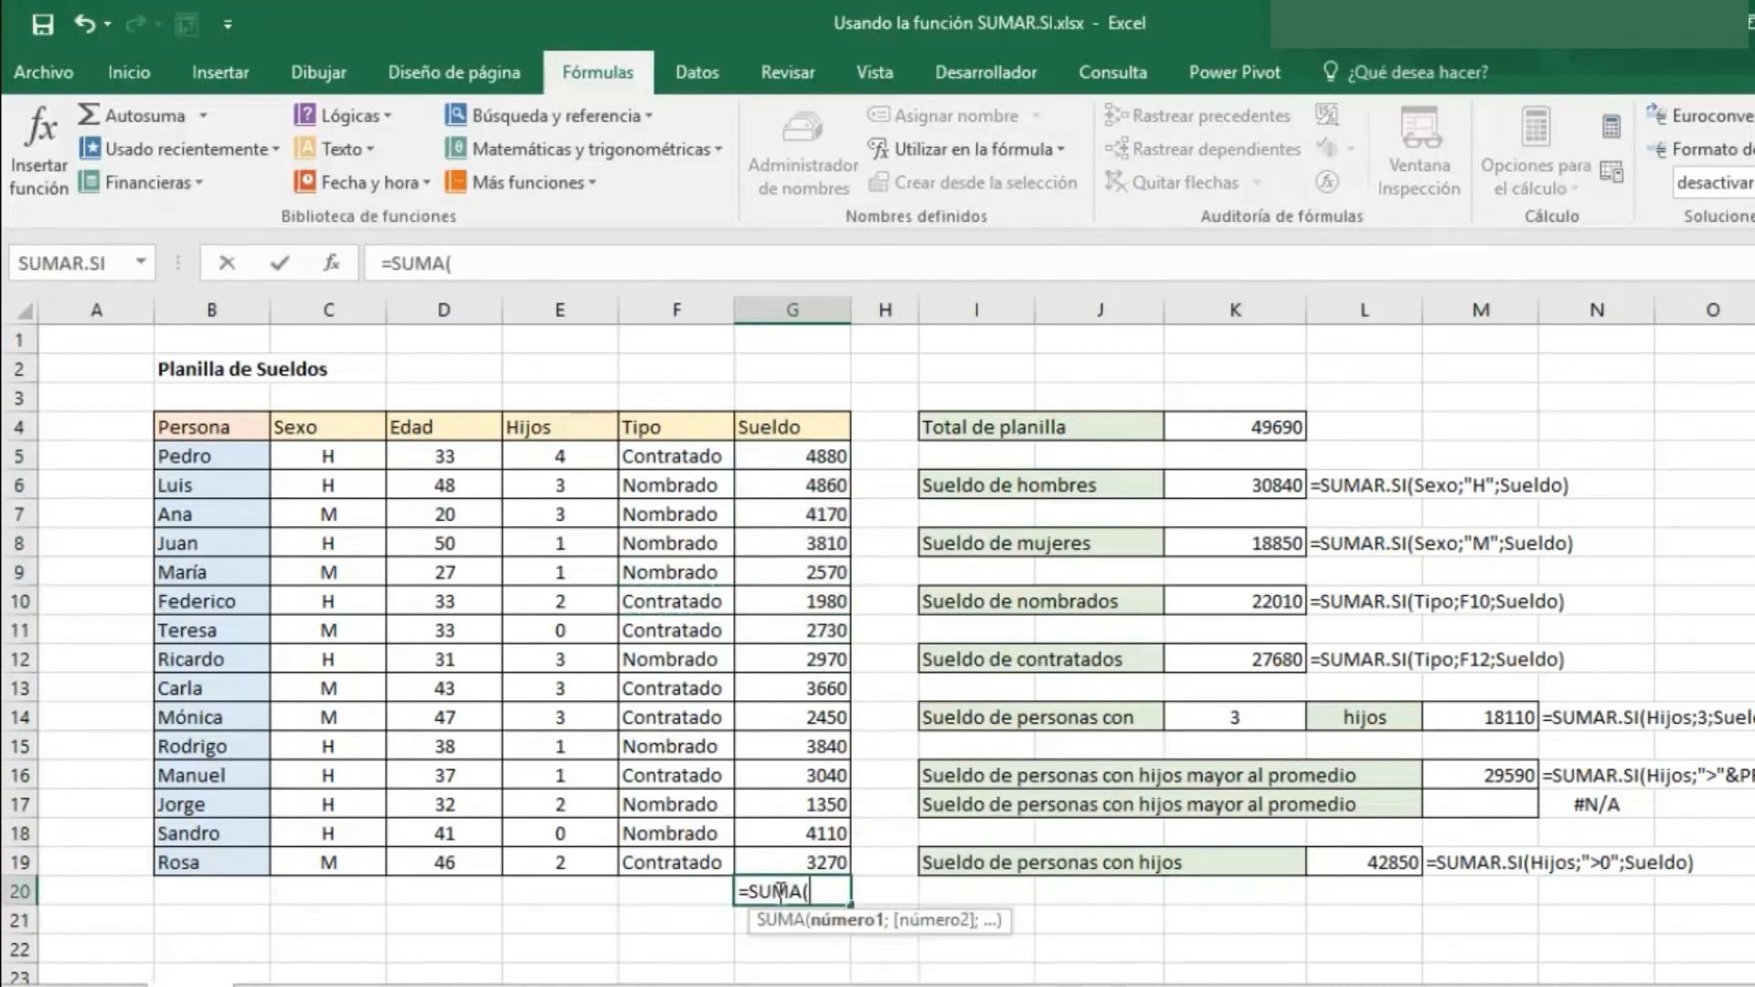
{"action": "left_click_drag", "start_coordinate": [799, 456], "coordinate": [805, 659]}
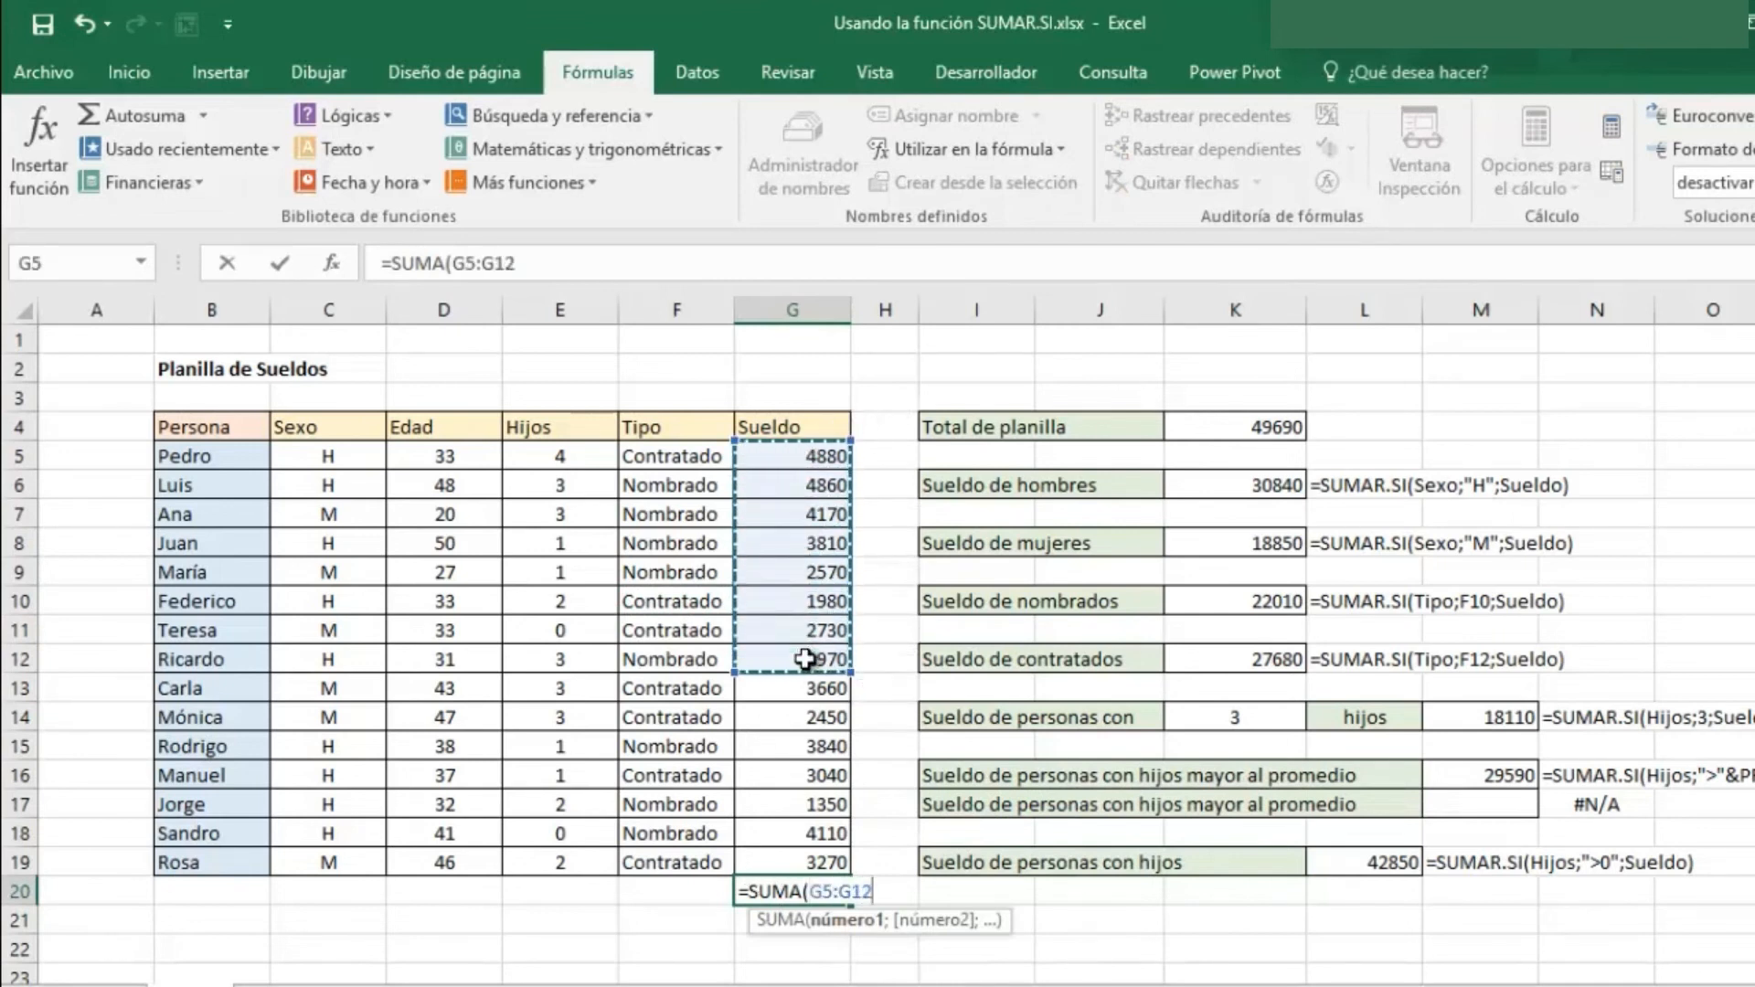
{"action": "type", "text": ";"}
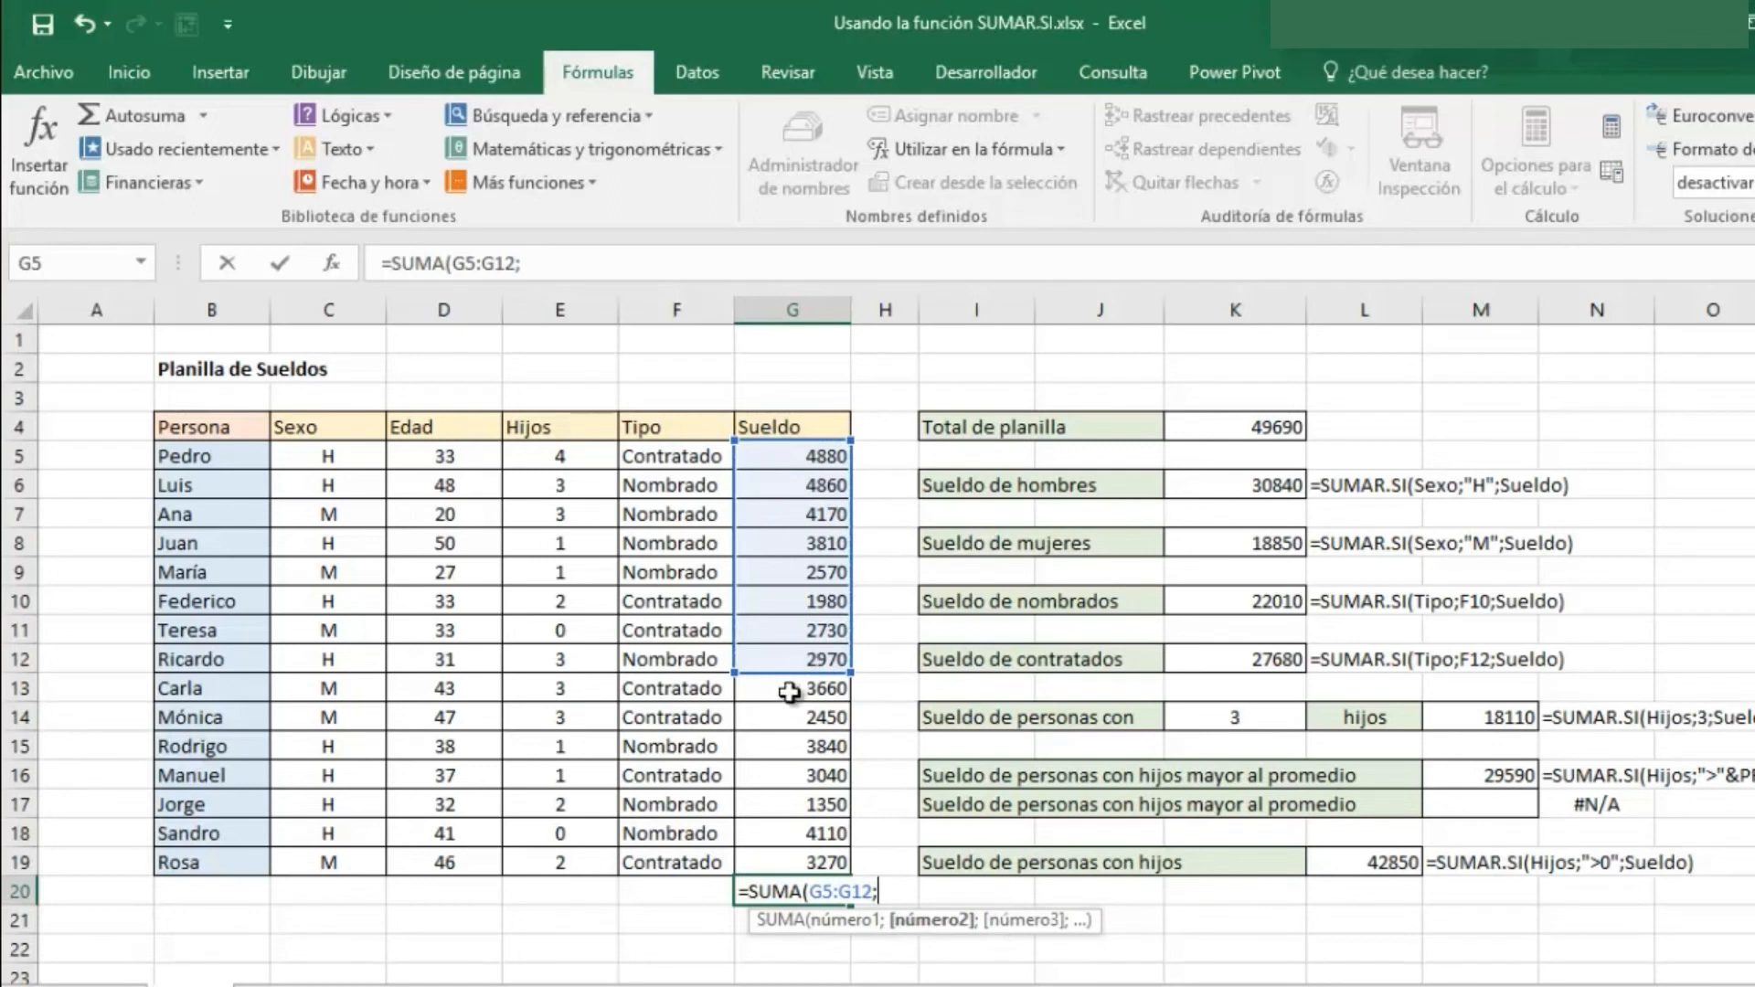
{"action": "left_click_drag", "start_coordinate": [793, 684], "coordinate": [795, 867]}
{"action": "key", "text": "Return"}
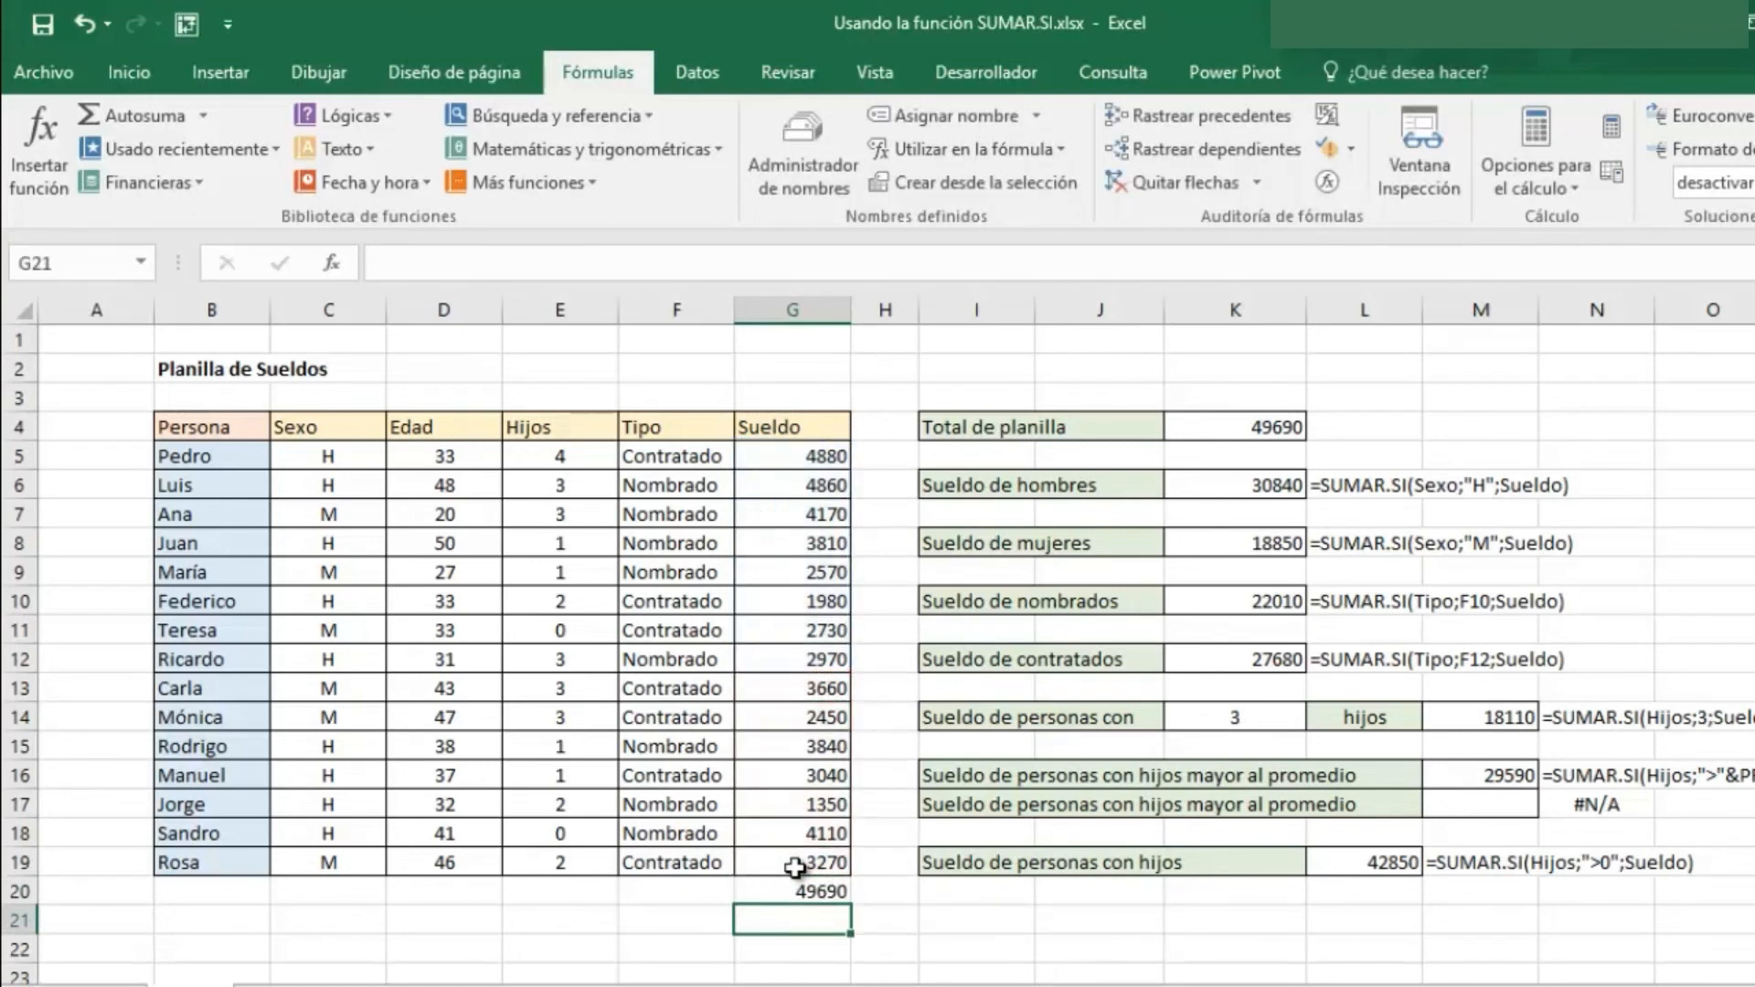
- Examine the ranges referenced by the SUMA formula in cell G20 against the Sueldo column
{"action": "key", "text": "Up"}
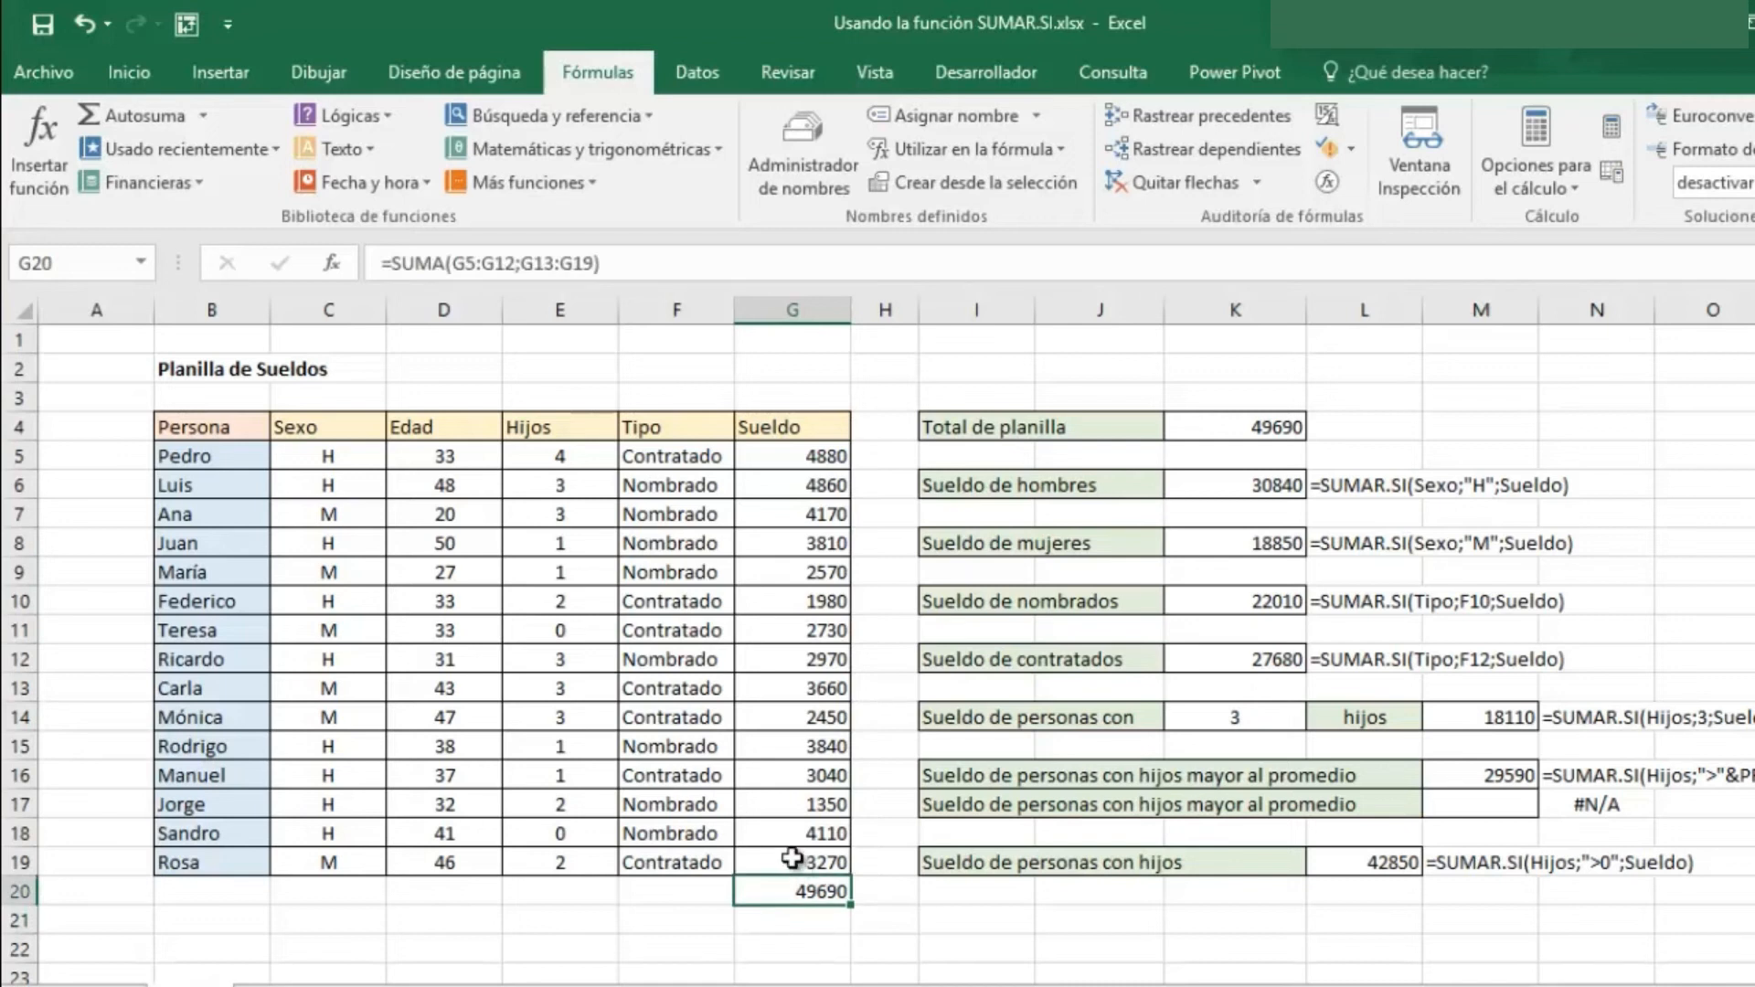
{"action": "left_click", "coordinate": [421, 263]}
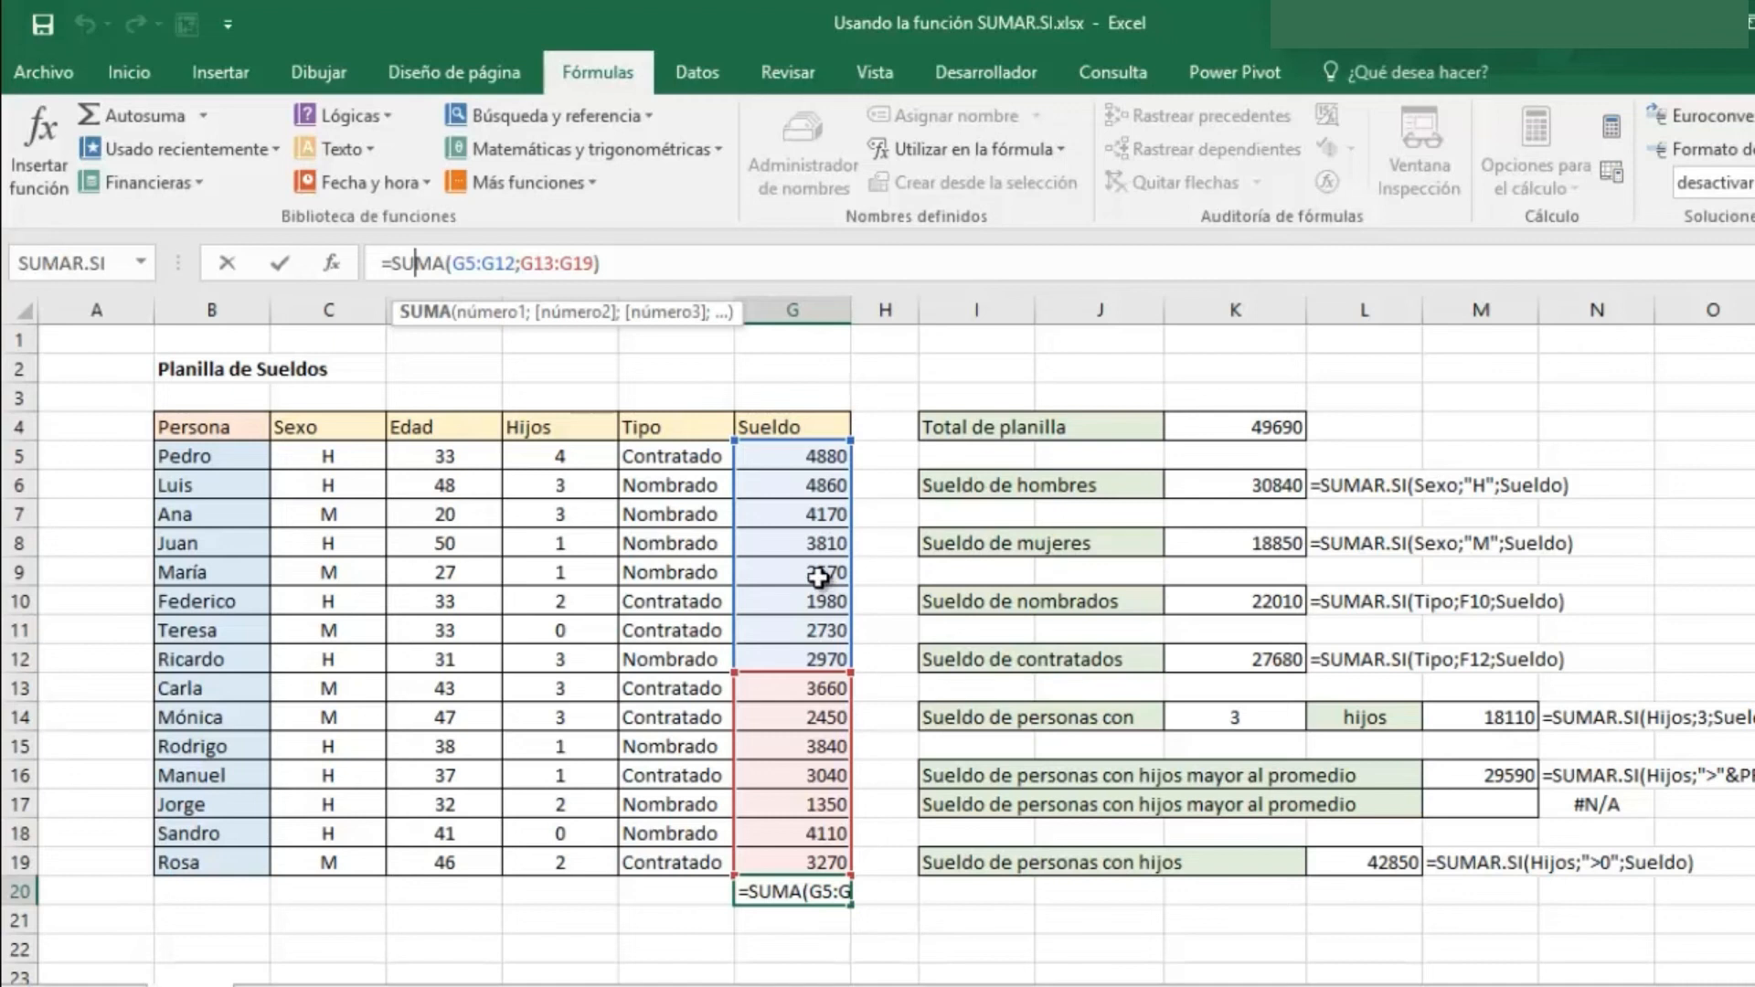
{"action": "left_click_drag", "start_coordinate": [810, 453], "coordinate": [812, 636]}
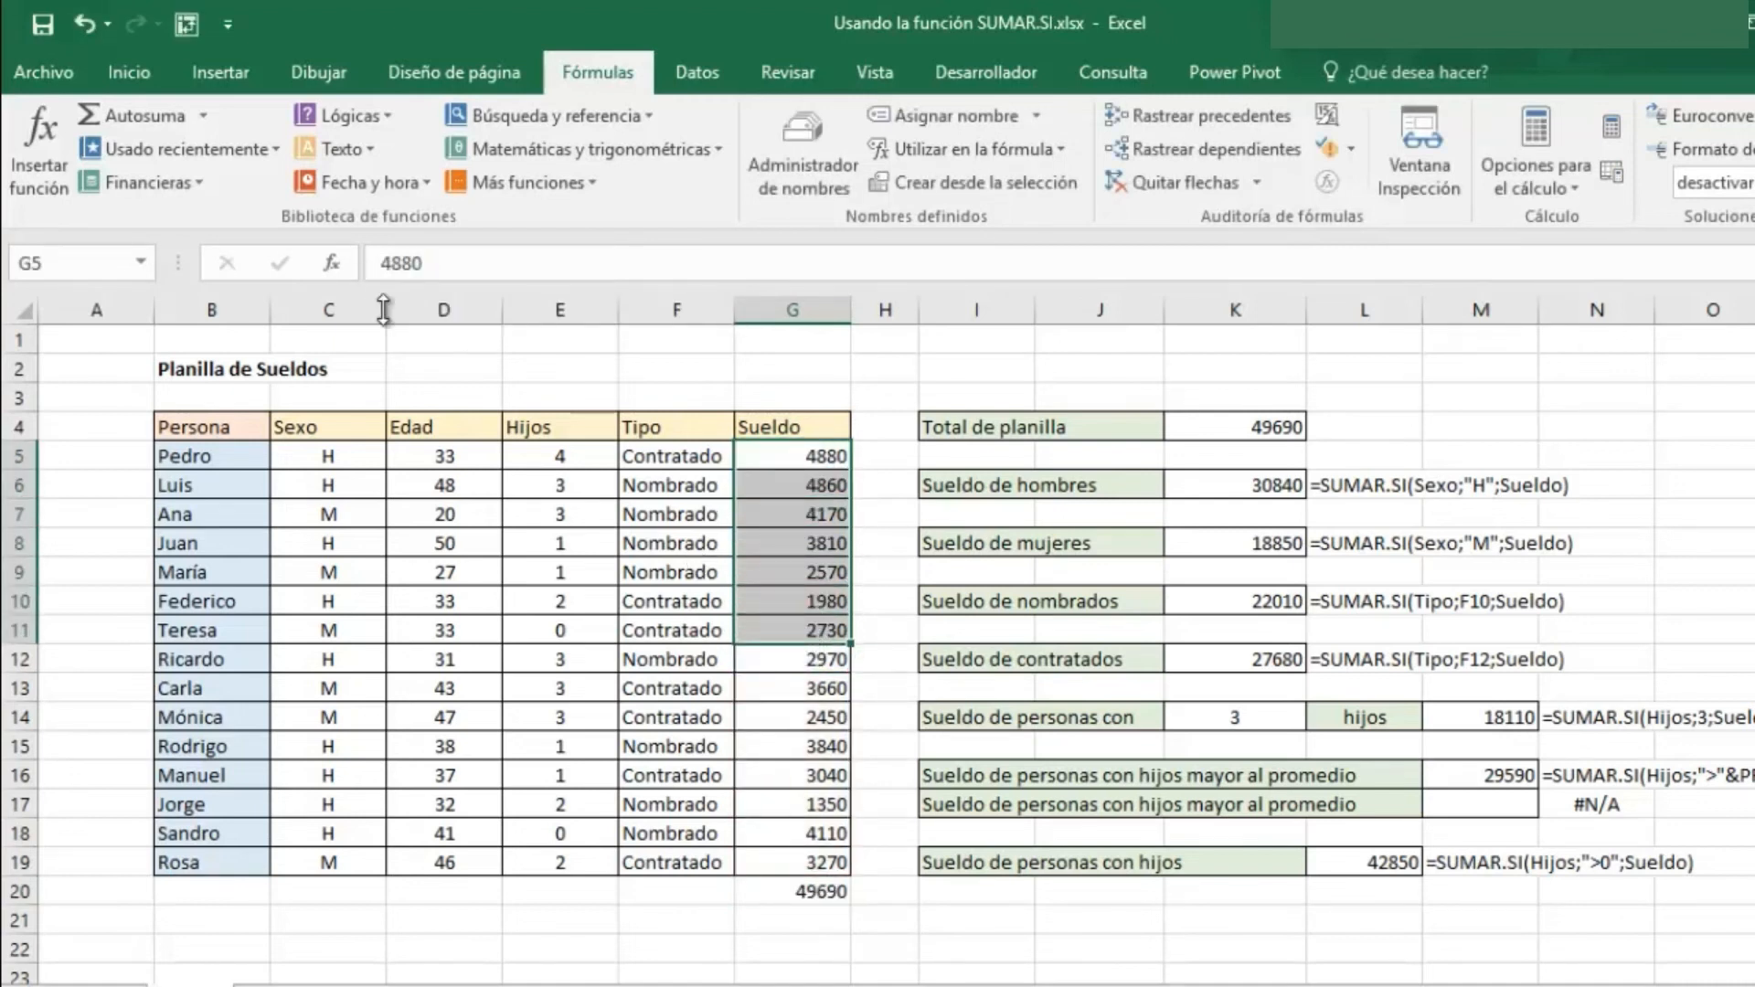
{"action": "left_click", "coordinate": [822, 893]}
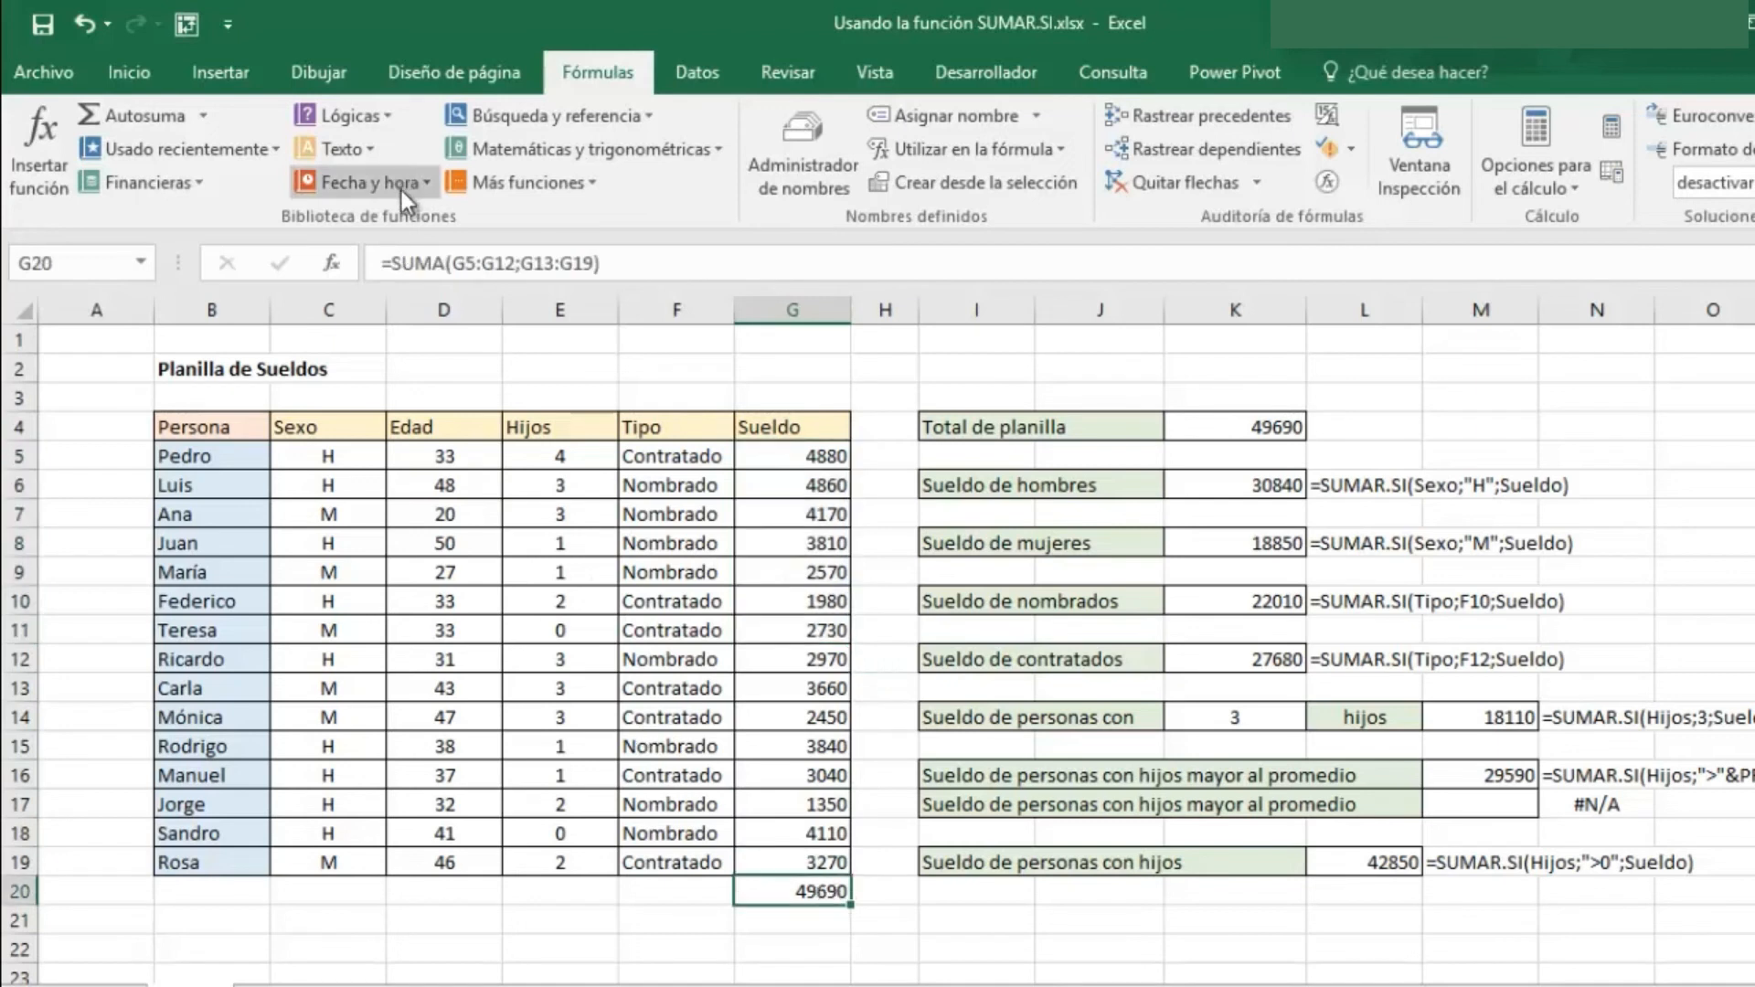
- Erase the whole SUMA formula from cell G20
{"action": "left_click", "coordinate": [423, 262]}
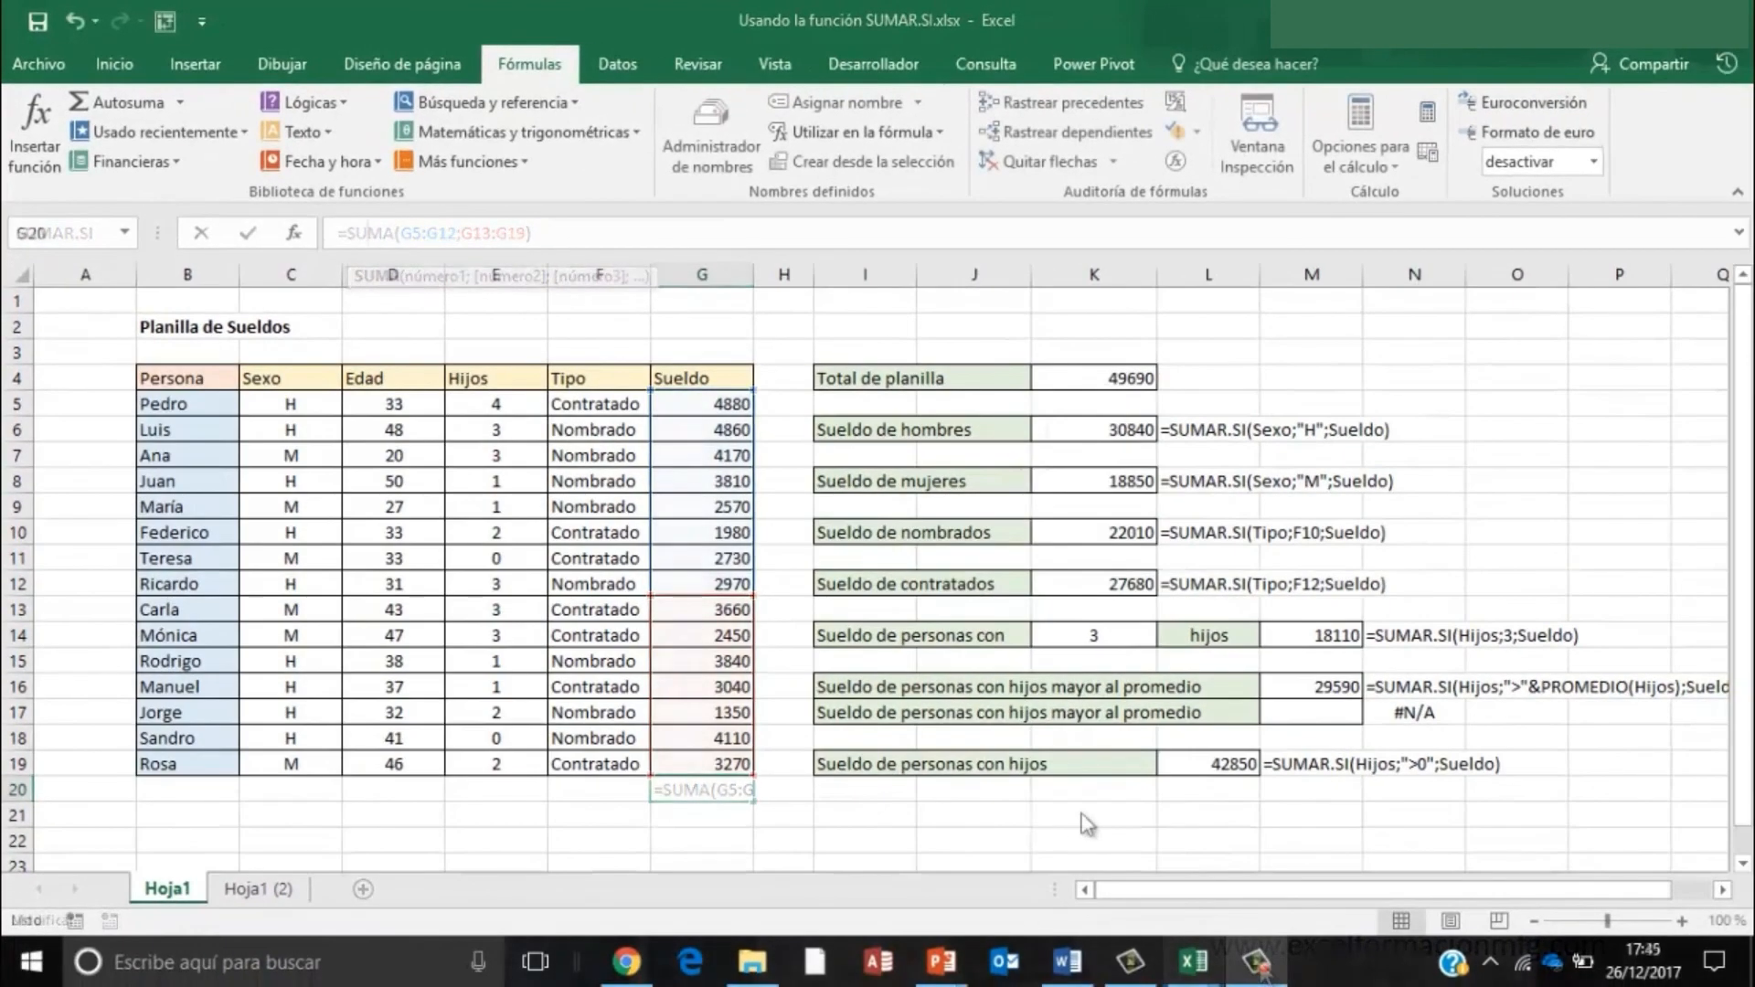
{"action": "key", "text": "BackSpace"}
{"action": "key", "text": "BackSpace"}
{"action": "key", "text": "BackSpace"}
{"action": "key", "text": "BackSpace"}
{"action": "key", "text": "BackSpace"}
{"action": "key", "text": "BackSpace"}
{"action": "key", "text": "BackSpace"}
{"action": "key", "text": "BackSpace"}
{"action": "key", "text": "BackSpace"}
{"action": "key", "text": "BackSpace"}
{"action": "key", "text": "BackSpace"}
{"action": "key", "text": "BackSpace"}
{"action": "key", "text": "BackSpace"}
{"action": "key", "text": "BackSpace"}
{"action": "key", "text": "BackSpace"}
{"action": "key", "text": "BackSpace"}
{"action": "key", "text": "BackSpace"}
{"action": "key", "text": "BackSpace"}
{"action": "key", "text": "BackSpace"}
{"action": "key", "text": "BackSpace"}
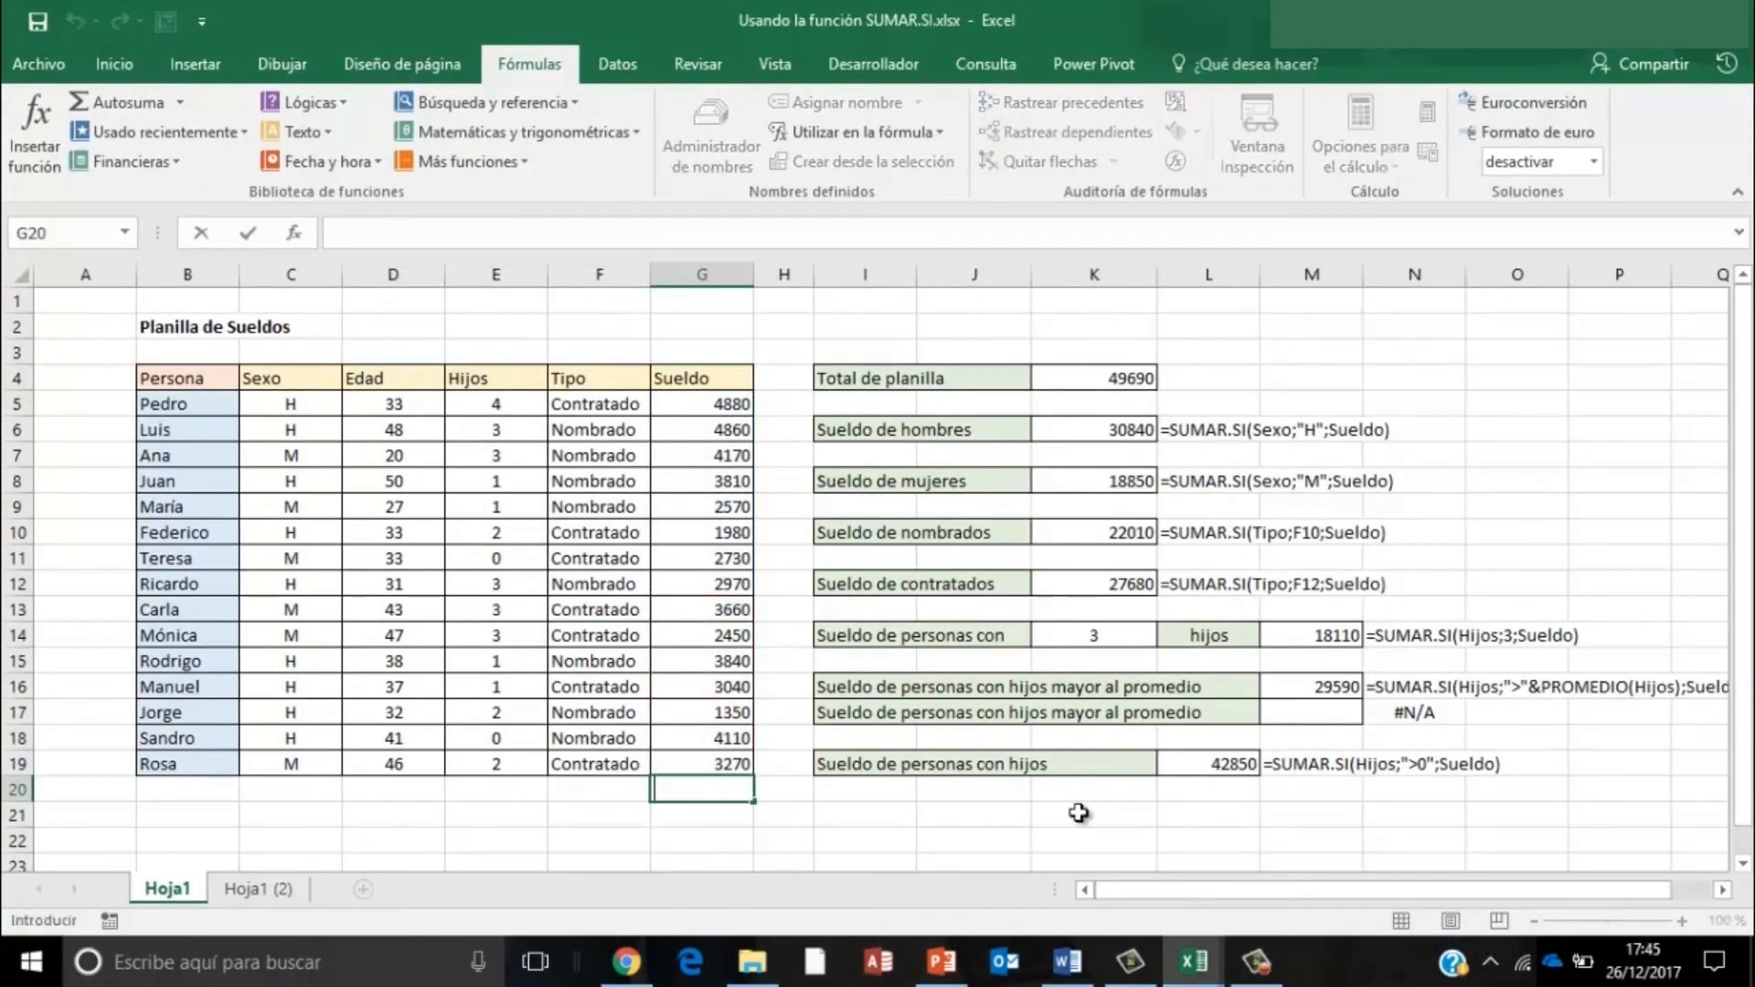
- Total the Sueldo column in cell G20 with Autosuma, using the formula =SUMA(Sueldo)
{"action": "left_click", "coordinate": [936, 836]}
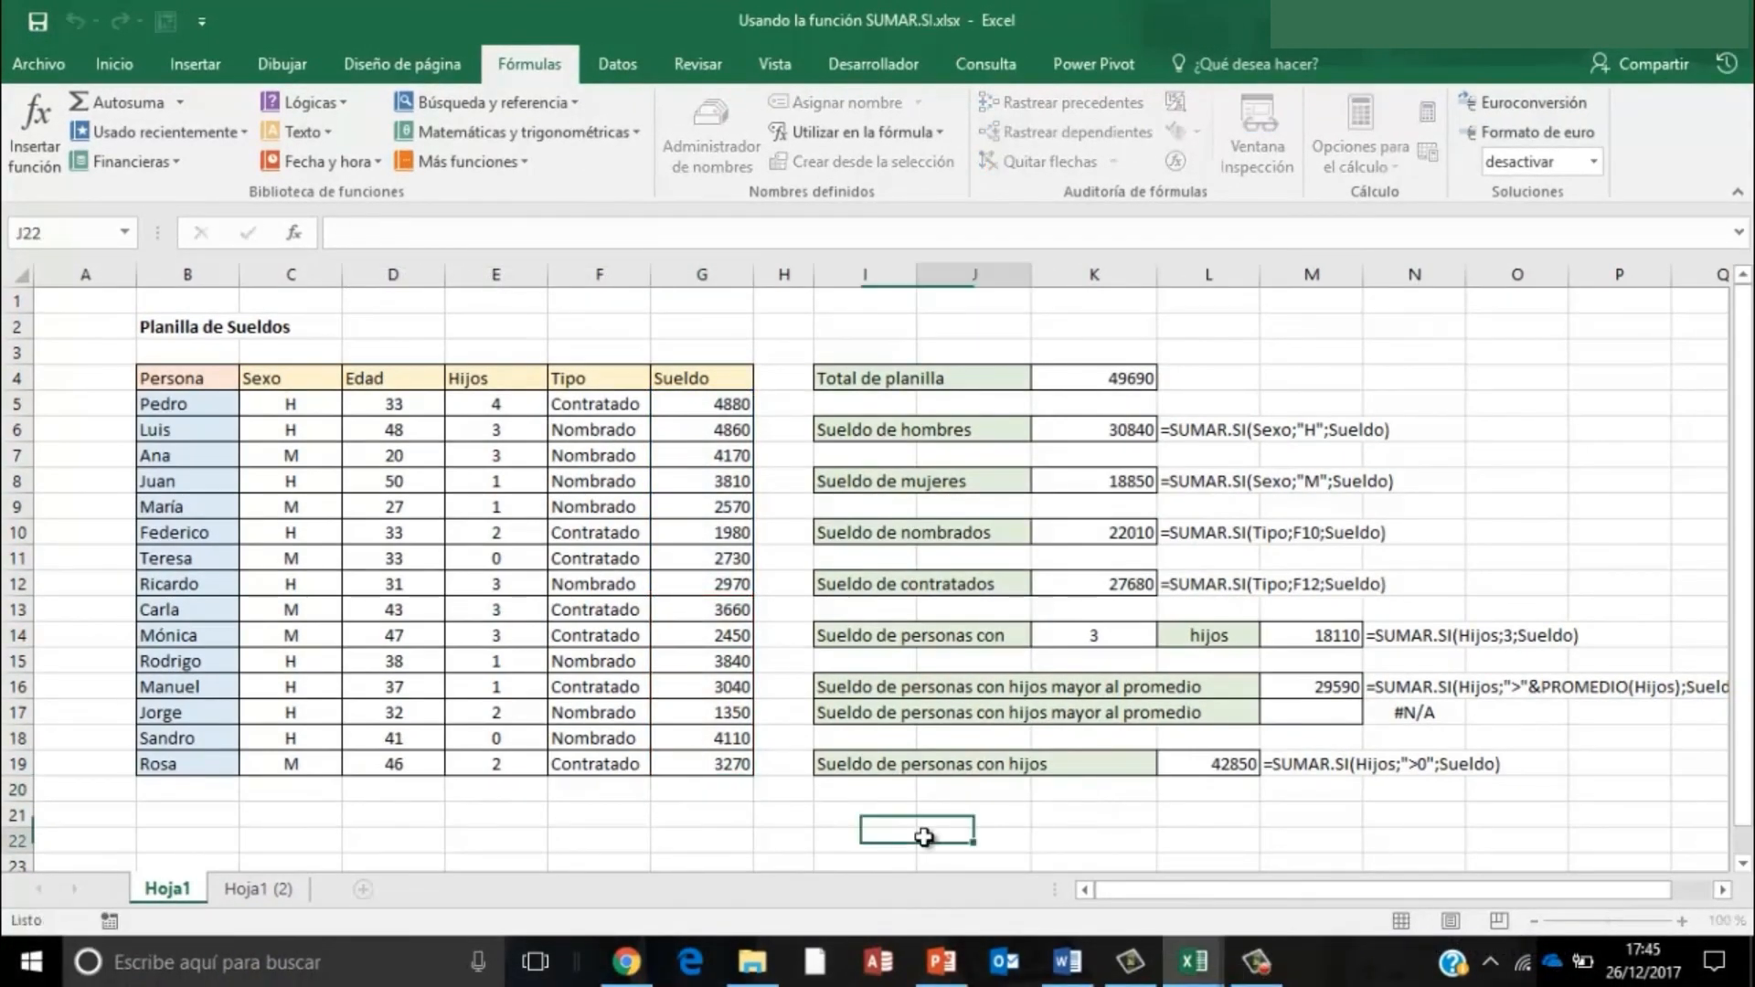
{"action": "left_click", "coordinate": [714, 783]}
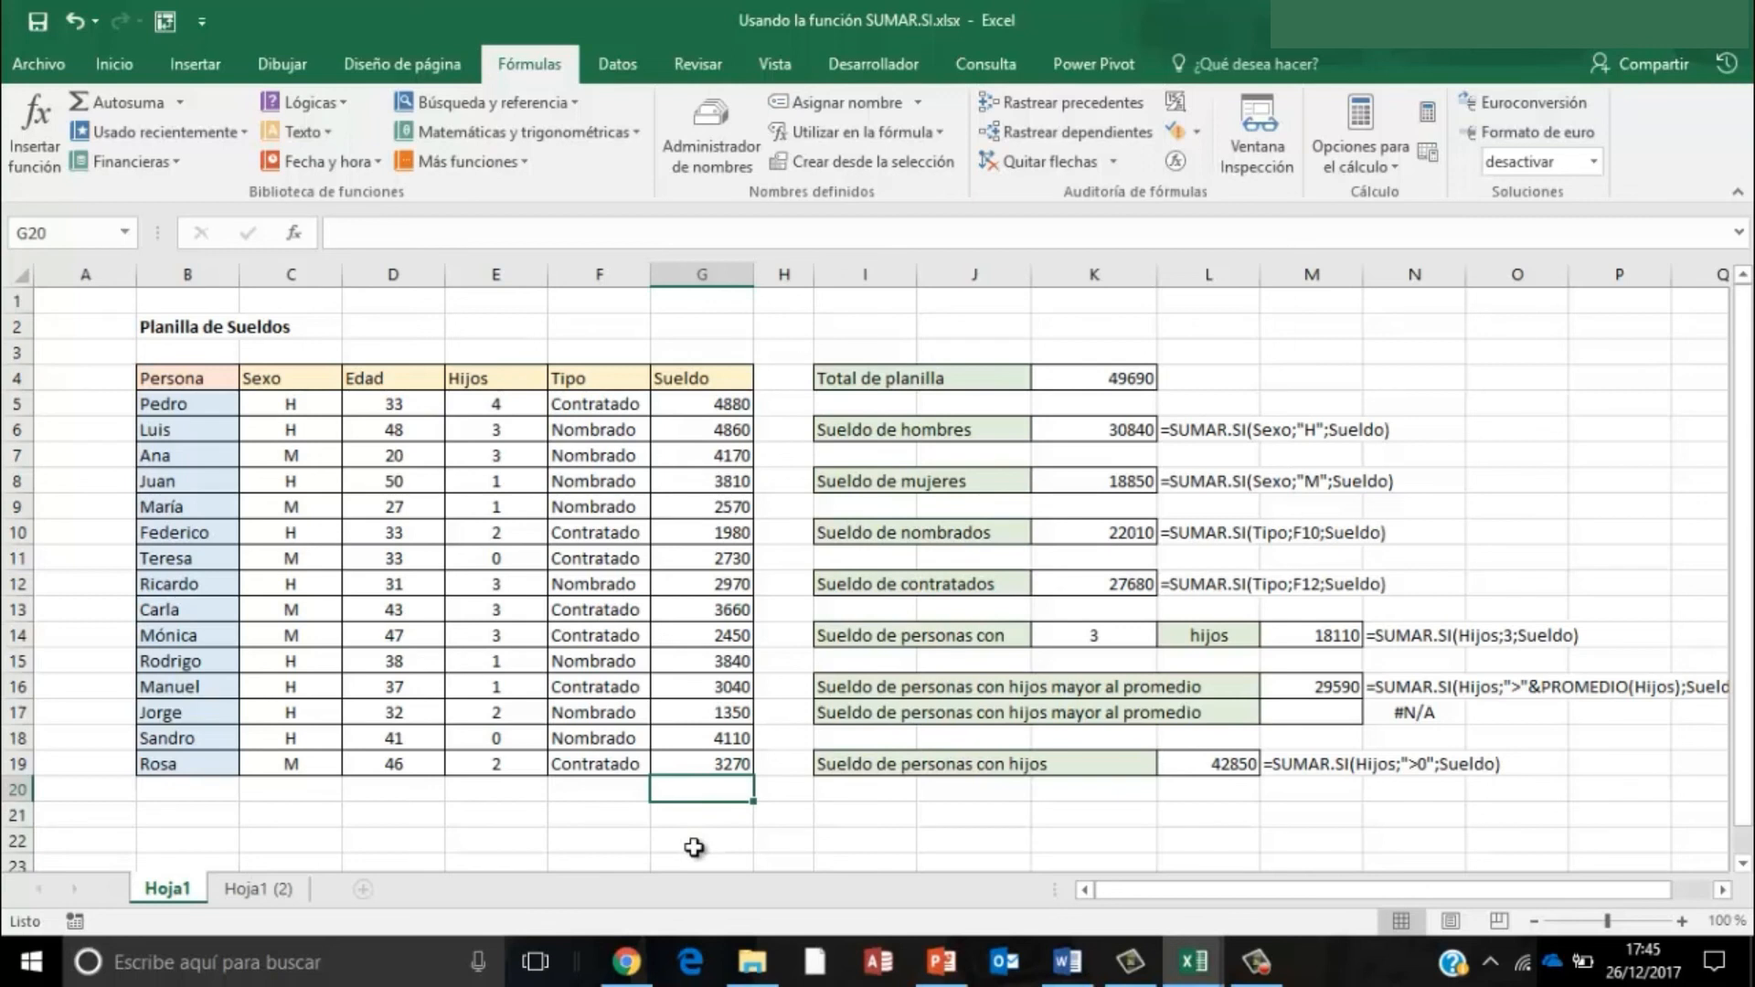
{"action": "key", "text": "alt+equal"}
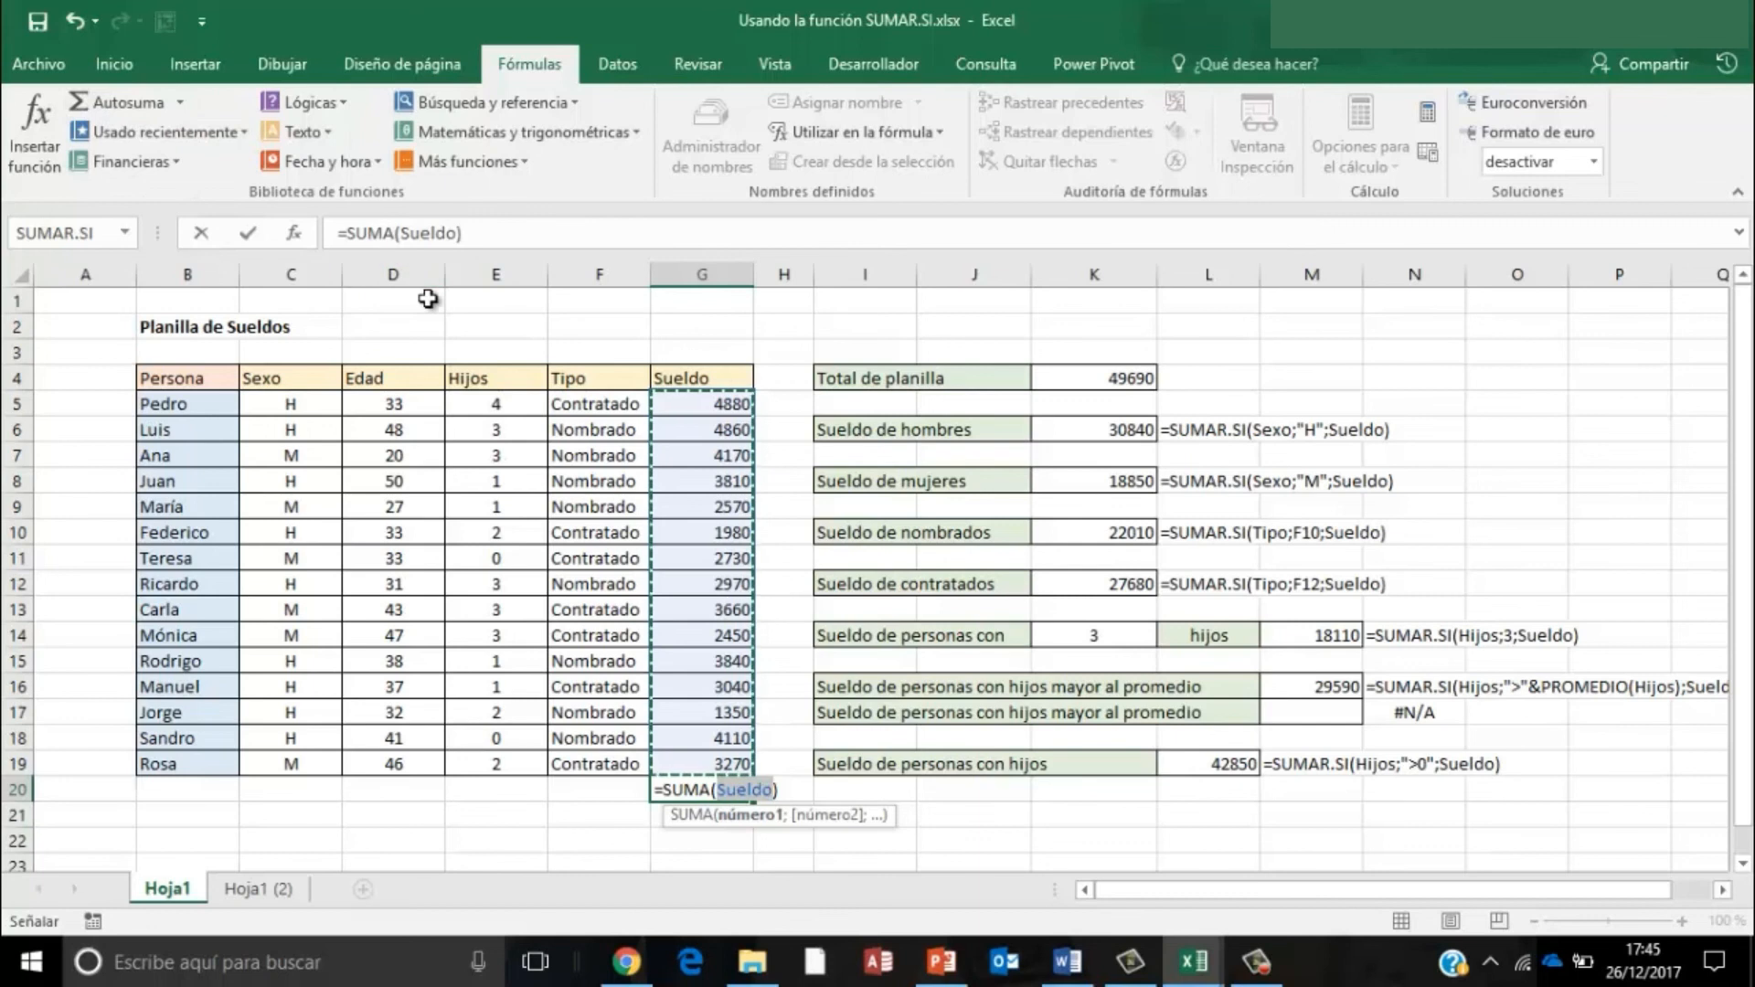
{"action": "key", "text": "Return"}
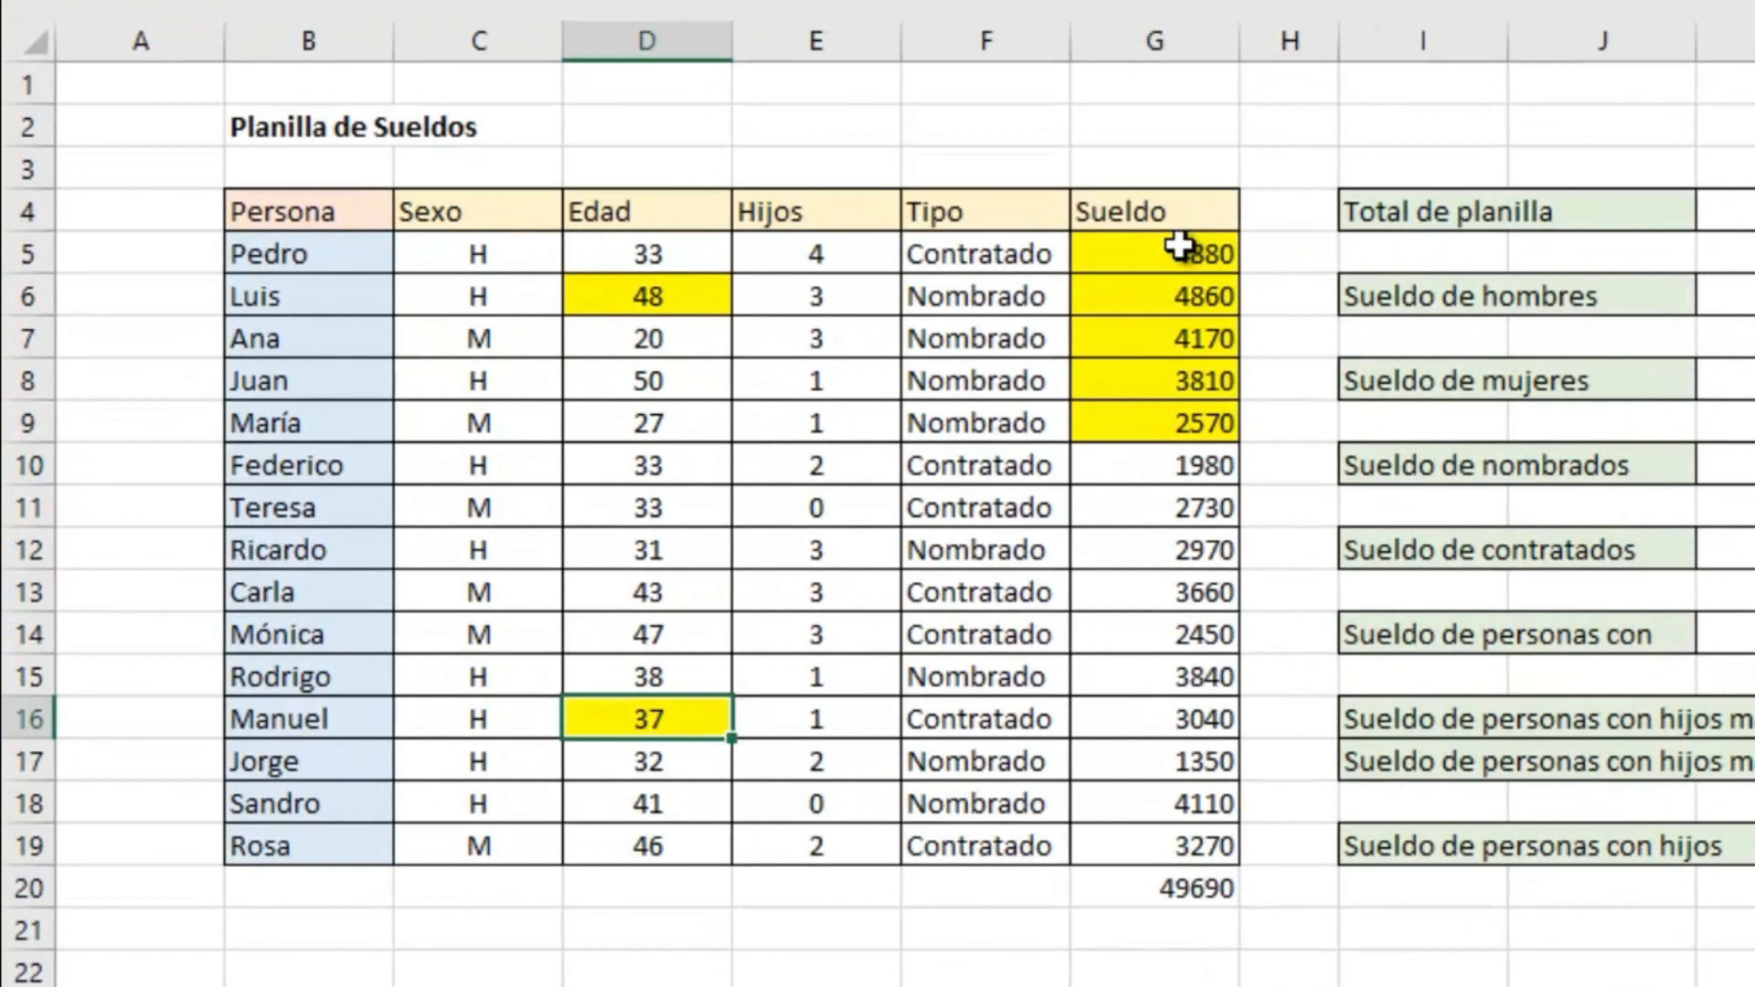
- Replace the total in cell G20 with a sum of the yellow-highlighted cells, using the formula =SUMA(D6;G5:G9;D16)
{"action": "left_click", "coordinate": [716, 398]}
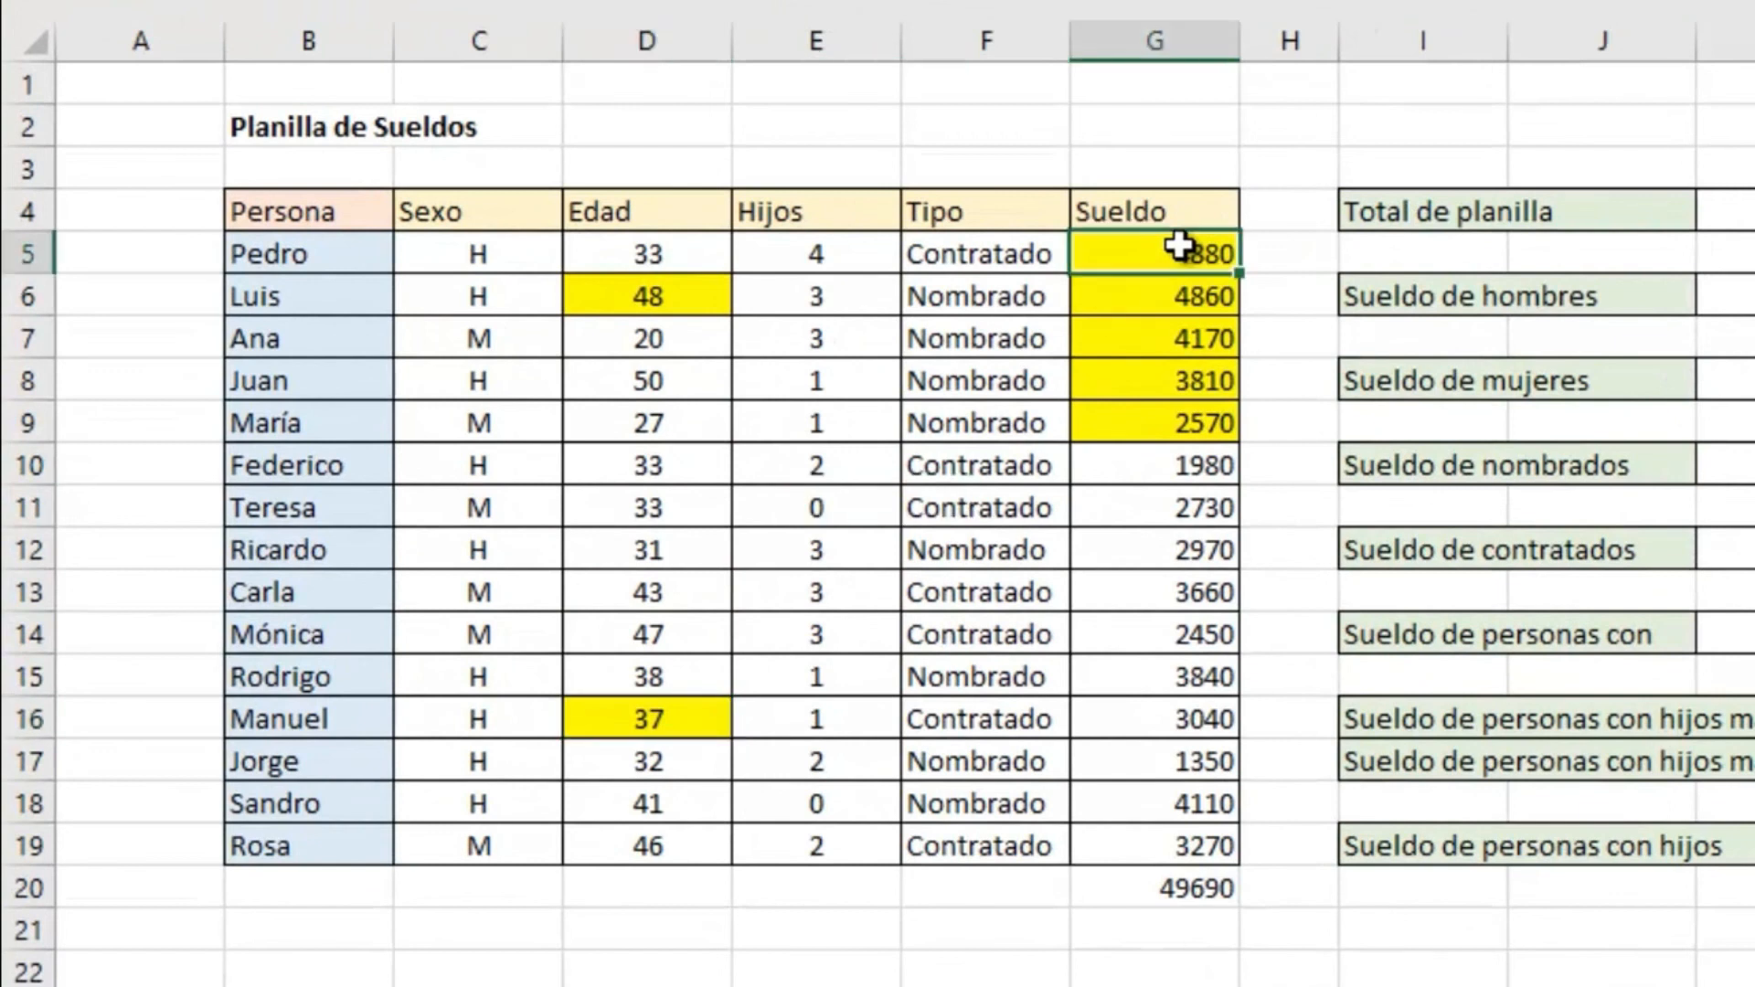
{"action": "left_click", "coordinate": [655, 293]}
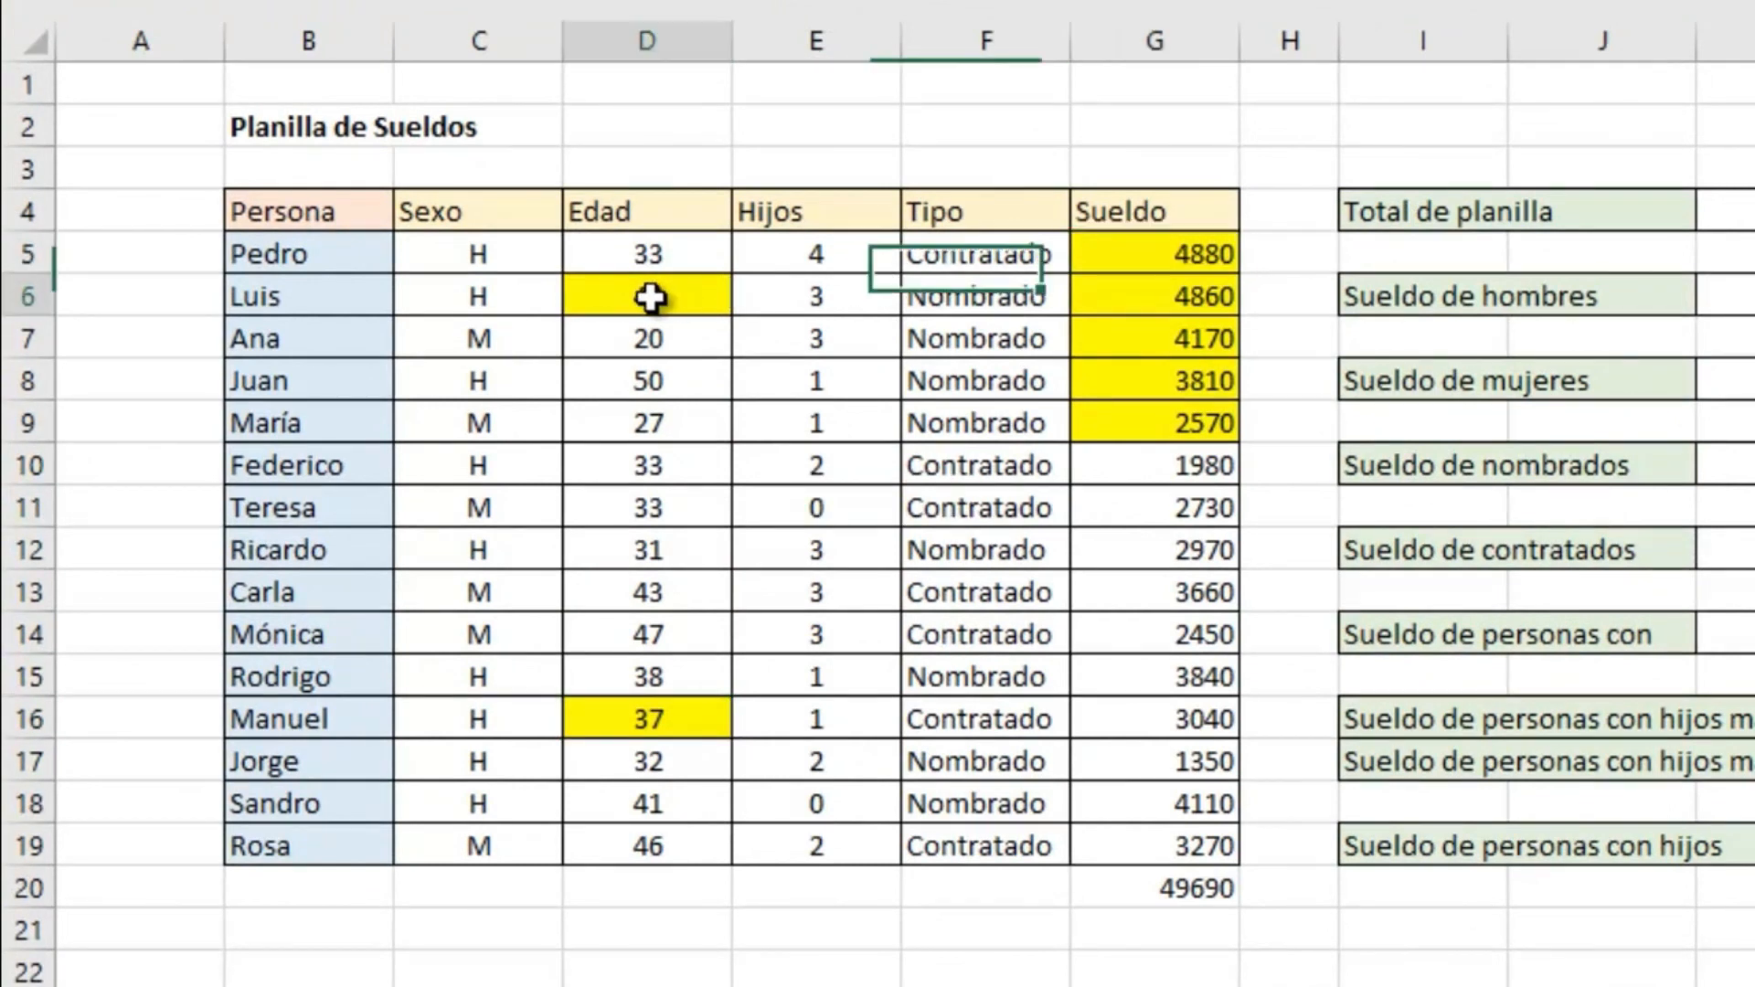
{"action": "left_click", "coordinate": [672, 717]}
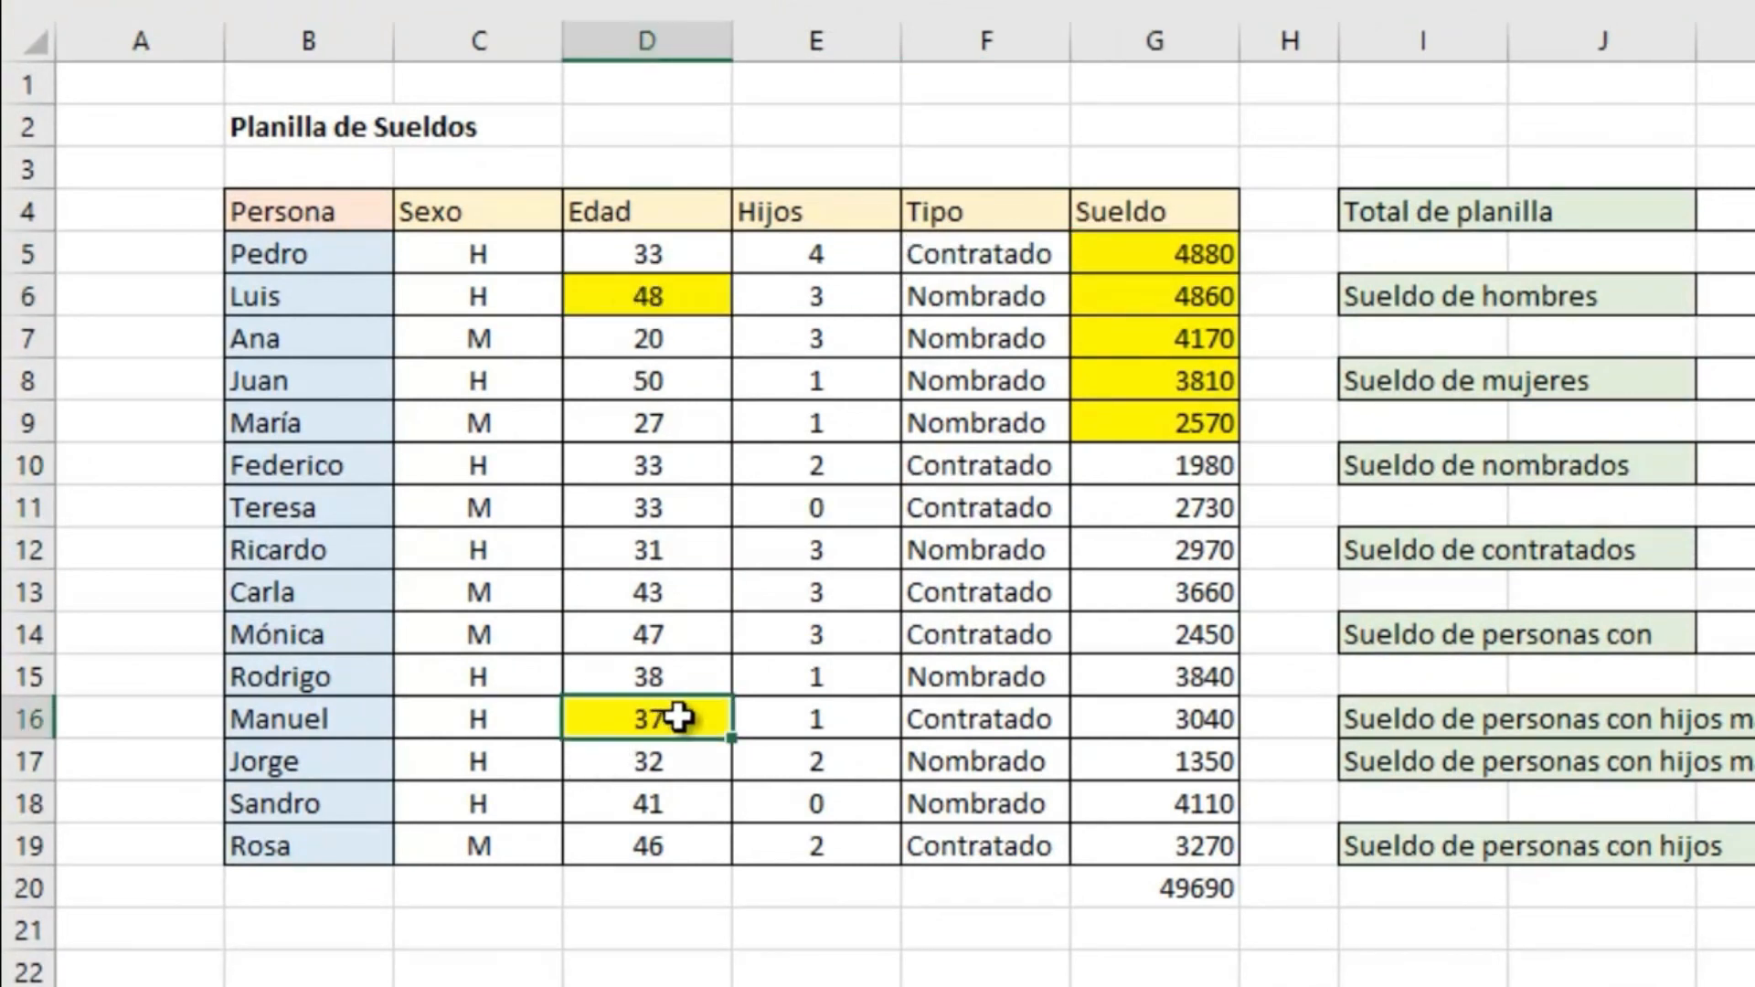
{"action": "left_click", "coordinate": [1175, 887]}
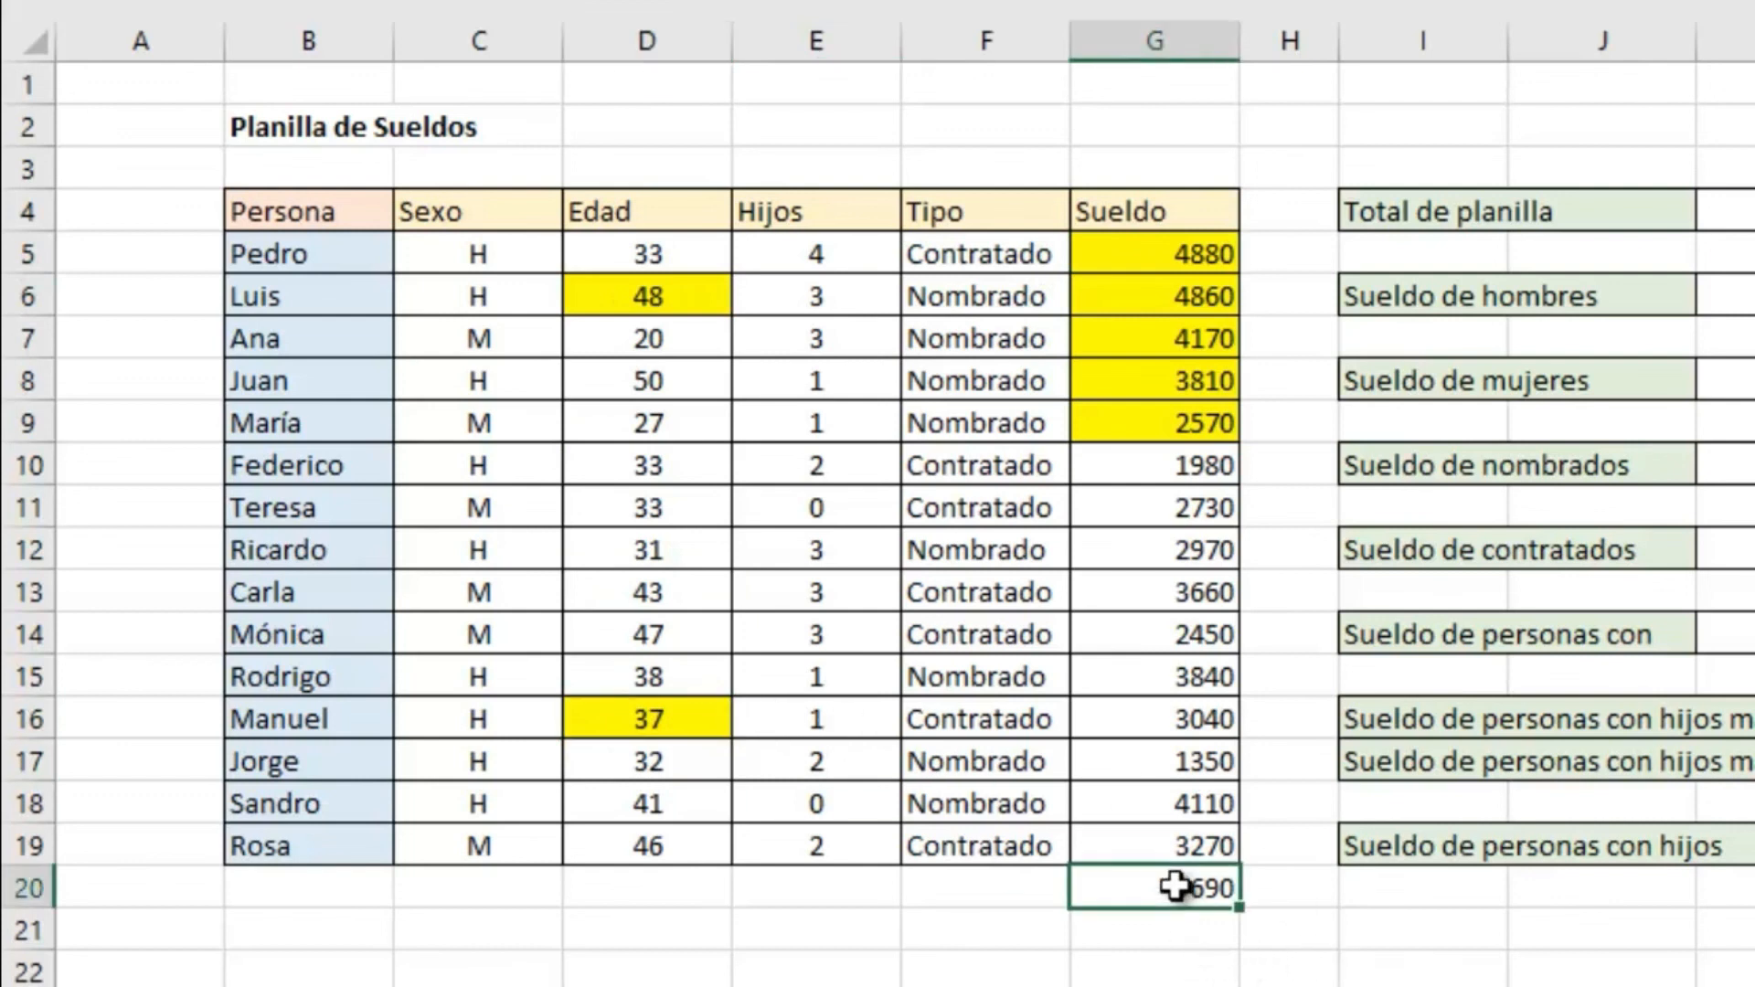
{"action": "type", "text": "=SUM"}
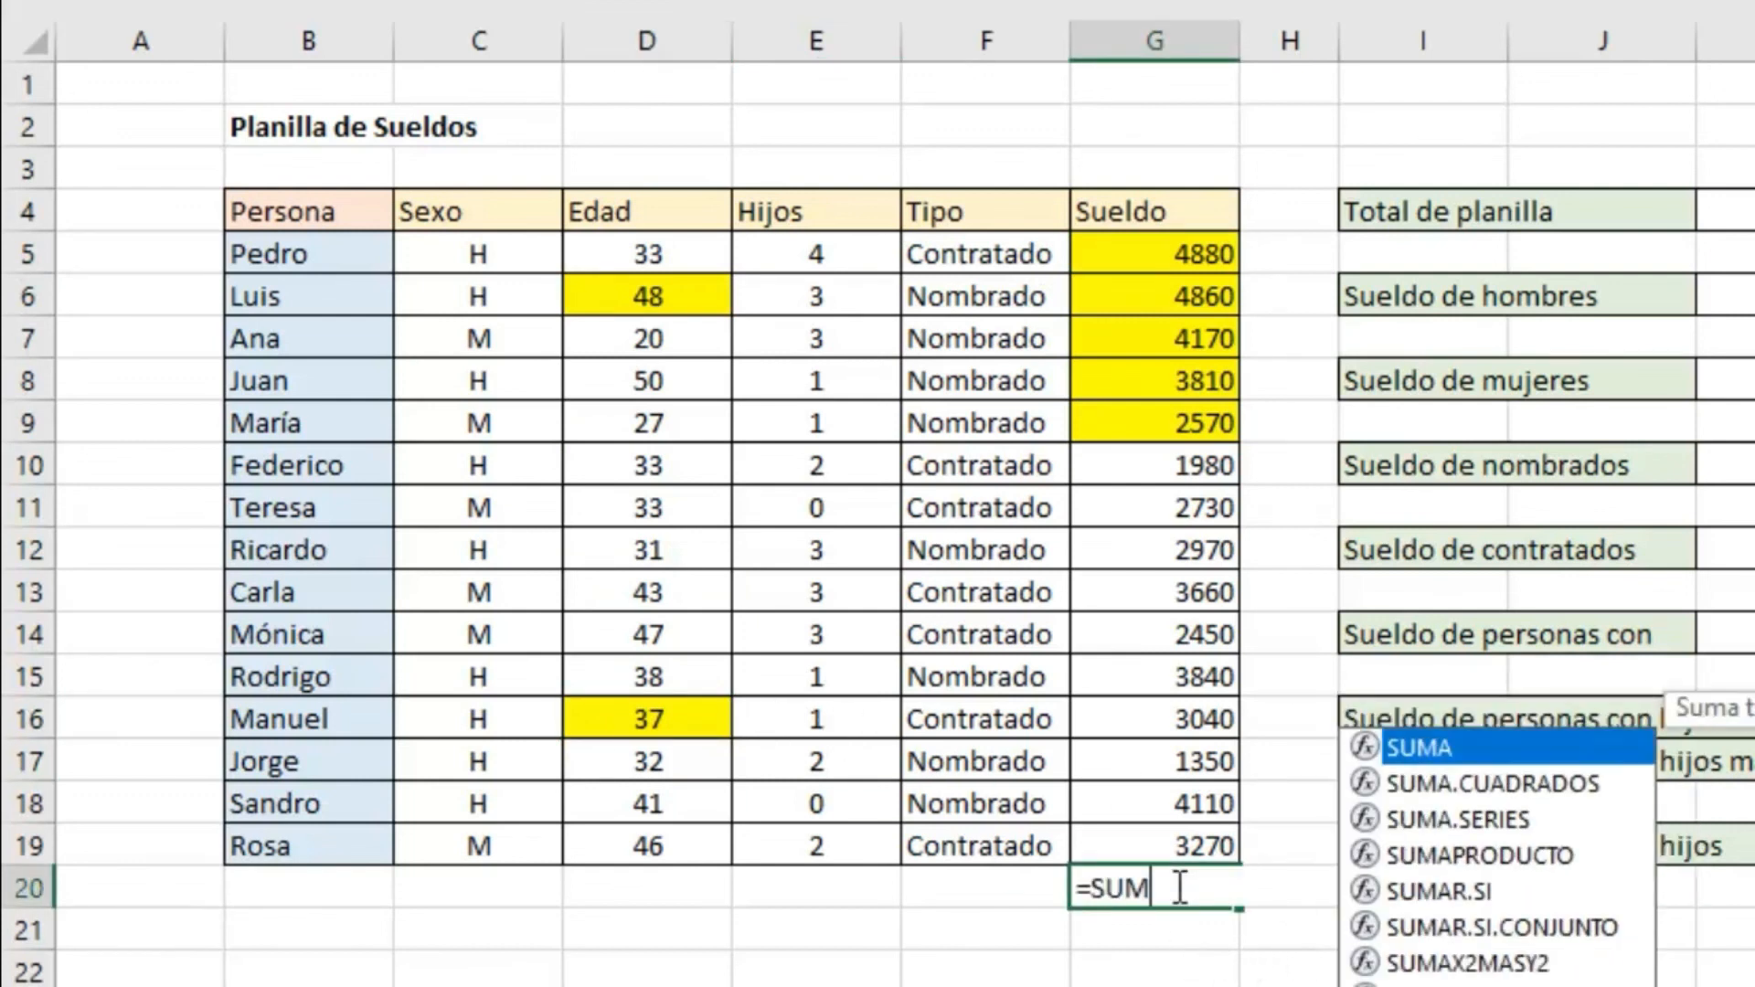
{"action": "type", "text": "A("}
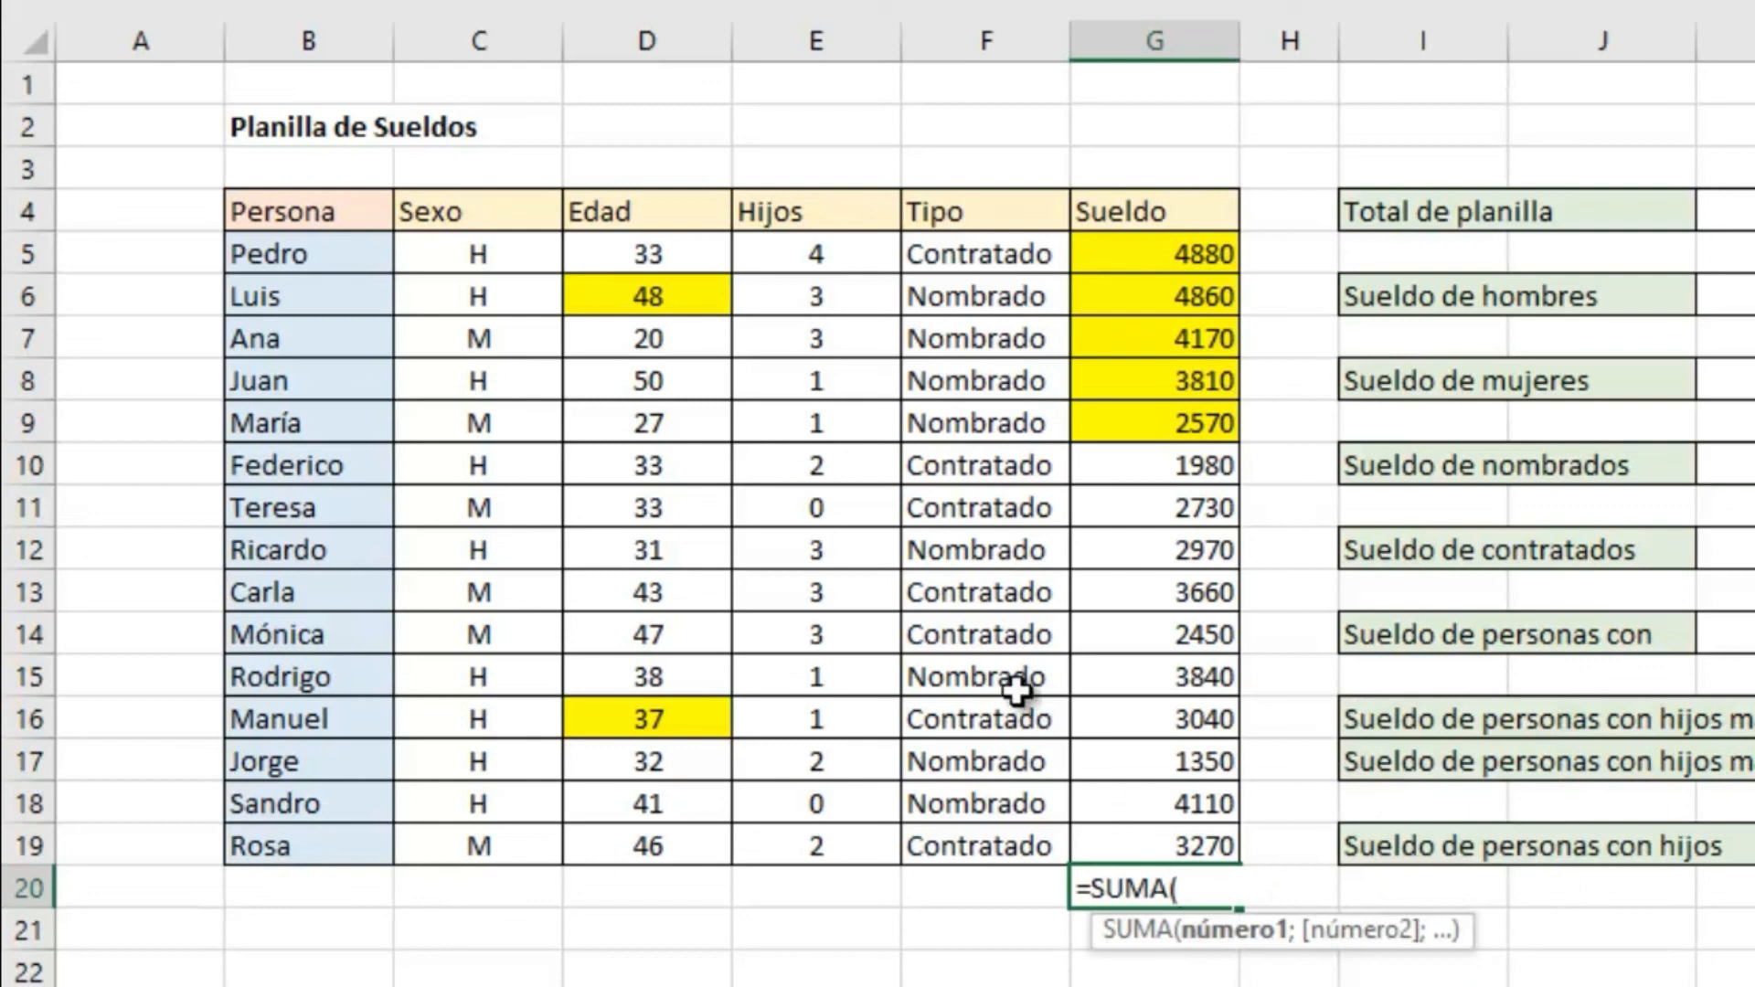
{"action": "left_click", "coordinate": [674, 291]}
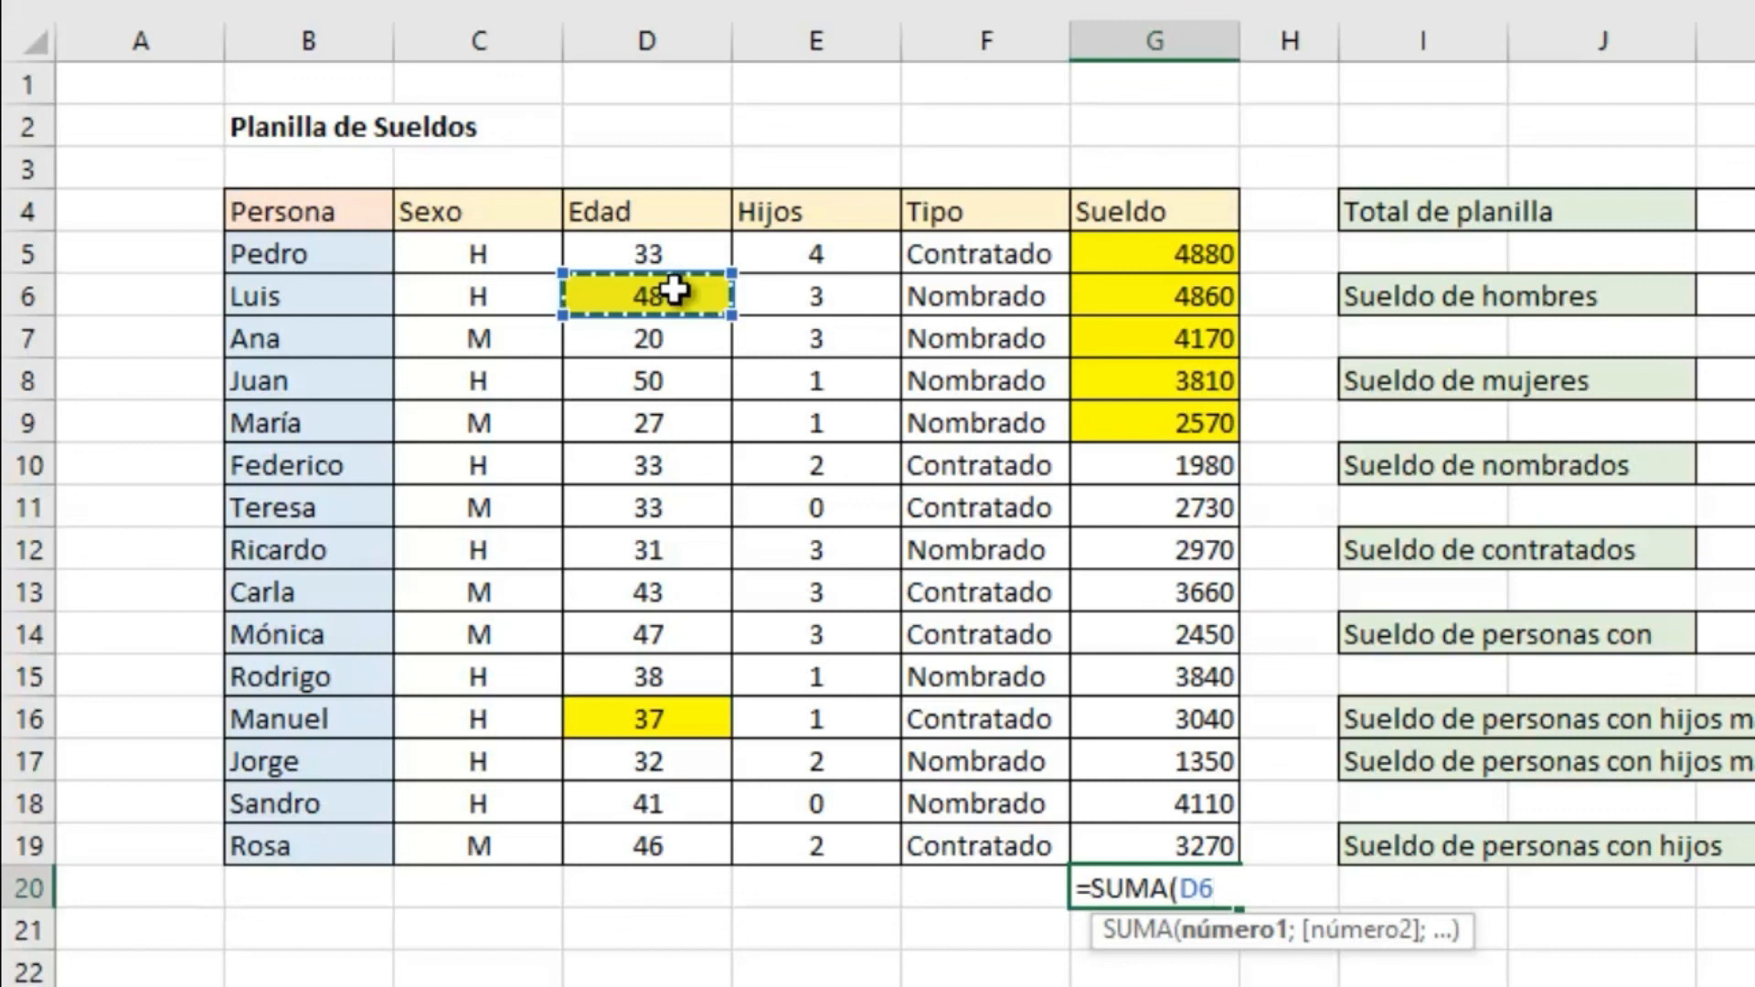
{"action": "type", "text": ";"}
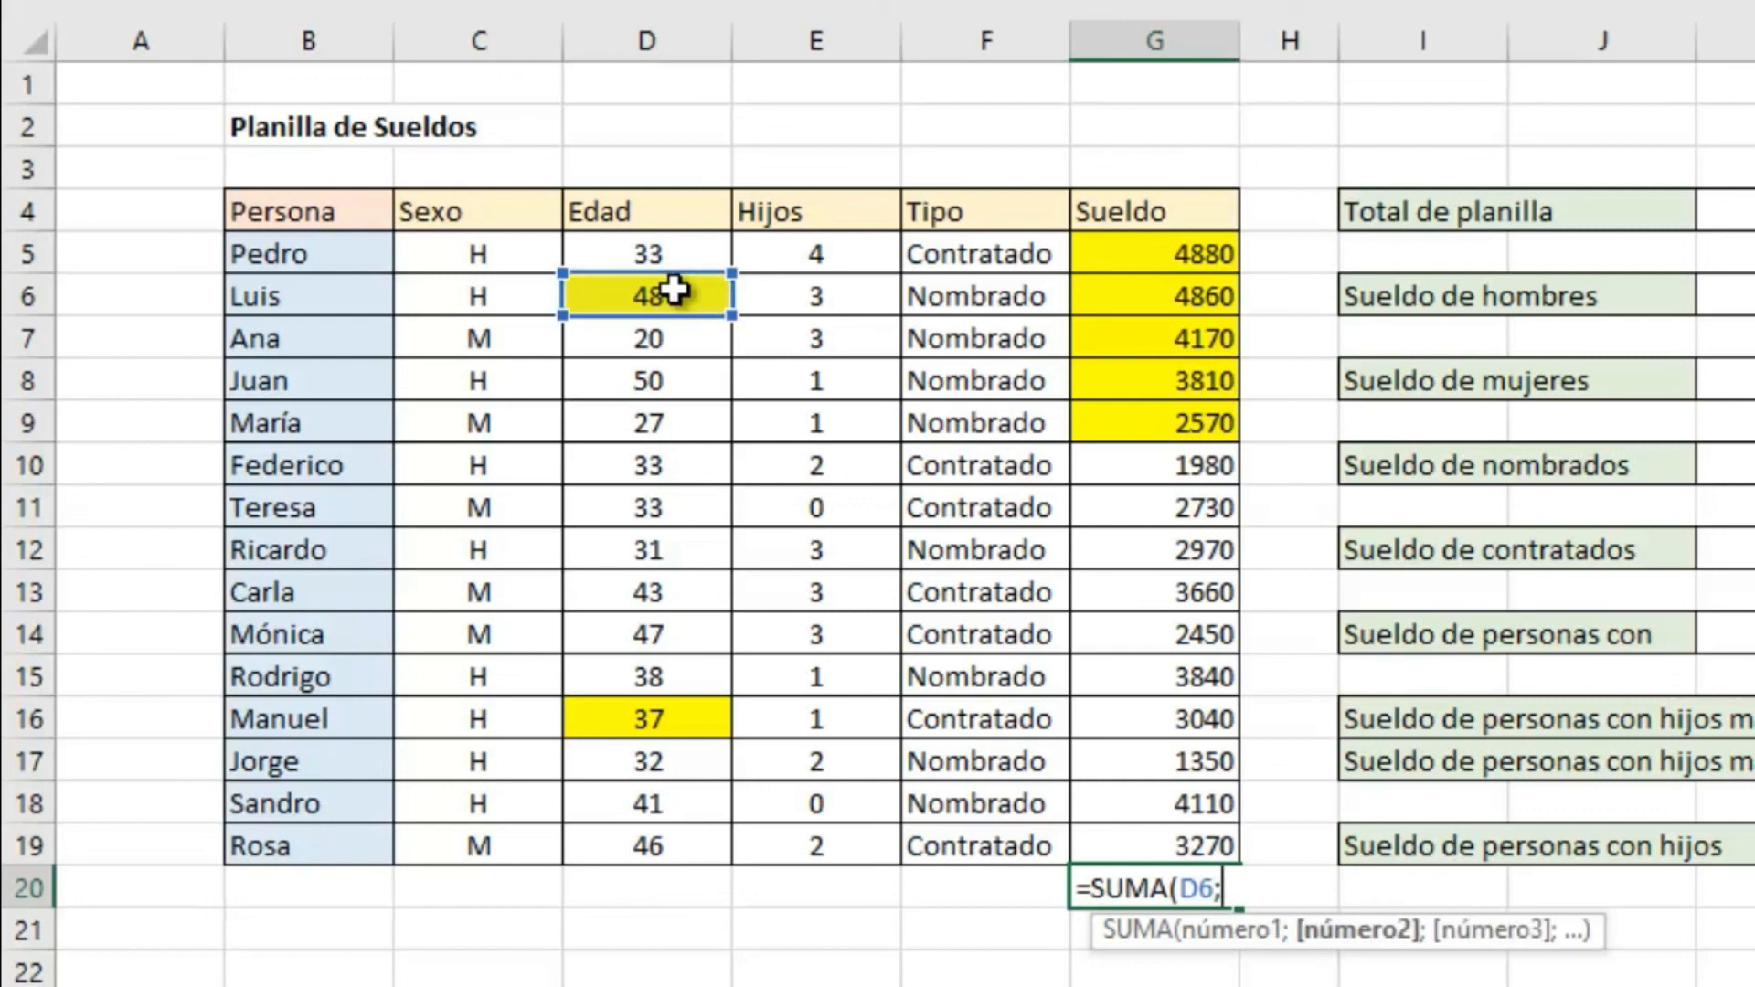
{"action": "left_click_drag", "start_coordinate": [1148, 249], "coordinate": [1154, 441]}
{"action": "type", "text": ";"}
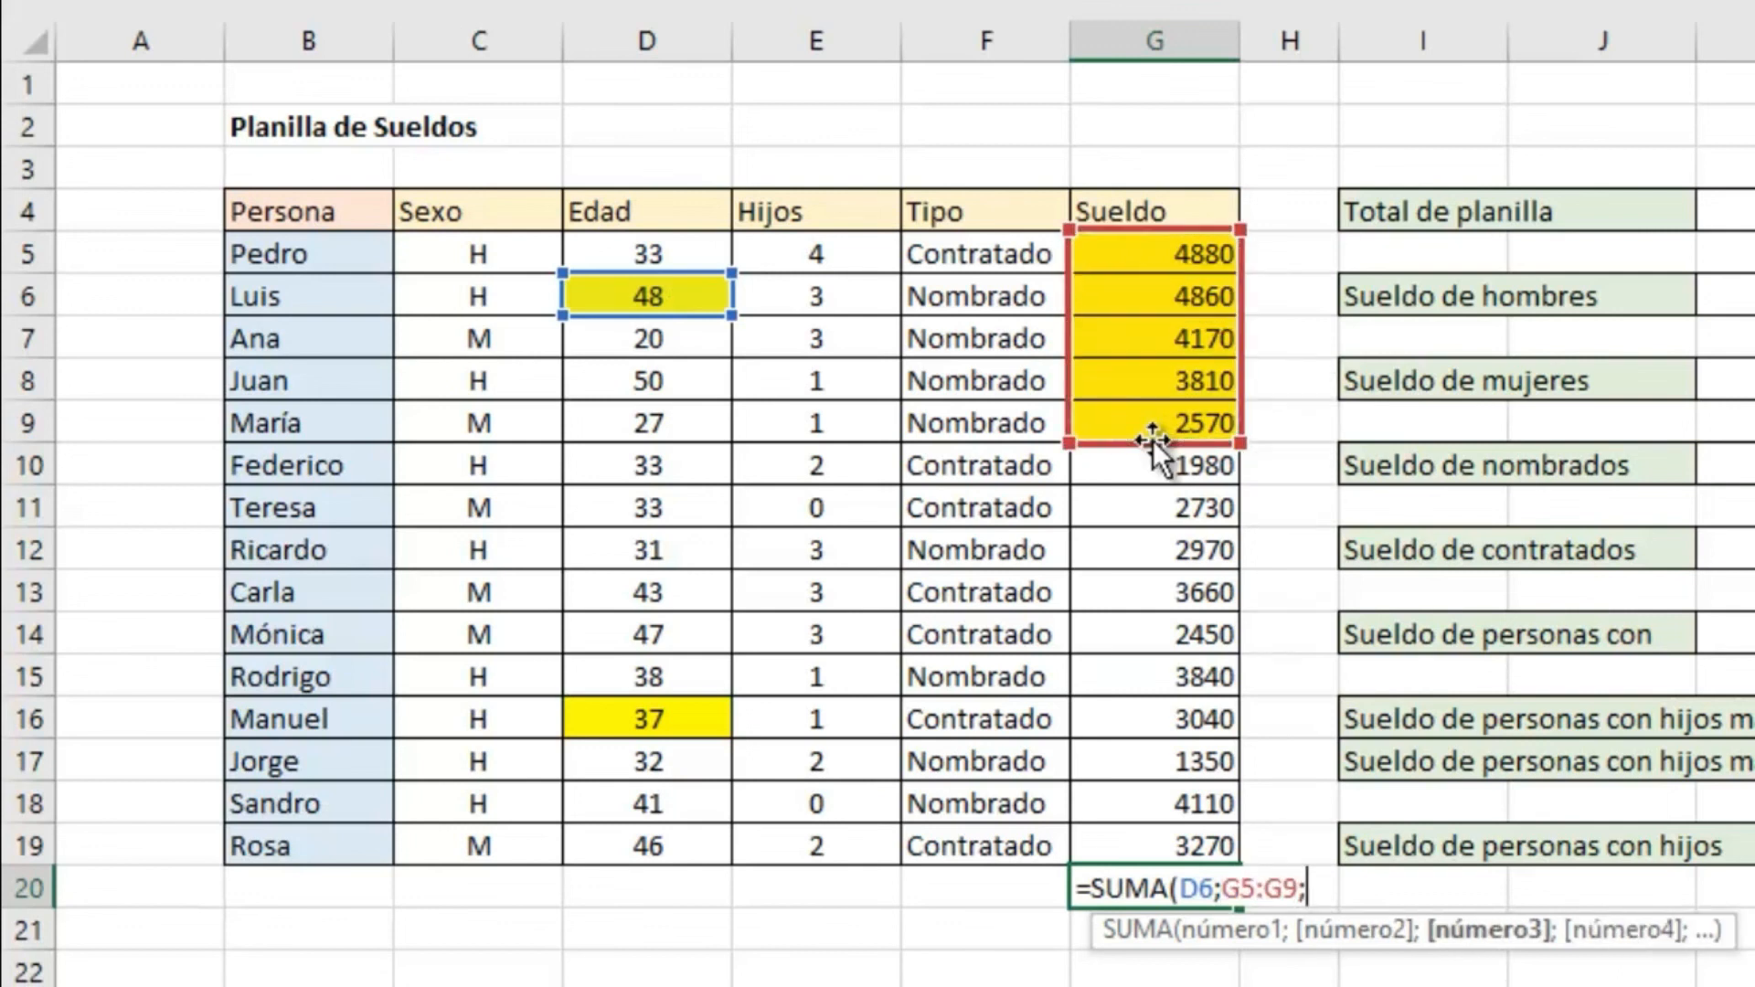
{"action": "left_click", "coordinate": [671, 721]}
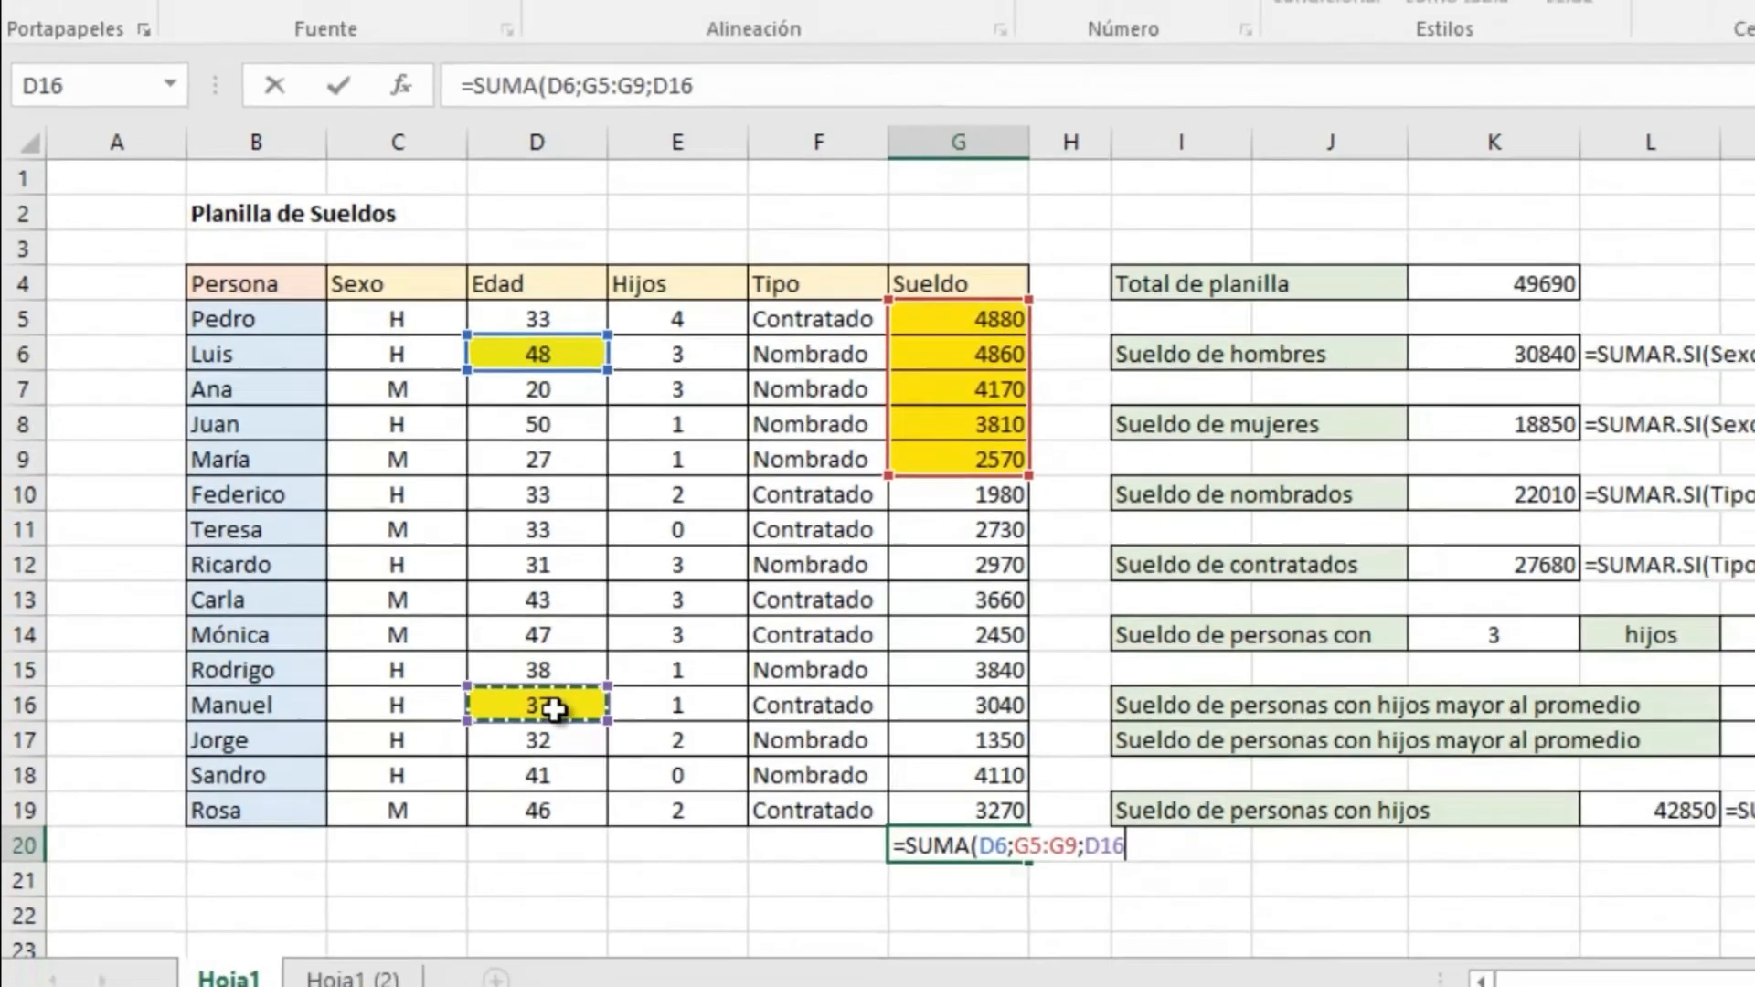
{"action": "key", "text": "Return"}
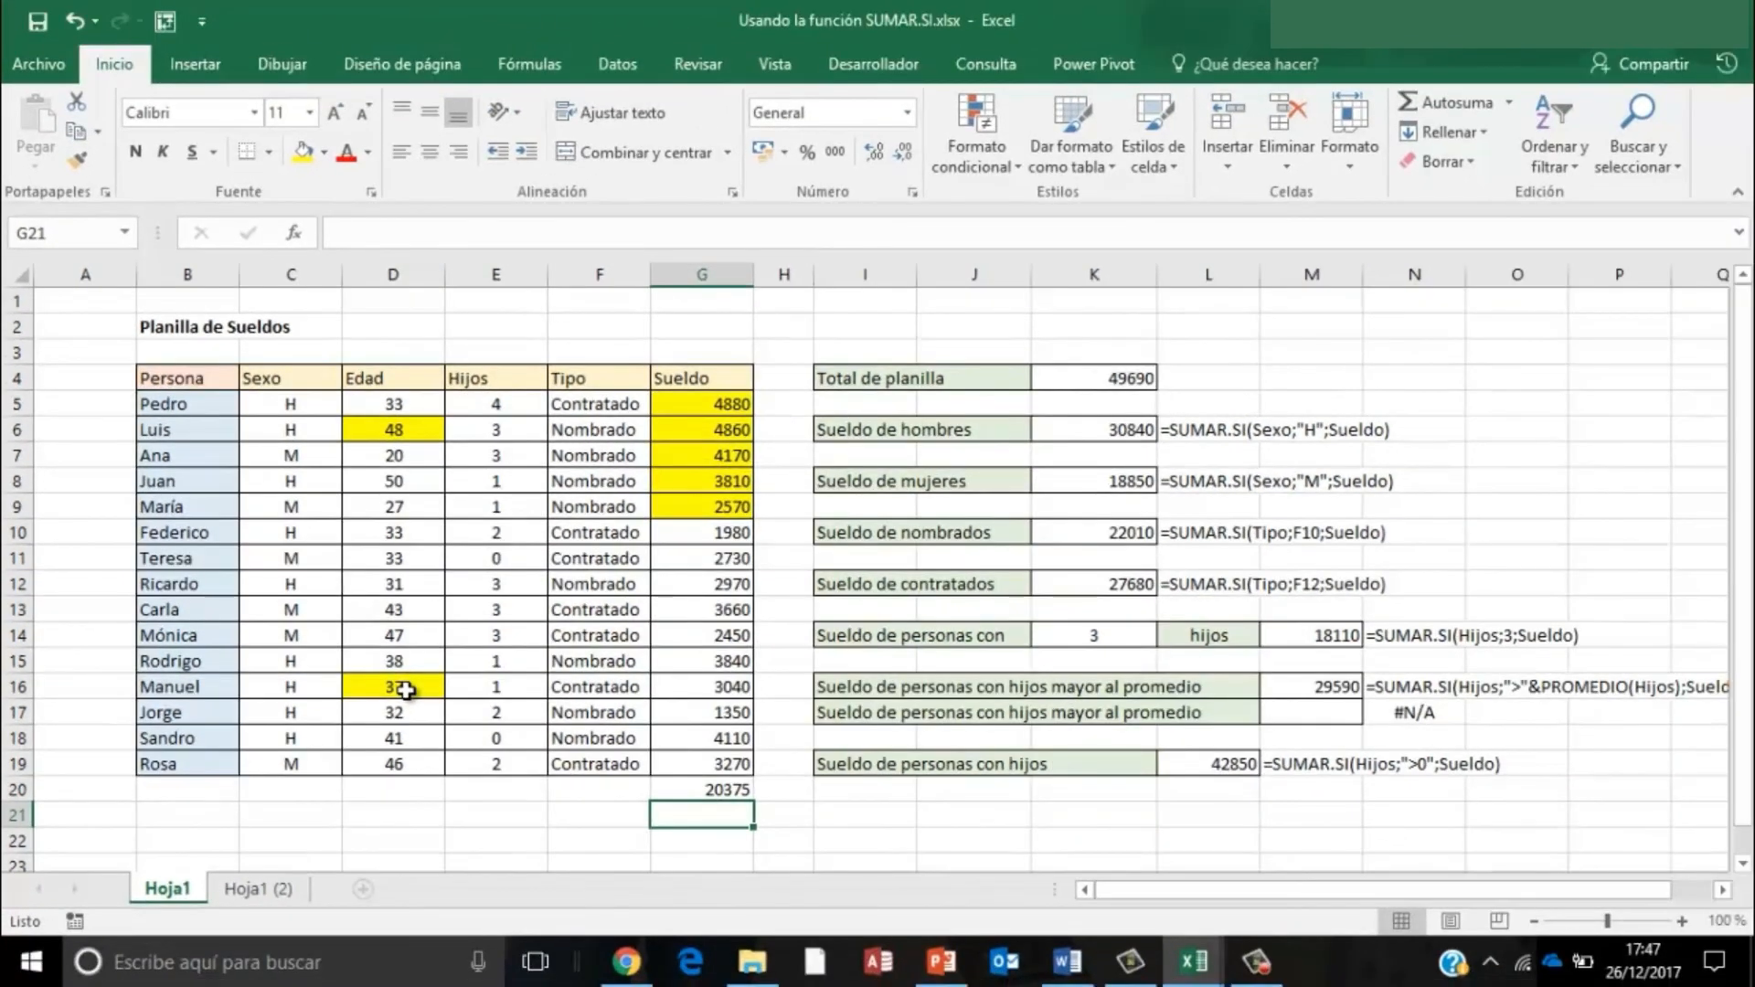